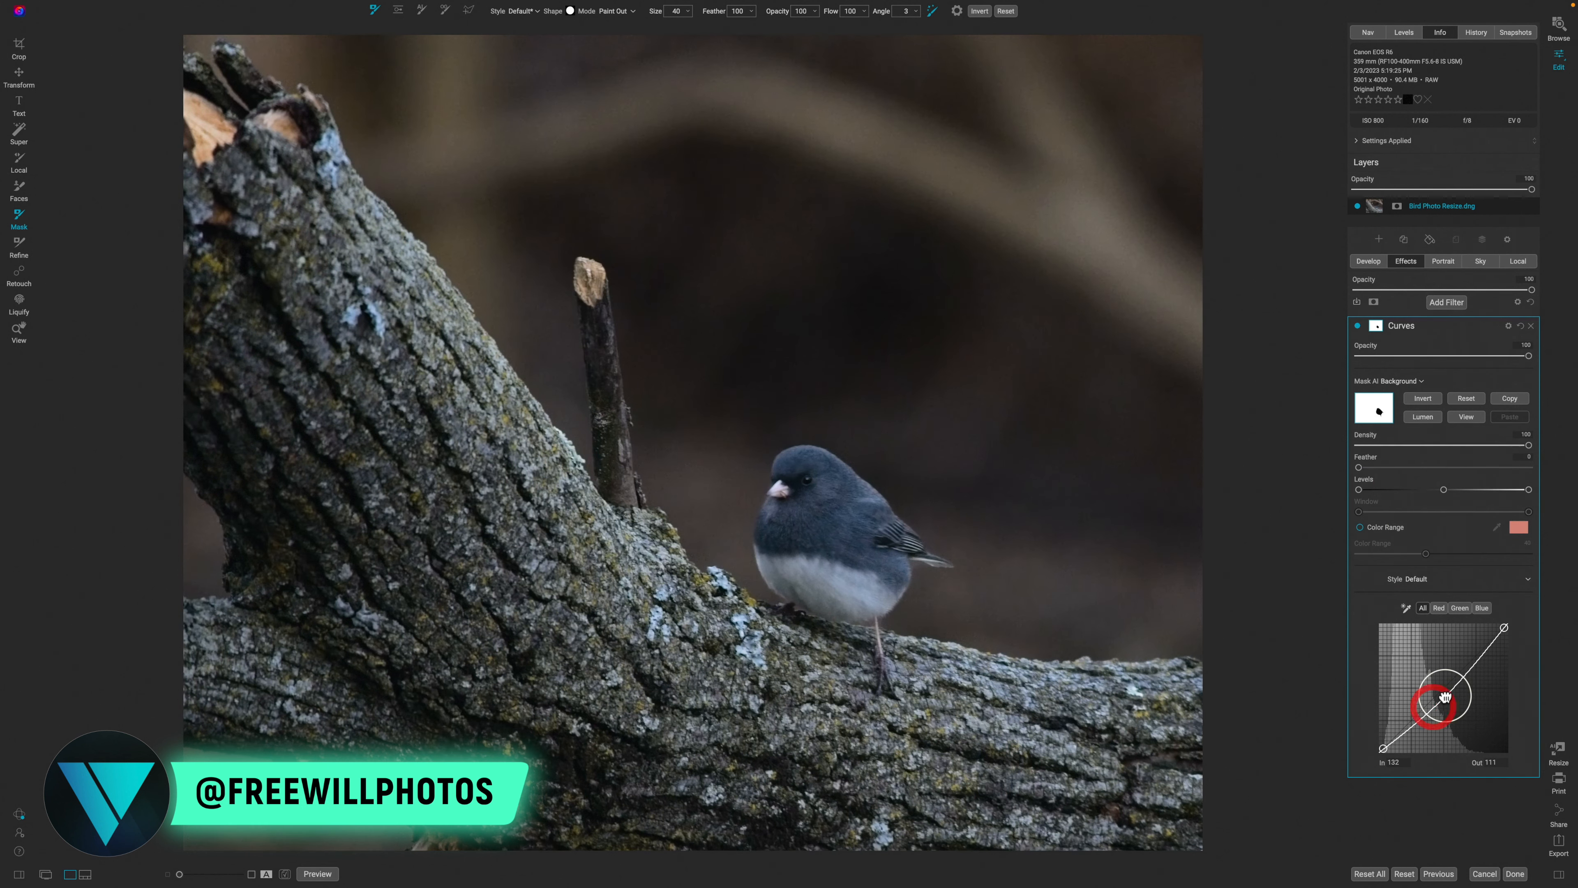
# Adjust the background Curves filter with points at input 16, output 1 and input 189, output 154, and name it Background Edit
pyautogui.moveTo(1383, 749); pyautogui.dragTo(1387, 750)
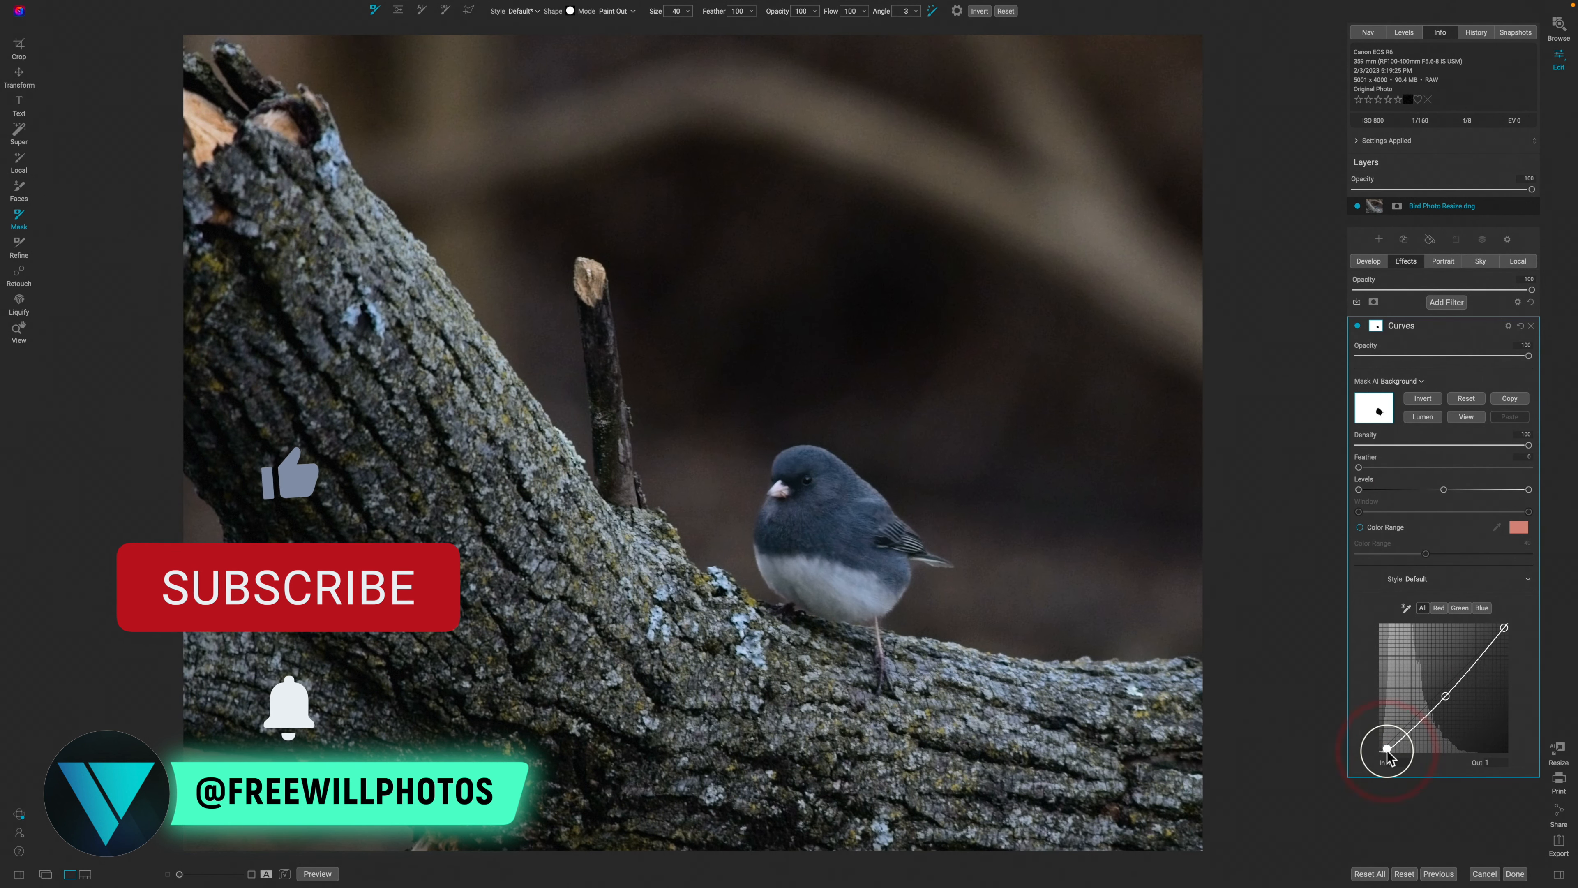
pyautogui.click(1504, 627)
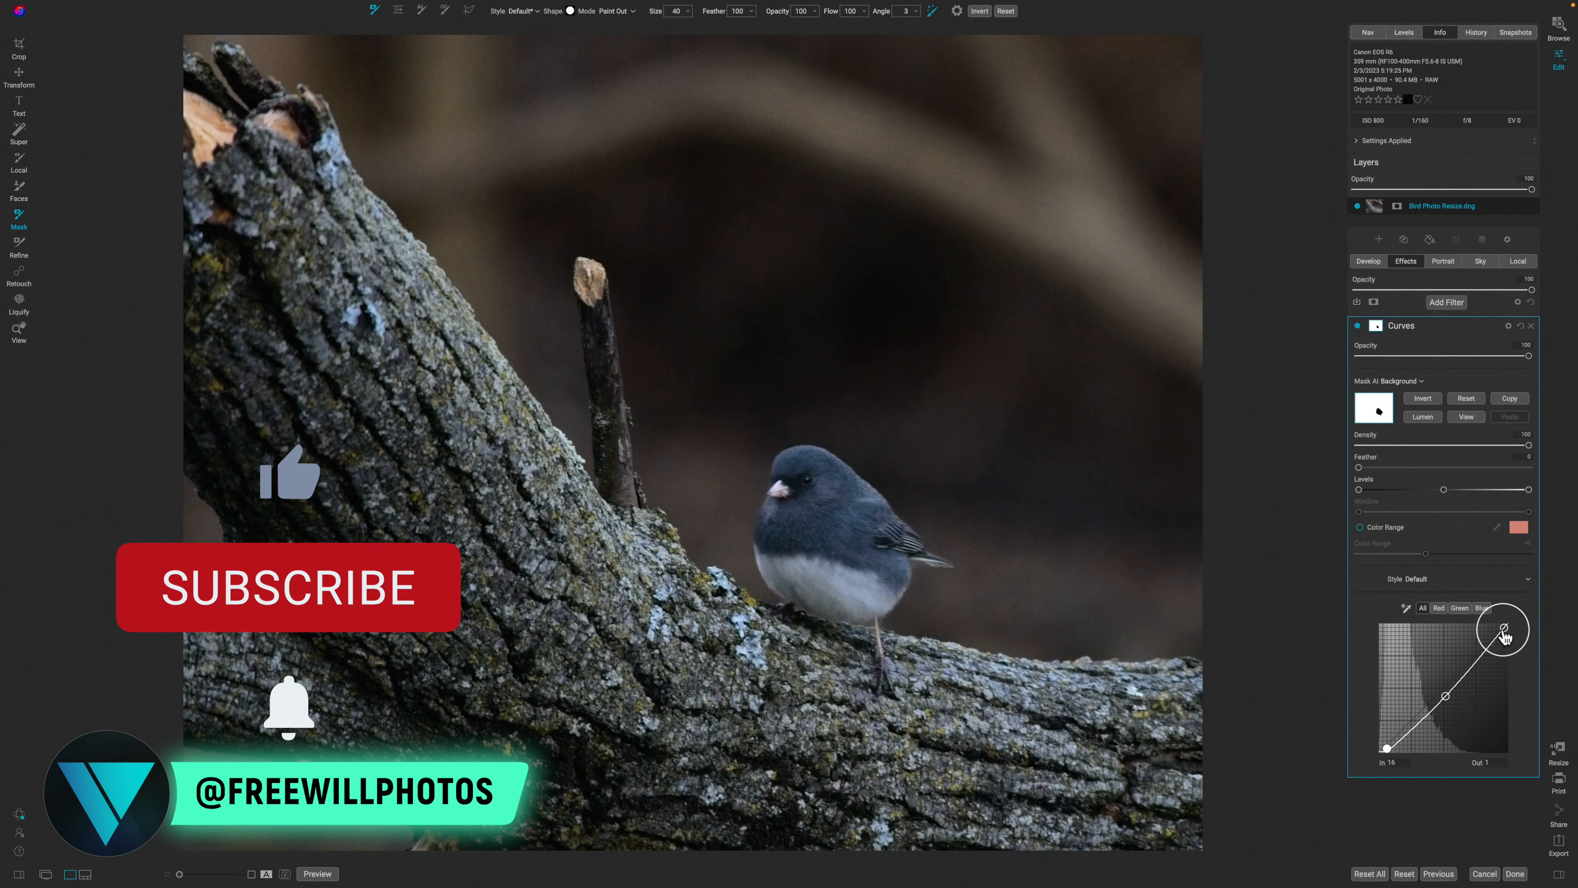
pyautogui.moveTo(1445, 696); pyautogui.dragTo(1469, 676)
pyautogui.doubleClick(1406, 325)
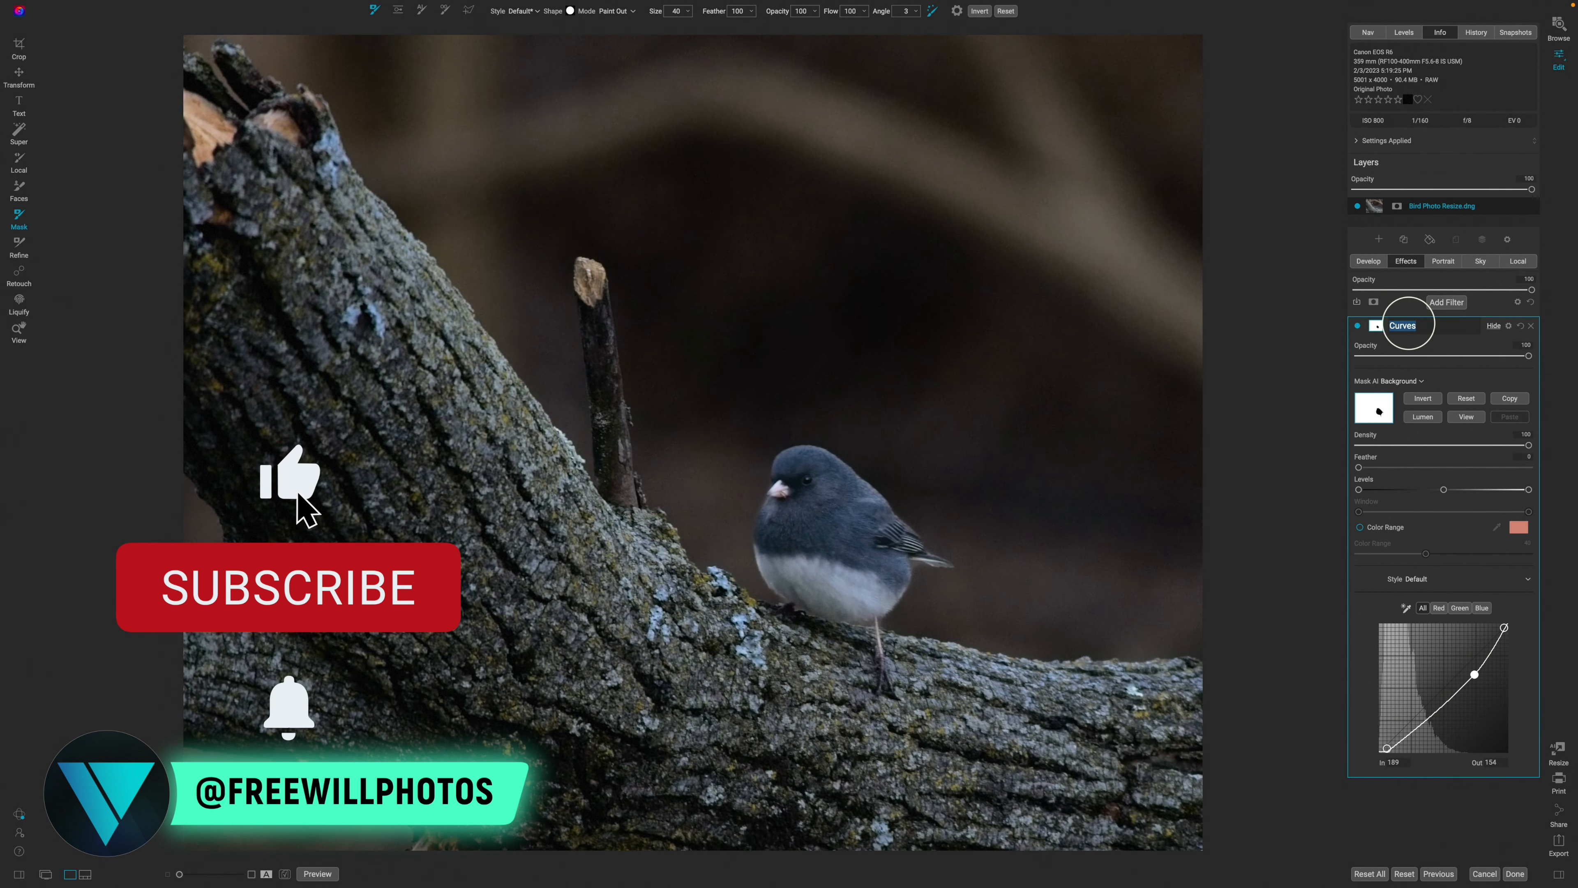
pyautogui.write('Background Edit')
# Add a Tone Enhancer filter and set its AI mask to the Animal subject
pyautogui.click(1449, 303)
pyautogui.click(1354, 479)
pyautogui.click(1375, 325)
pyautogui.click(1387, 380)
pyautogui.click(1376, 503)
pyautogui.click(1401, 547)
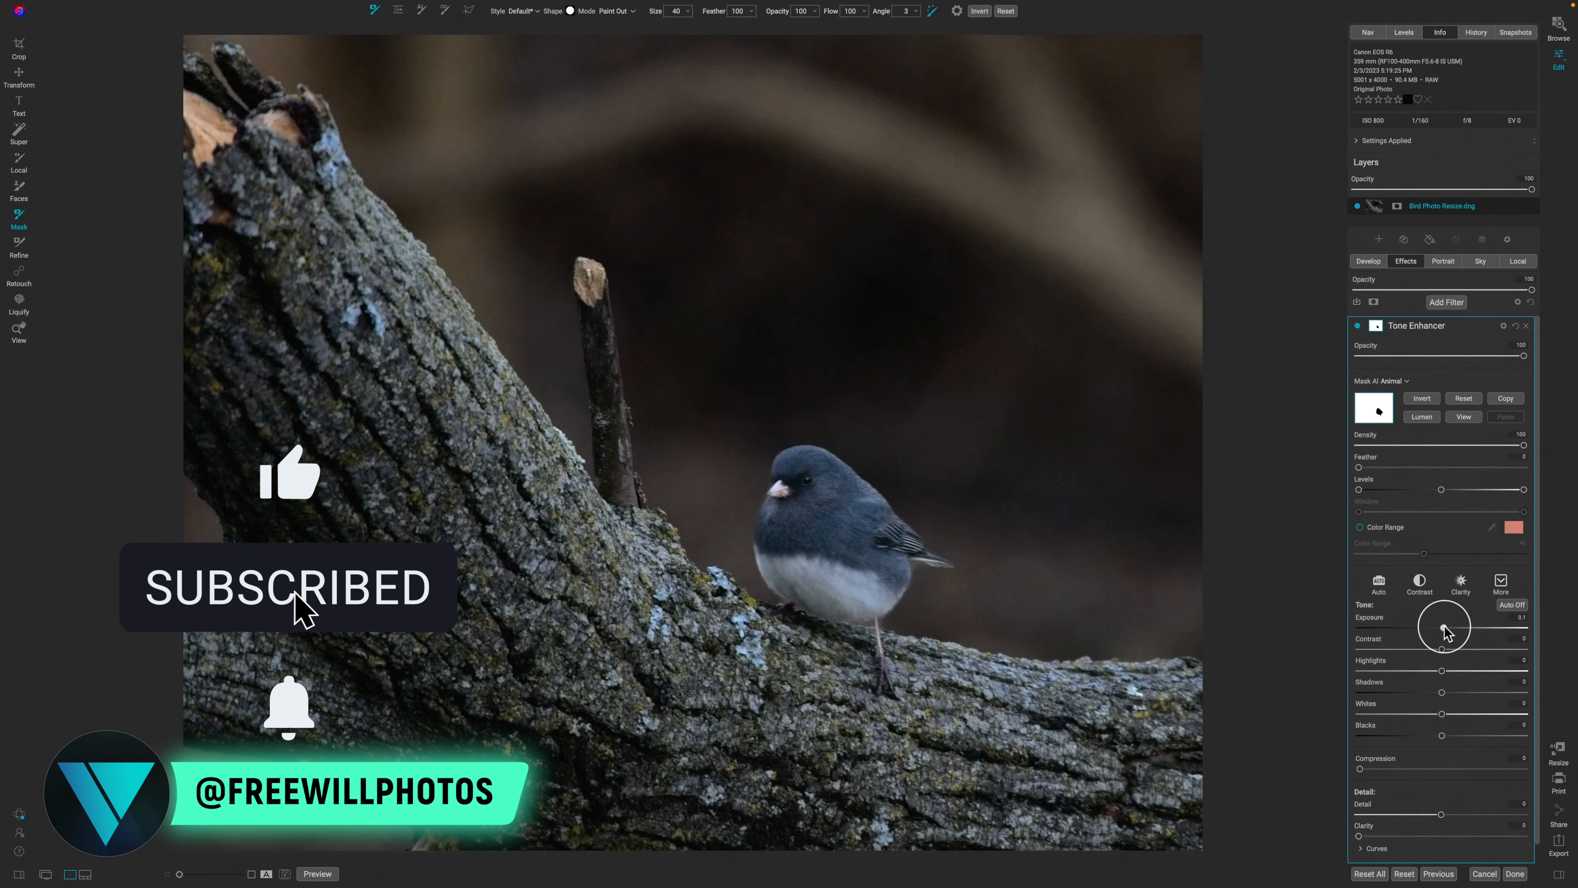
# Raise the Tone Enhancer's exposure, shadows, contrast and detail, adjust its whites and blacks, and compare the bird with the filter off and on
pyautogui.moveTo(1442, 627); pyautogui.dragTo(1448, 628)
pyautogui.moveTo(1443, 692); pyautogui.dragTo(1453, 692)
pyautogui.moveTo(1442, 649); pyautogui.dragTo(1461, 649)
pyautogui.moveTo(1442, 714); pyautogui.dragTo(1419, 735)
pyautogui.moveTo(1441, 815); pyautogui.dragTo(1469, 815)
pyautogui.click(1357, 325)
pyautogui.click(1357, 325)
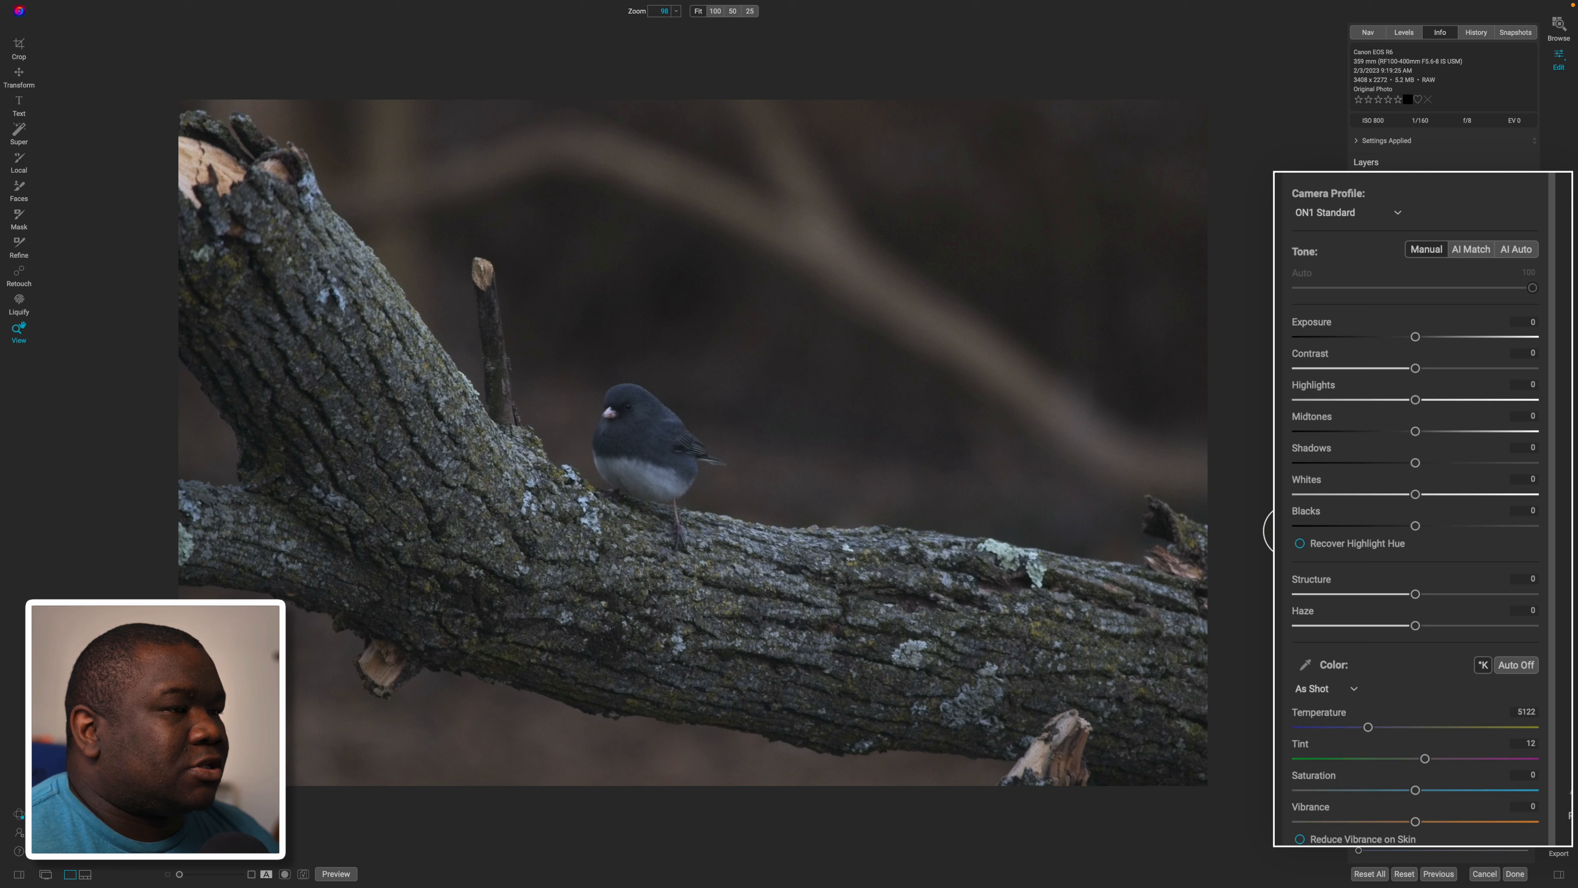
# Change the bird photo's camera profile to ON1 Landscape
pyautogui.click(1387, 214)
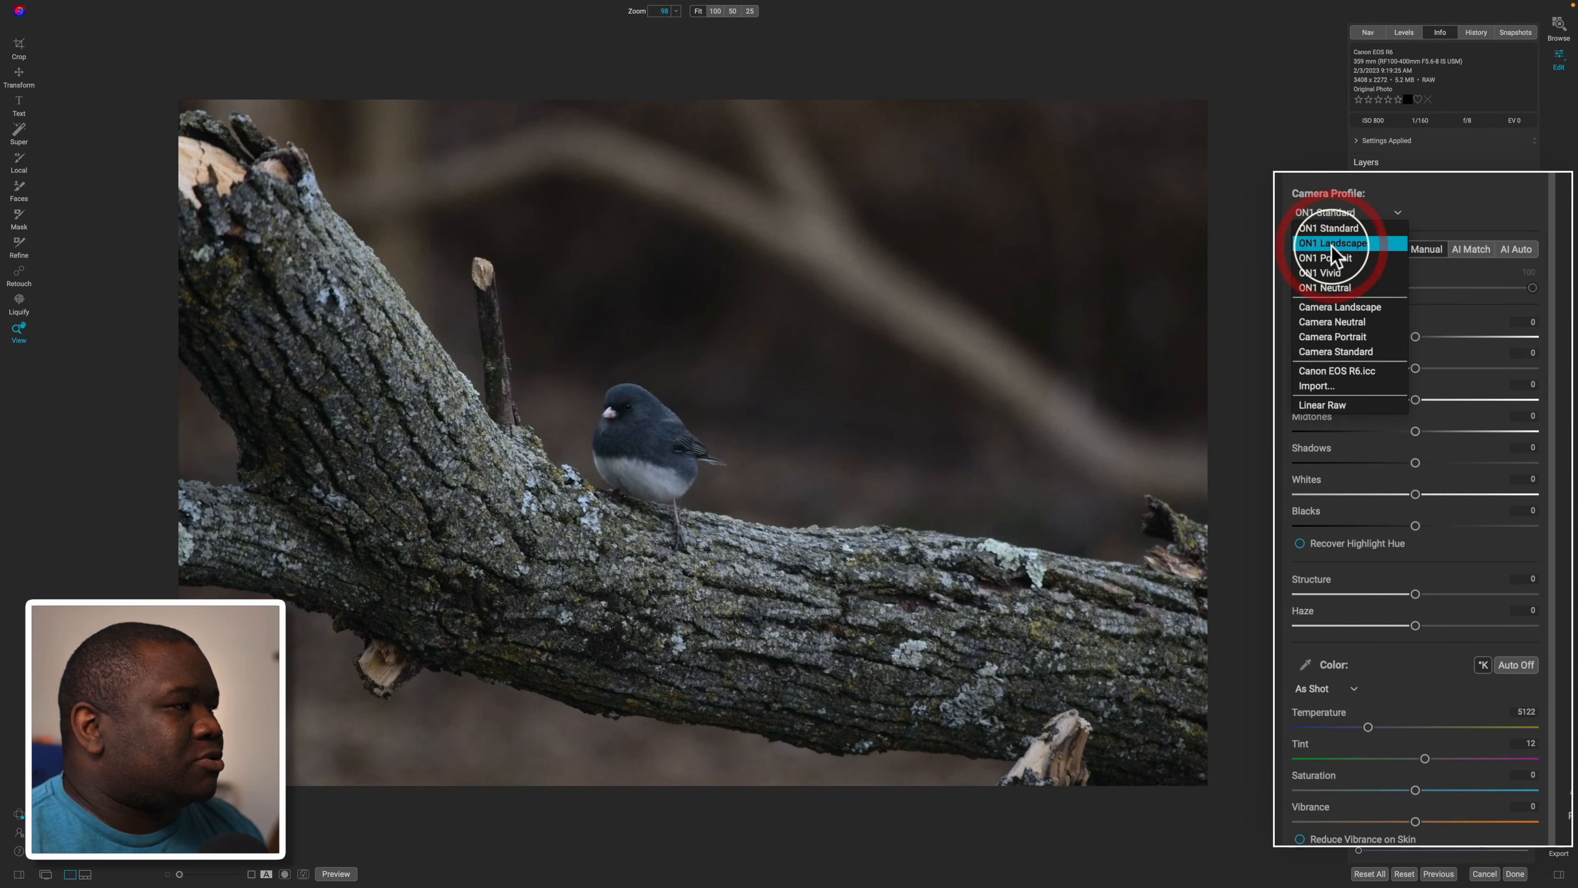
pyautogui.click(1332, 243)
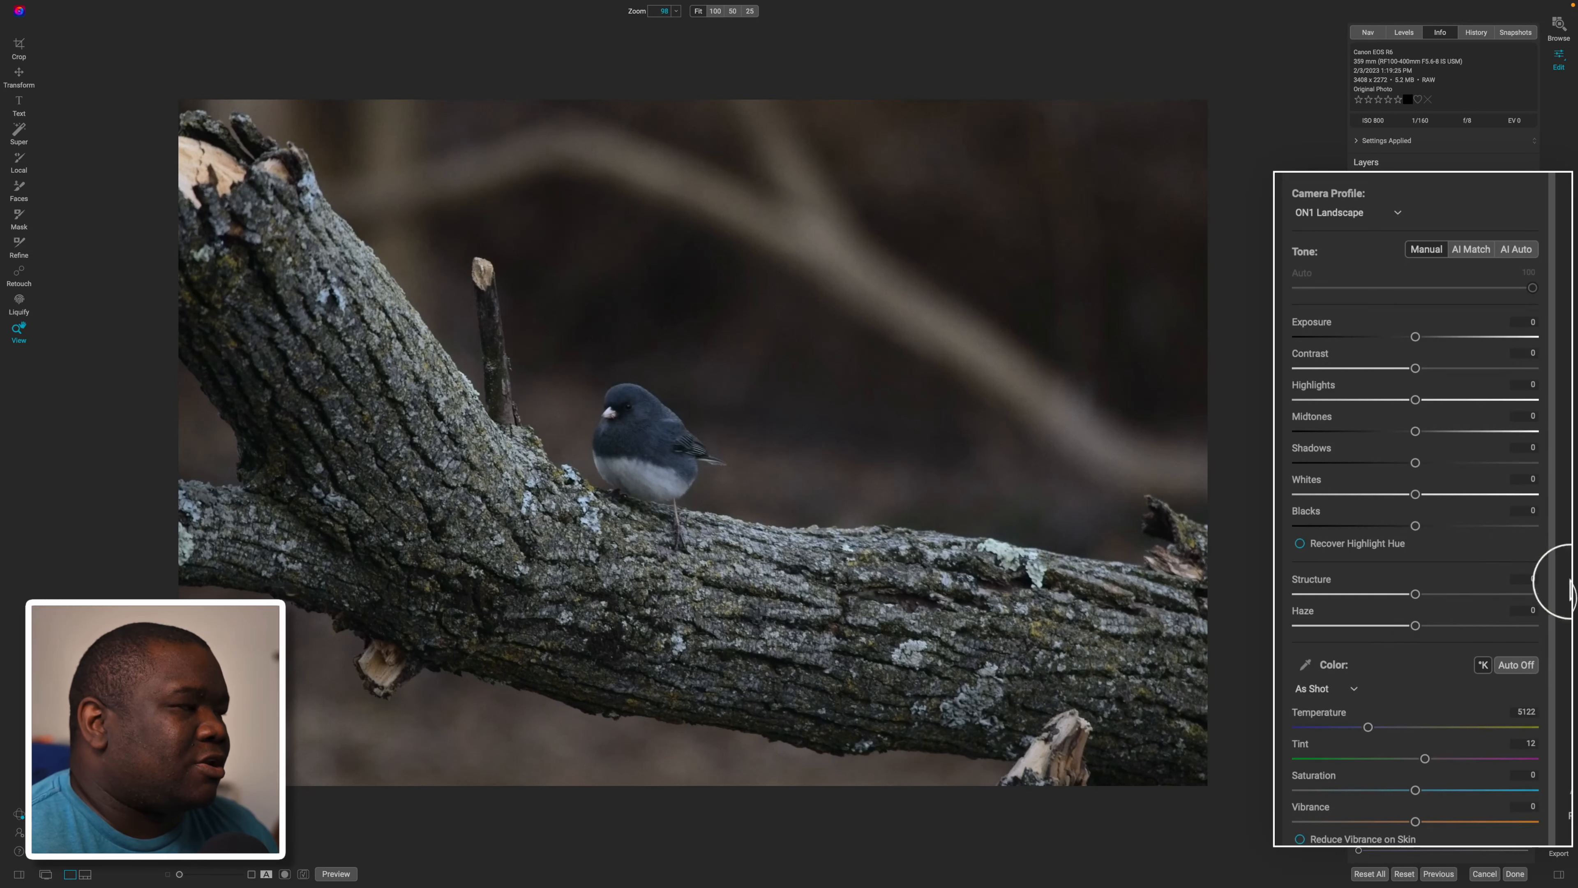
# Apply AI Auto tone at a strength of 28 and raise the vibrance to 16
pyautogui.click(1516, 249)
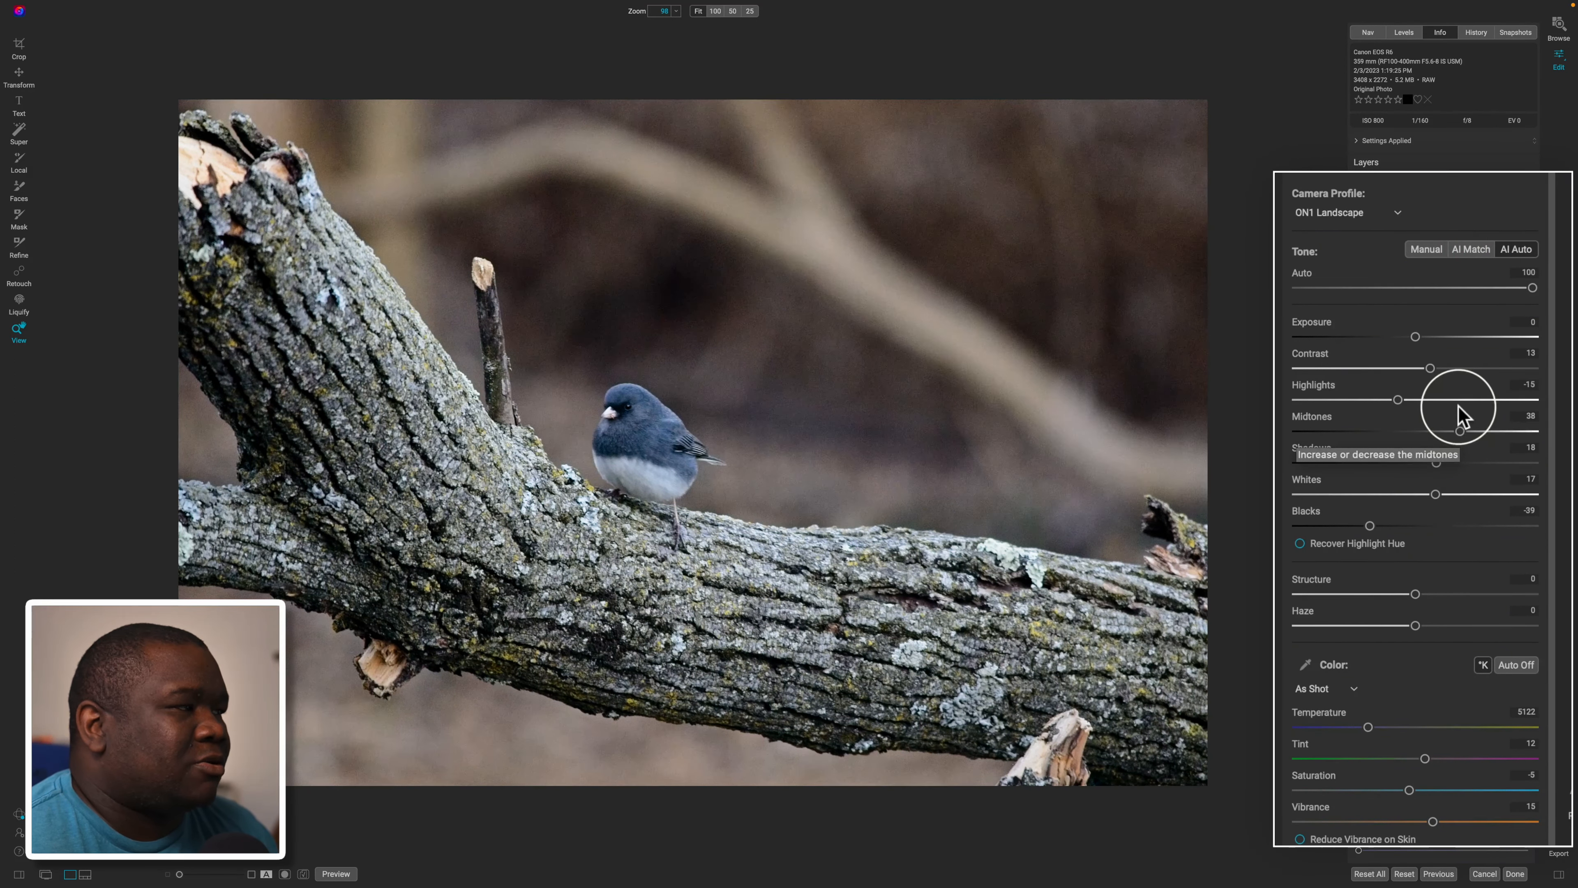
pyautogui.moveTo(1530, 288); pyautogui.dragTo(1363, 294)
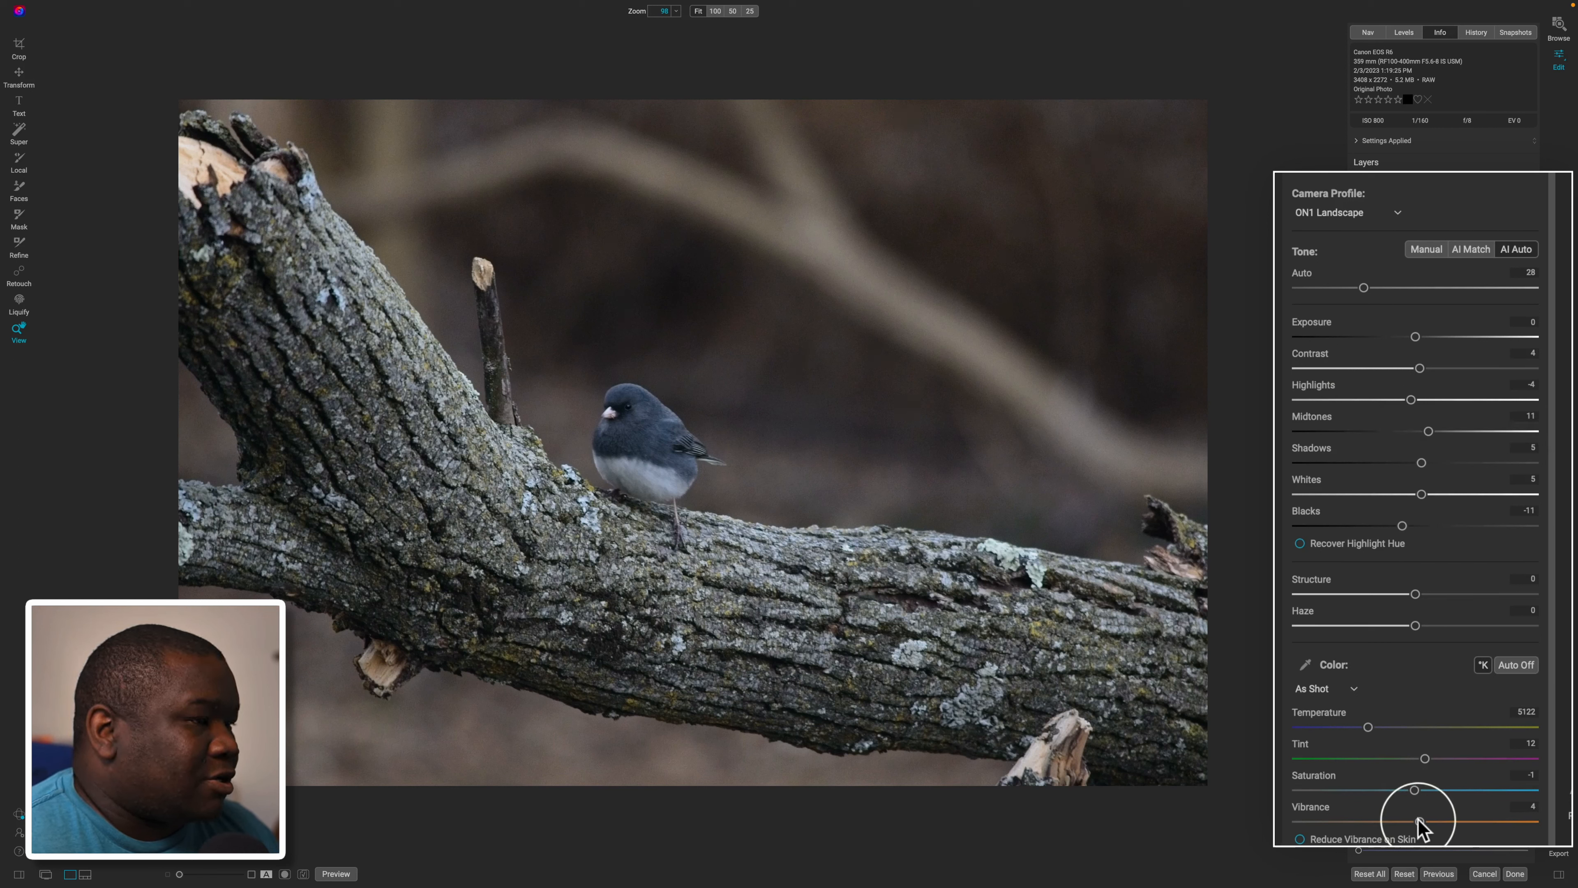
pyautogui.moveTo(1428, 823); pyautogui.dragTo(1419, 828)
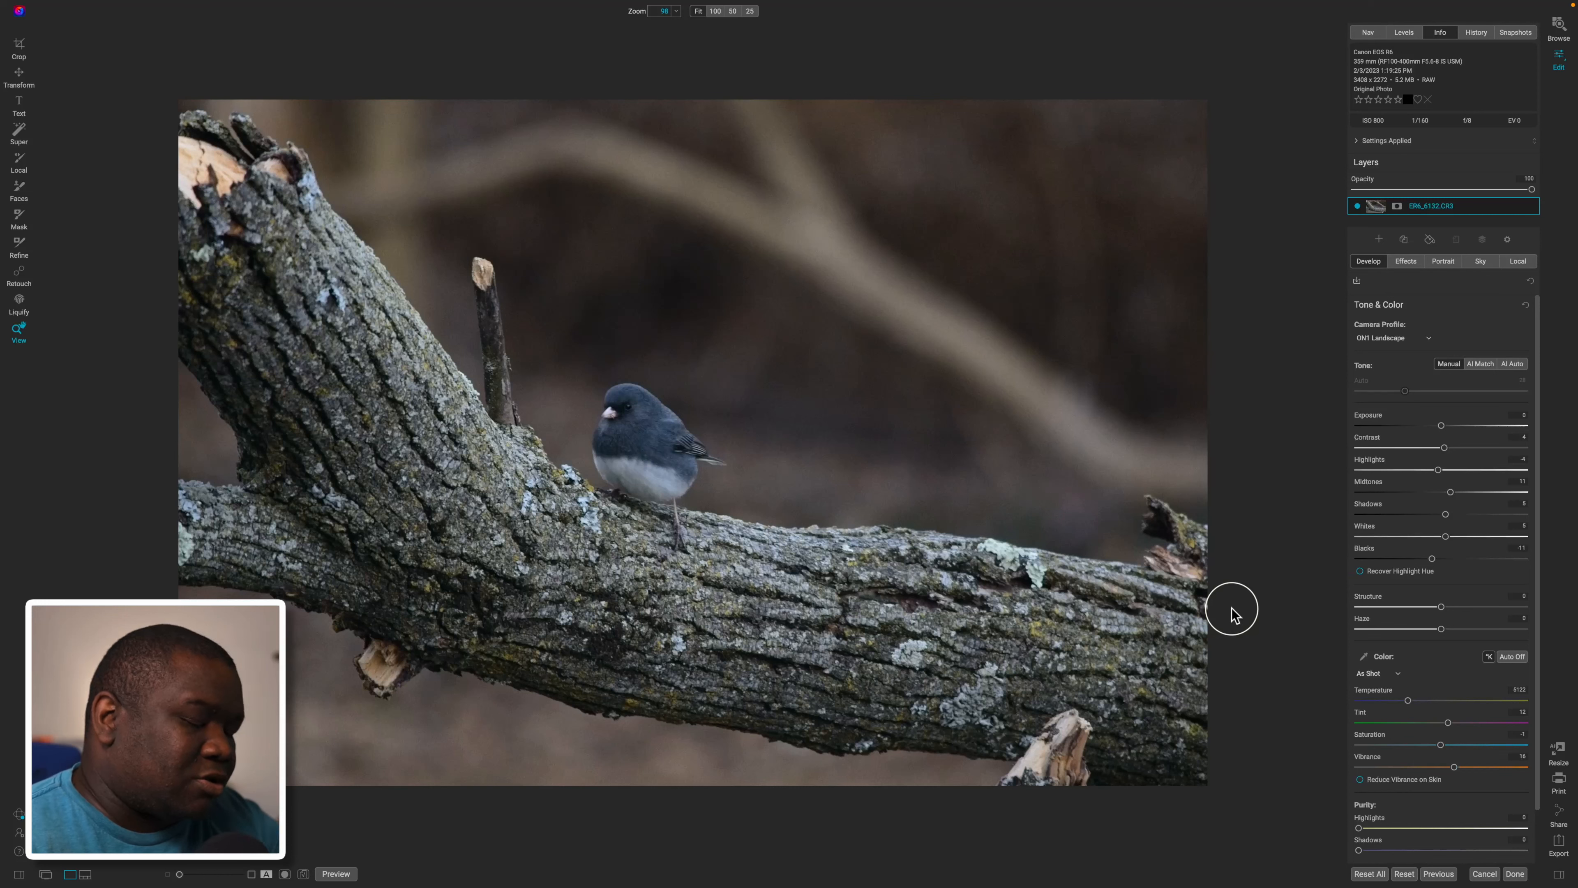
# Start a 4x5 (8x10) crop of the bird photo and change its composition overlay to Triangles
pyautogui.press('c')
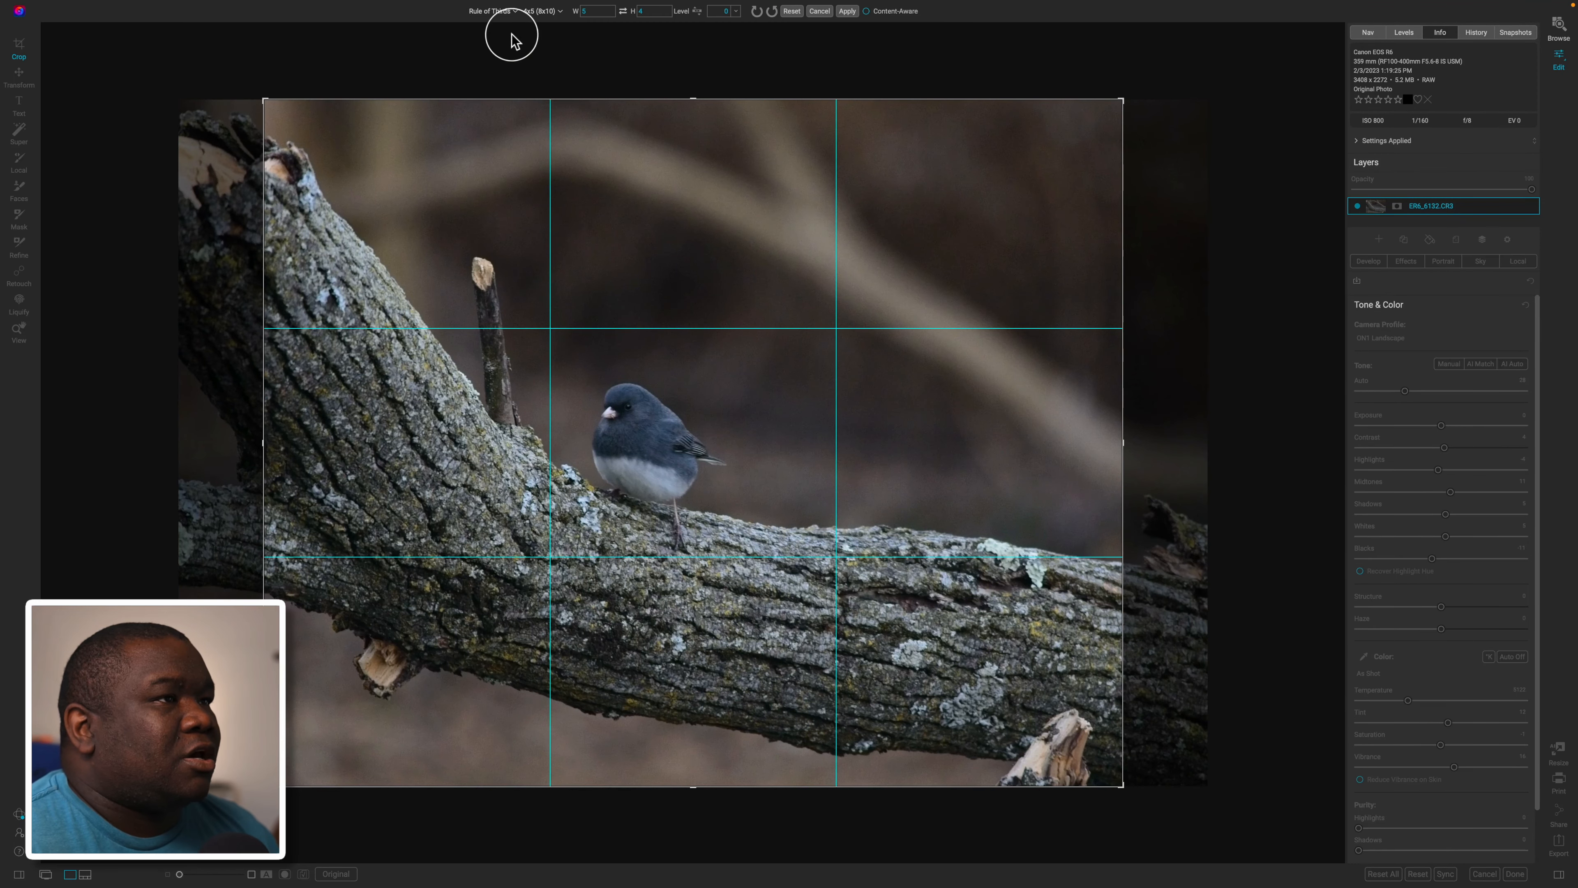
pyautogui.click(507, 12)
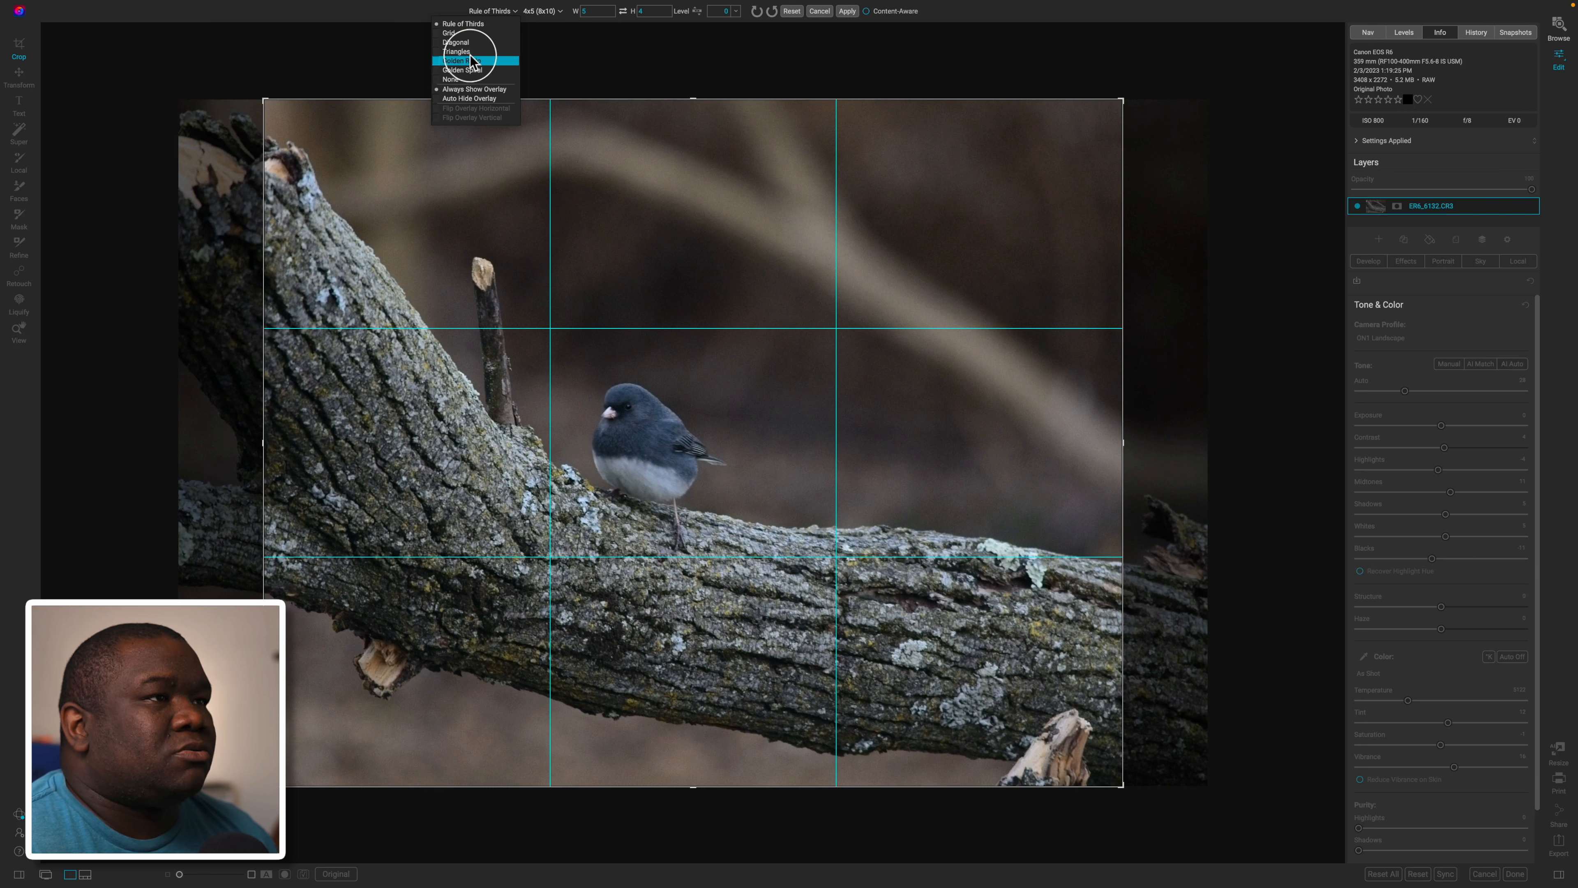
pyautogui.click(457, 51)
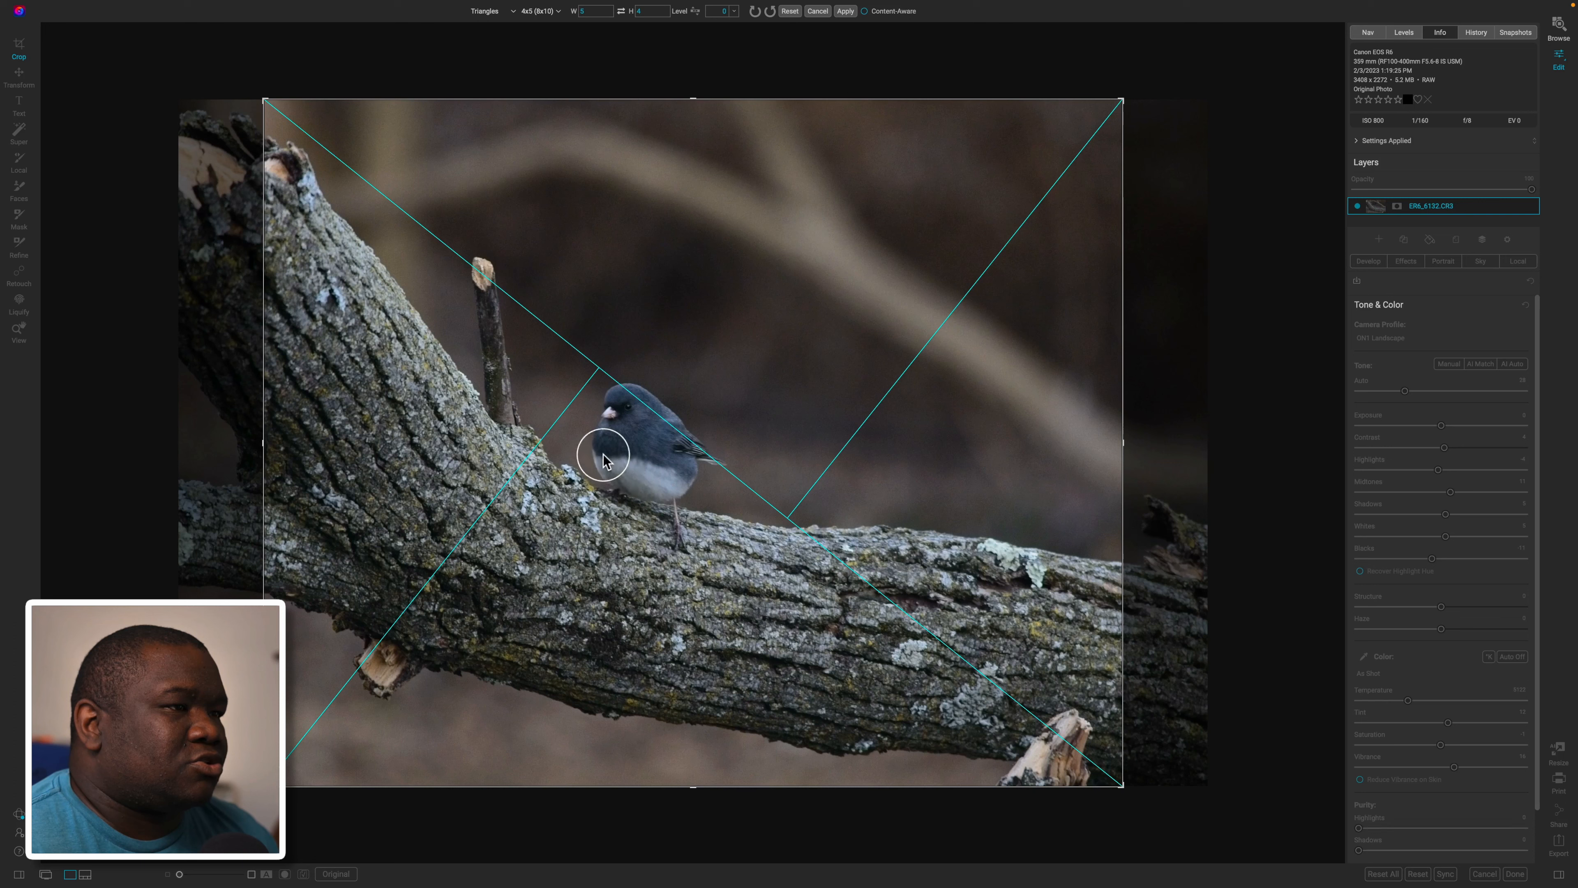
pyautogui.click(691, 529)
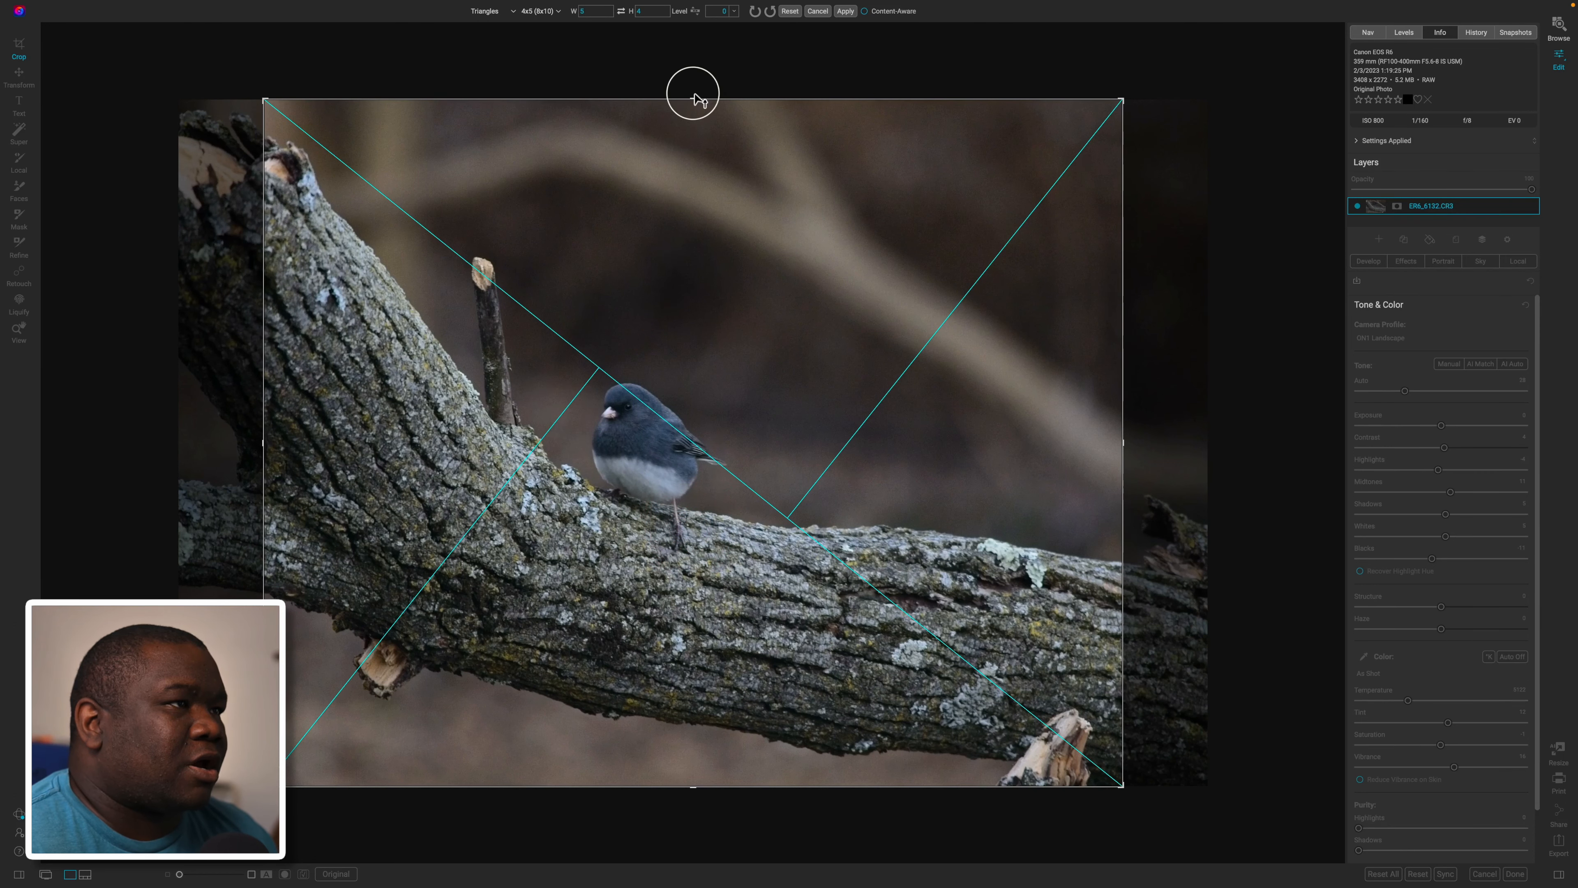
# Tighten the 4x5 crop, reposition the photo so the bird sits on the lower-right intersection of the overlay, and apply the crop
pyautogui.moveTo(694, 99); pyautogui.dragTo(698, 158)
pyautogui.click(739, 376)
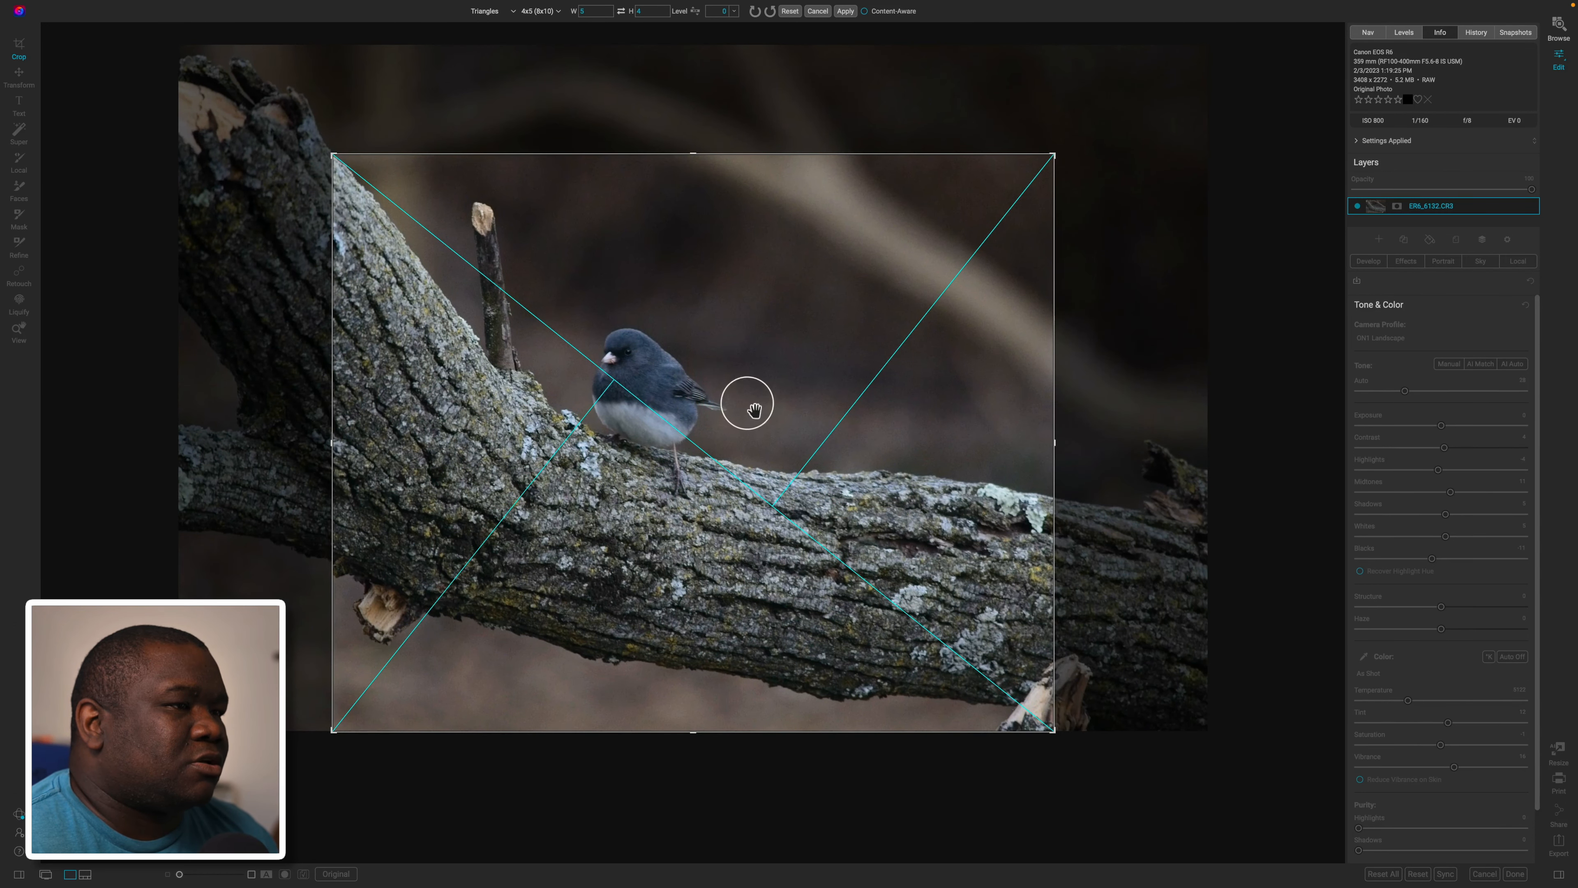
pyautogui.moveTo(741, 378); pyautogui.dragTo(901, 492)
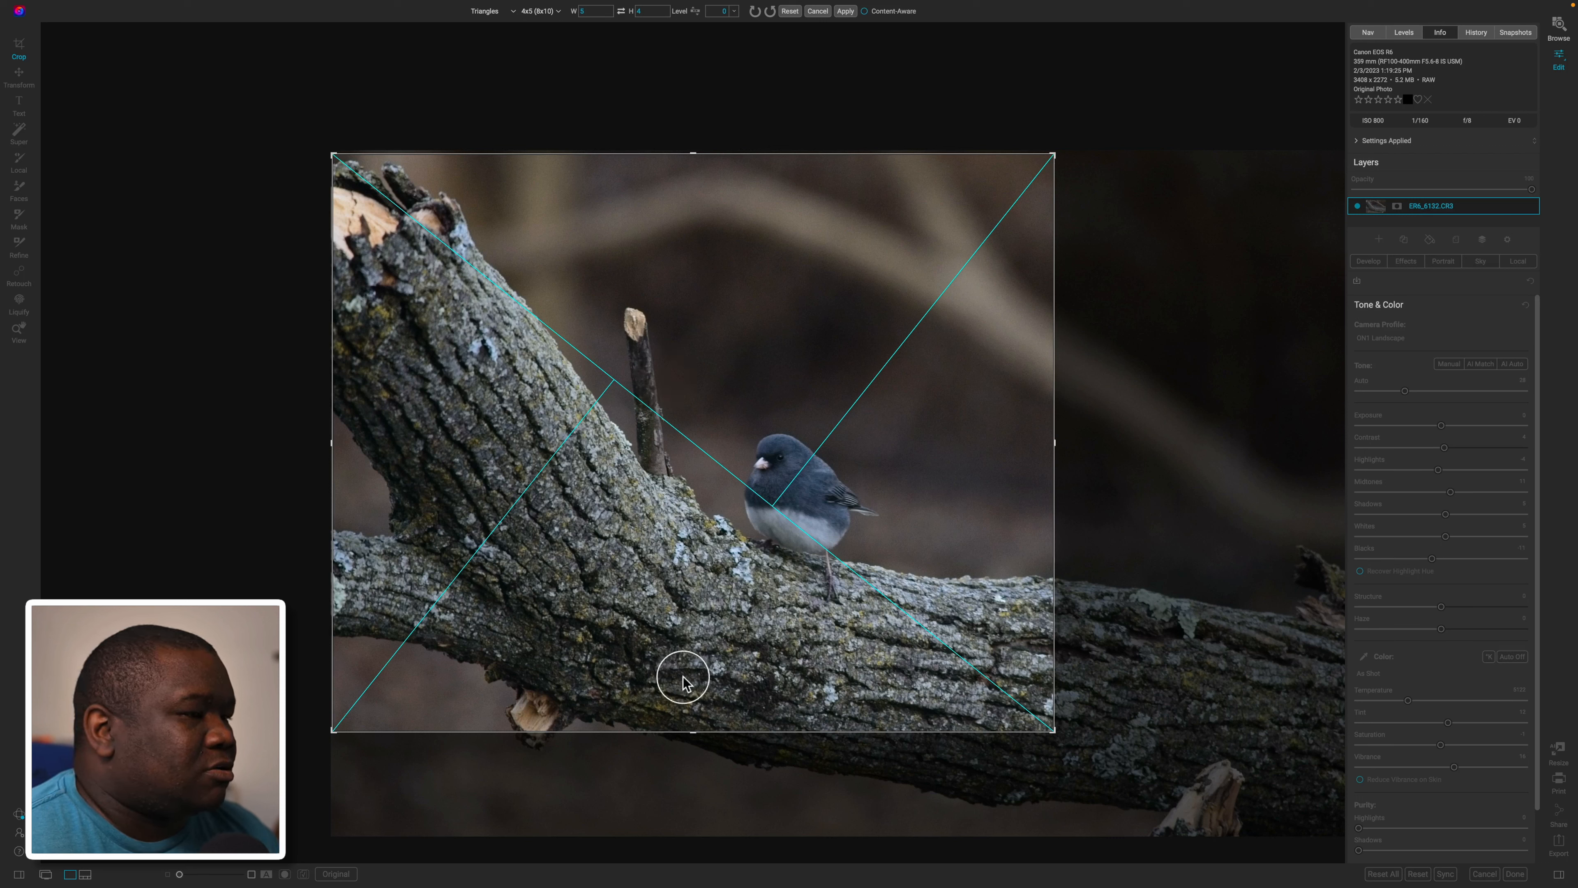
pyautogui.moveTo(696, 733); pyautogui.dragTo(694, 670)
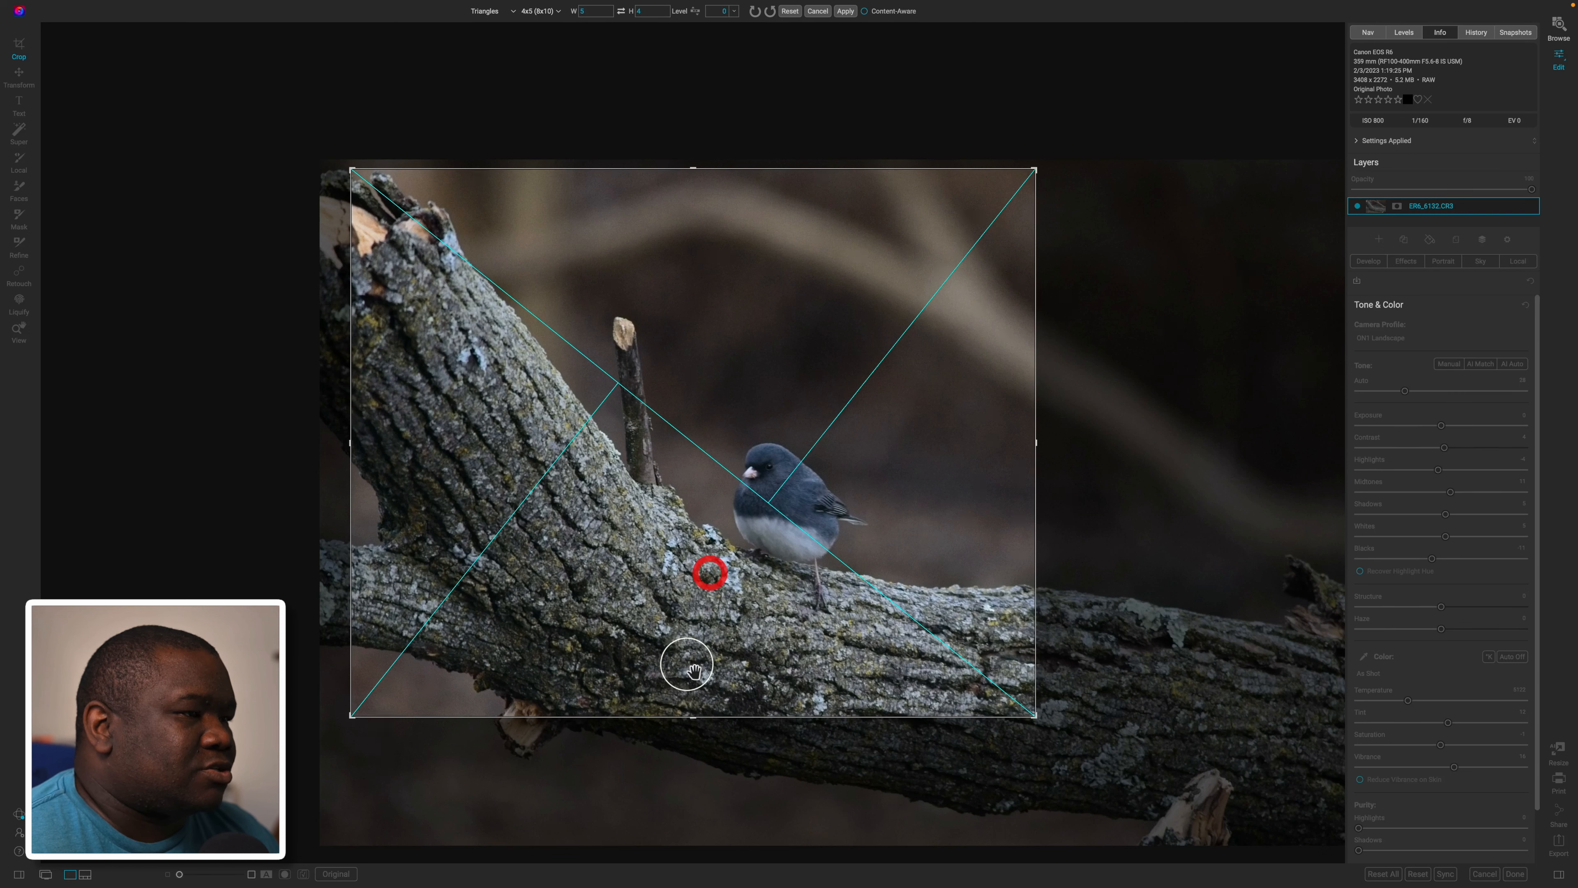
pyautogui.click(845, 11)
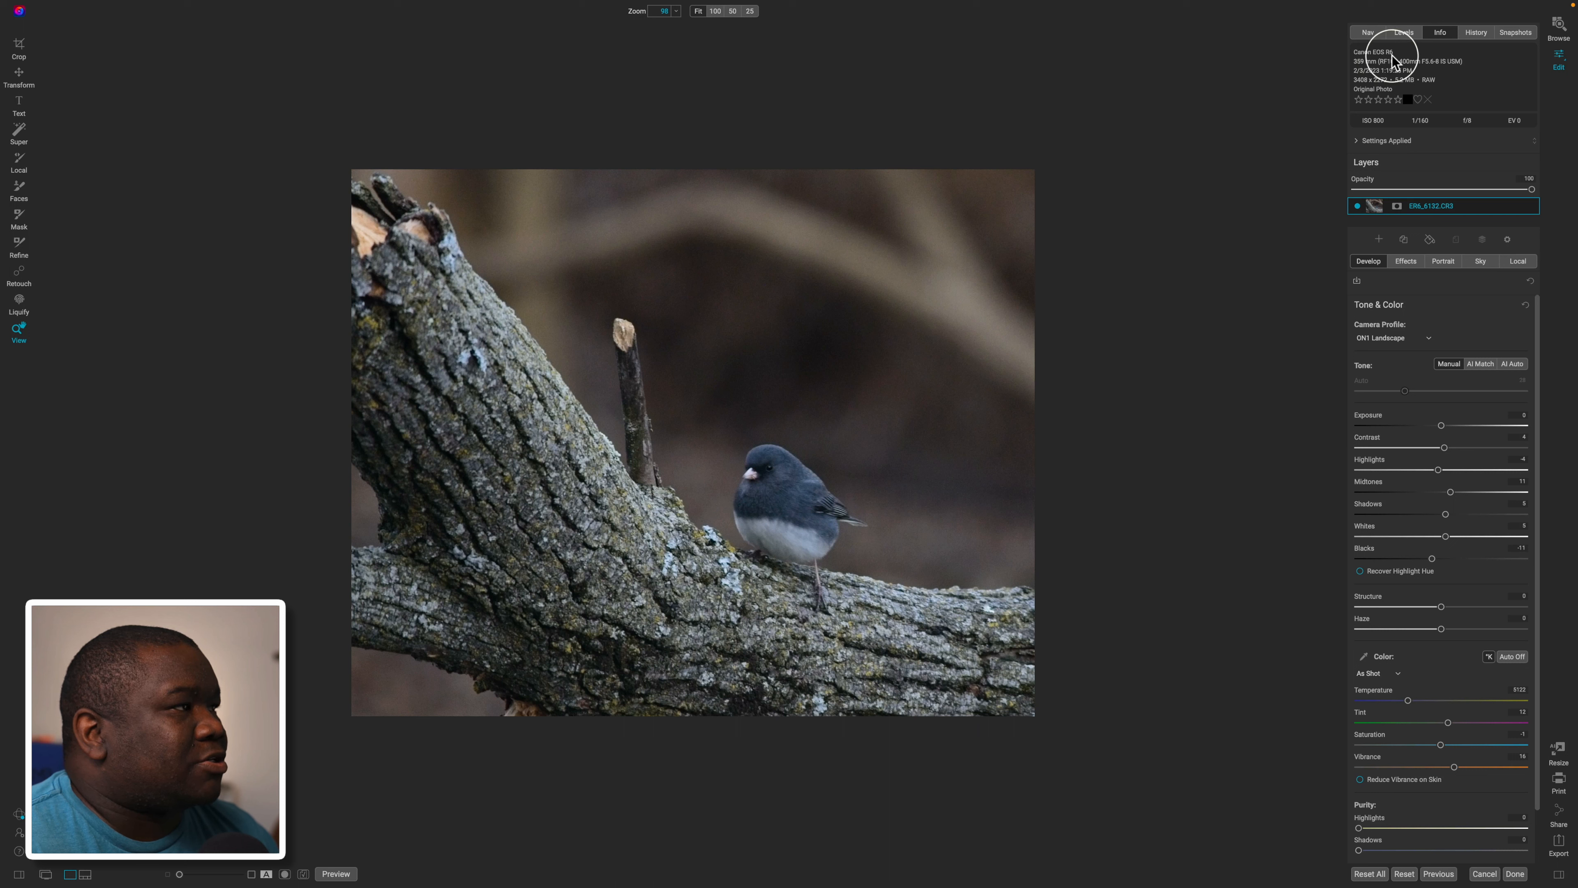
# Resize the cropped bird photo to 20 megapixels and proceed to saving the enlarged copy
pyautogui.click(1557, 751)
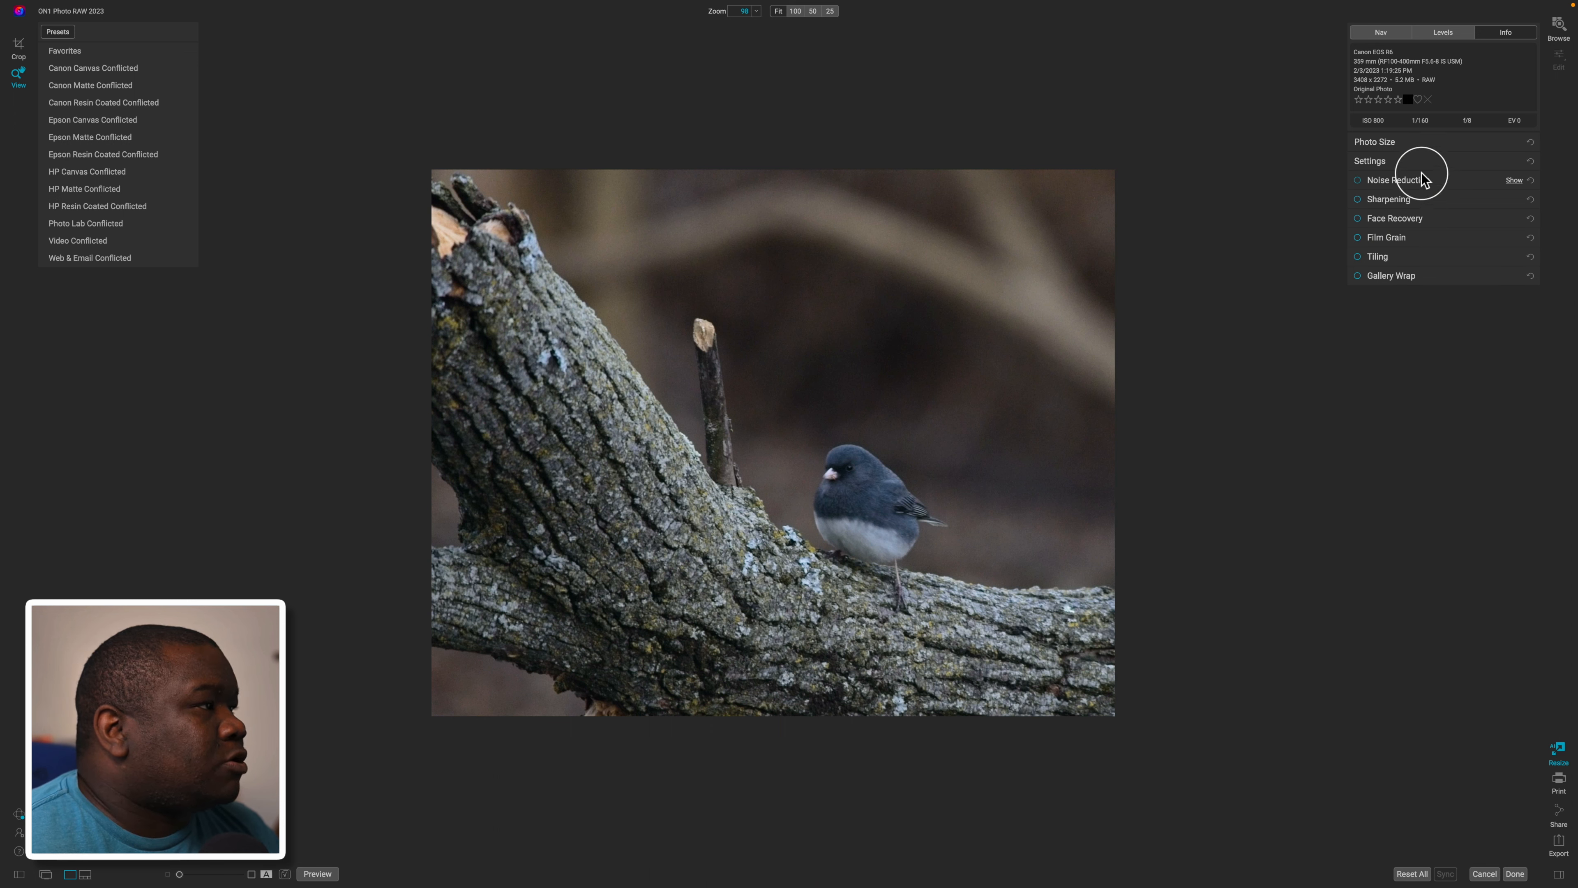
pyautogui.click(1410, 142)
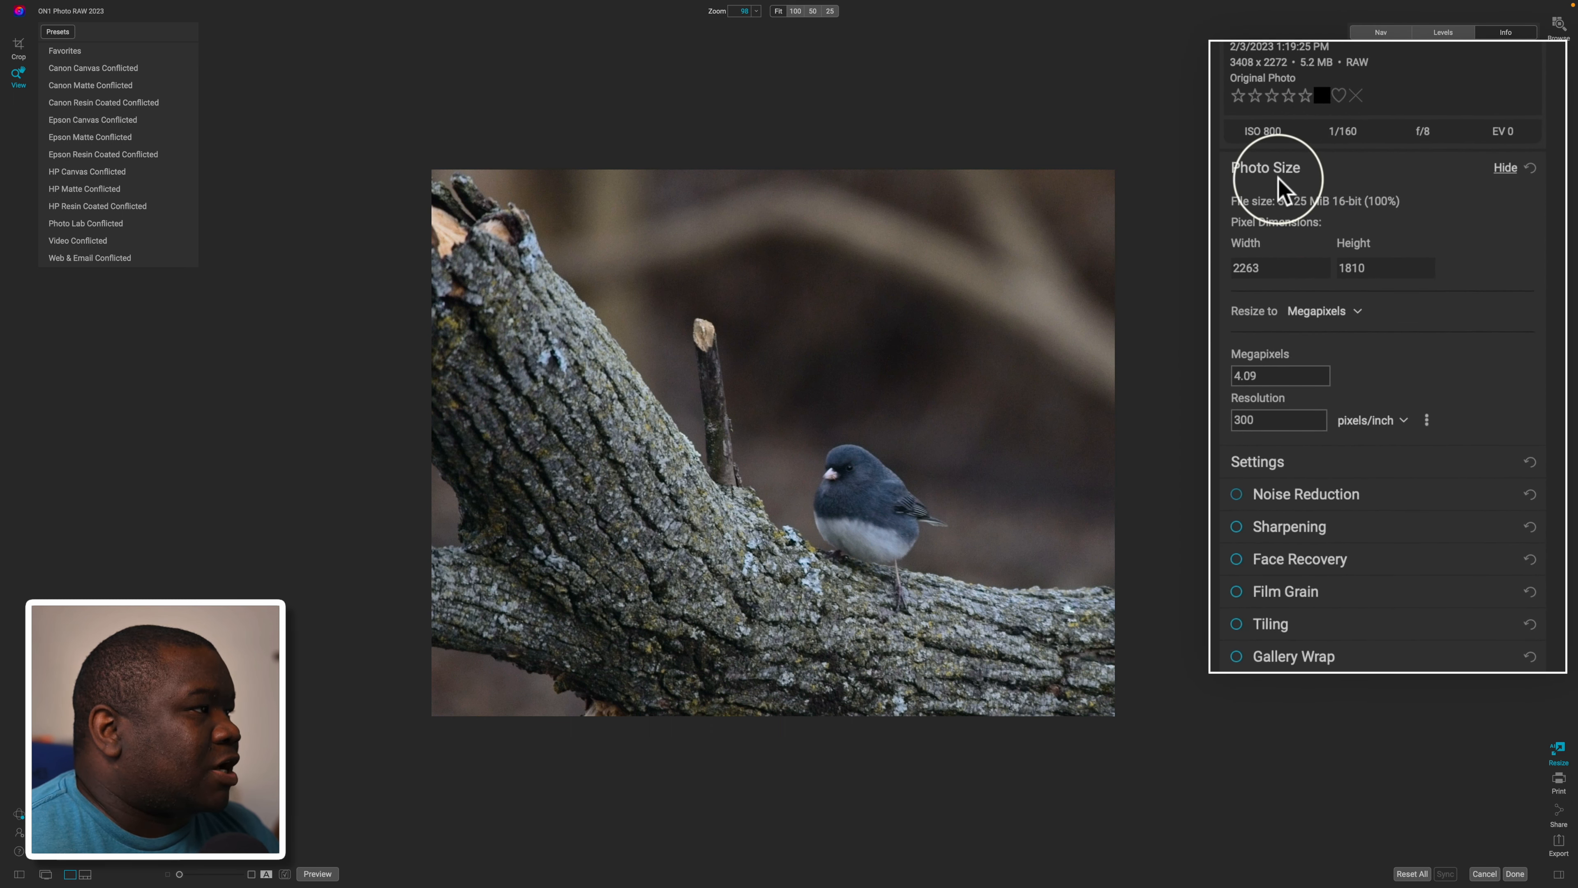
pyautogui.click(1267, 376)
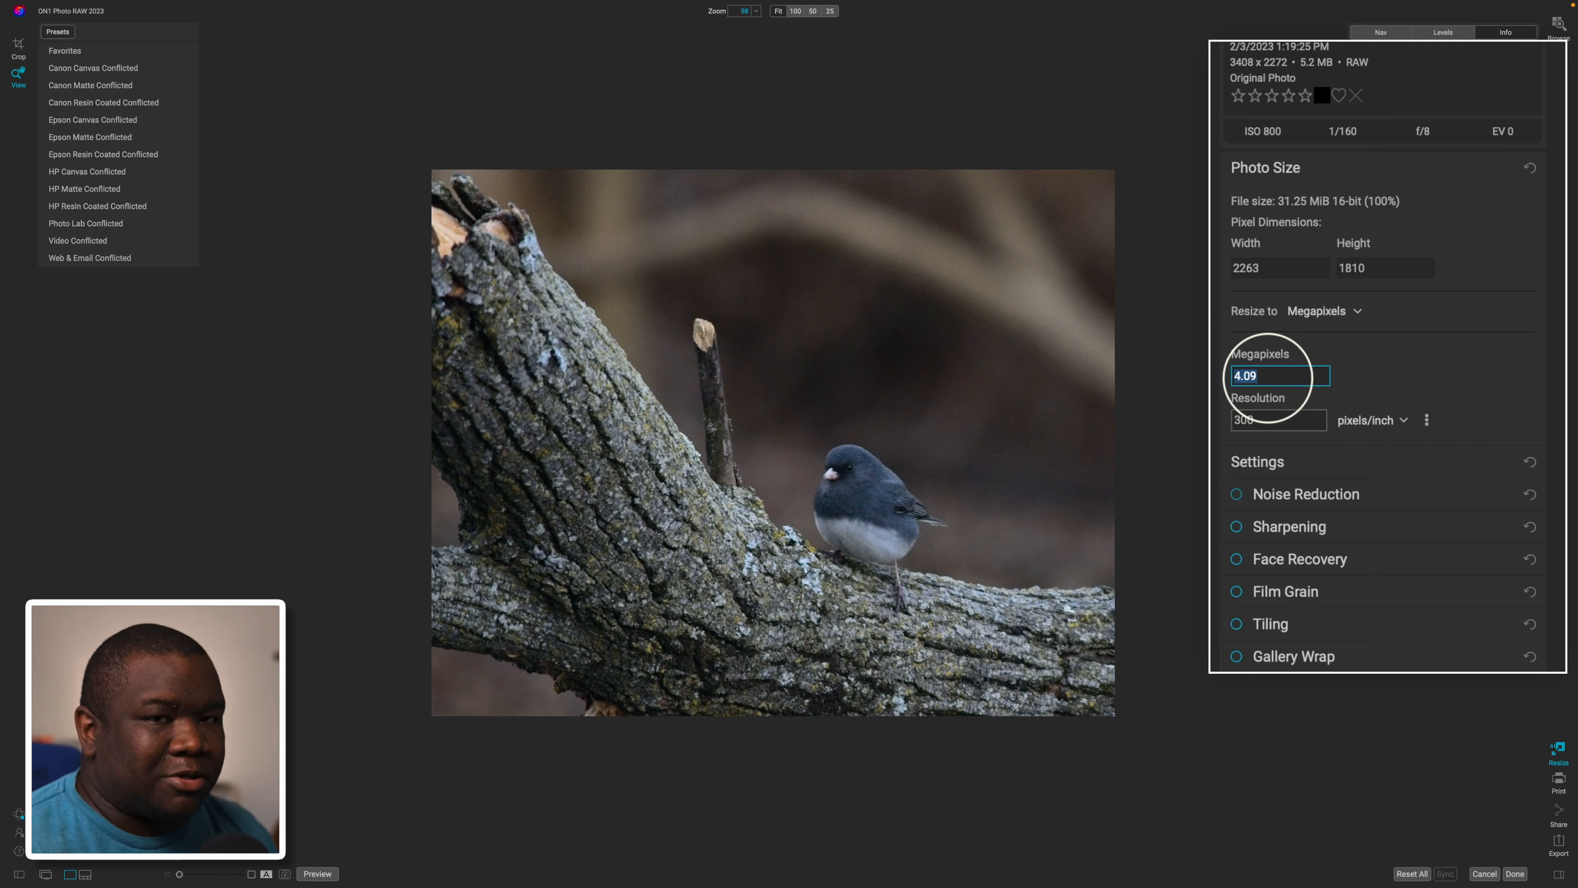
pyautogui.write('20')
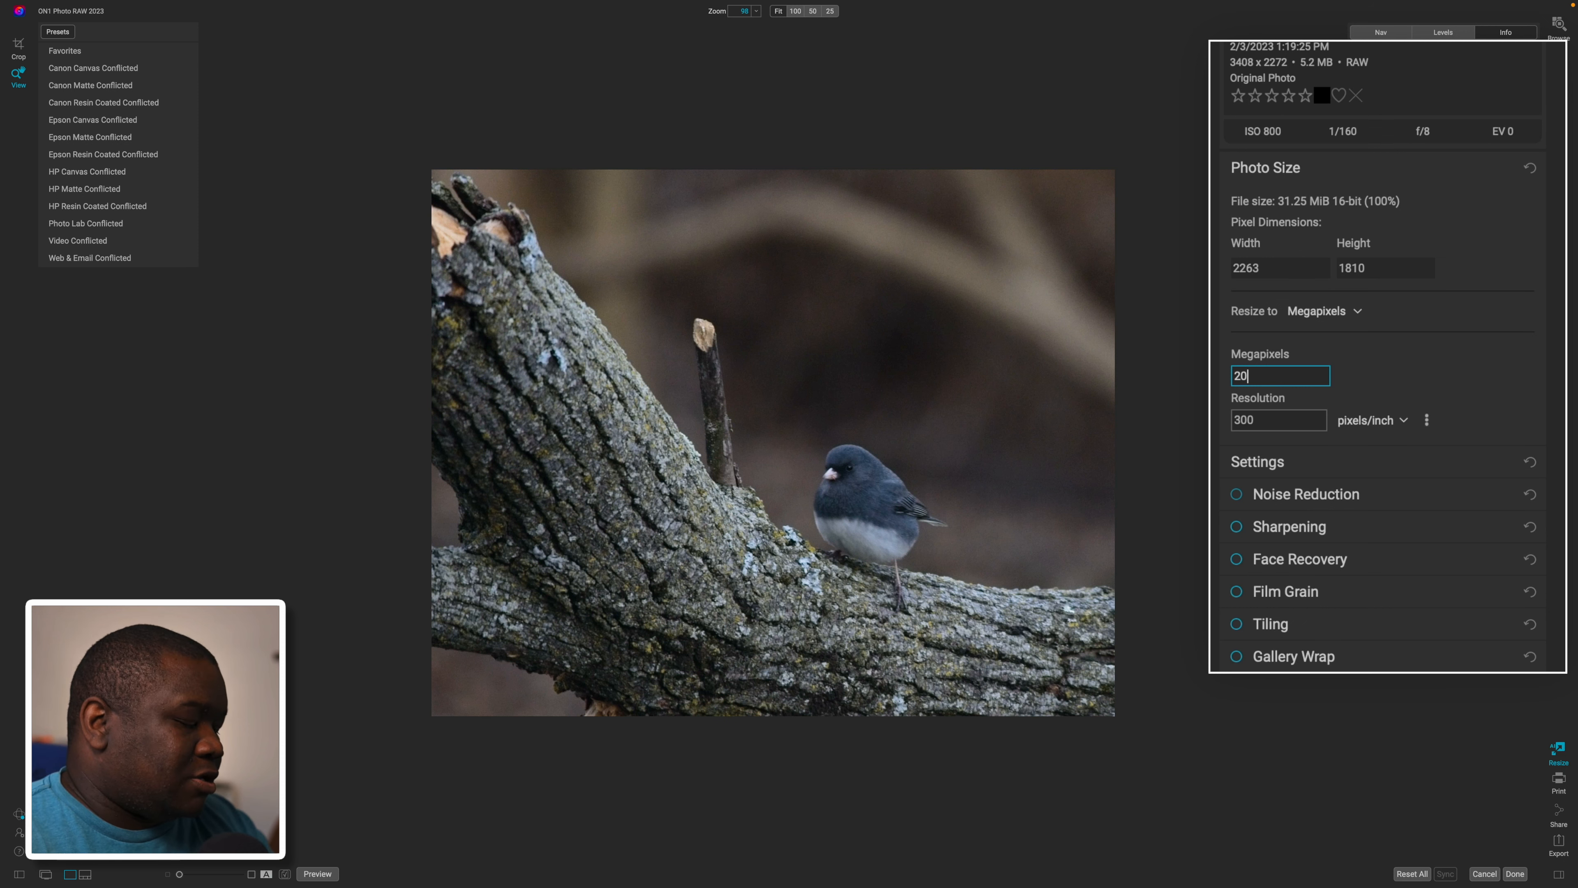
pyautogui.press('Return')
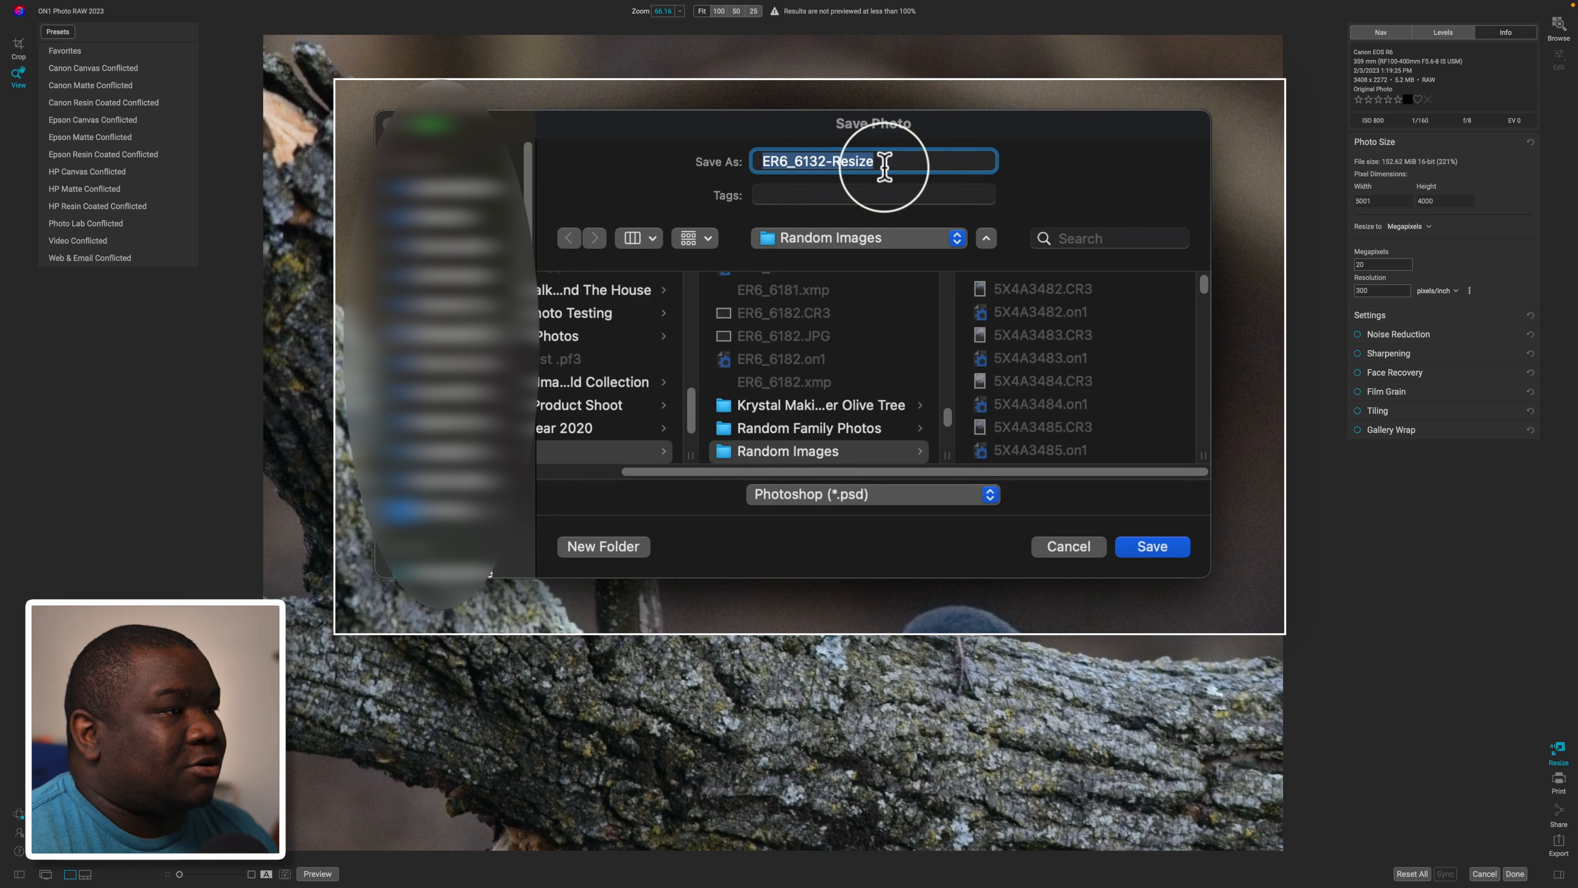
# Save the enlarged photo as "Bird Photo Resize" in DNG format in the Random Images folder
pyautogui.moveTo(887, 161); pyautogui.dragTo(652, 159)
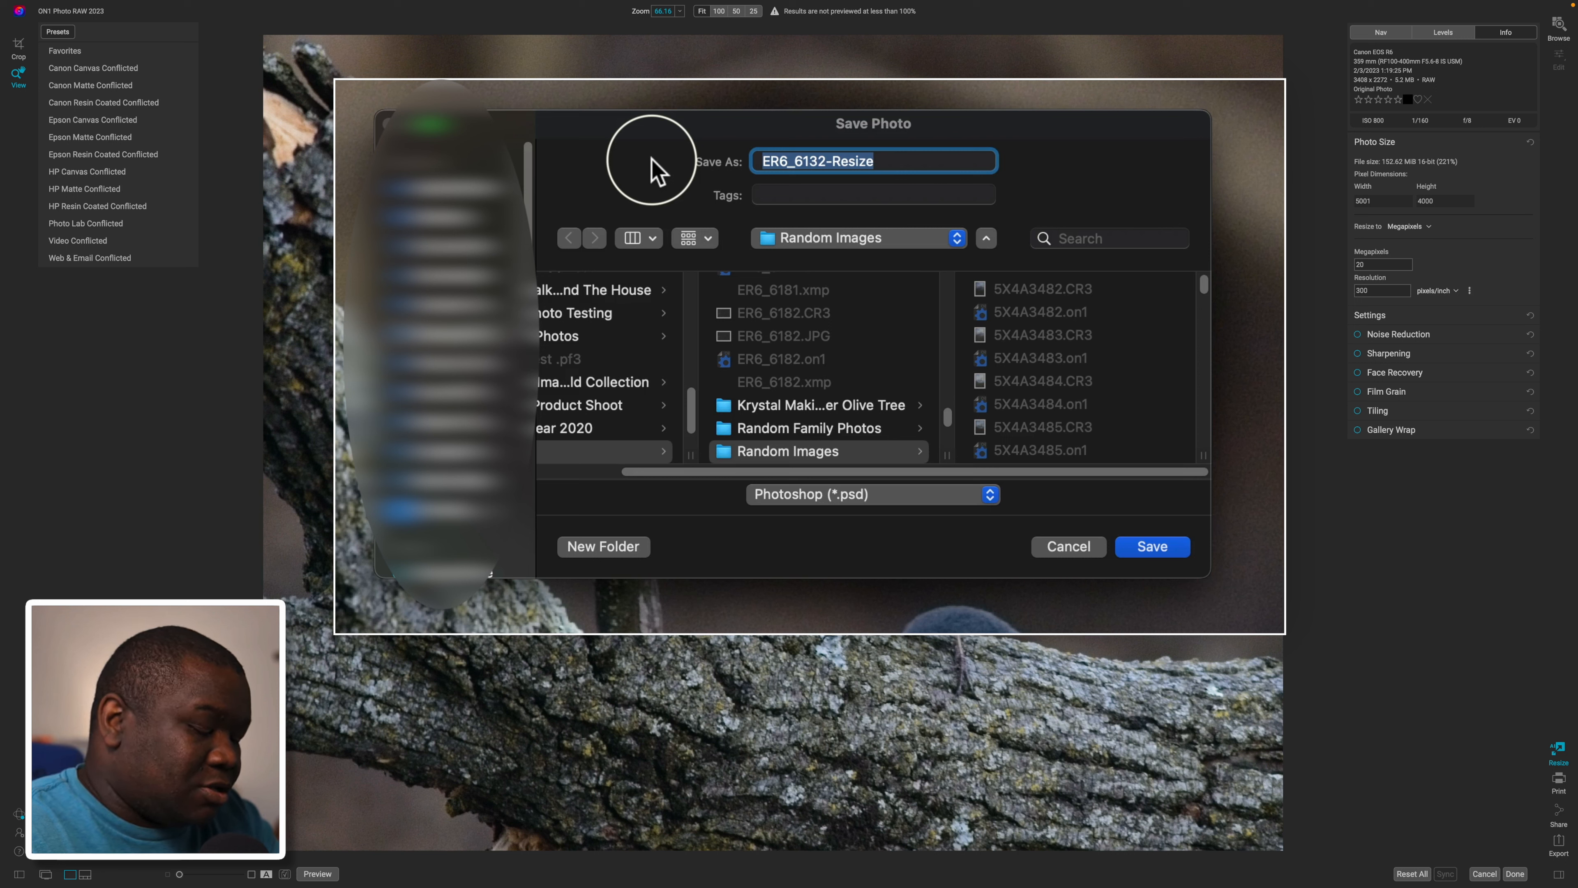
pyautogui.write('Bird')
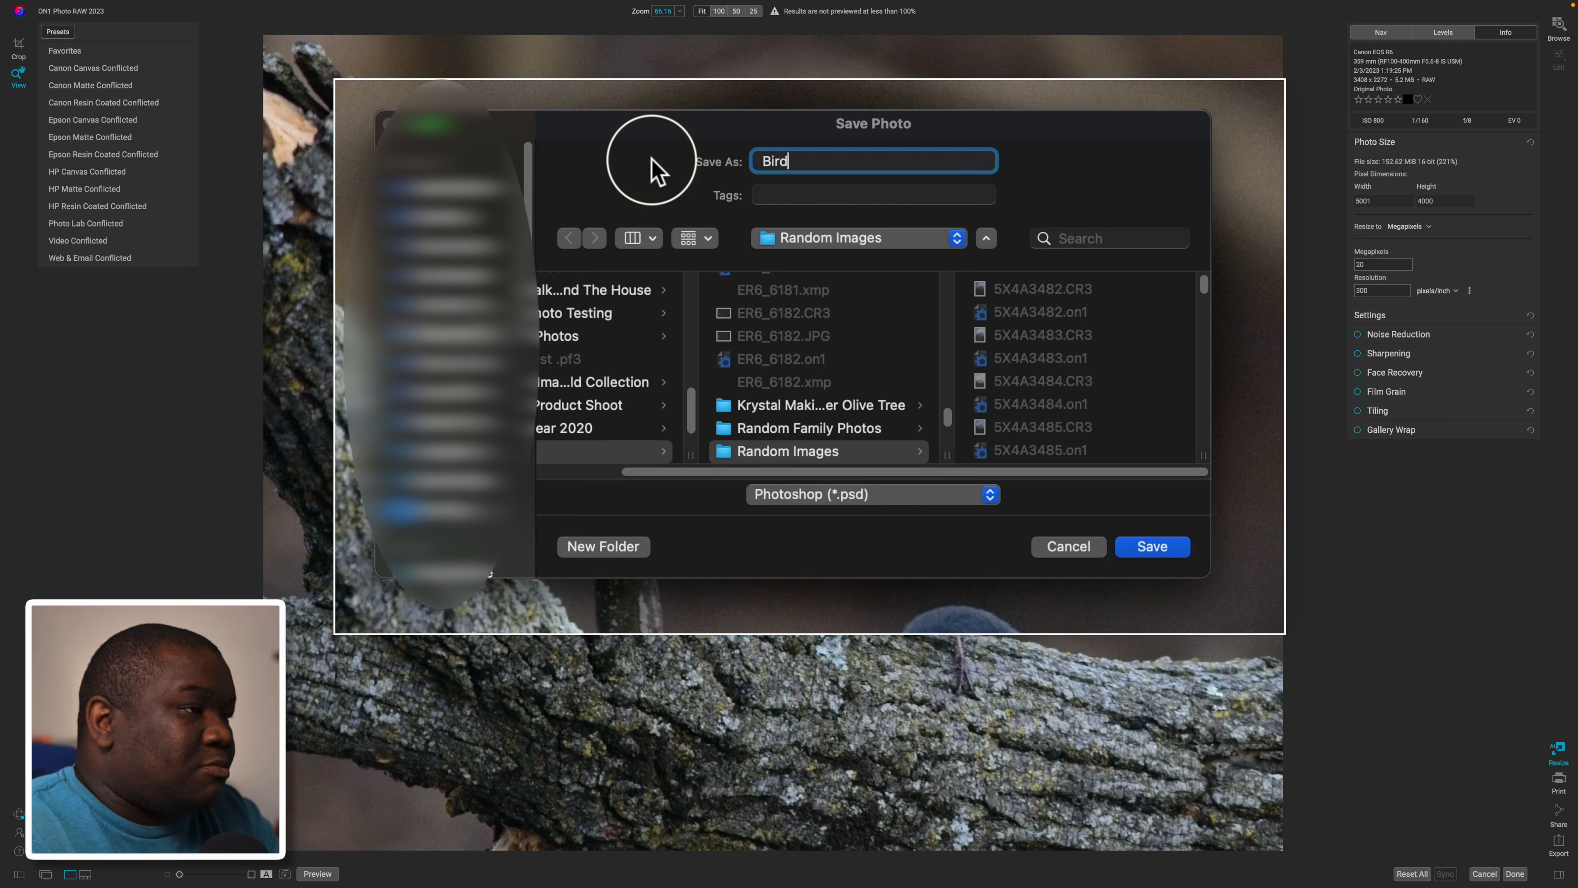
pyautogui.write(' Photo Resize')
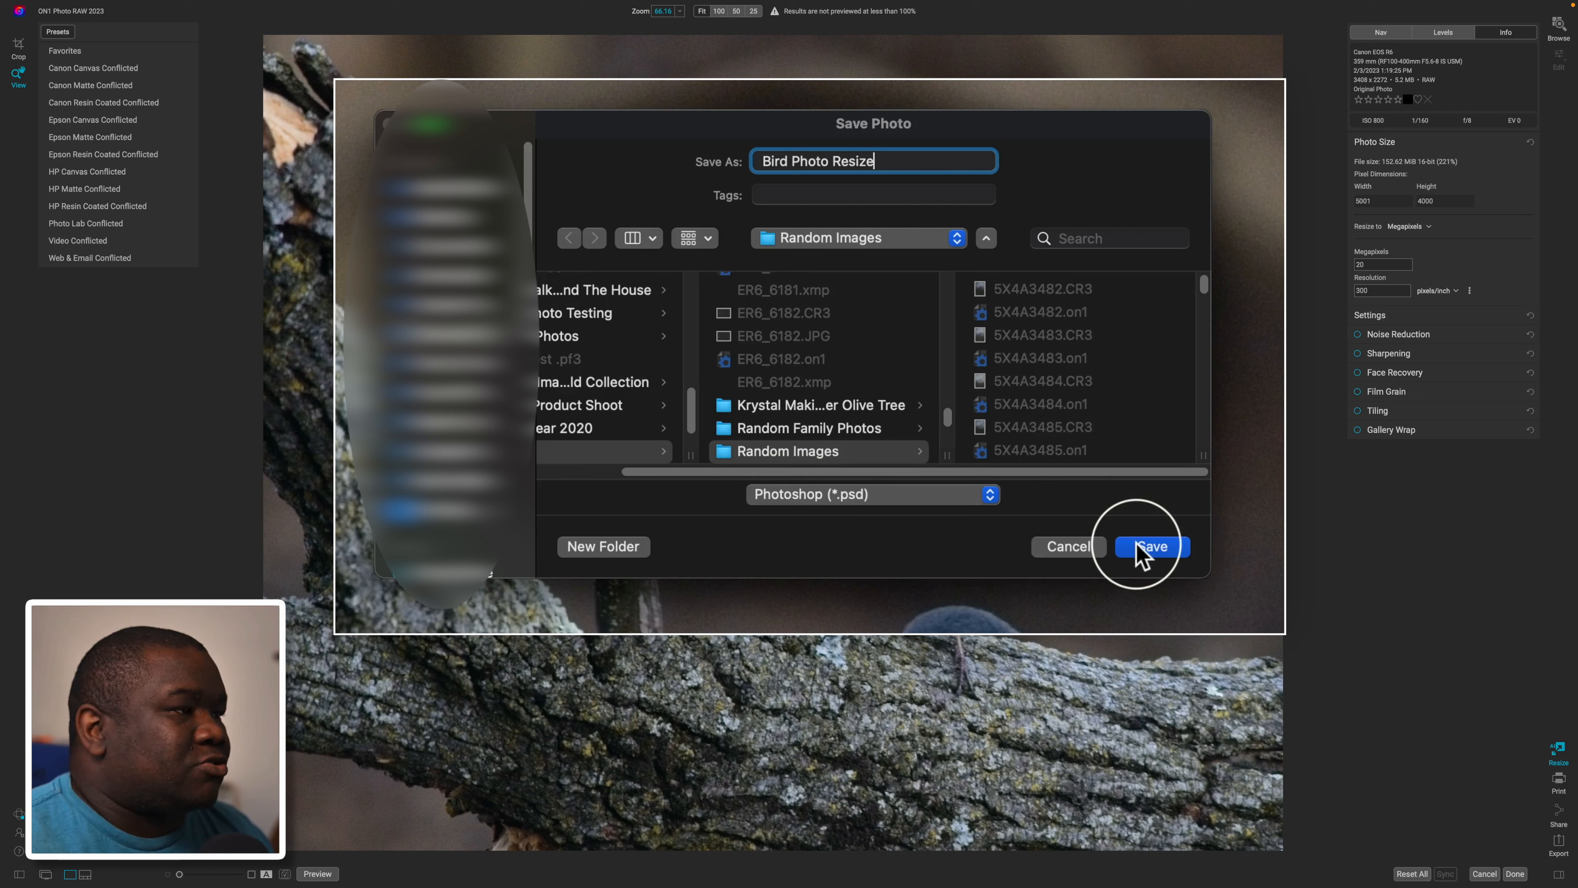
pyautogui.click(930, 507)
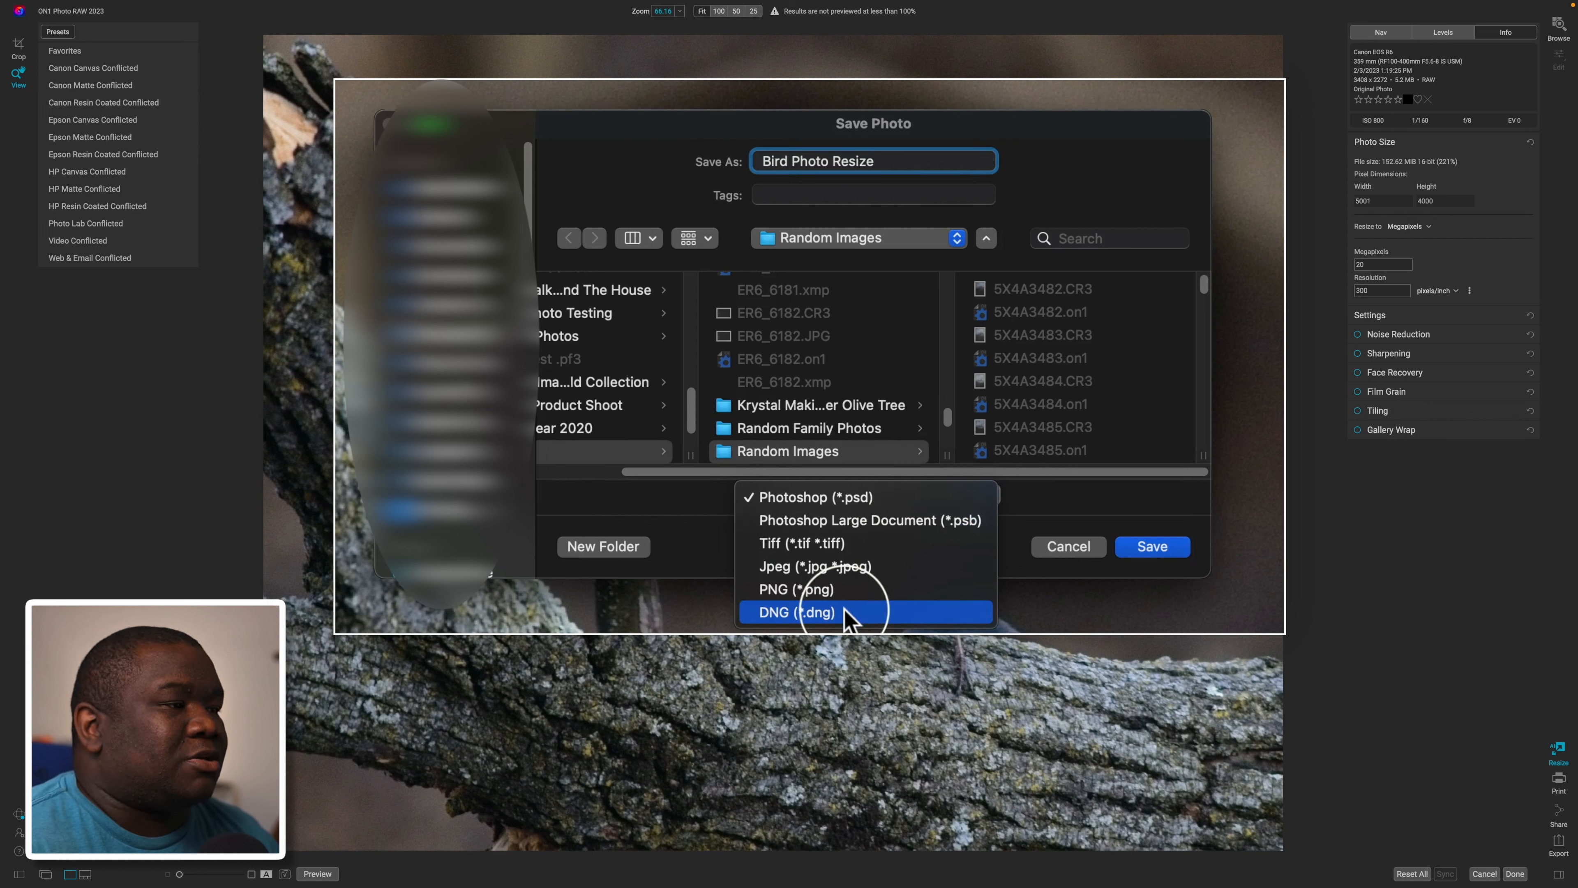
pyautogui.click(803, 616)
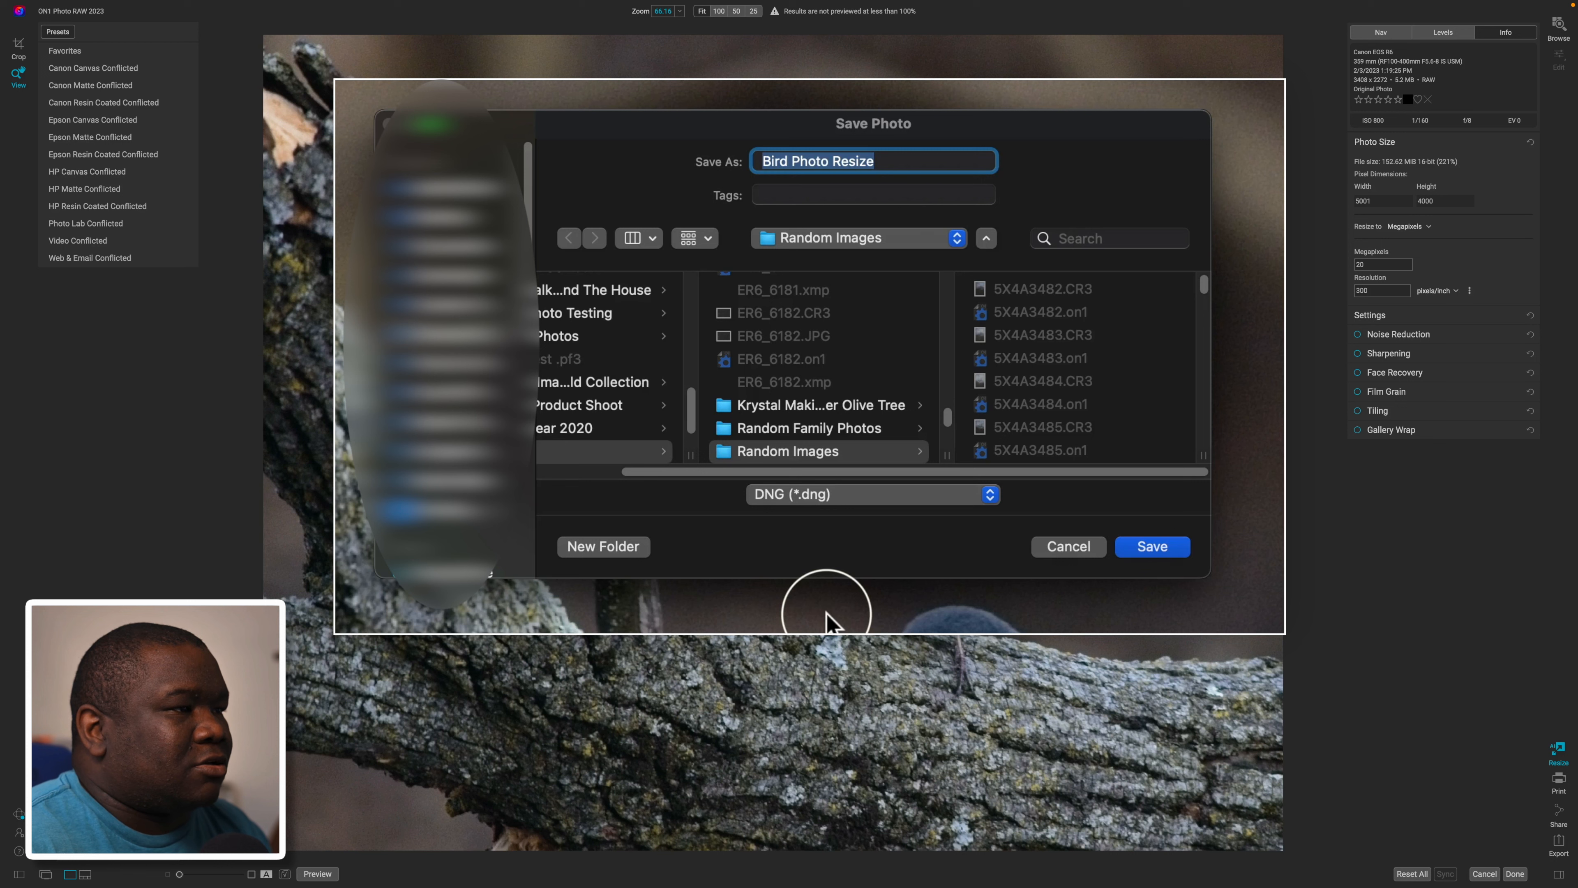
pyautogui.click(1168, 546)
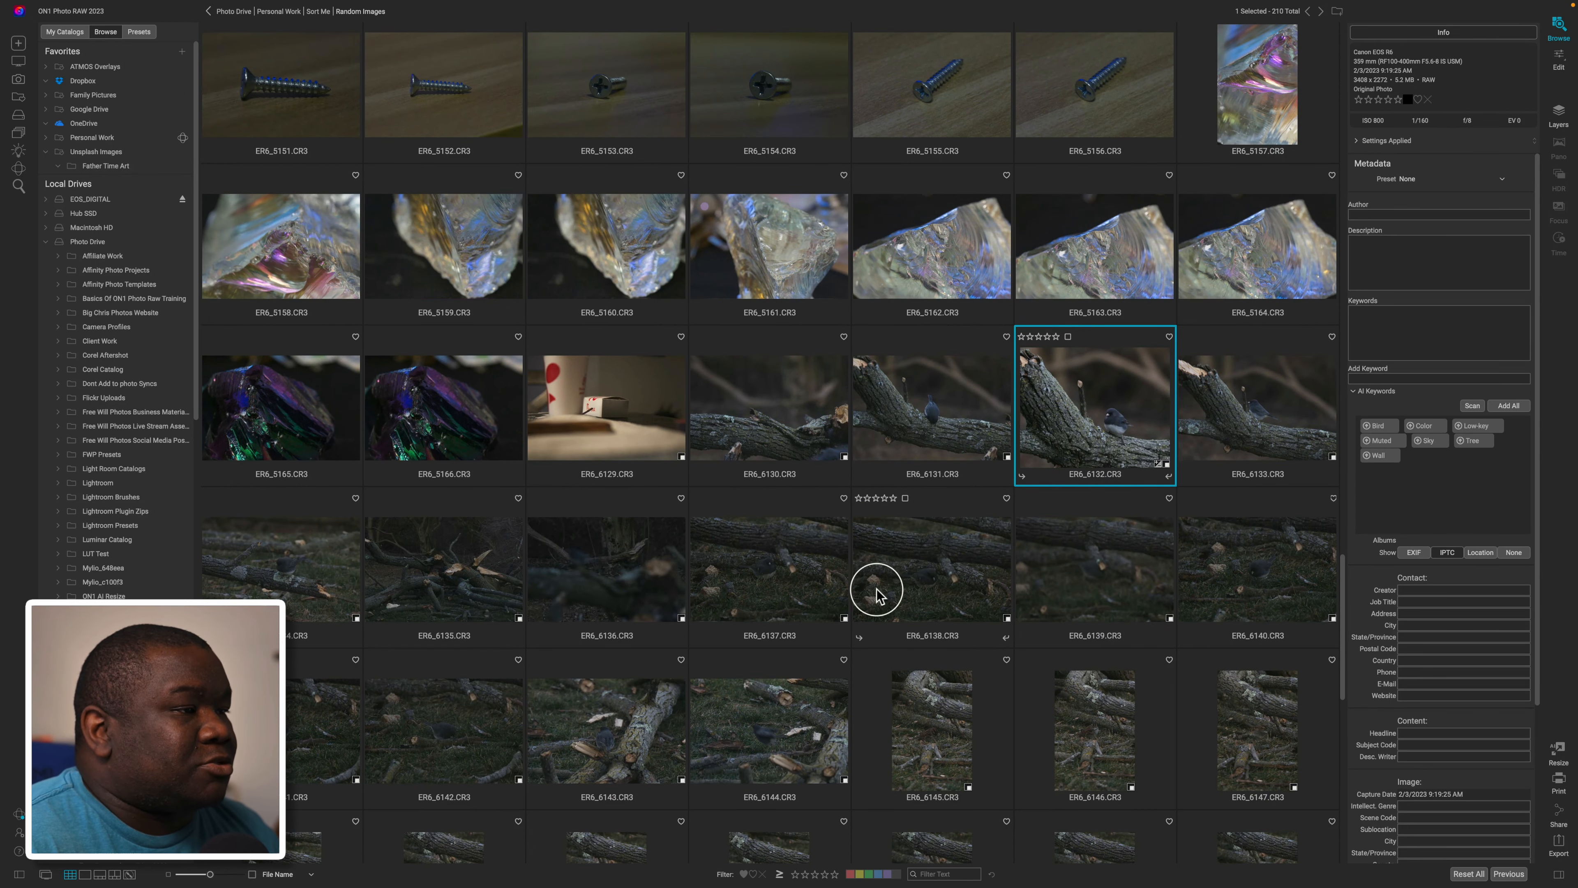
# Find Bird Photo Resize.dng in the Random Images folder and open it for editing
pyautogui.scroll(-10, 994, 467)
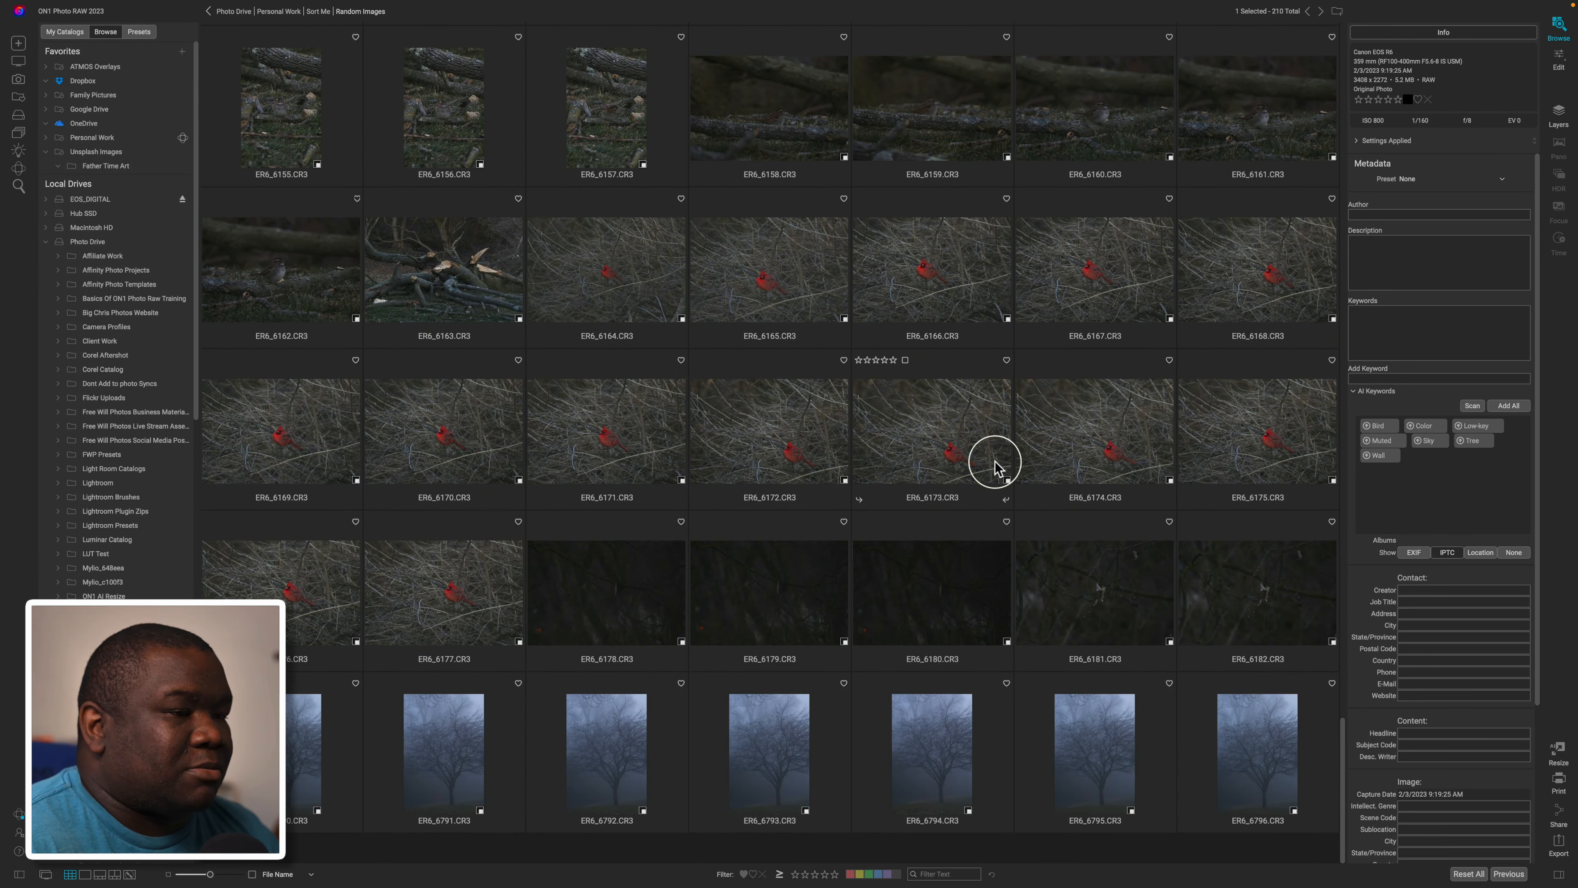
pyautogui.scroll(10, 994, 468)
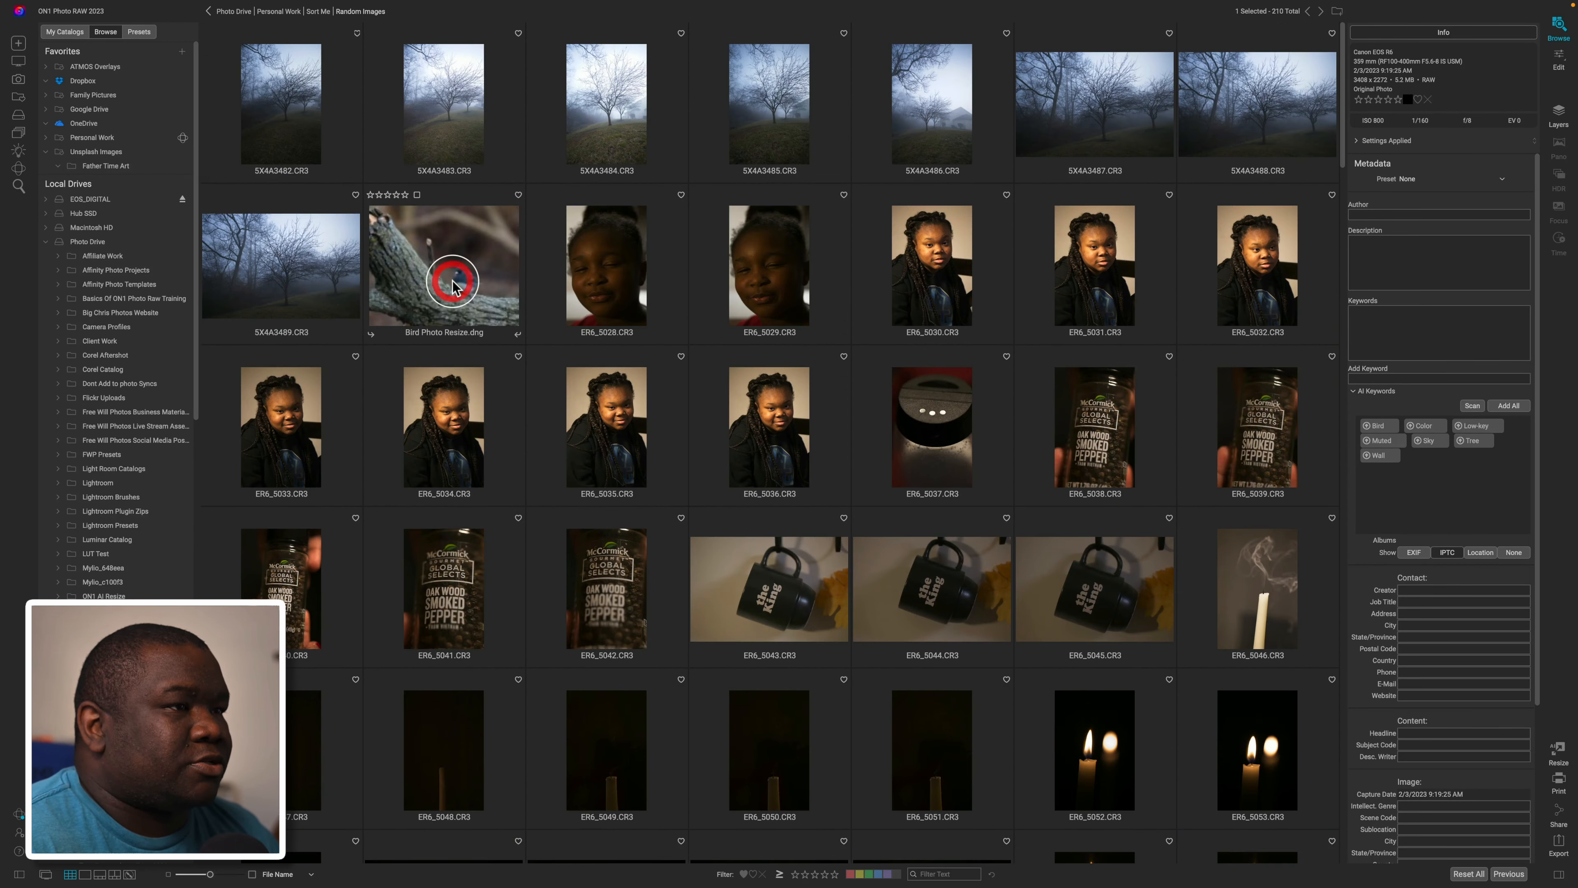
pyautogui.click(451, 286)
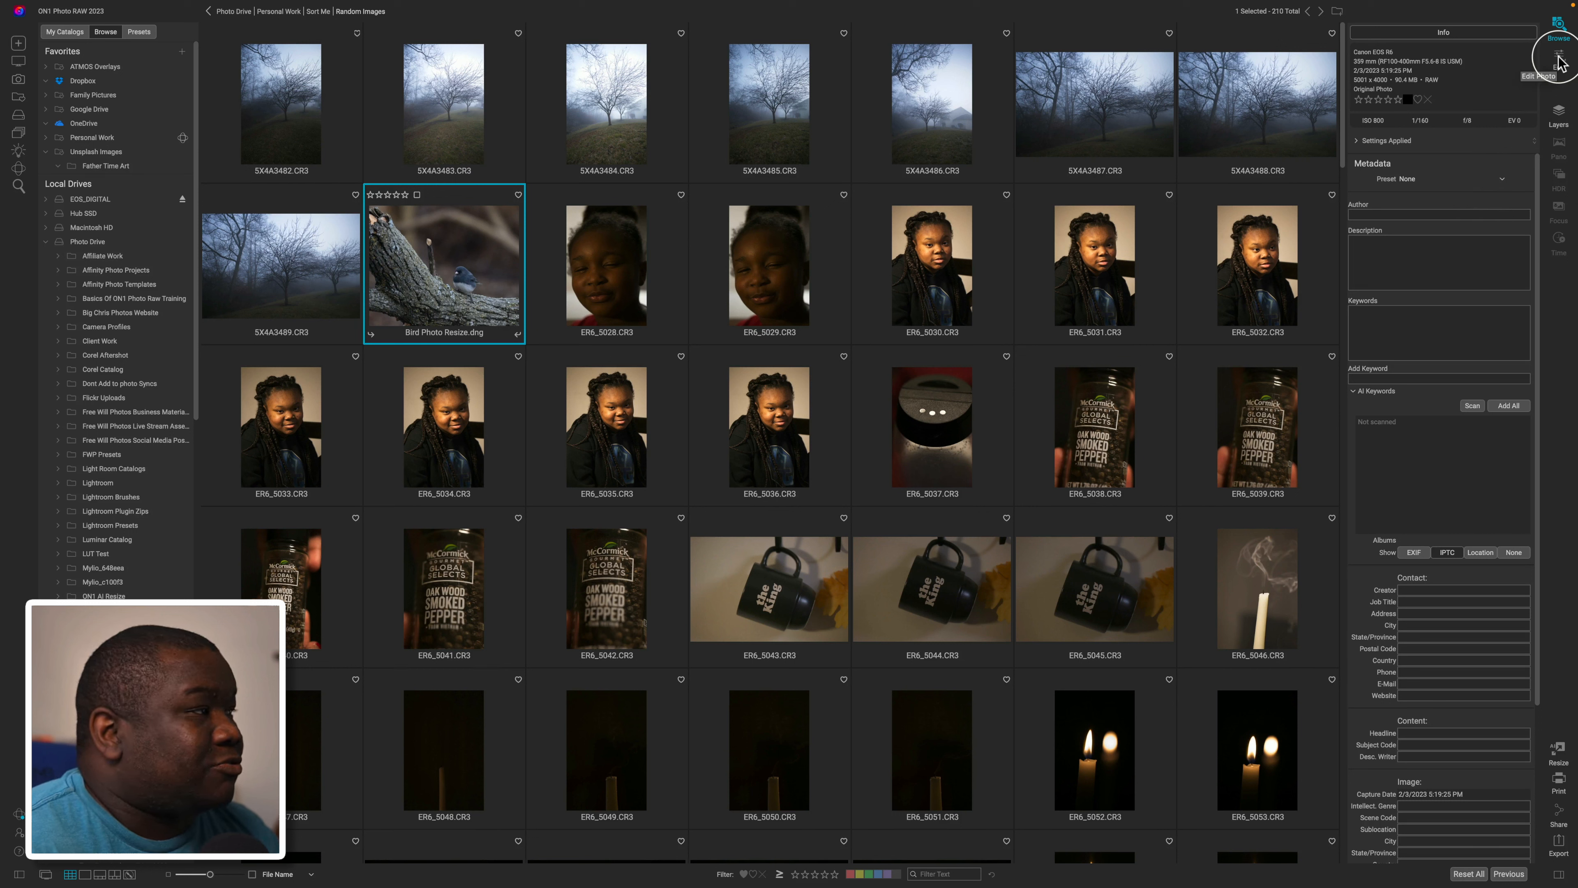
pyautogui.click(1558, 60)
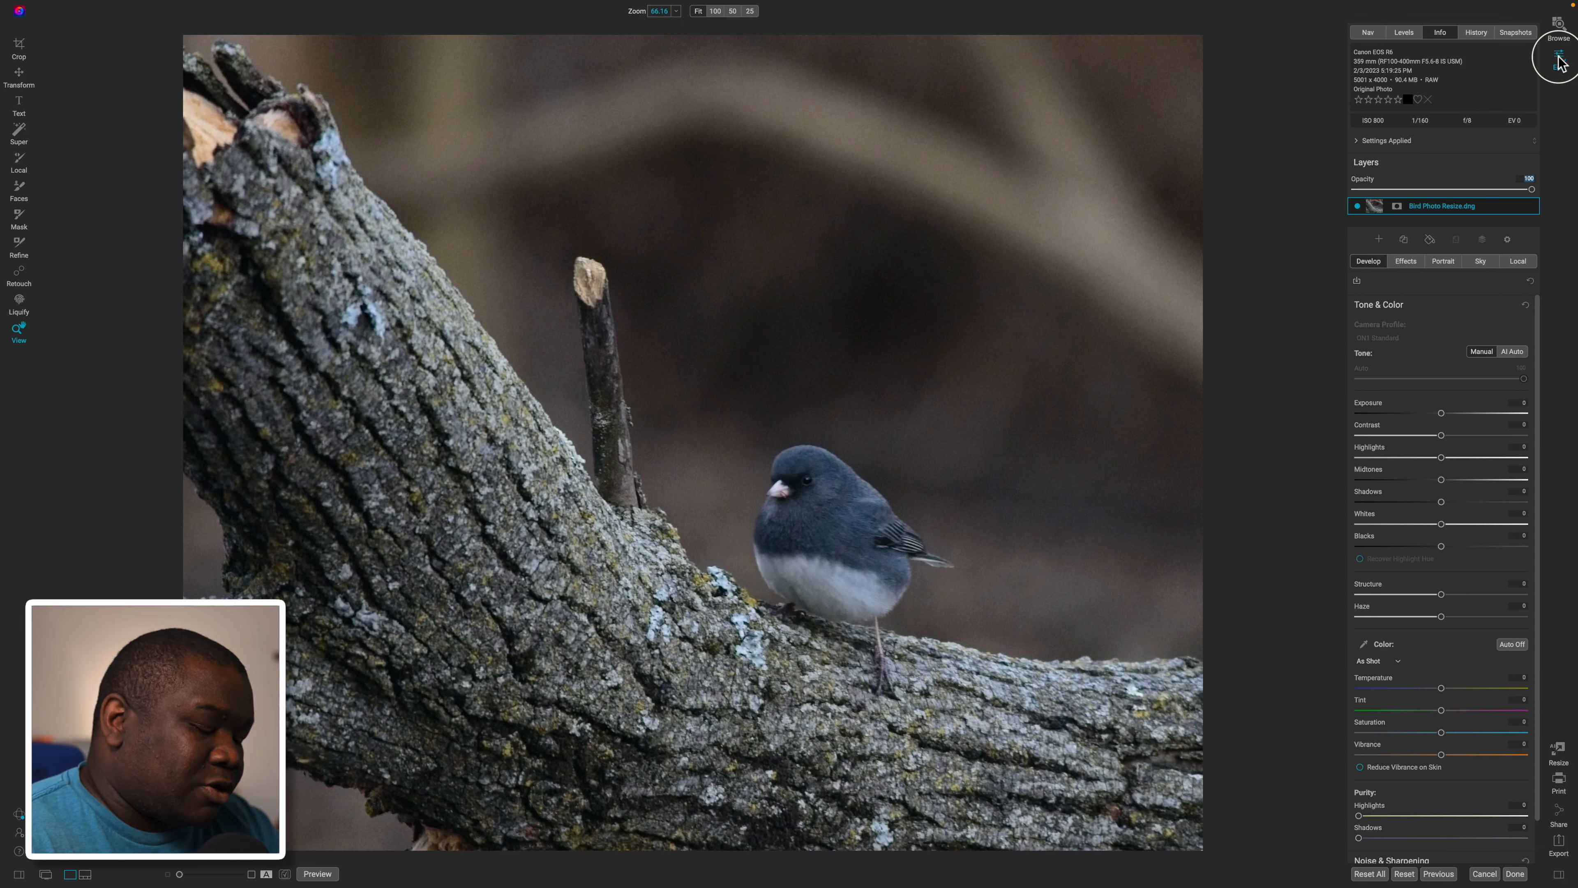
# Check the resized bird photo's framing against the 4x5 Triangles crop overlay and close the crop
pyautogui.press('c')
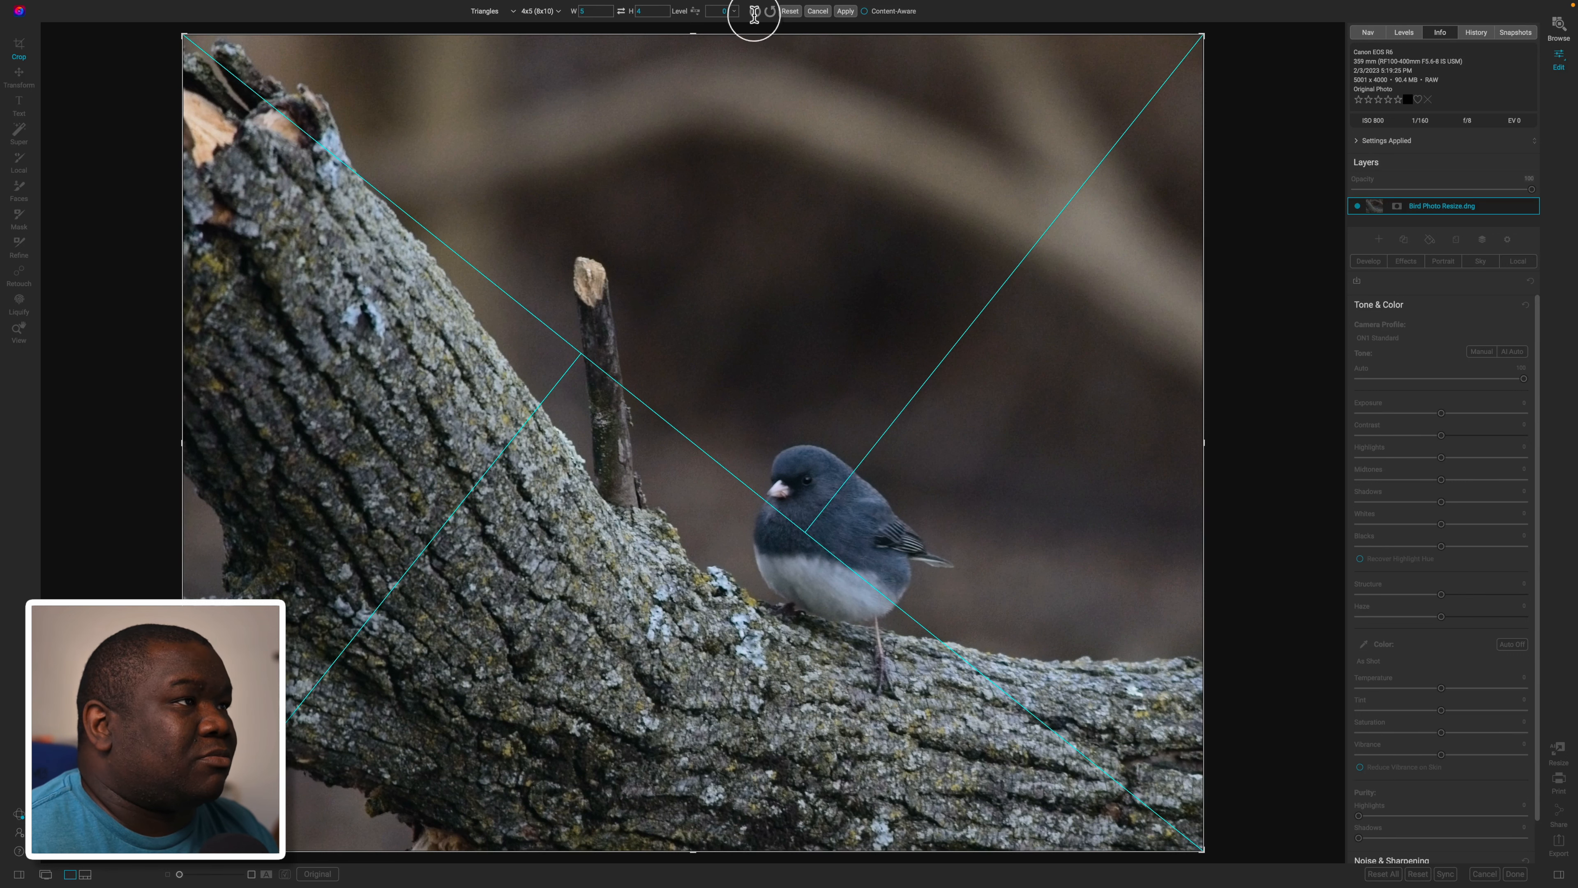
pyautogui.click(845, 12)
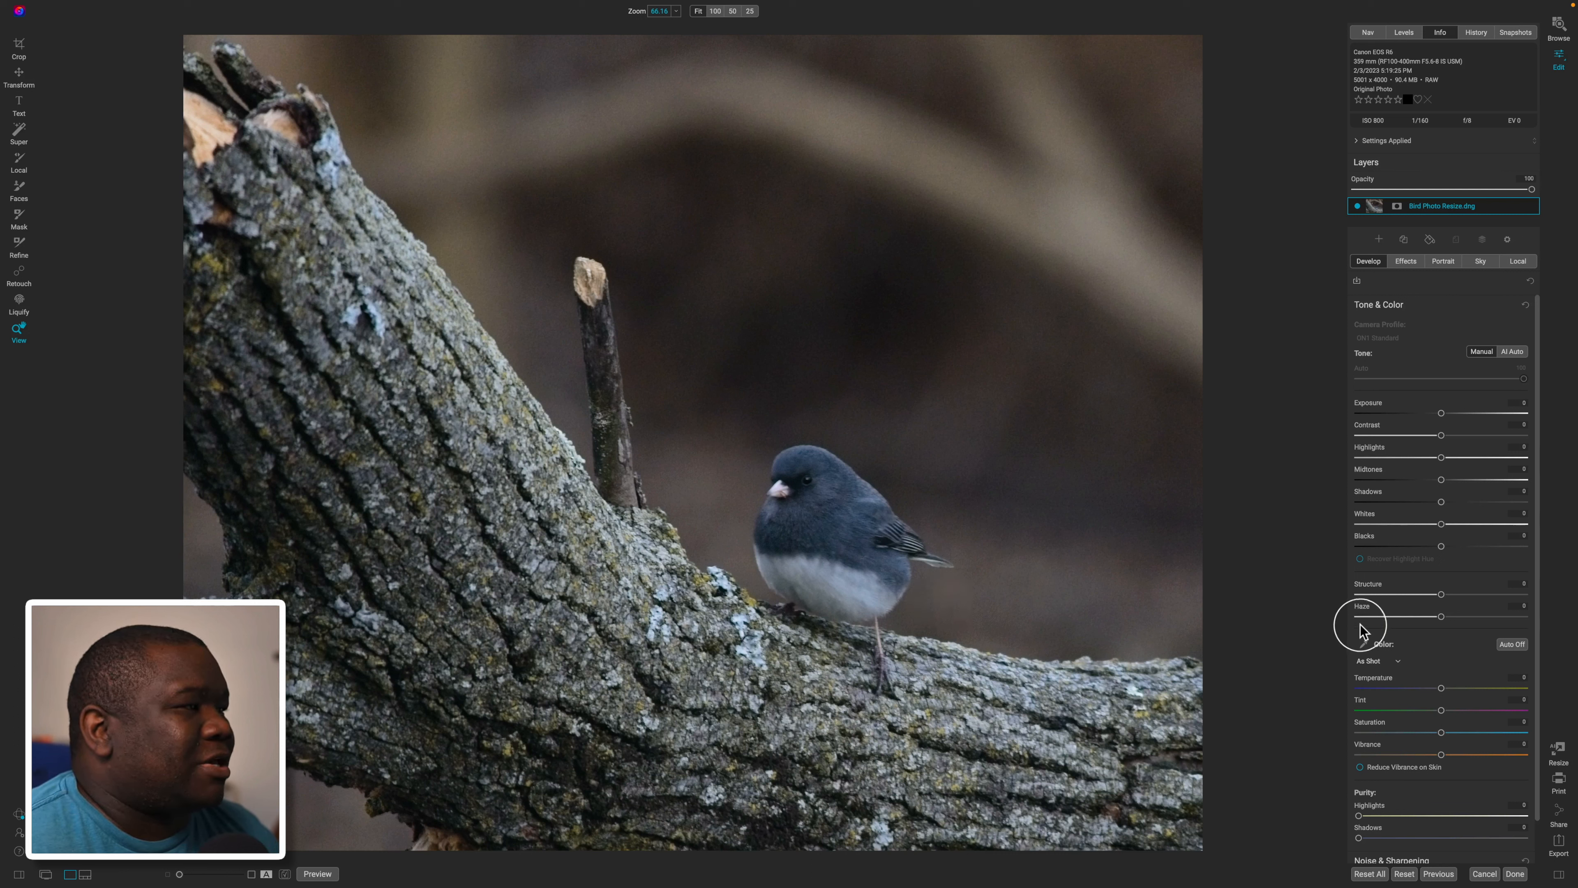
# Add a Curves filter and restrict it to the AI-detected Background by painting that area into its mask
pyautogui.click(1409, 265)
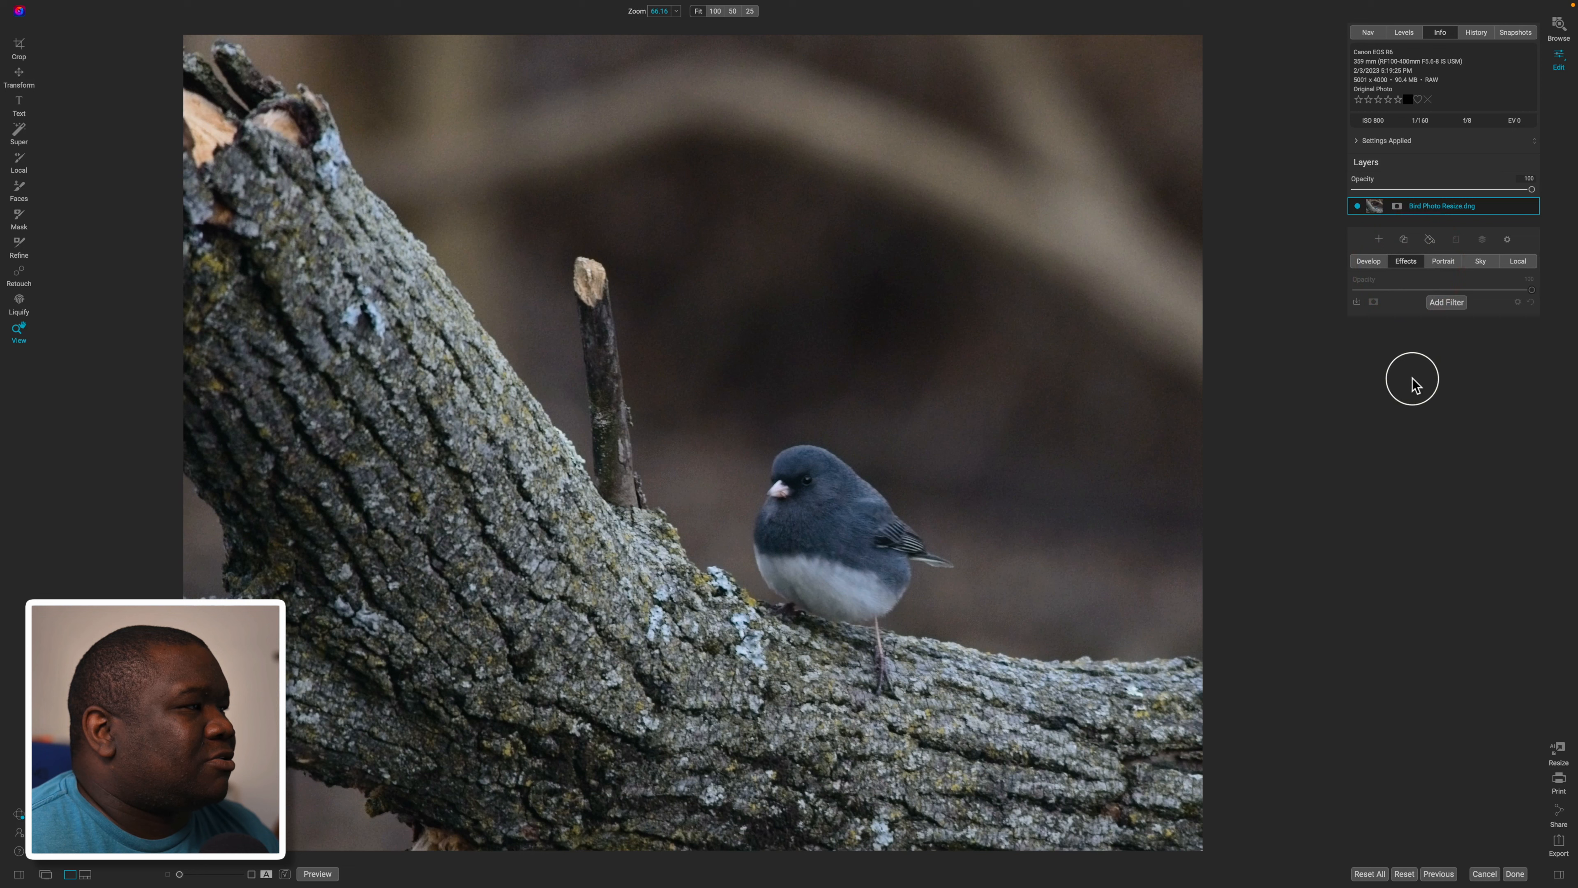
pyautogui.click(1440, 304)
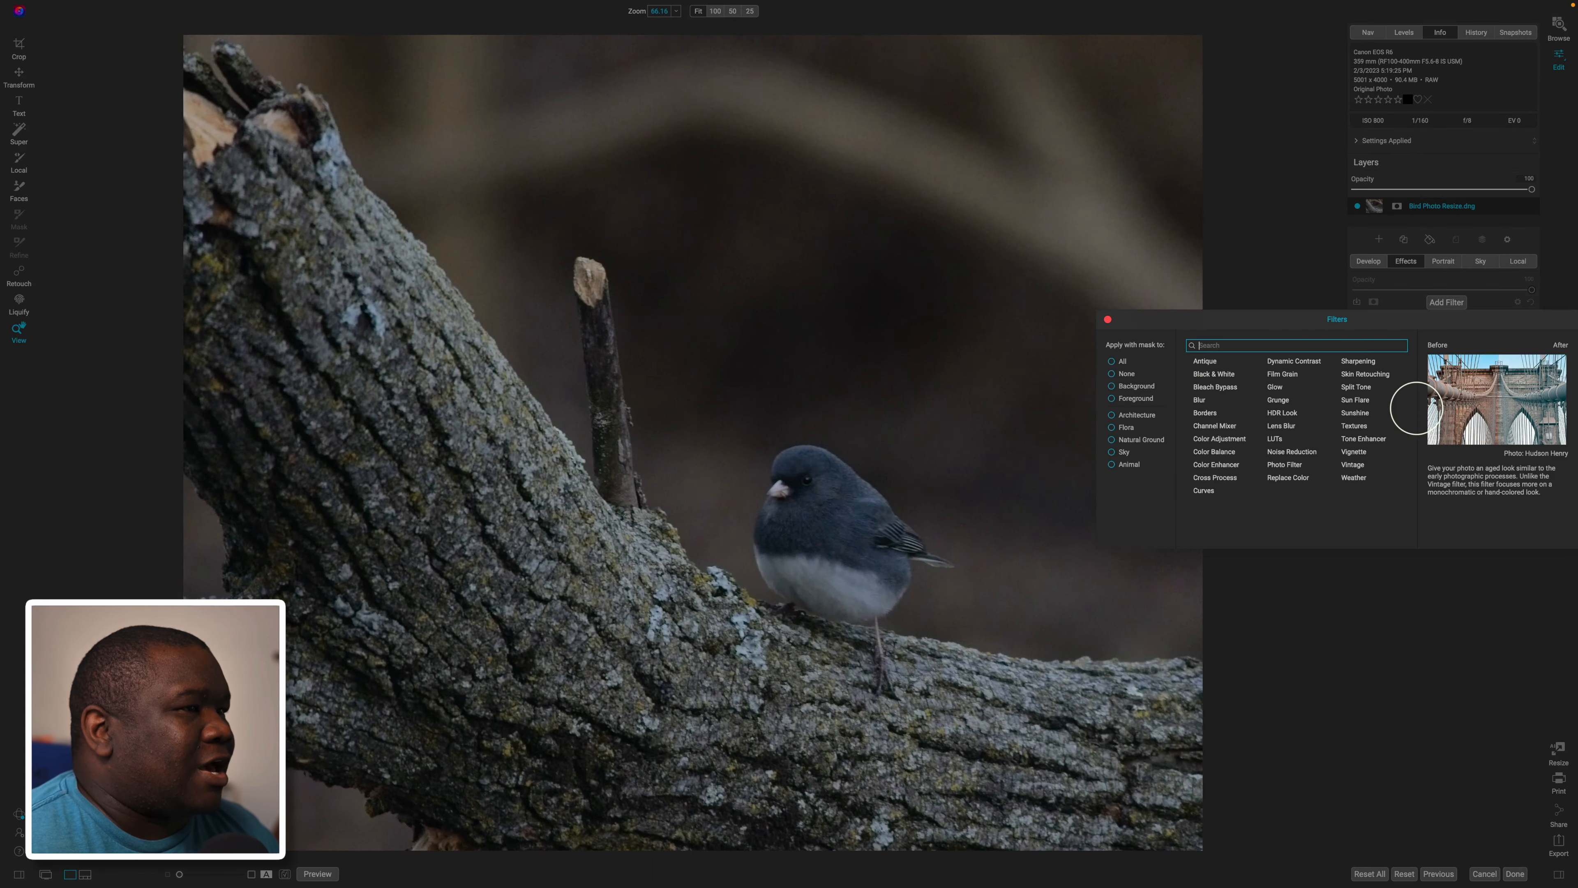
pyautogui.click(1208, 492)
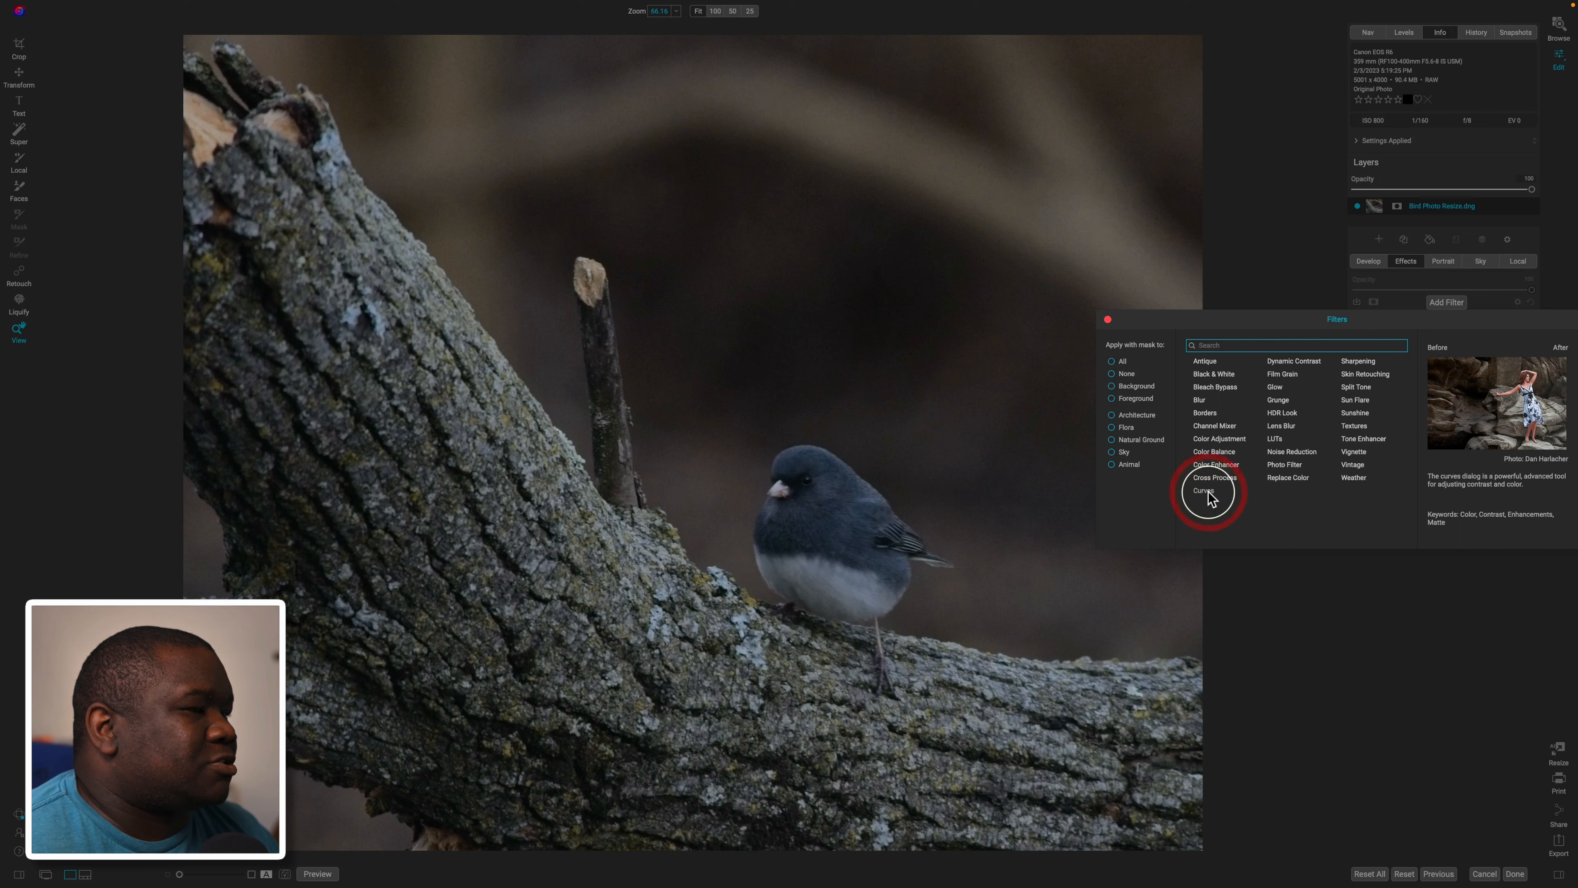
pyautogui.click(1376, 328)
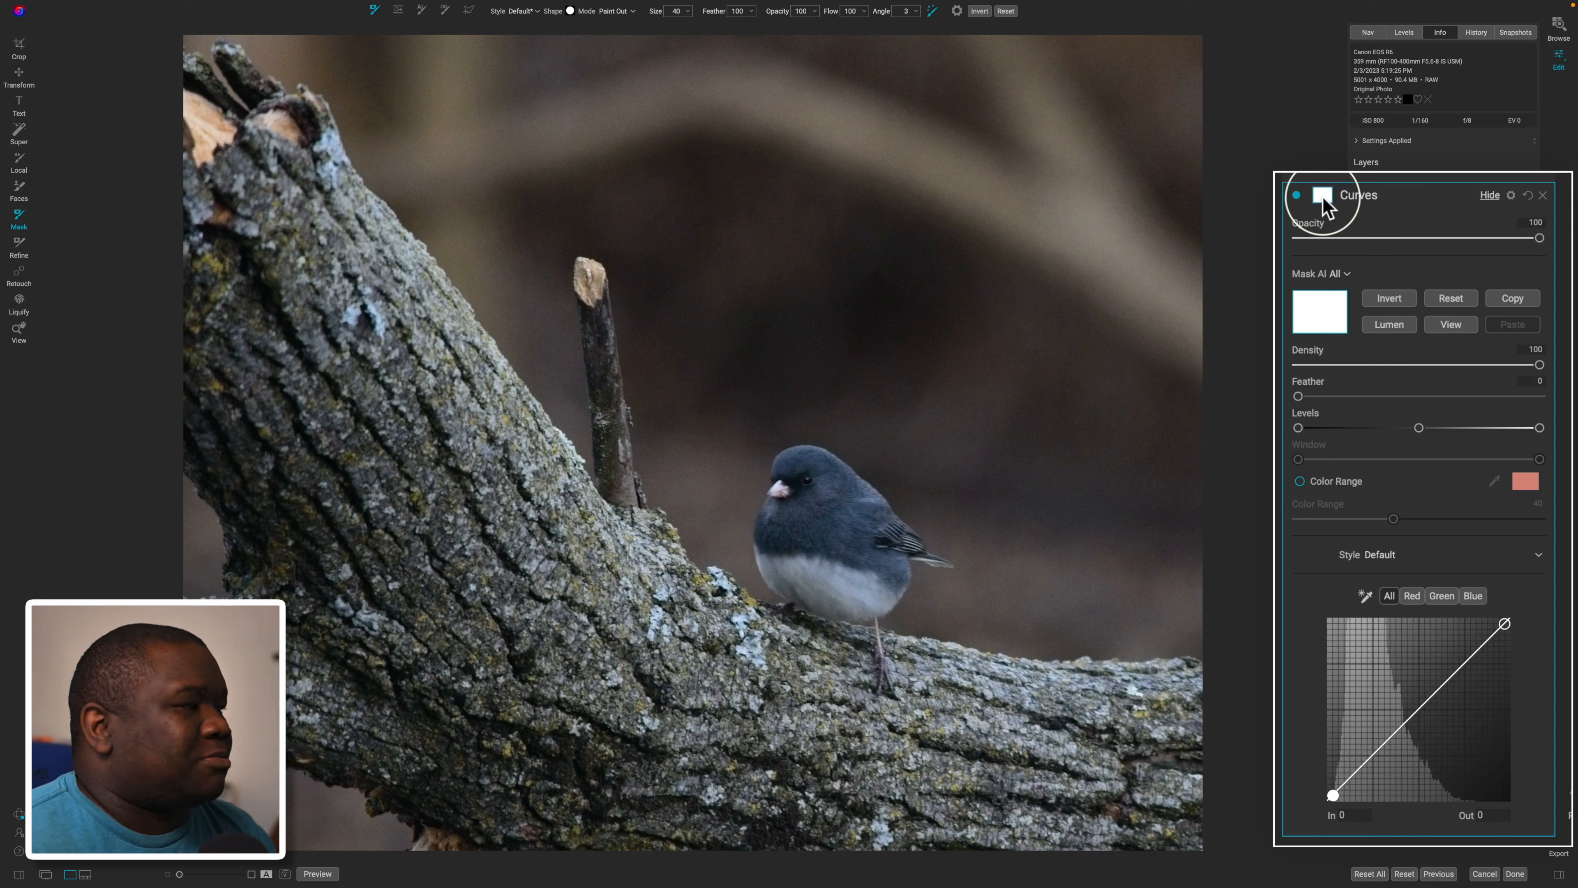
pyautogui.click(1342, 274)
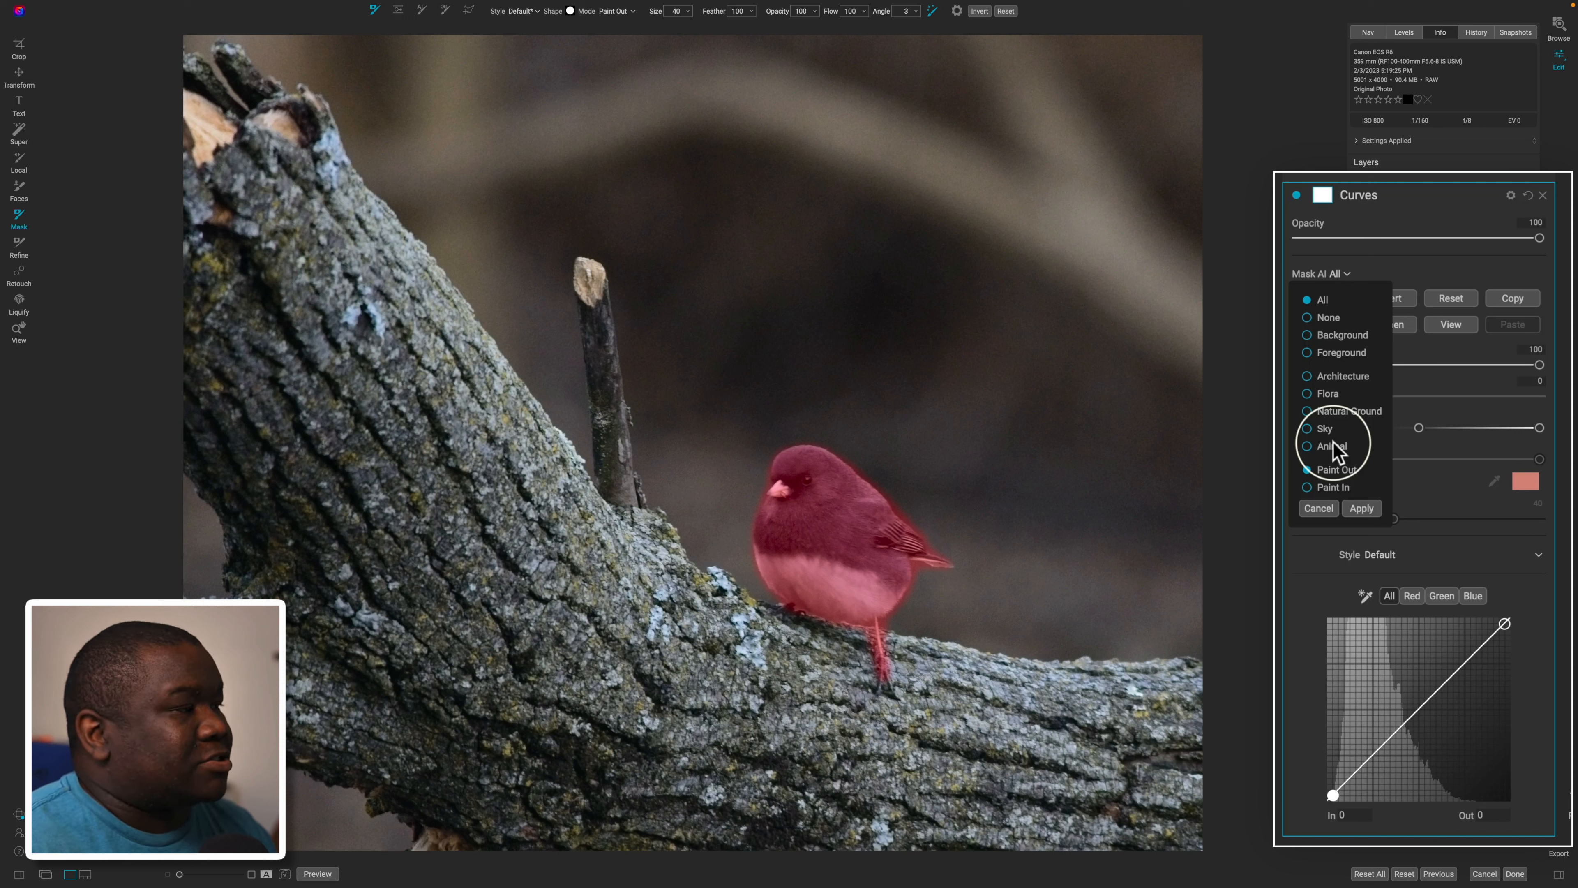
pyautogui.click(1341, 336)
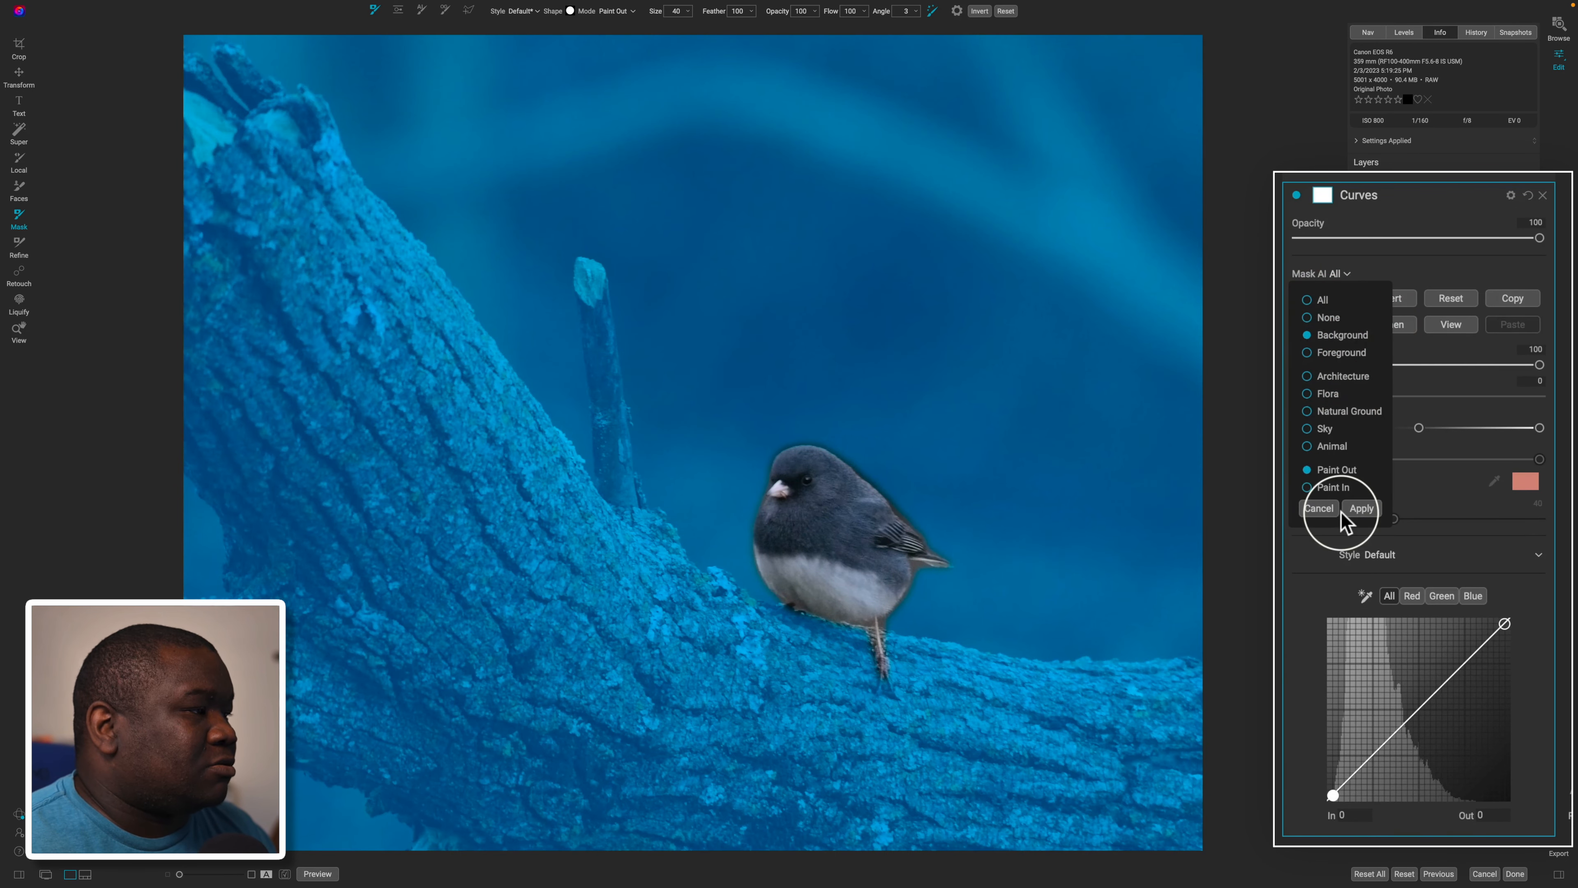
pyautogui.click(1328, 488)
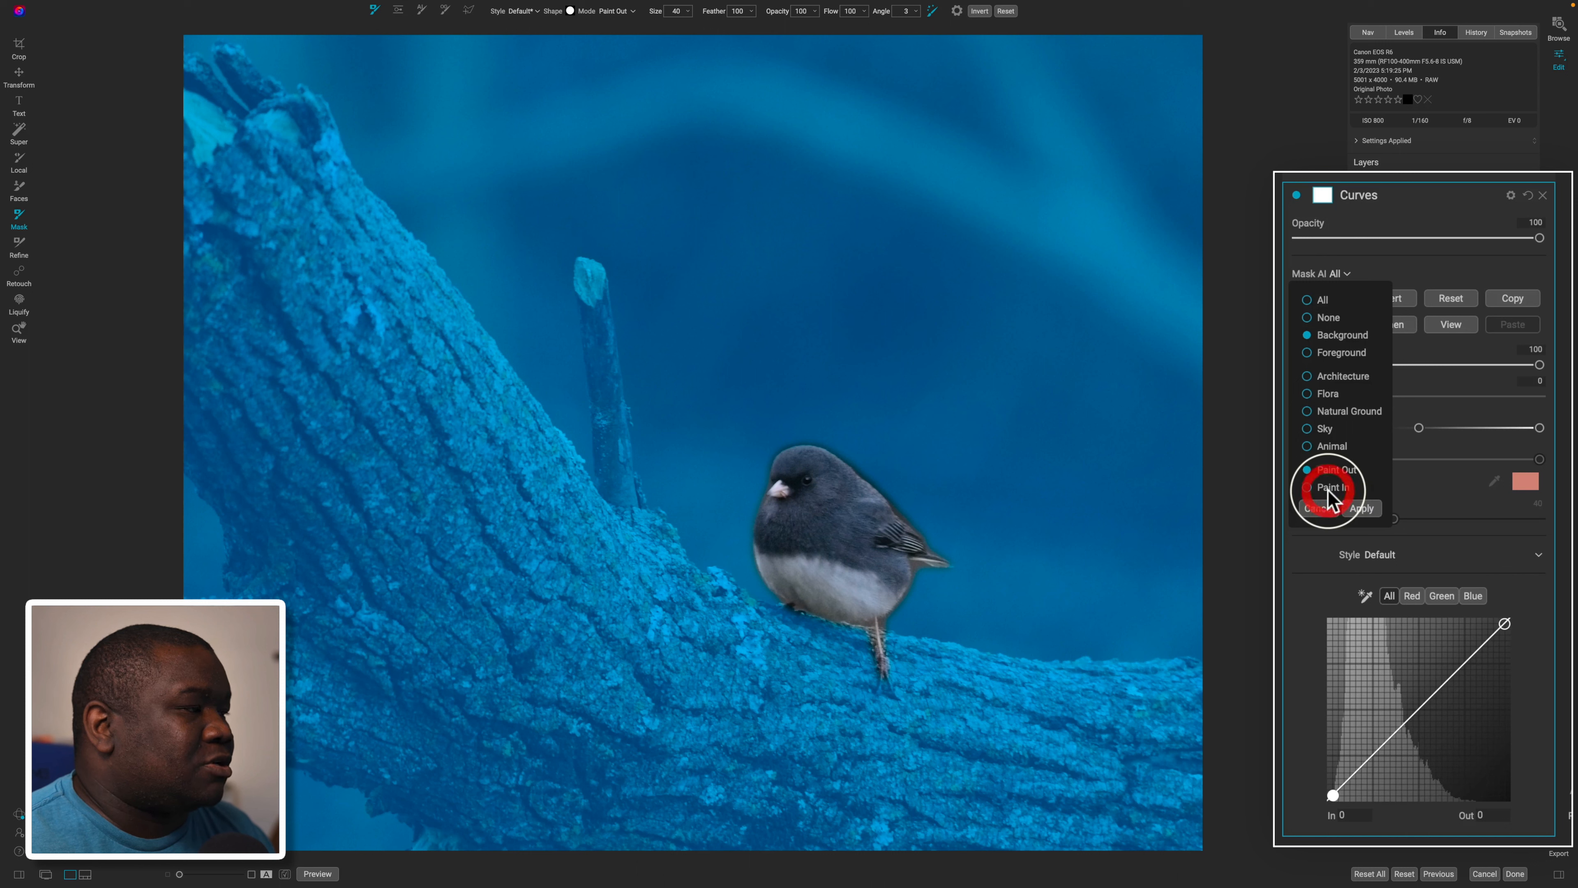
pyautogui.click(1360, 508)
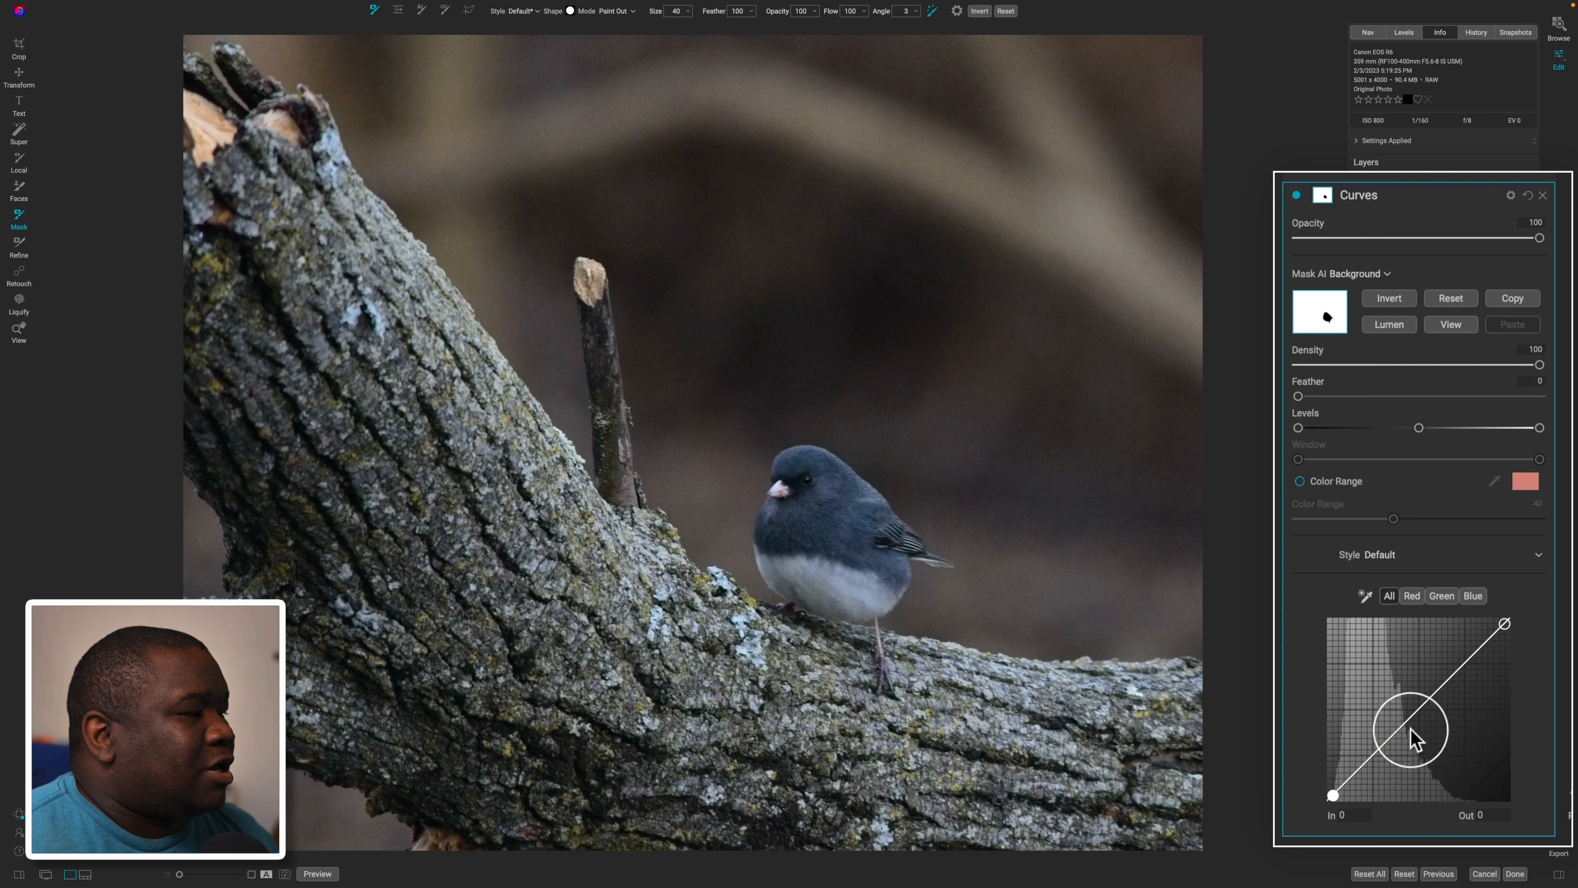
pyautogui.moveTo(1413, 716); pyautogui.dragTo(1422, 723)
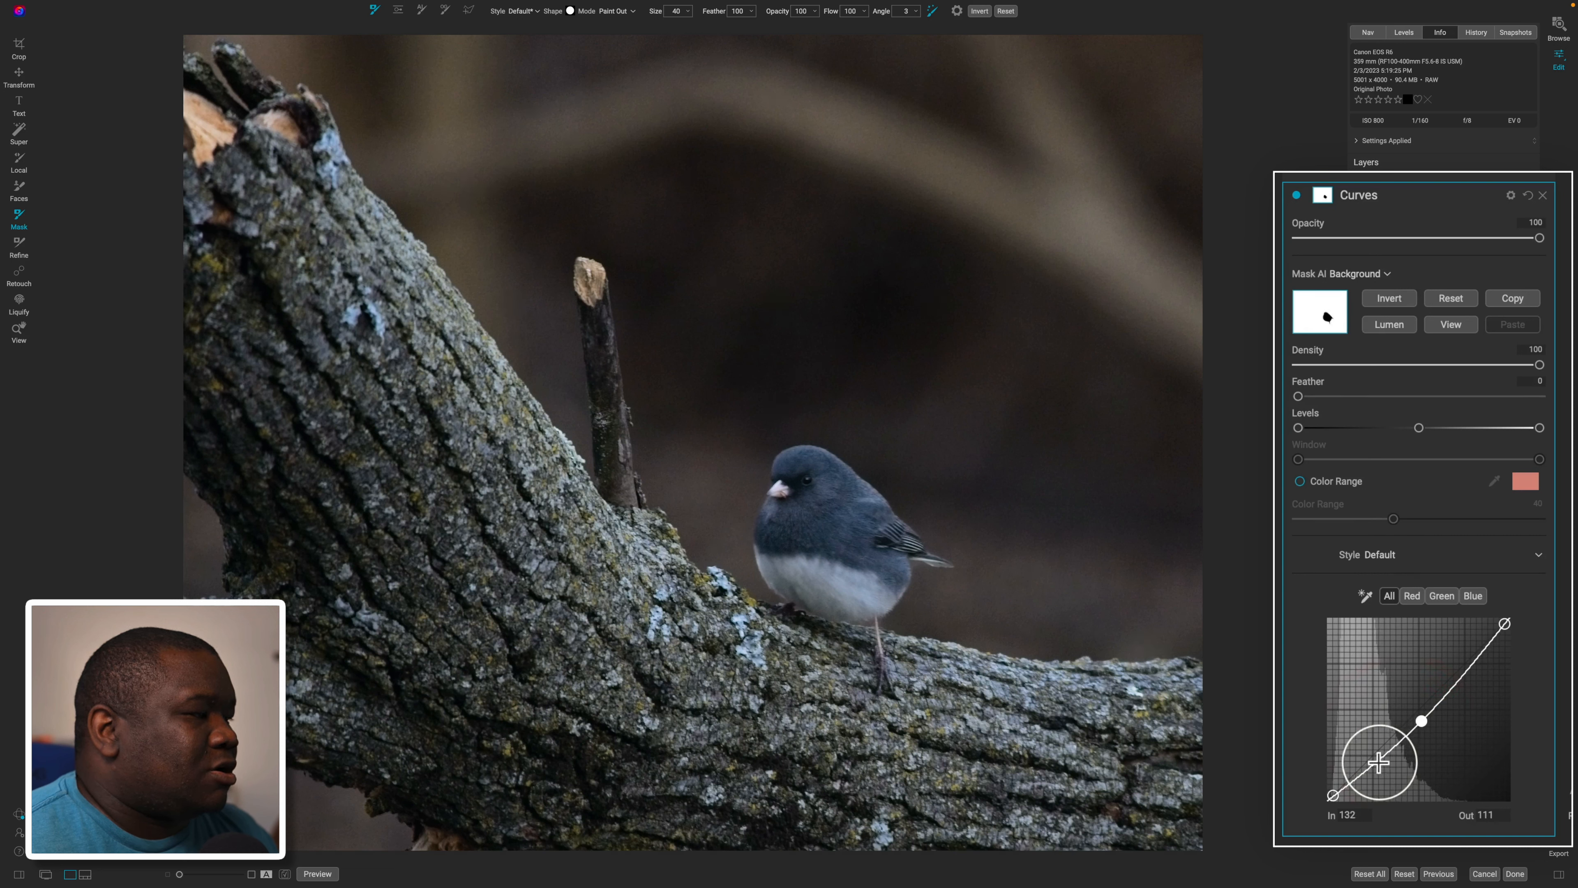
pyautogui.moveTo(1339, 792); pyautogui.dragTo(1346, 782)
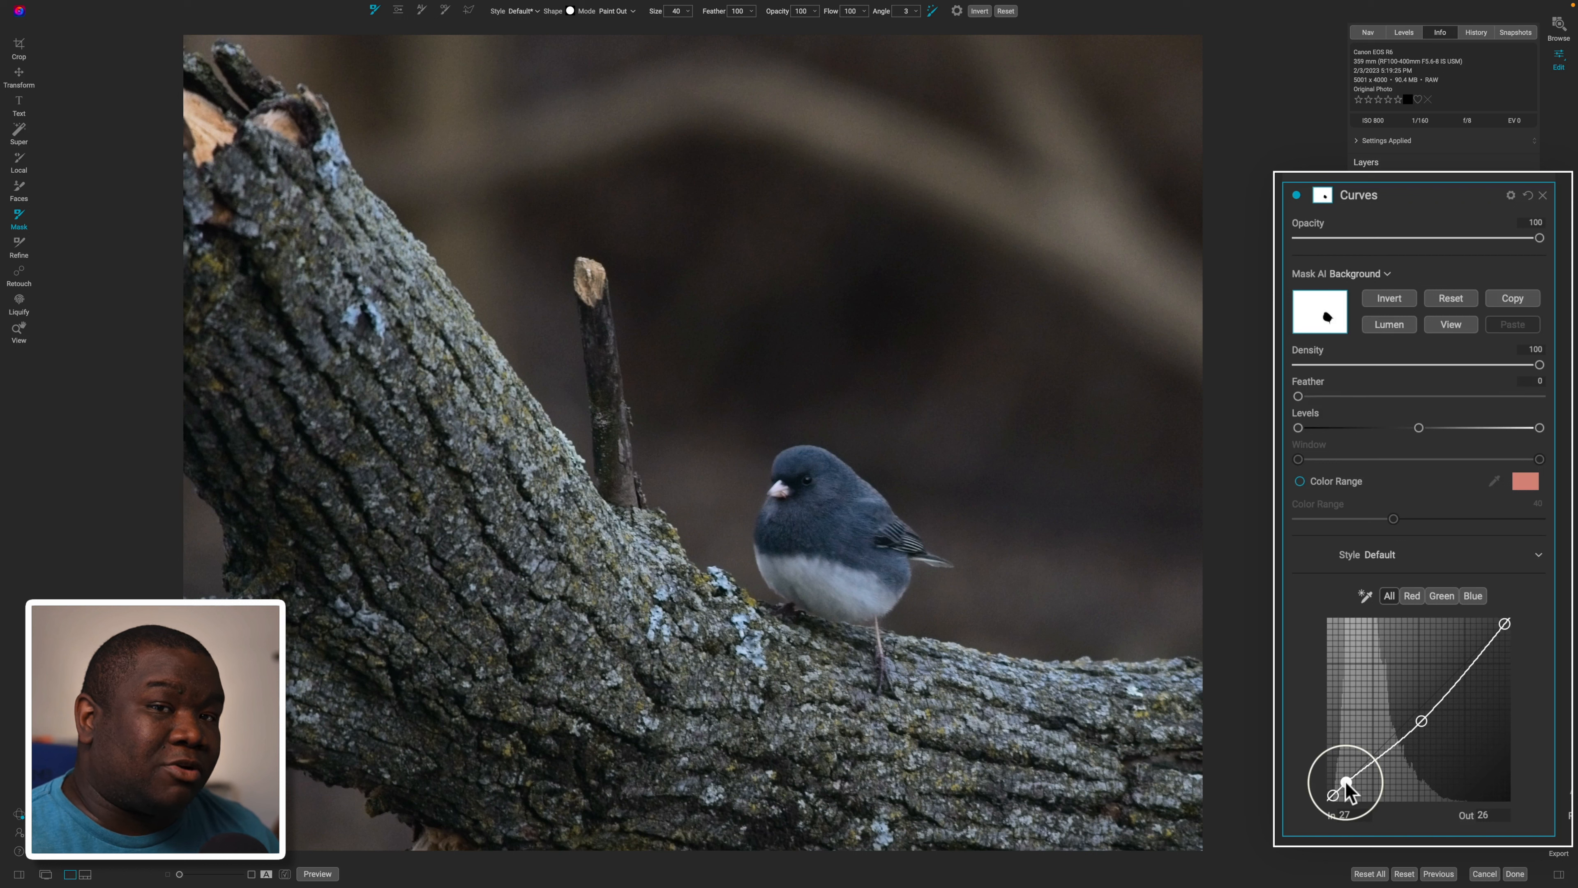
pyautogui.rightClick(1346, 784)
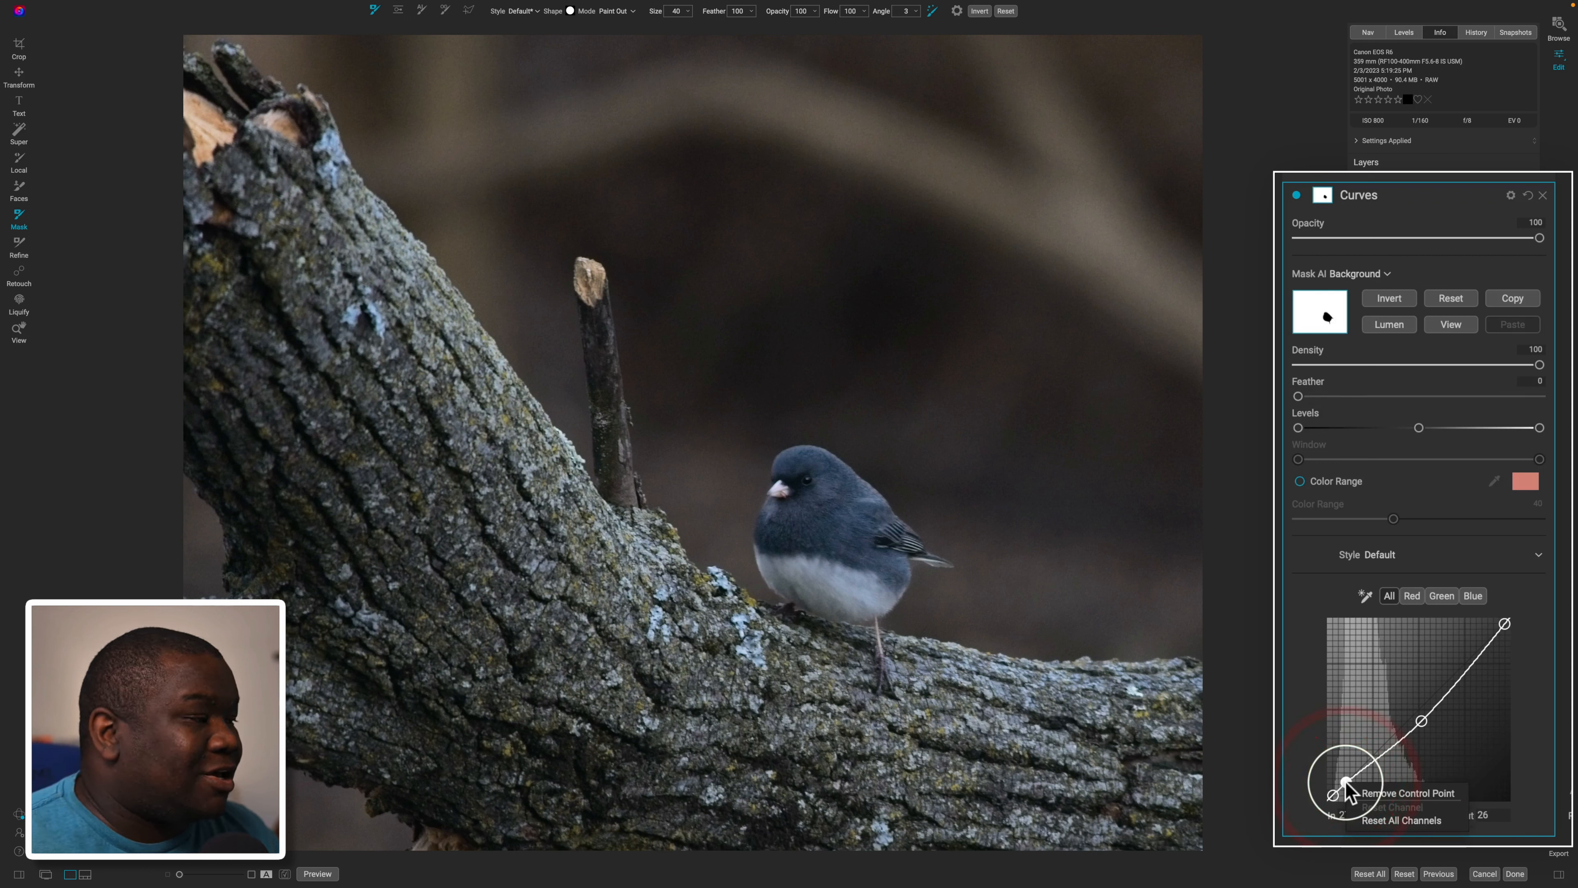
pyautogui.click(1385, 793)
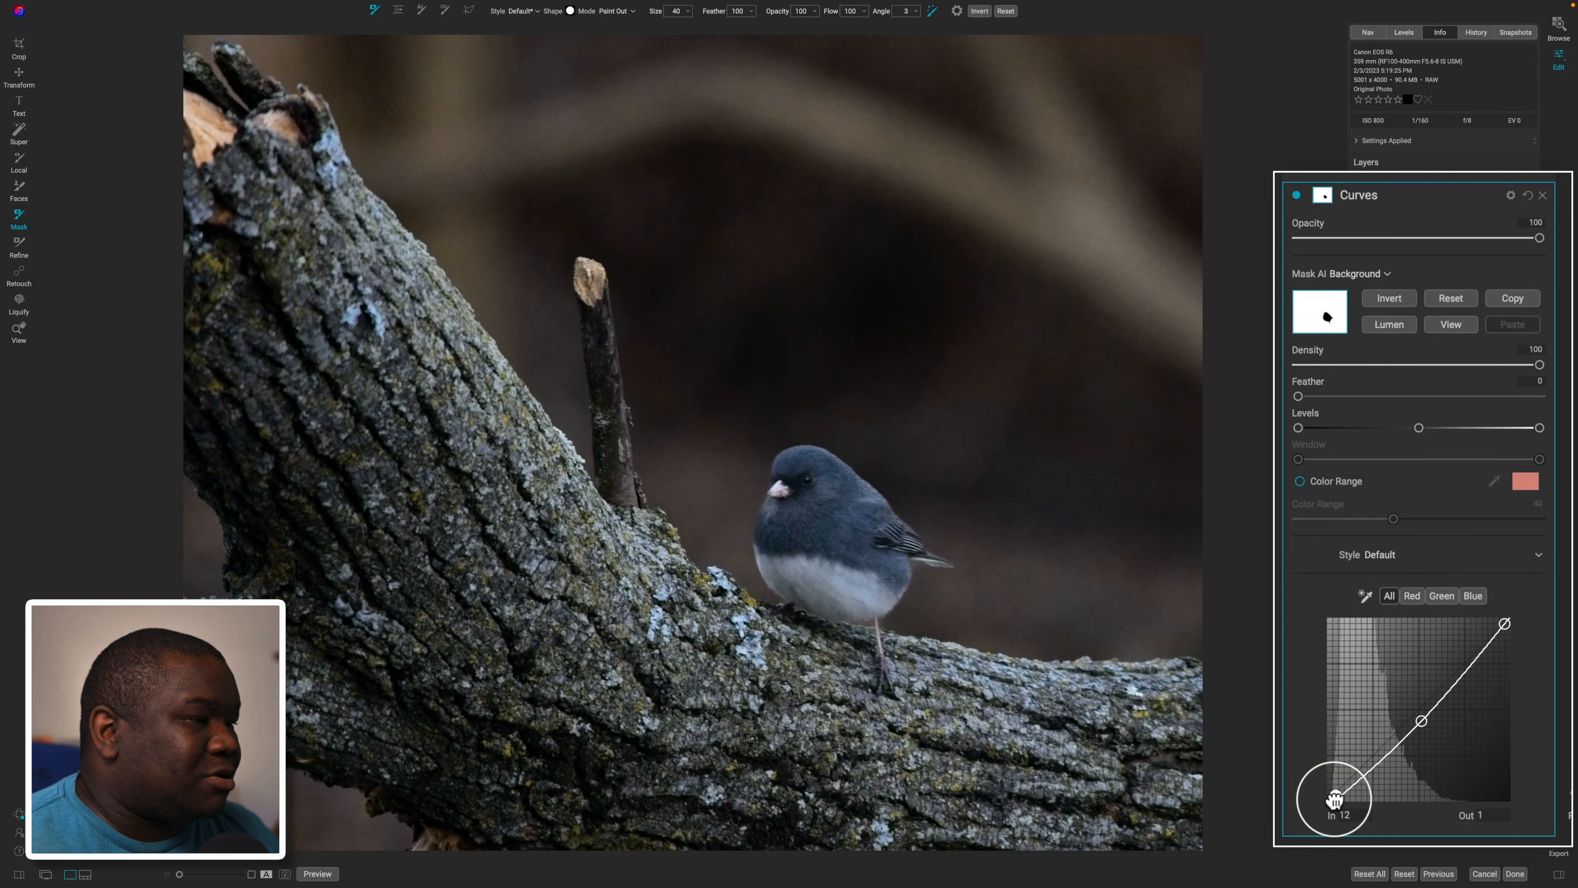
# Darken the background with the black point shifted slightly inward and a curve point at In 189, Out 154, and rename the filter "Background Edit"
pyautogui.moveTo(1334, 799); pyautogui.dragTo(1338, 801)
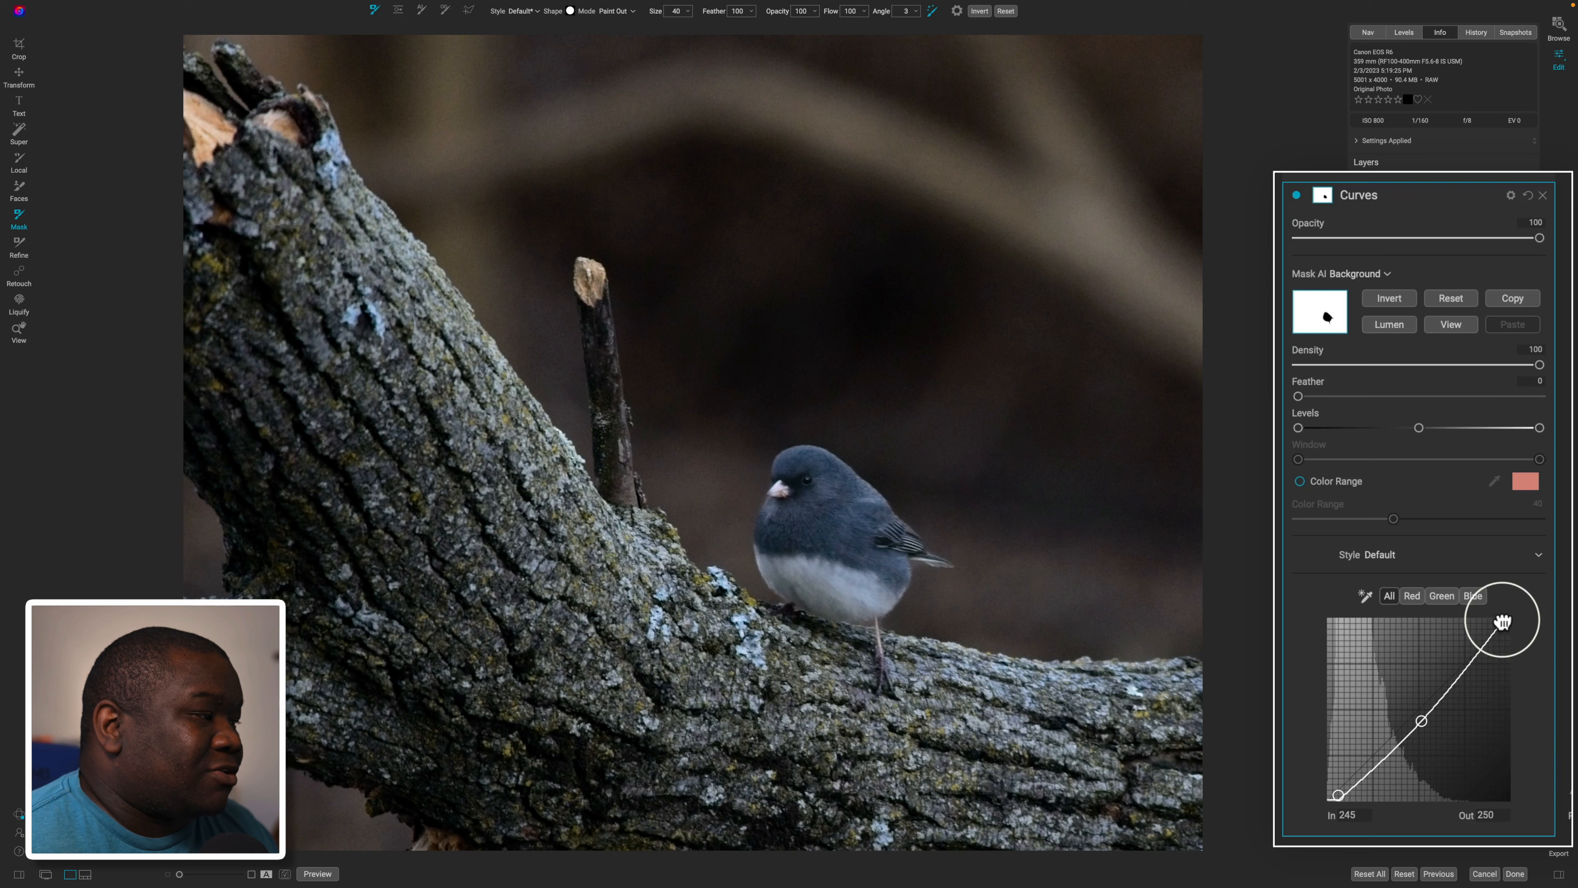
pyautogui.moveTo(1504, 628)
pyautogui.mouseDown()
pyautogui.moveTo(1483, 627)
pyautogui.moveTo(1509, 622)
pyautogui.moveTo(1510, 639)
pyautogui.moveTo(1517, 617)
pyautogui.mouseUp()
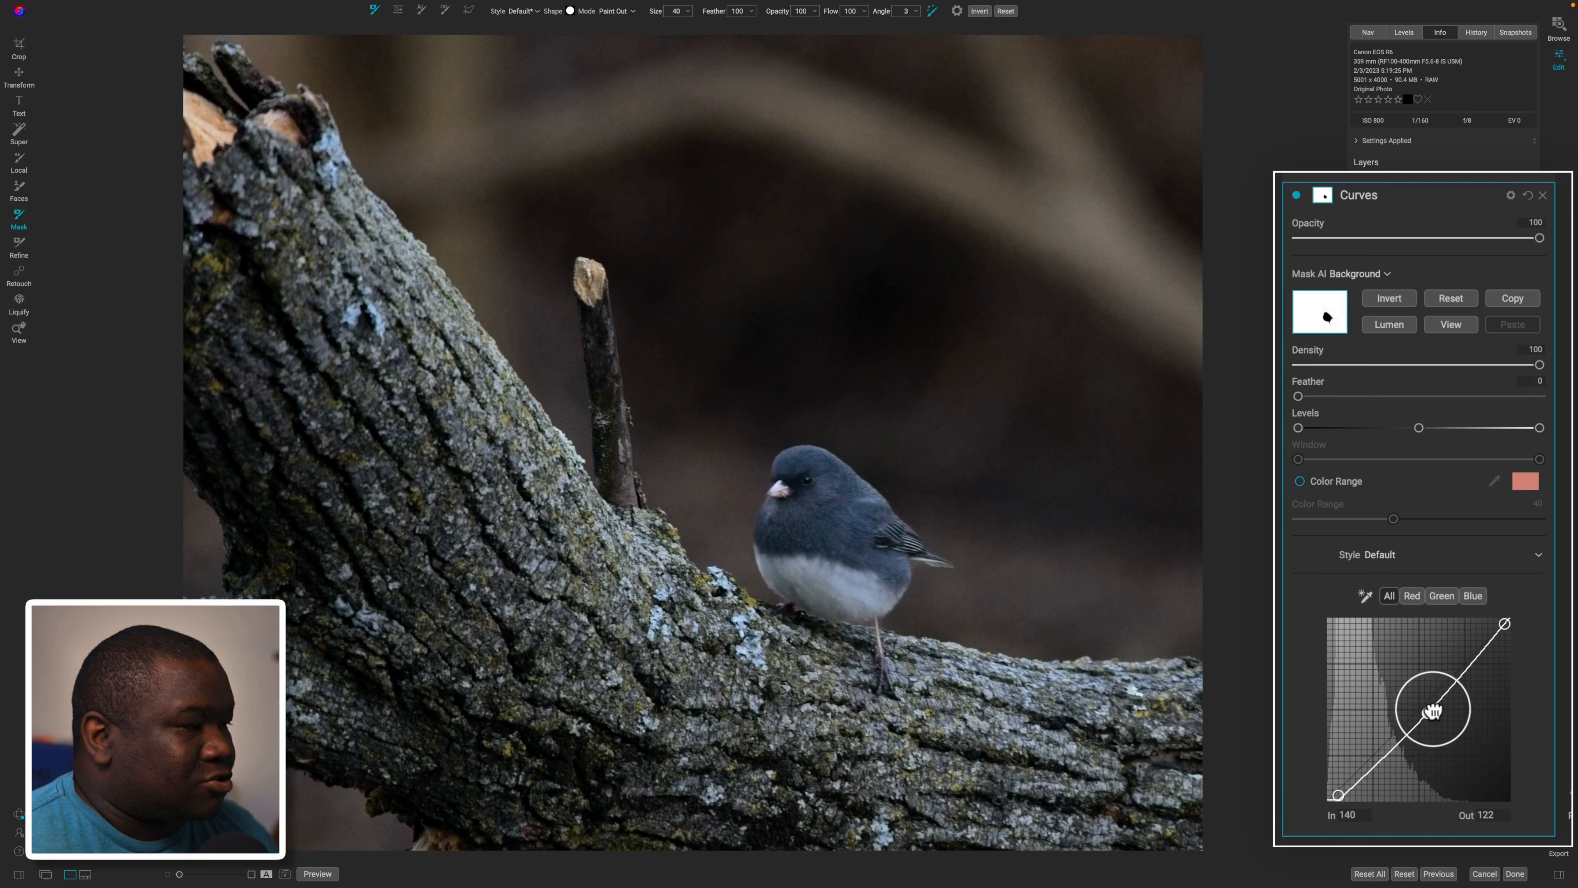
pyautogui.moveTo(1441, 704); pyautogui.dragTo(1464, 691)
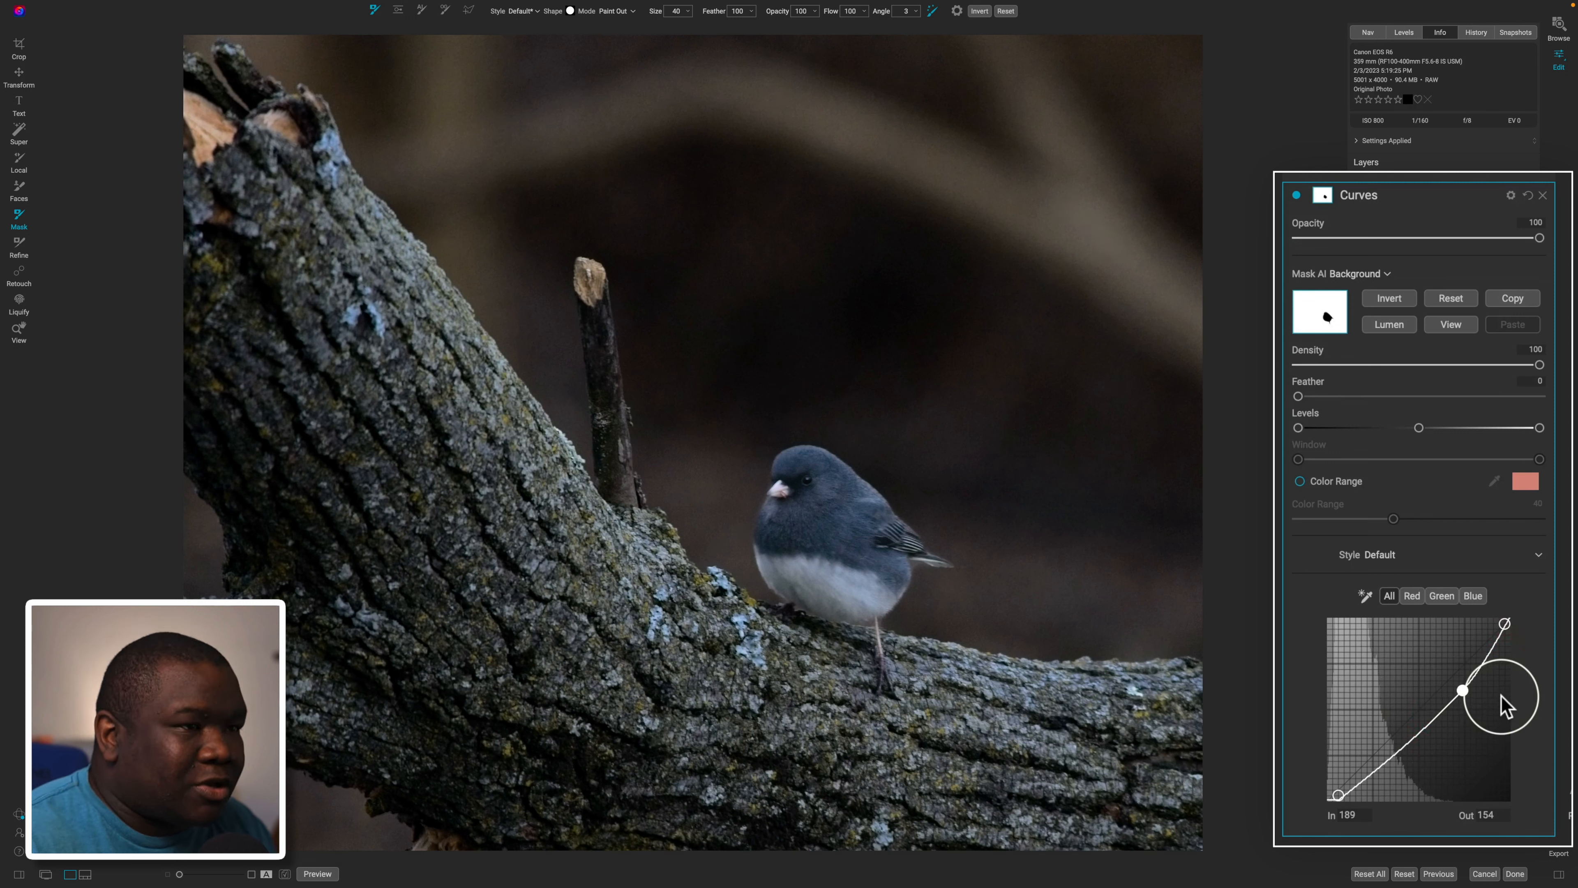
pyautogui.doubleClick(1367, 196)
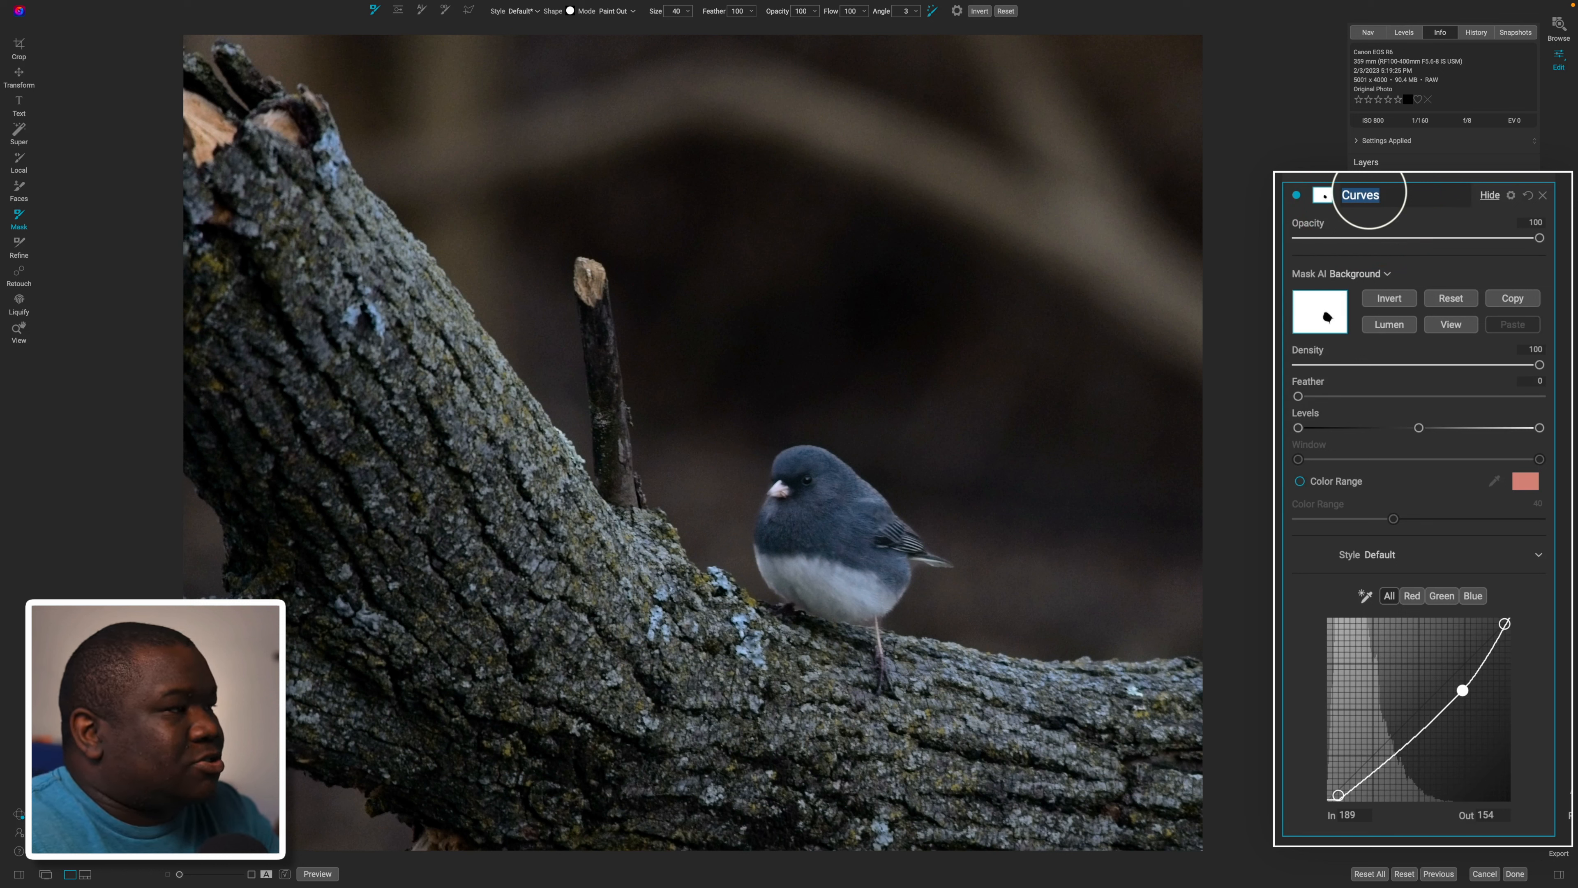
pyautogui.write('Background Edit')
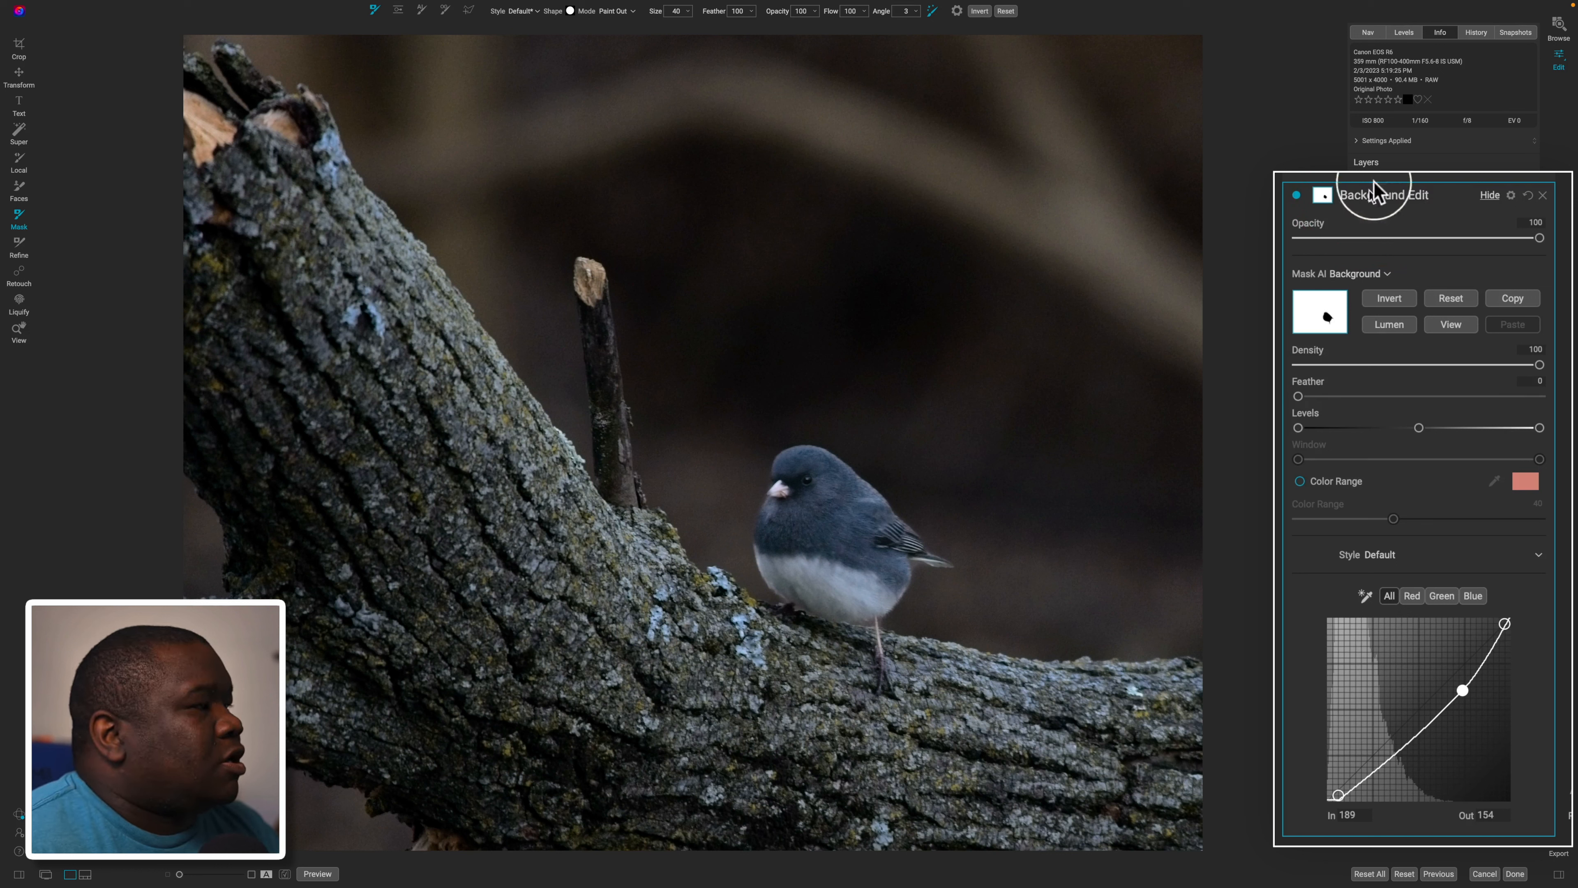
# Add a Tone Enhancer filter, apply the AI Animal mask and invert it so the filter affects only the bird
pyautogui.click(1448, 302)
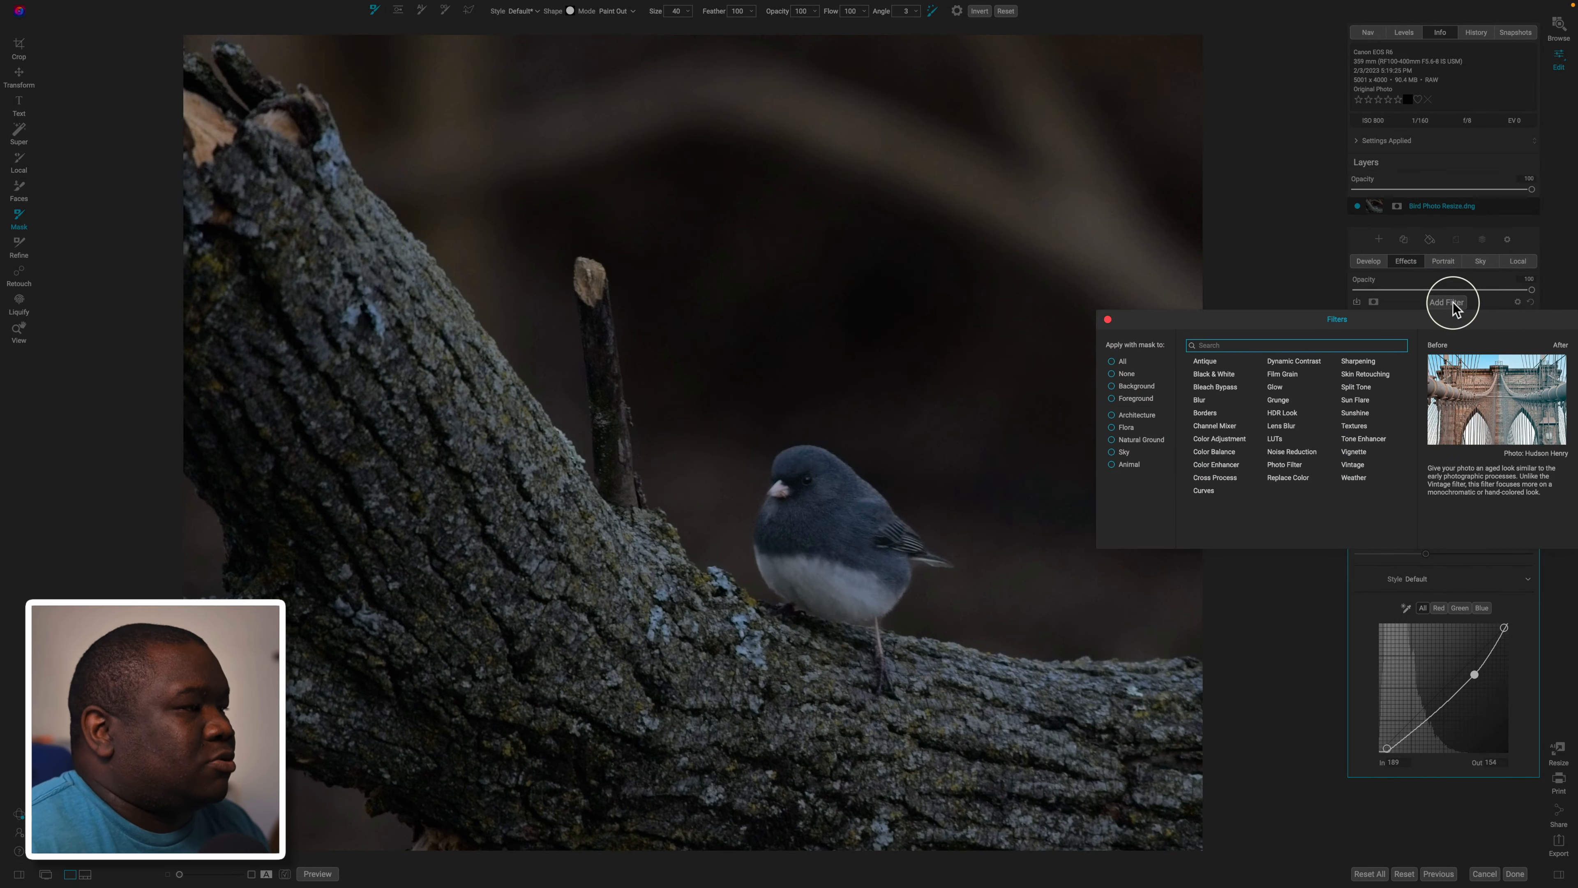
pyautogui.click(1363, 441)
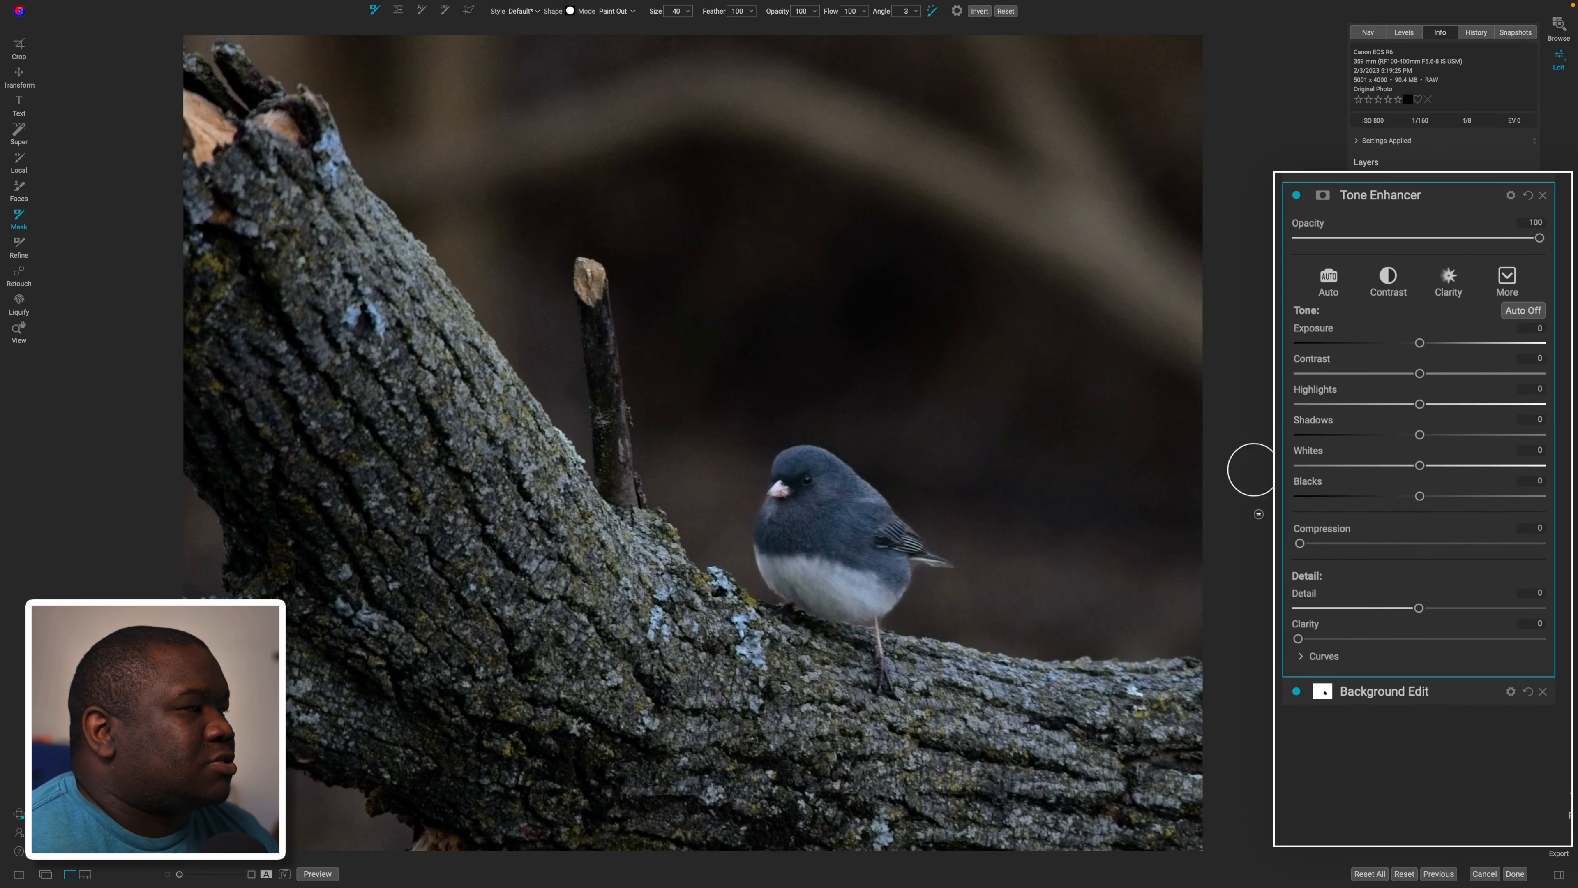
pyautogui.click(1321, 193)
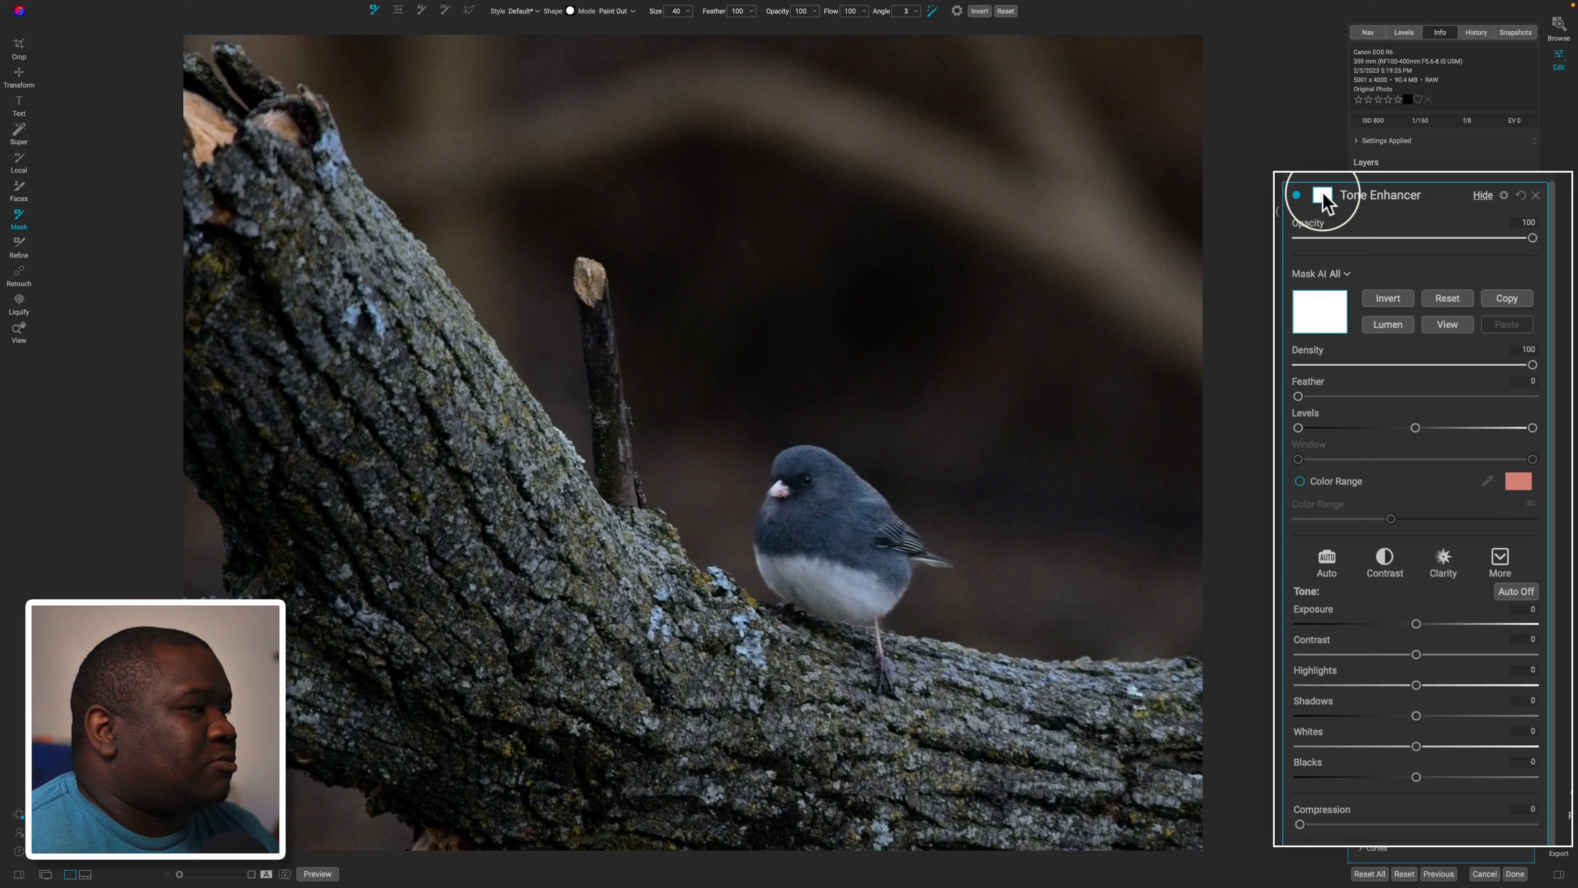
pyautogui.click(1328, 257)
pyautogui.click(1327, 446)
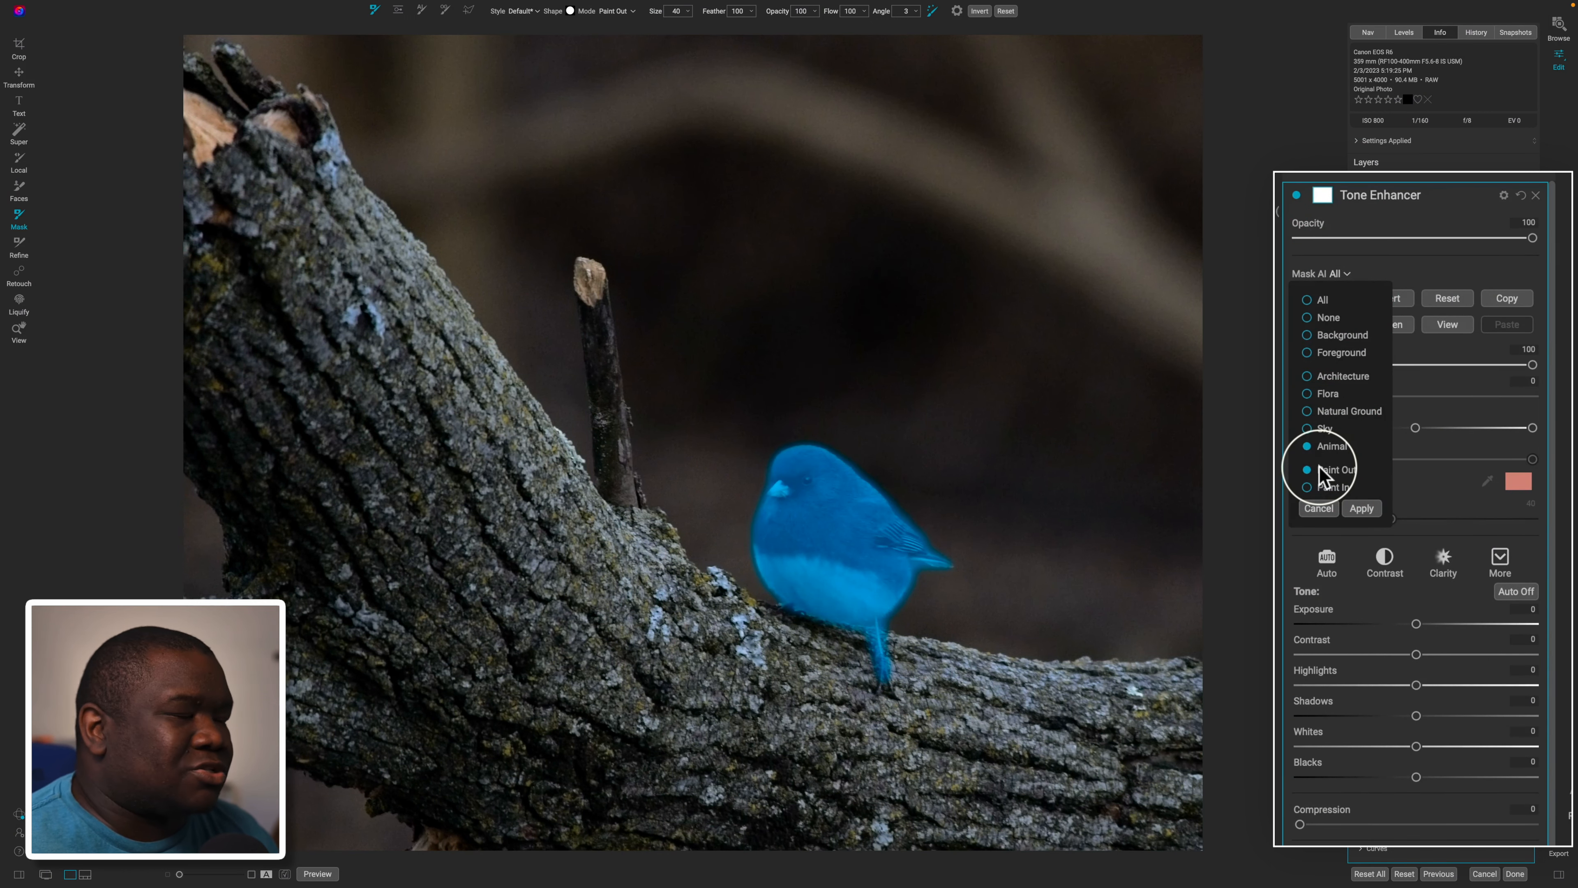
pyautogui.click(1360, 508)
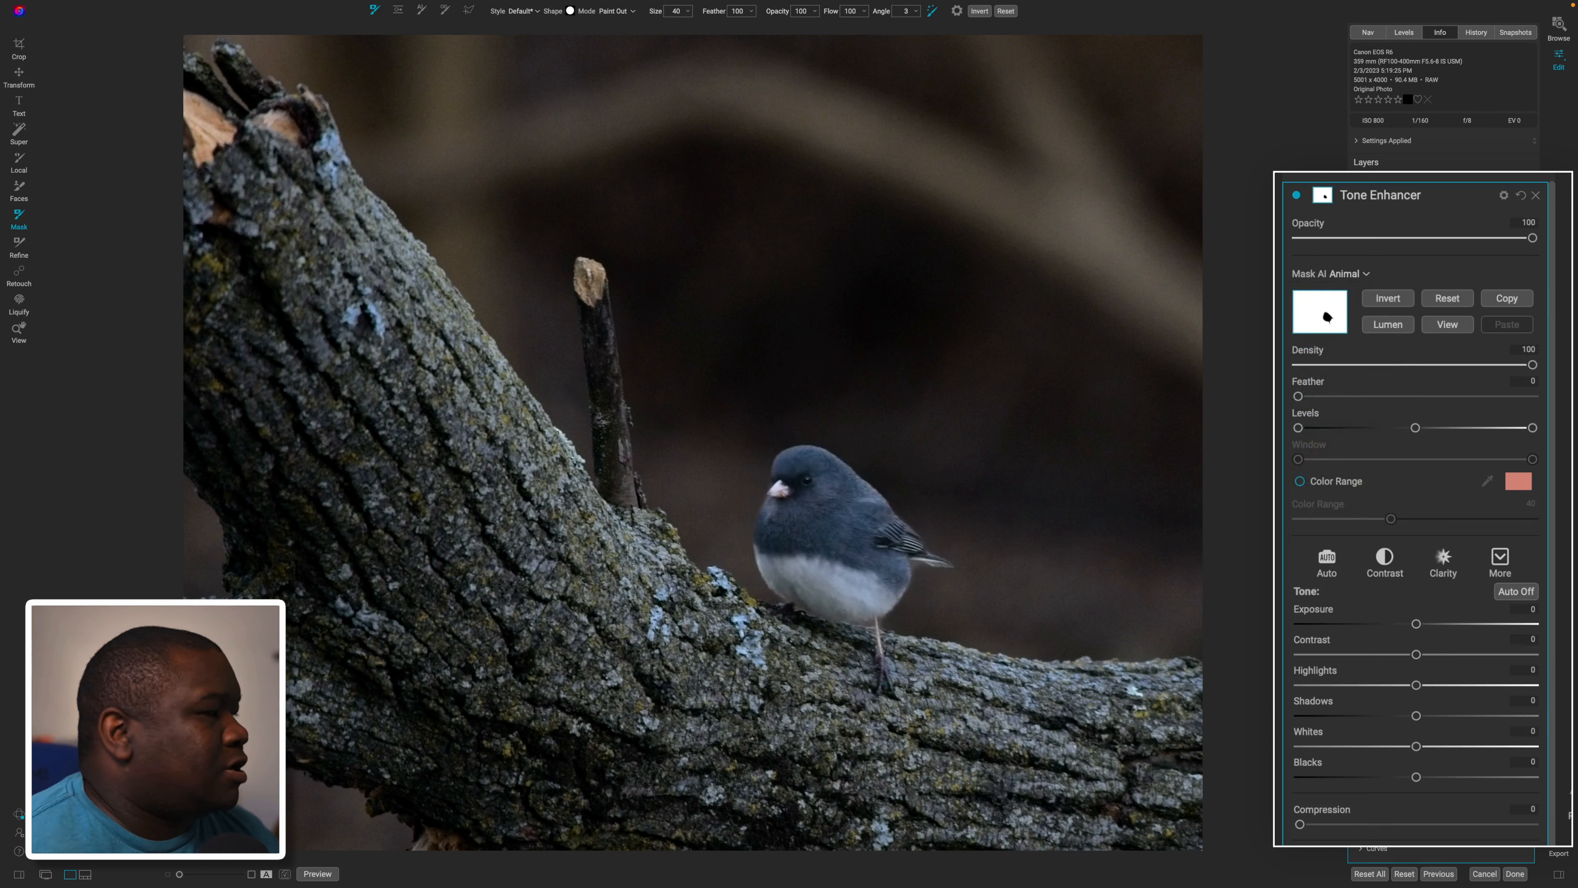
pyautogui.moveTo(1413, 622); pyautogui.dragTo(1421, 624)
pyautogui.click(1383, 302)
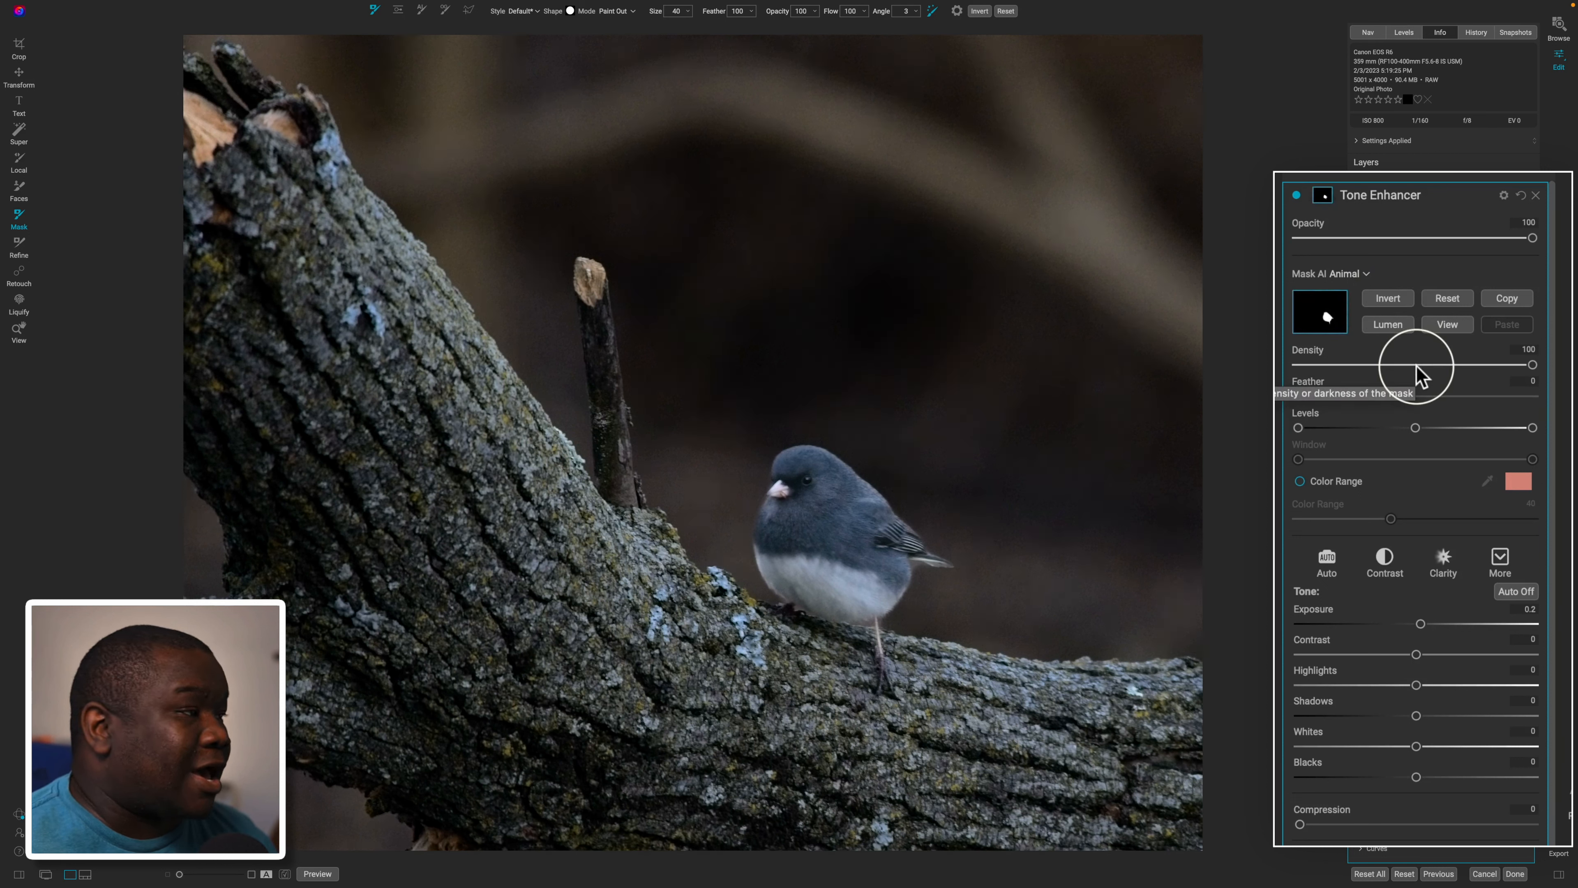
# Set the bird's Exposure to 0.35, Contrast to 10, Shadows to 6, Whites to 5 and Blacks to -13, and compare before and after
pyautogui.moveTo(1420, 623); pyautogui.dragTo(1424, 623)
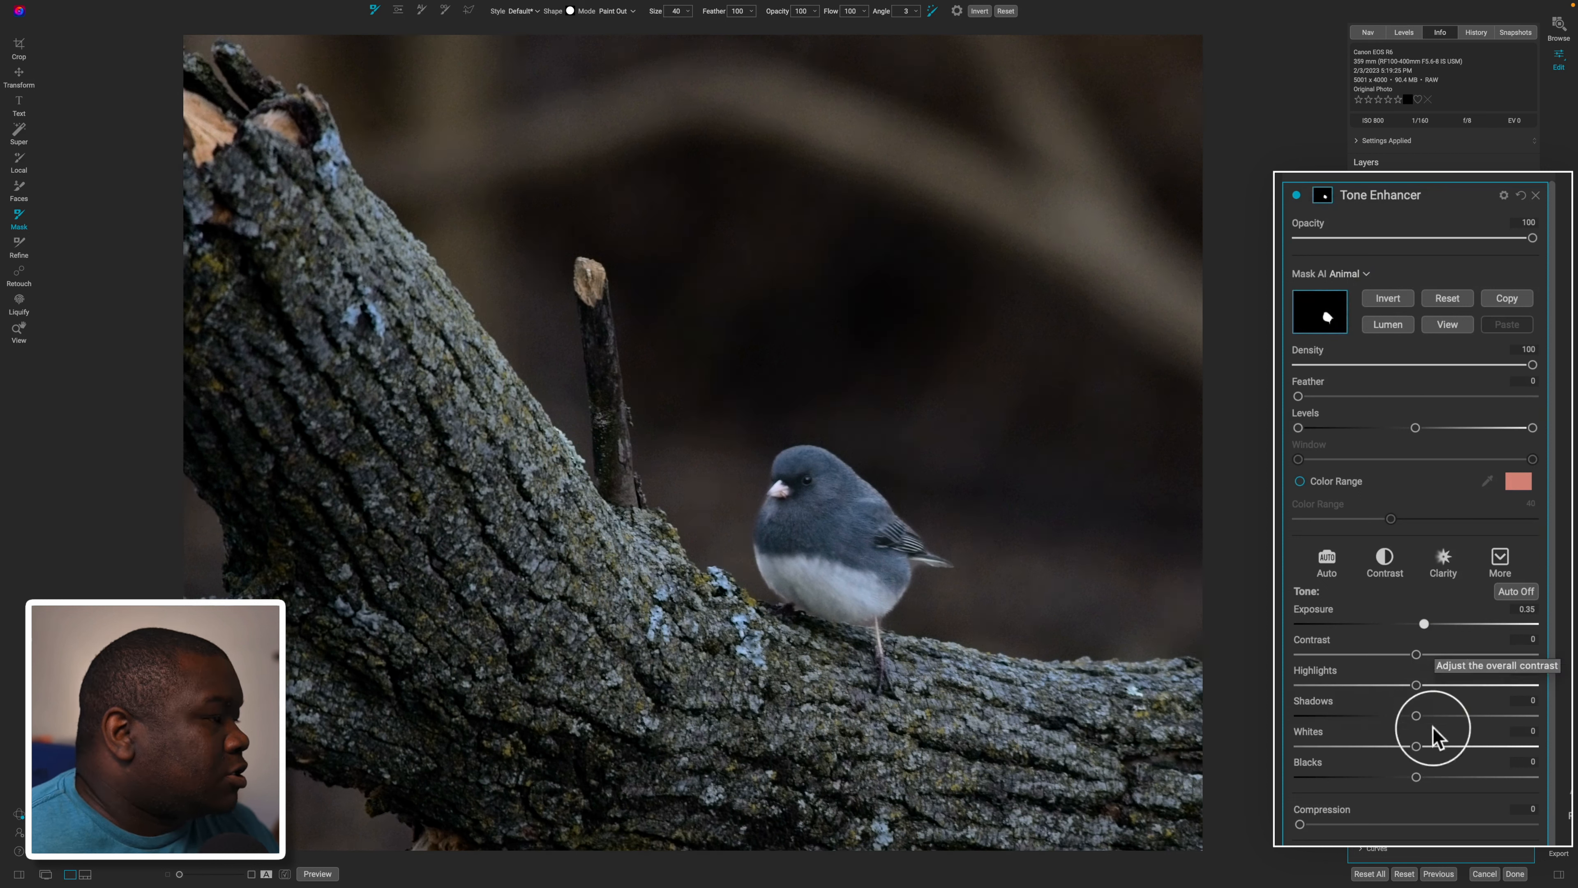
pyautogui.moveTo(1418, 715); pyautogui.dragTo(1433, 715)
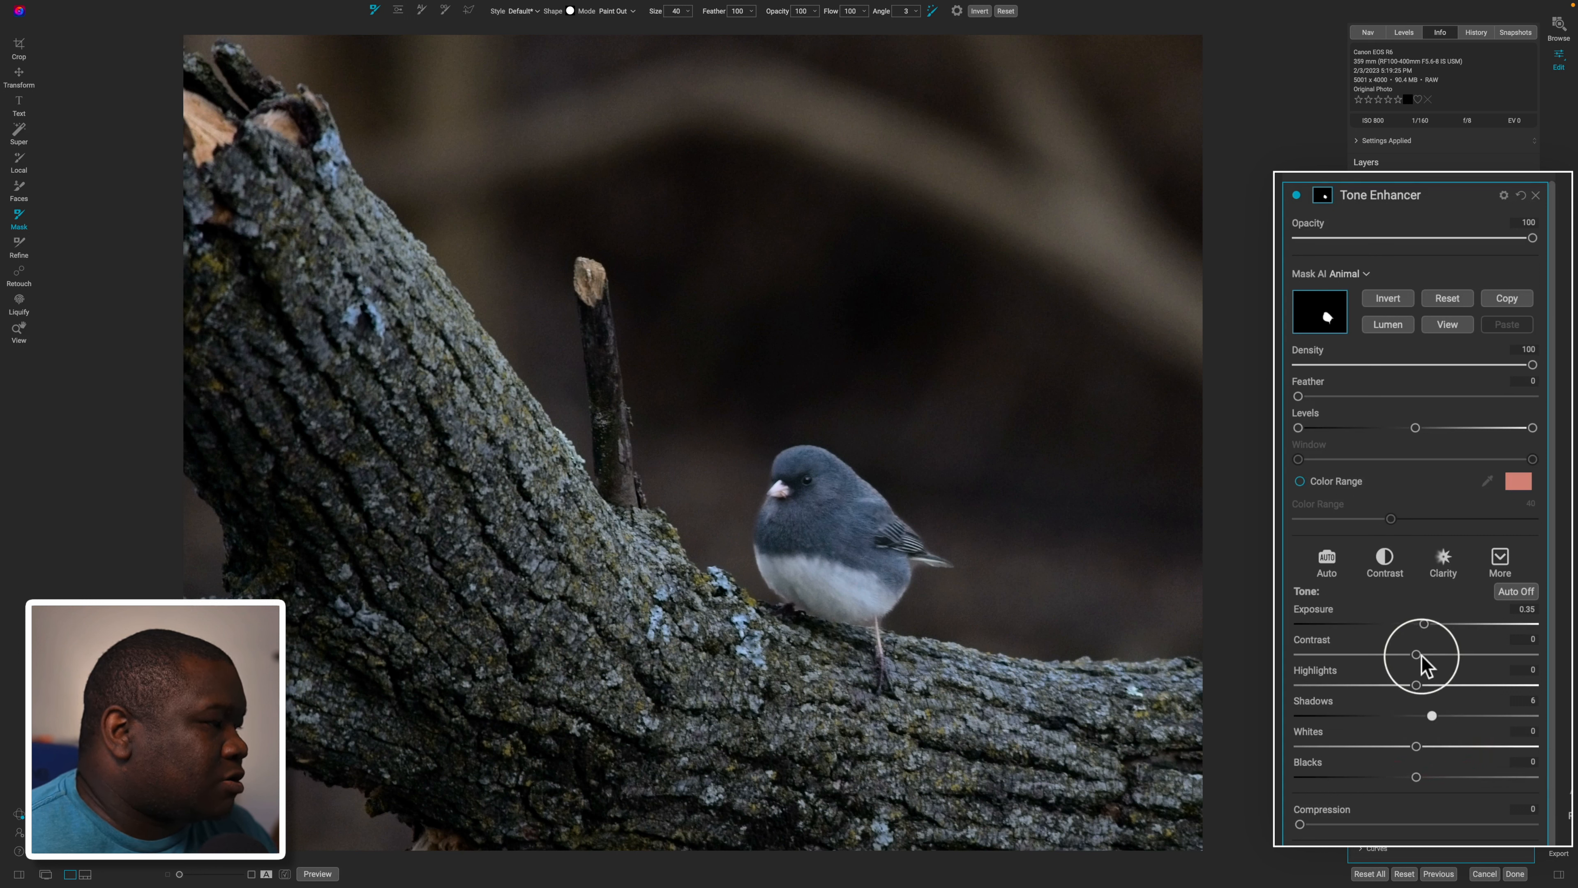
pyautogui.moveTo(1420, 655); pyautogui.dragTo(1443, 655)
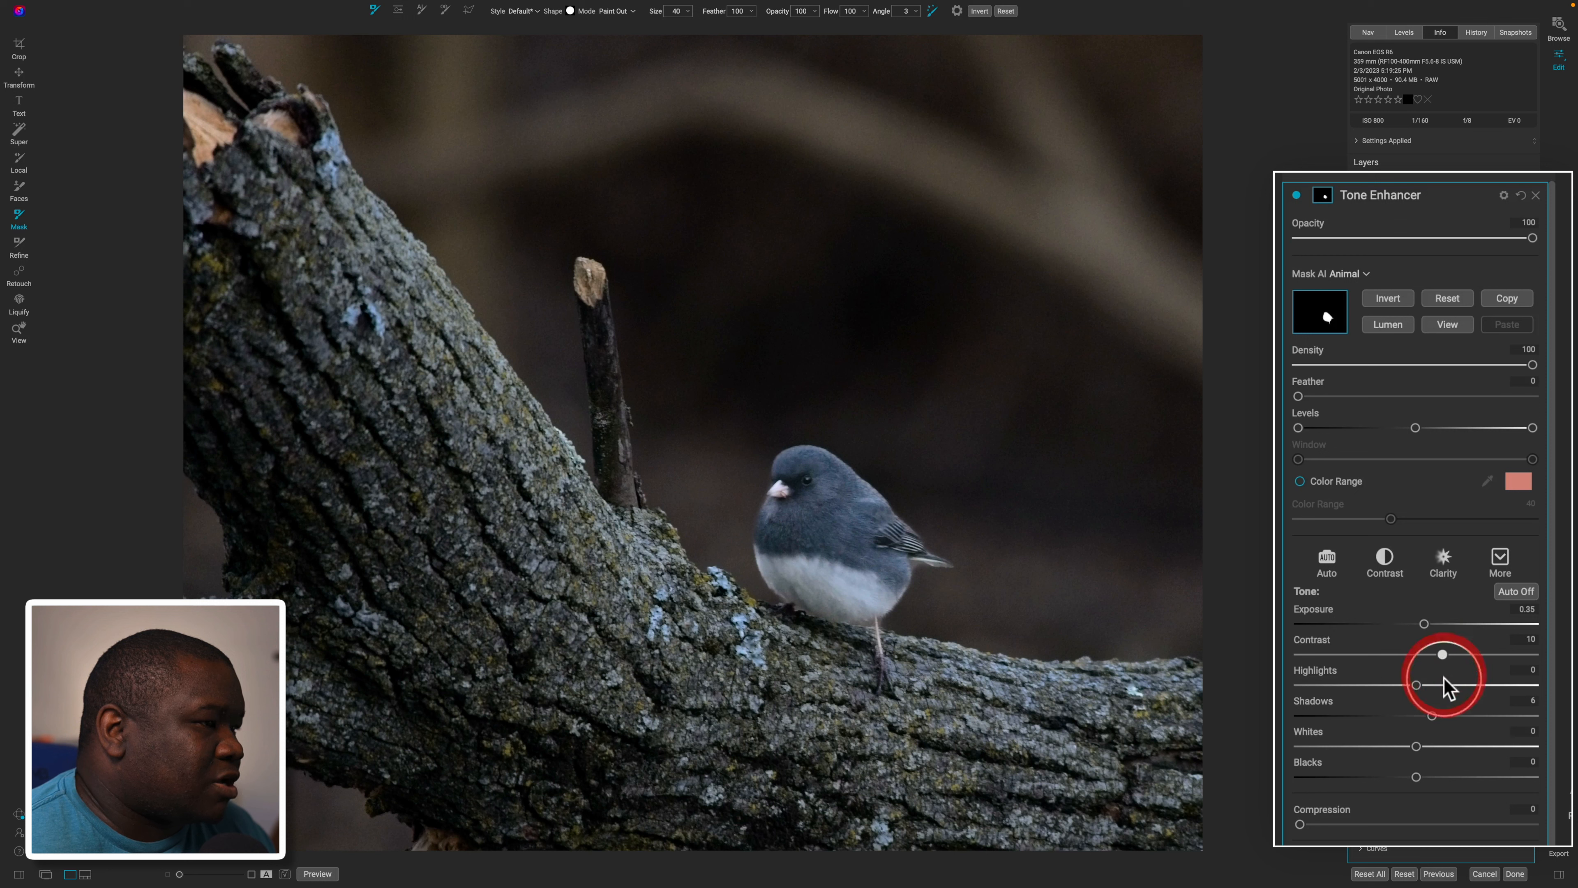
pyautogui.moveTo(1416, 777); pyautogui.dragTo(1429, 746)
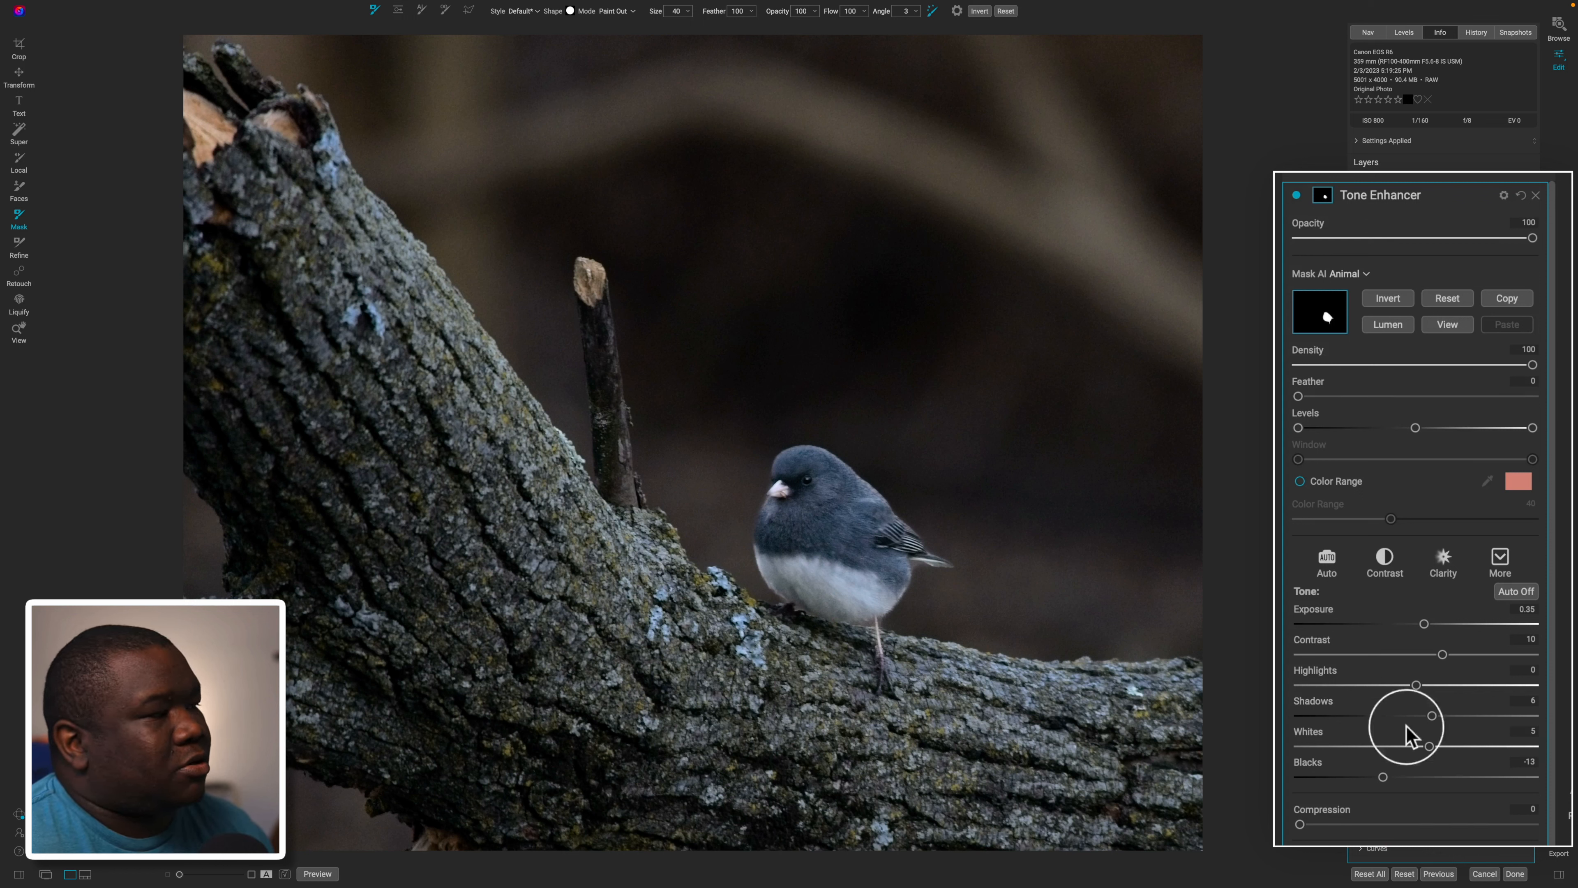
pyautogui.click(1296, 195)
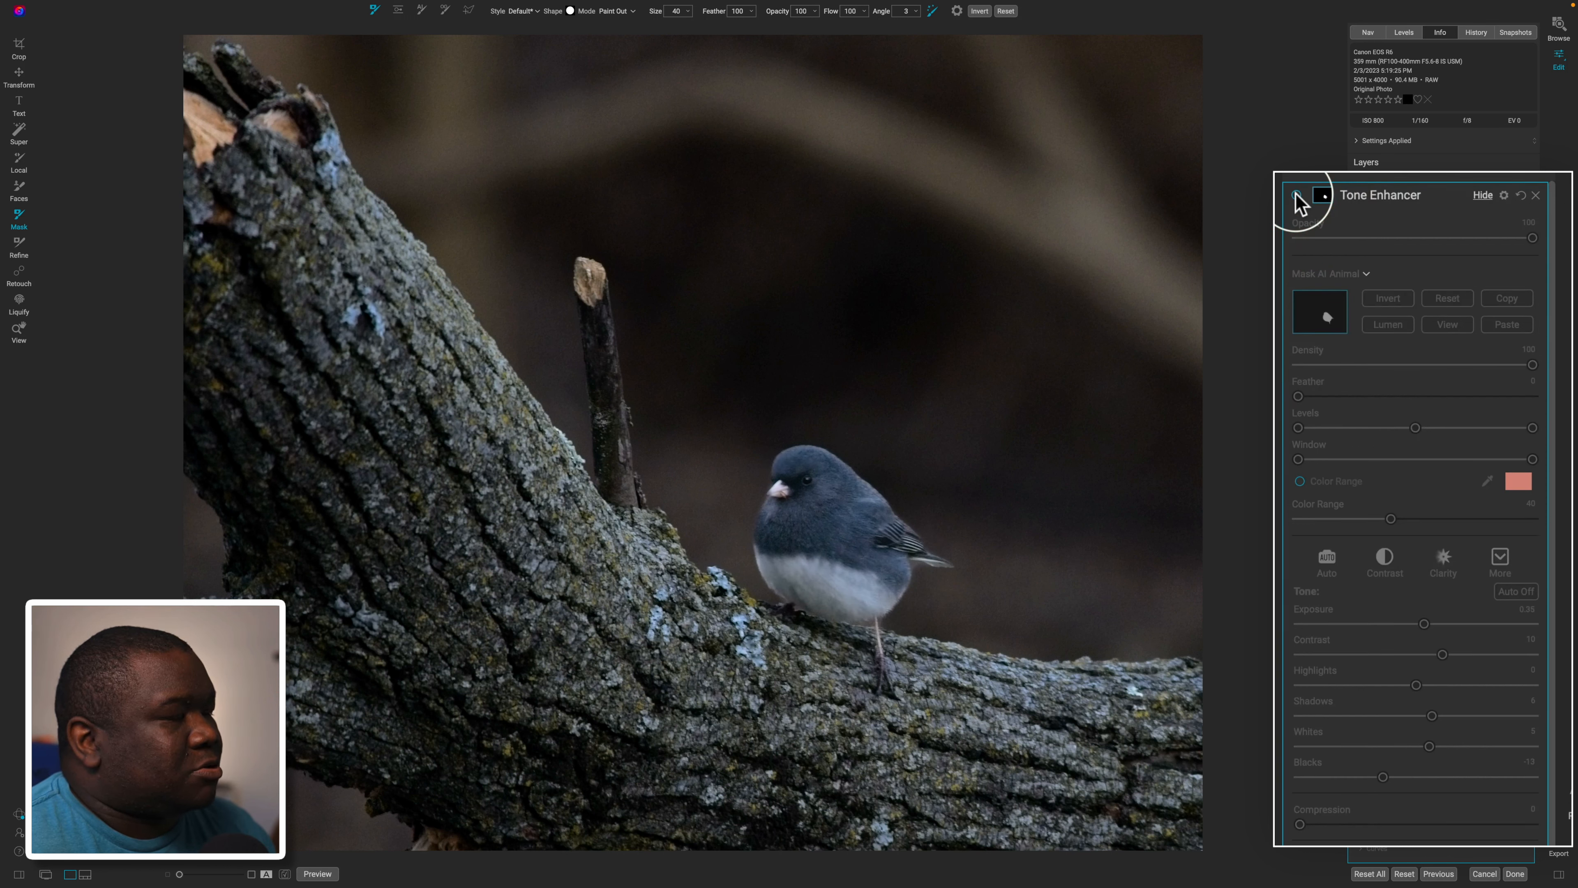
pyautogui.click(1297, 195)
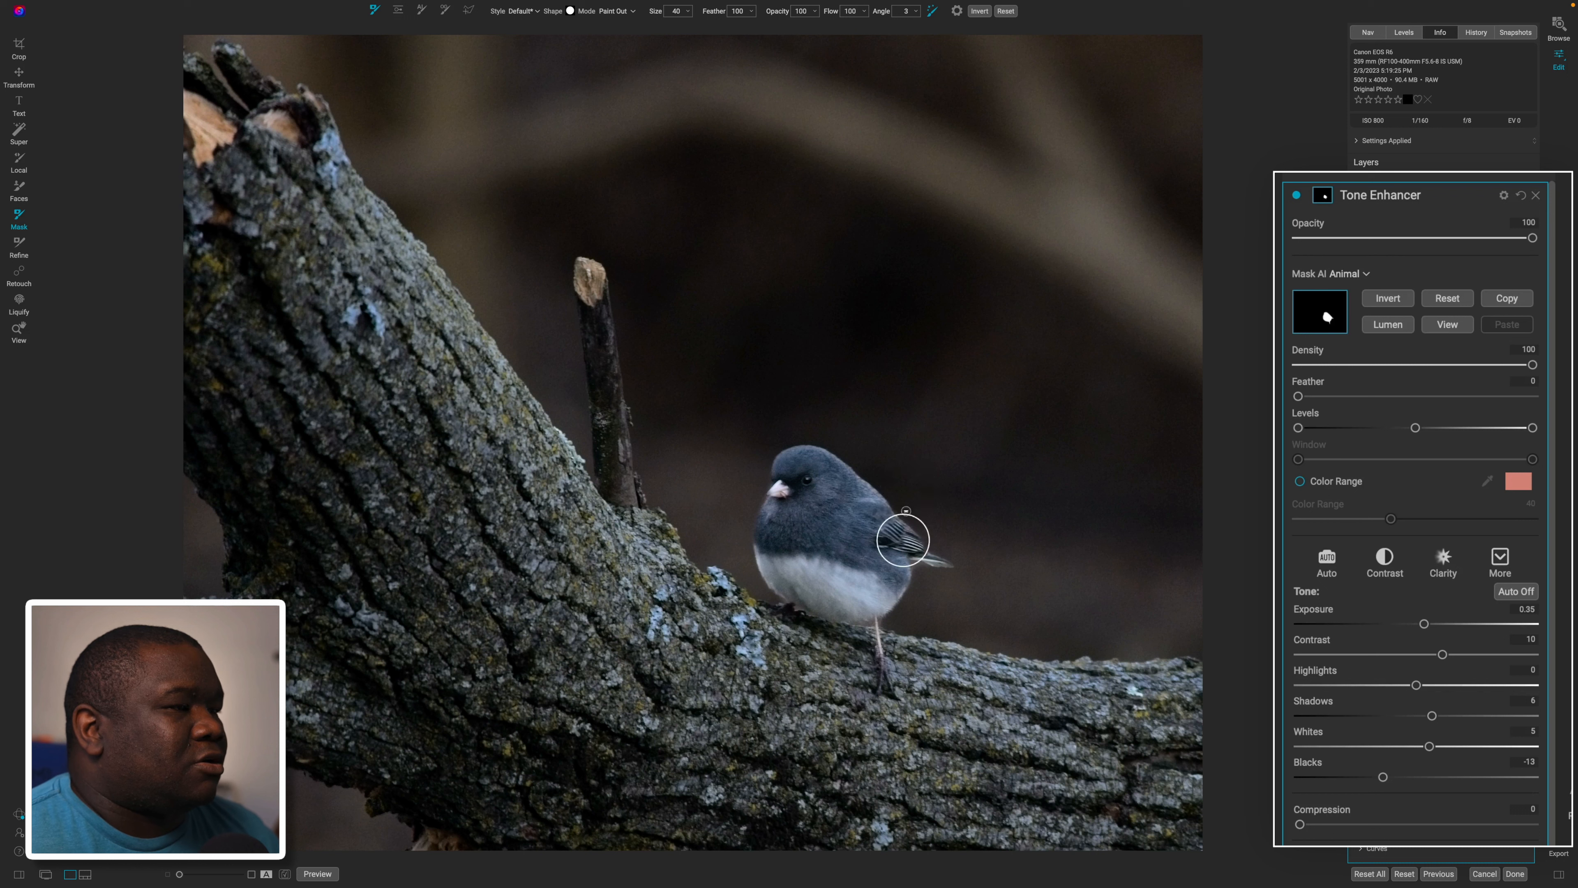
# Collapse the Tone Enhancer filter and rename it "Bird TOne"
pyautogui.click(1434, 296)
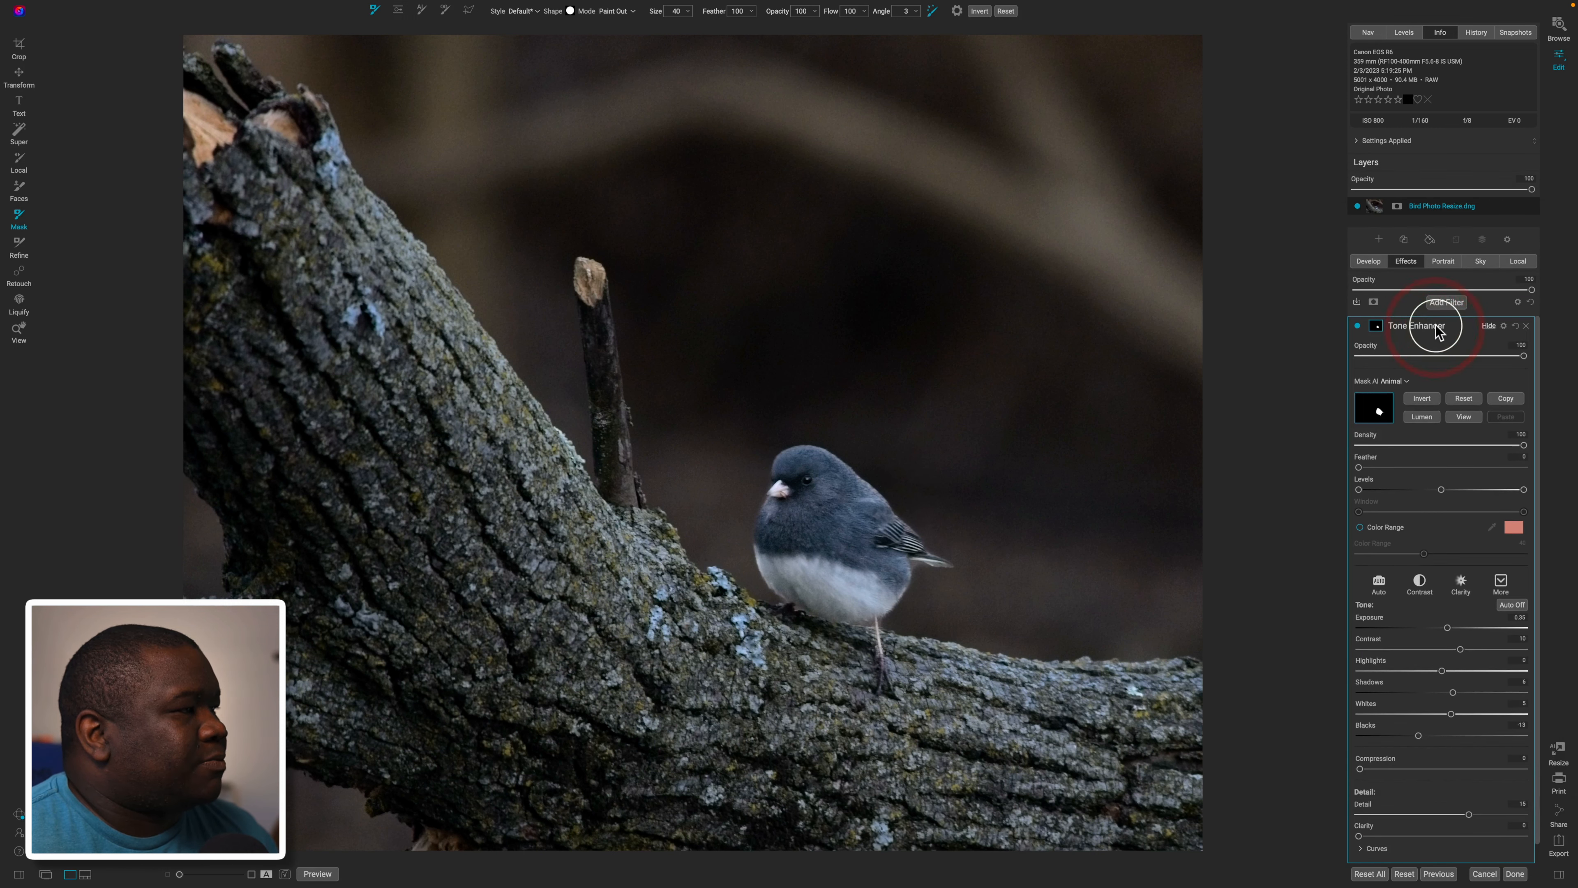
pyautogui.click(1425, 329)
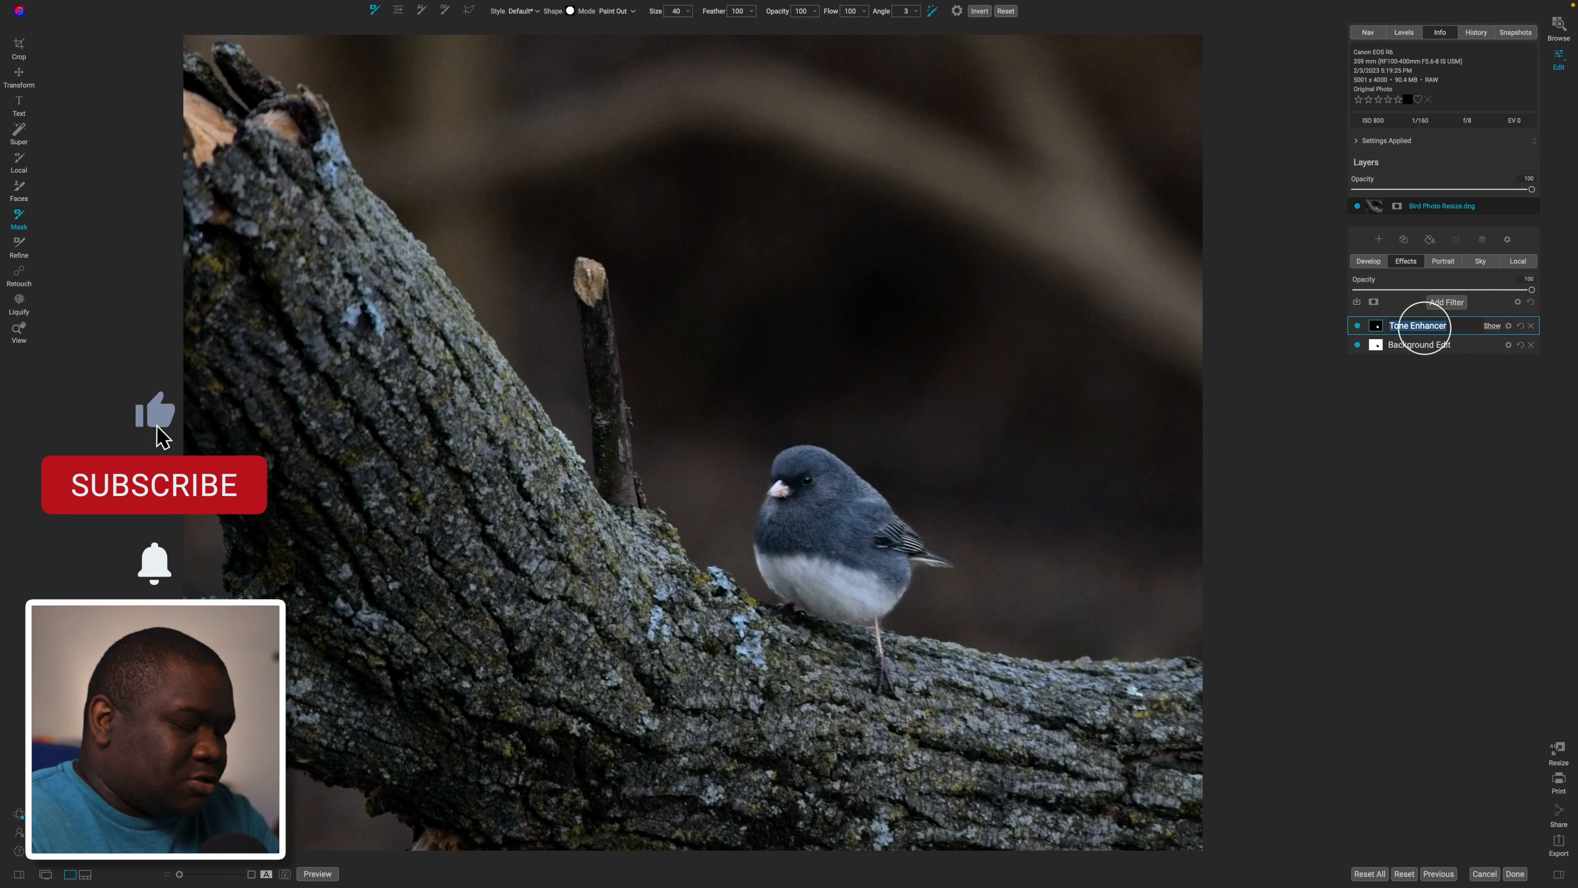
pyautogui.write('Bird TOne')
# Add a Color Enhancer filter, set its overall Saturation and Vibrance to 15 each, and compare before and after
pyautogui.click(1442, 304)
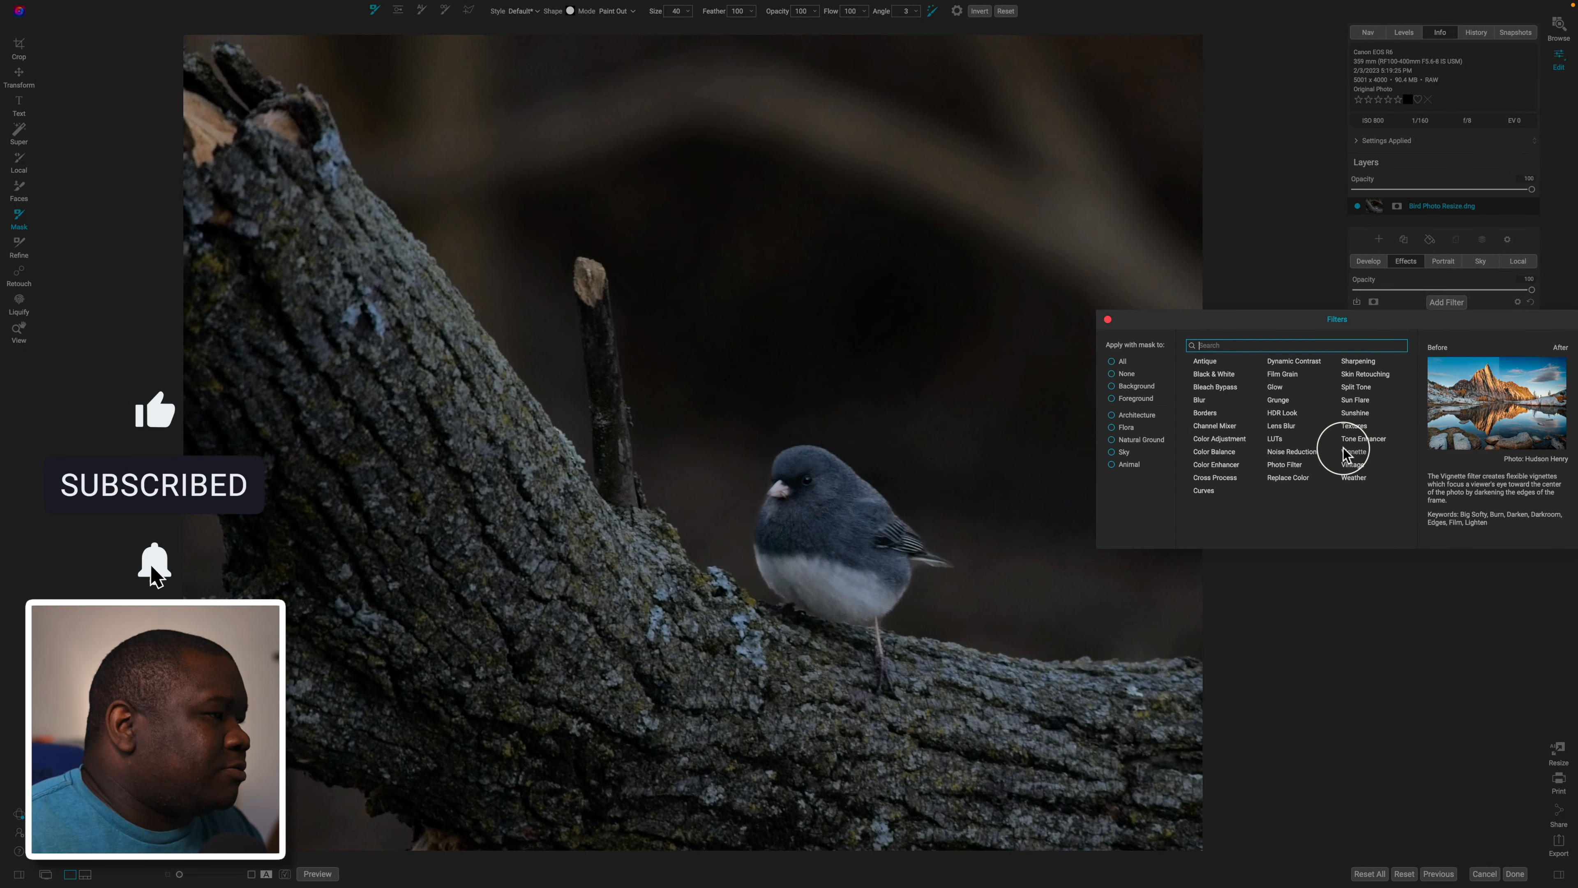
pyautogui.click(1219, 466)
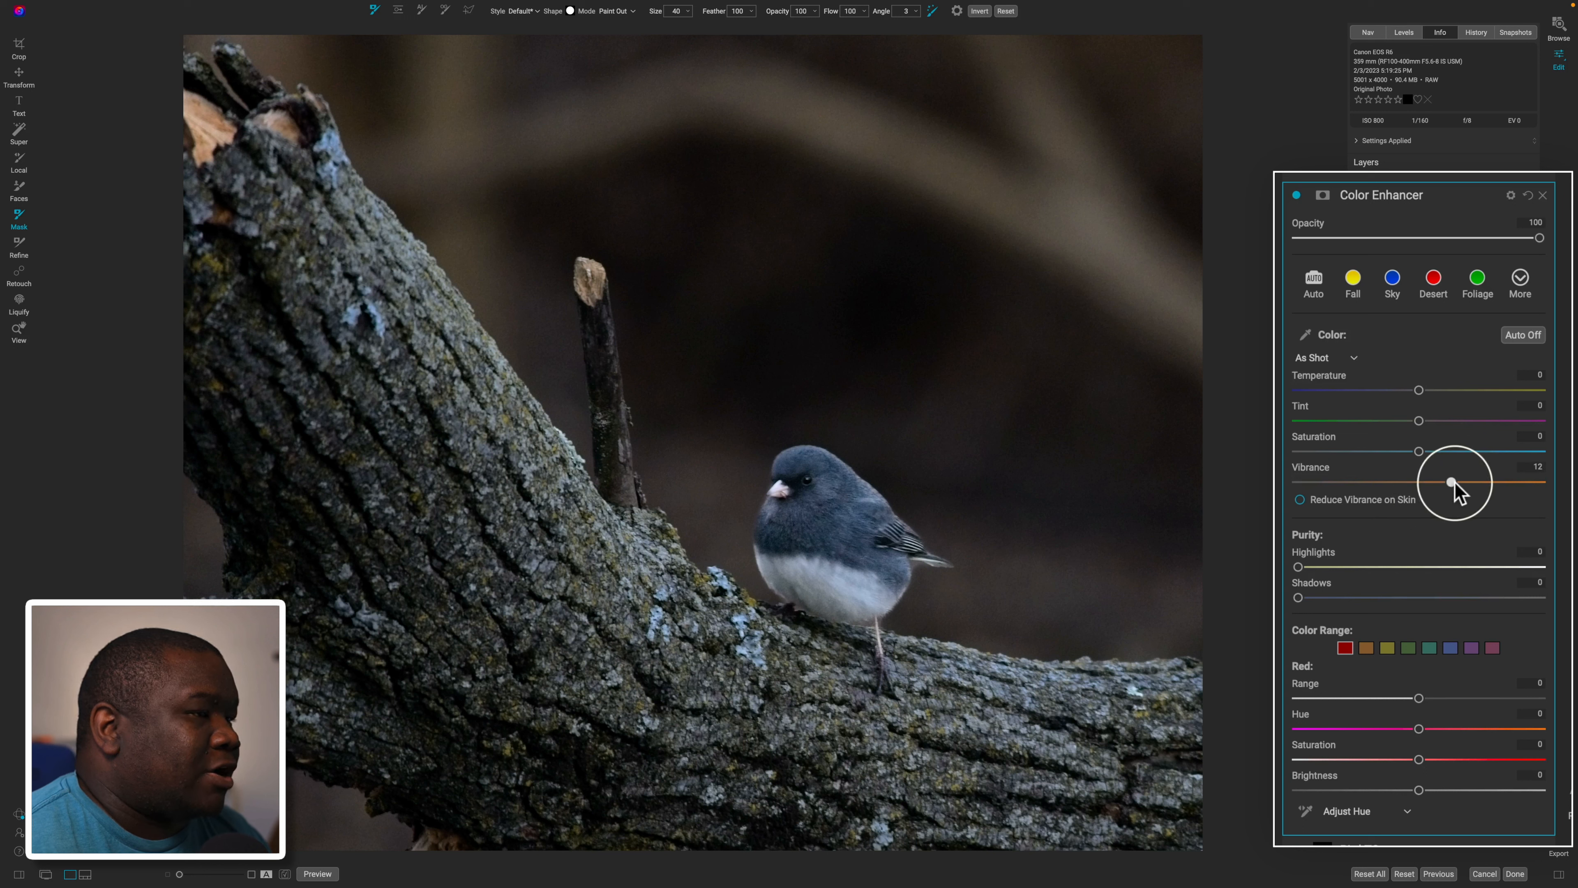
pyautogui.moveTo(1419, 451)
pyautogui.mouseDown()
pyautogui.moveTo(1503, 455)
pyautogui.moveTo(1425, 456)
pyautogui.mouseUp()
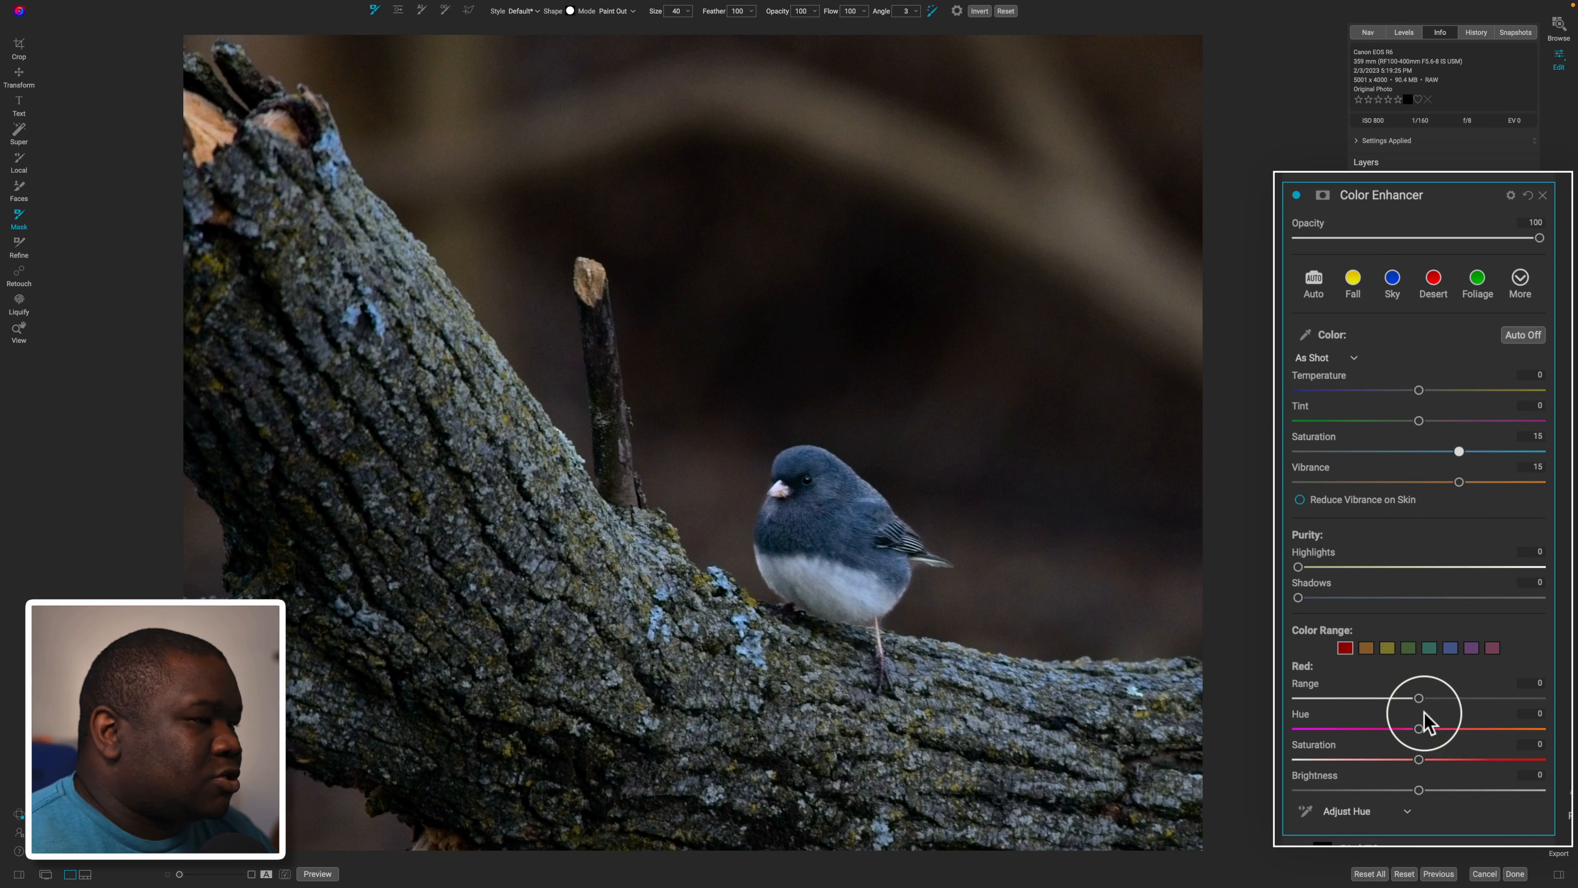
pyautogui.click(1296, 195)
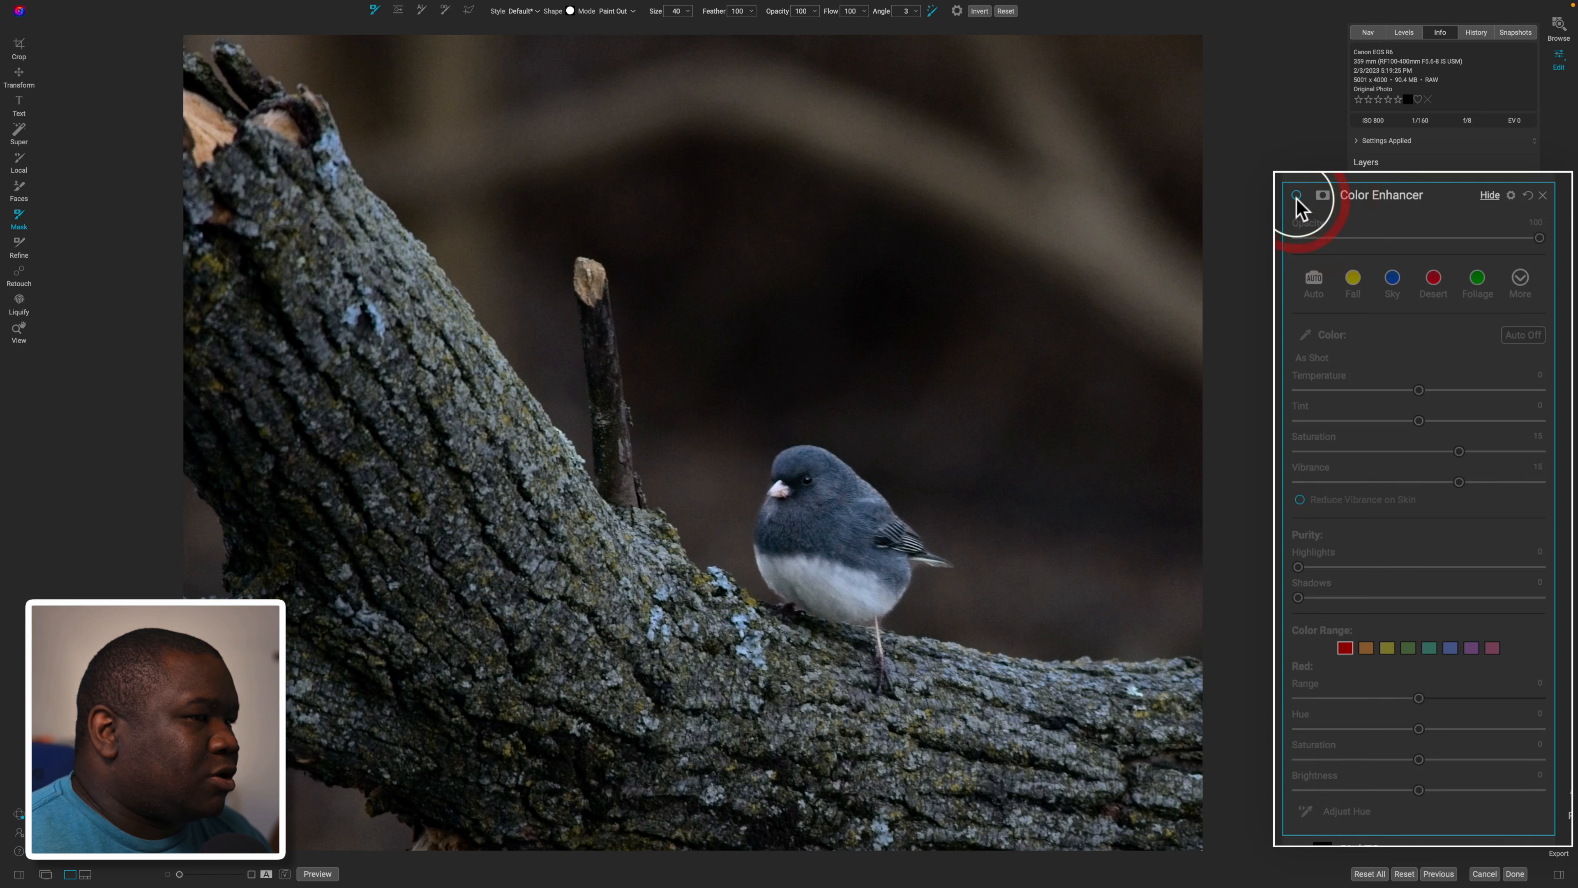
pyautogui.click(1296, 195)
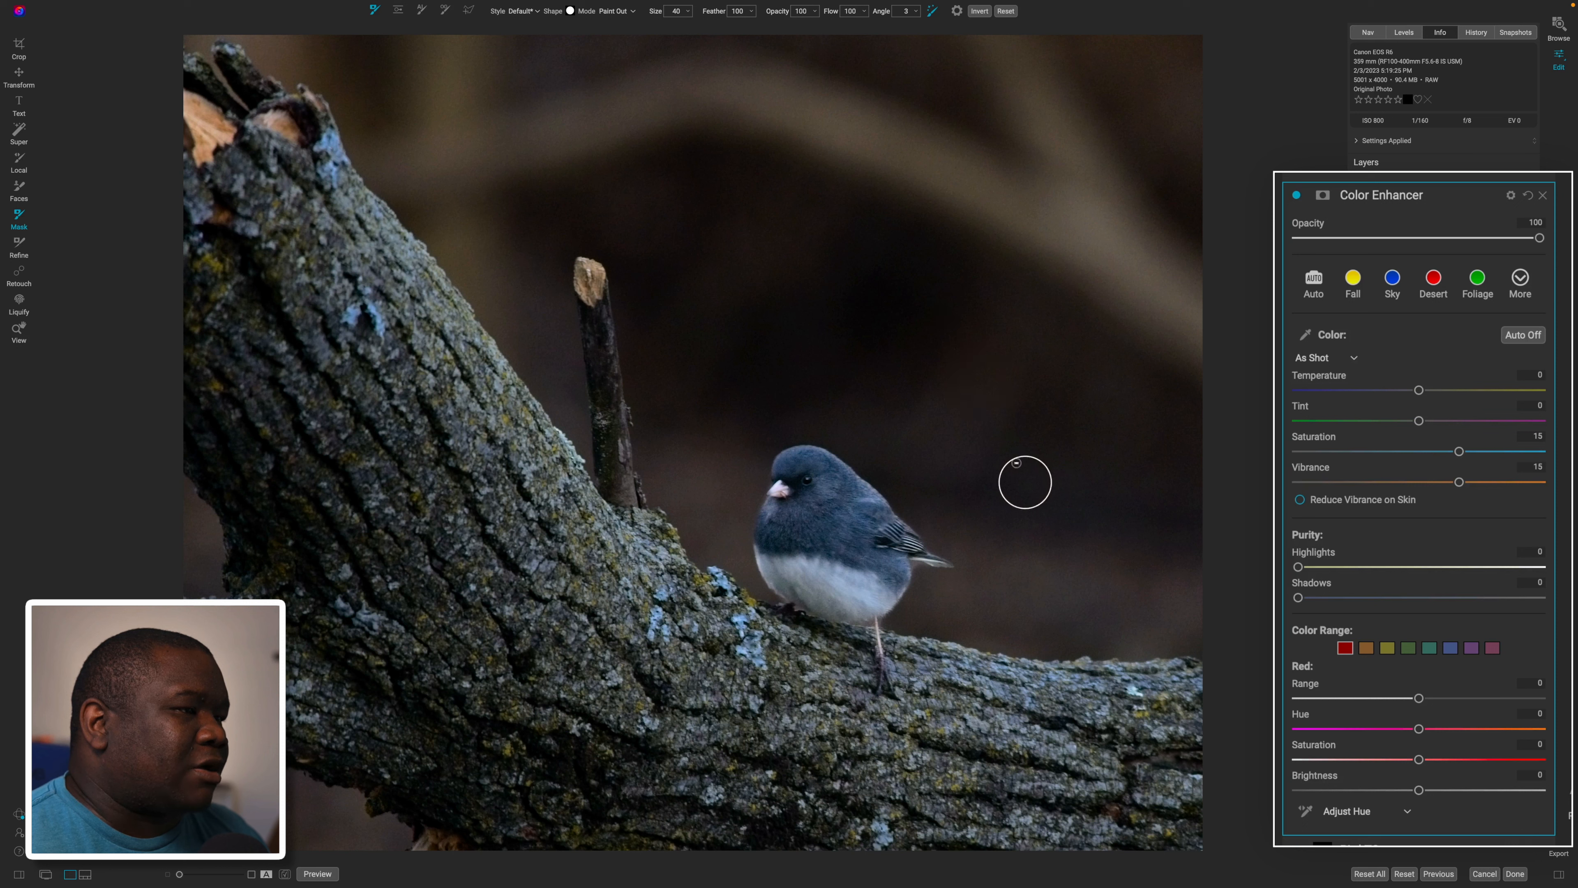
# Sample the background with the targeted Adjust Saturation tool and lower the Orange range's Saturation to -45
pyautogui.click(1335, 813)
pyautogui.click(1325, 825)
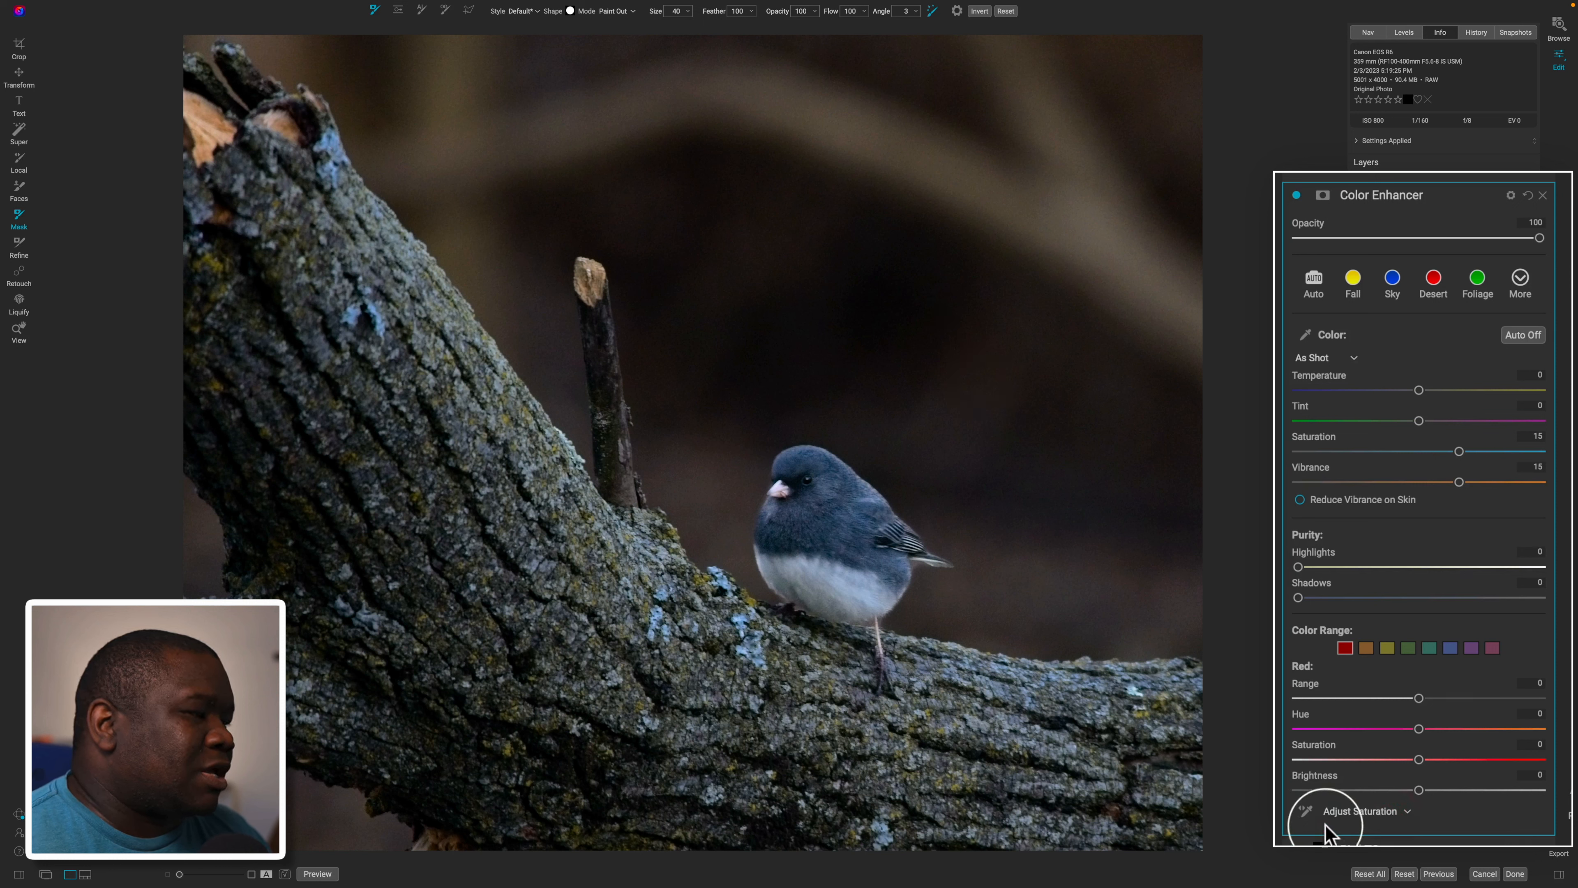
pyautogui.click(1362, 811)
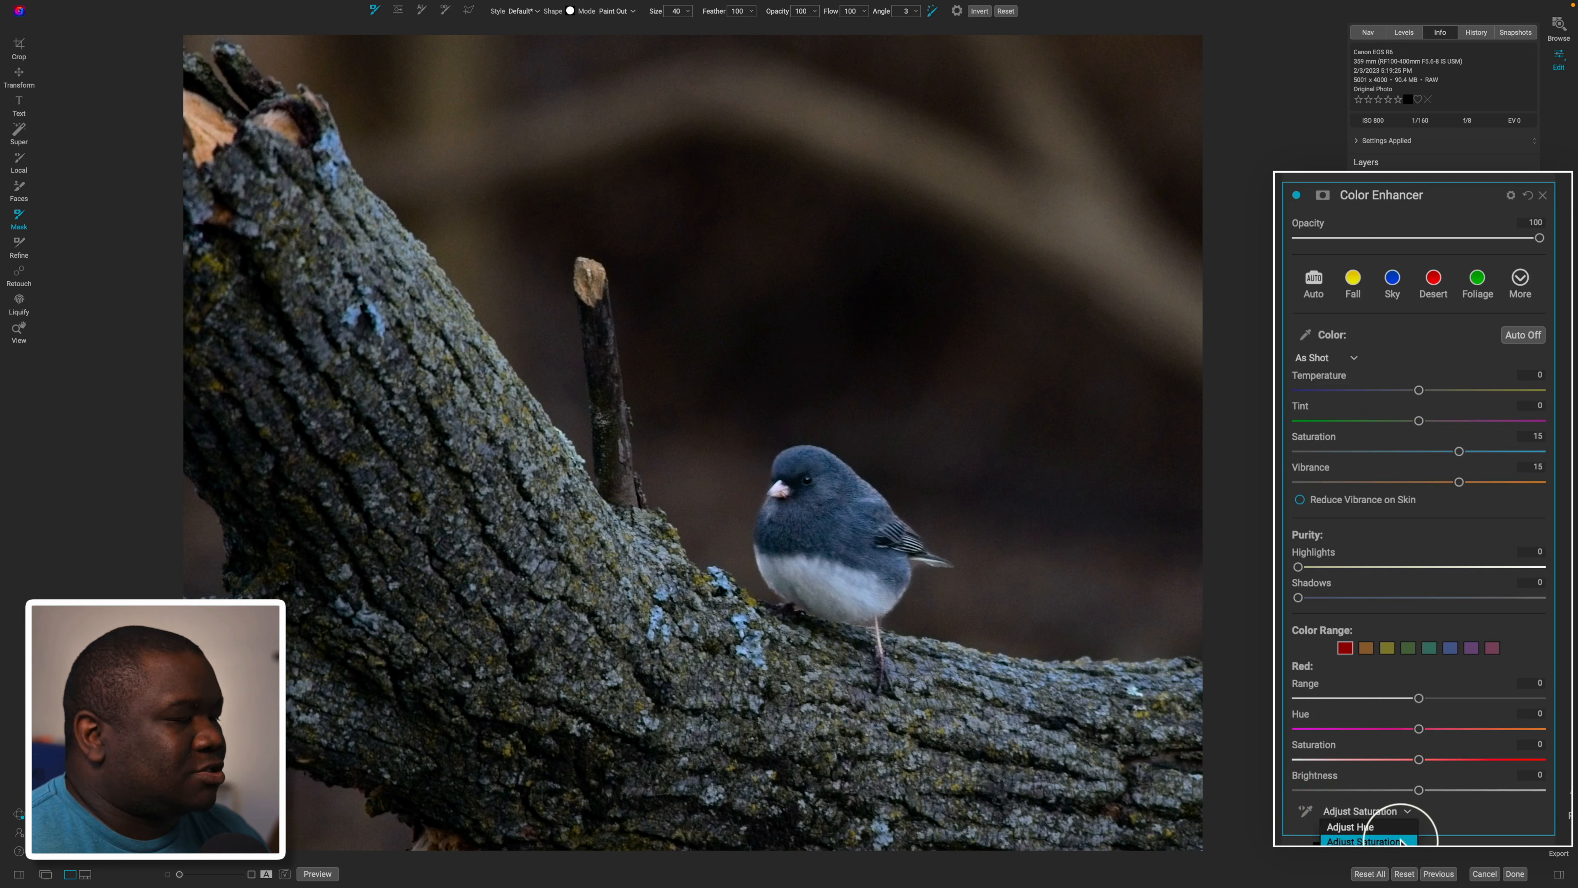
pyautogui.click(1401, 840)
pyautogui.click(1297, 810)
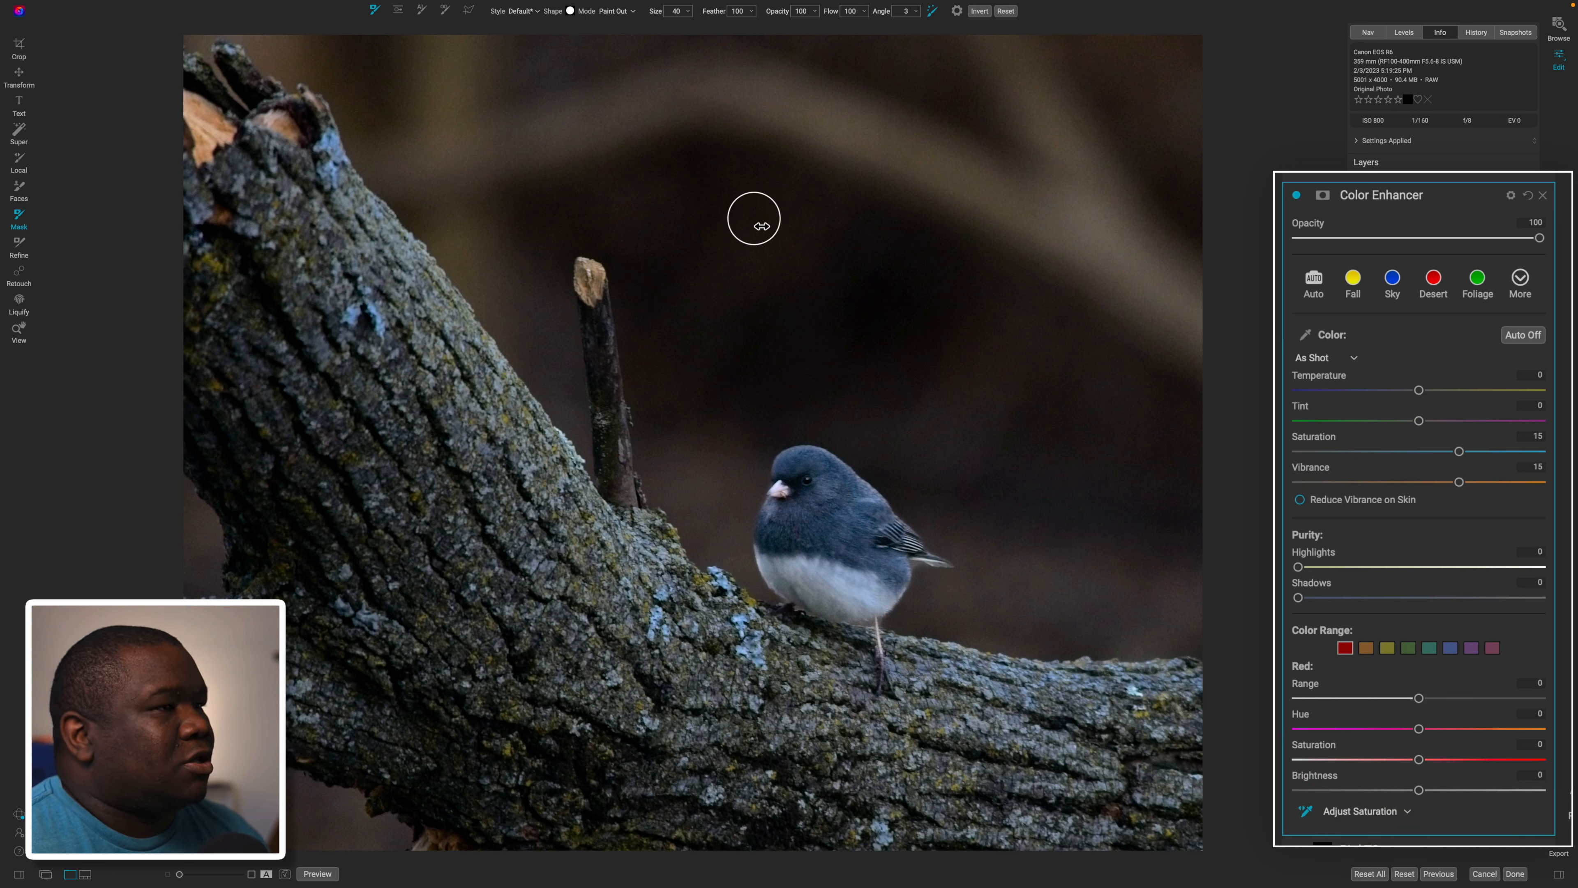
pyautogui.click(754, 218)
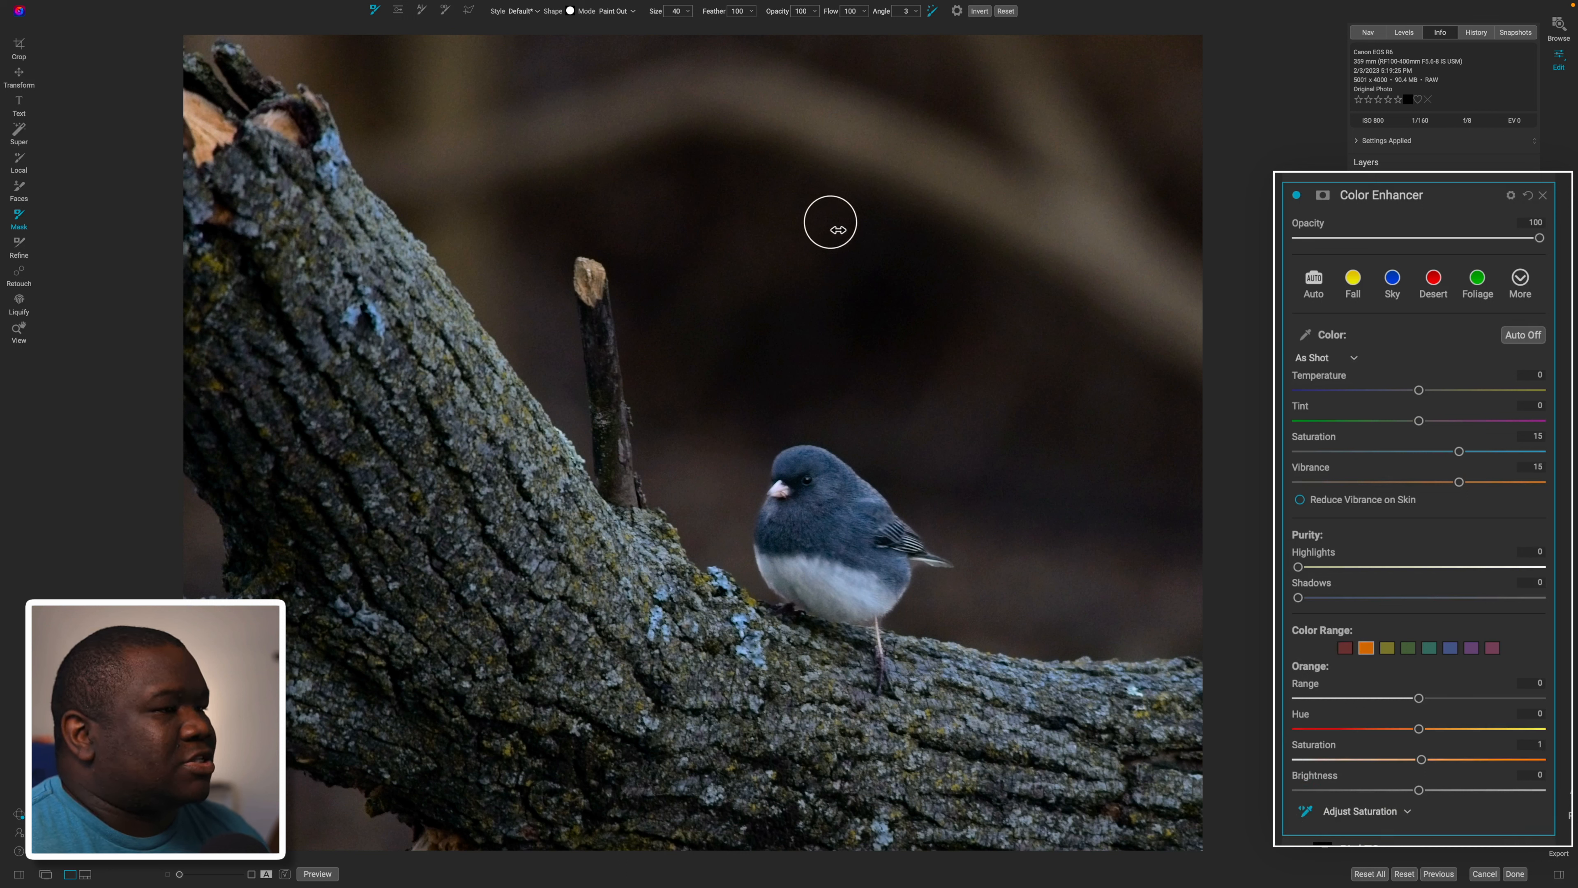
pyautogui.moveTo(839, 230); pyautogui.dragTo(592, 223)
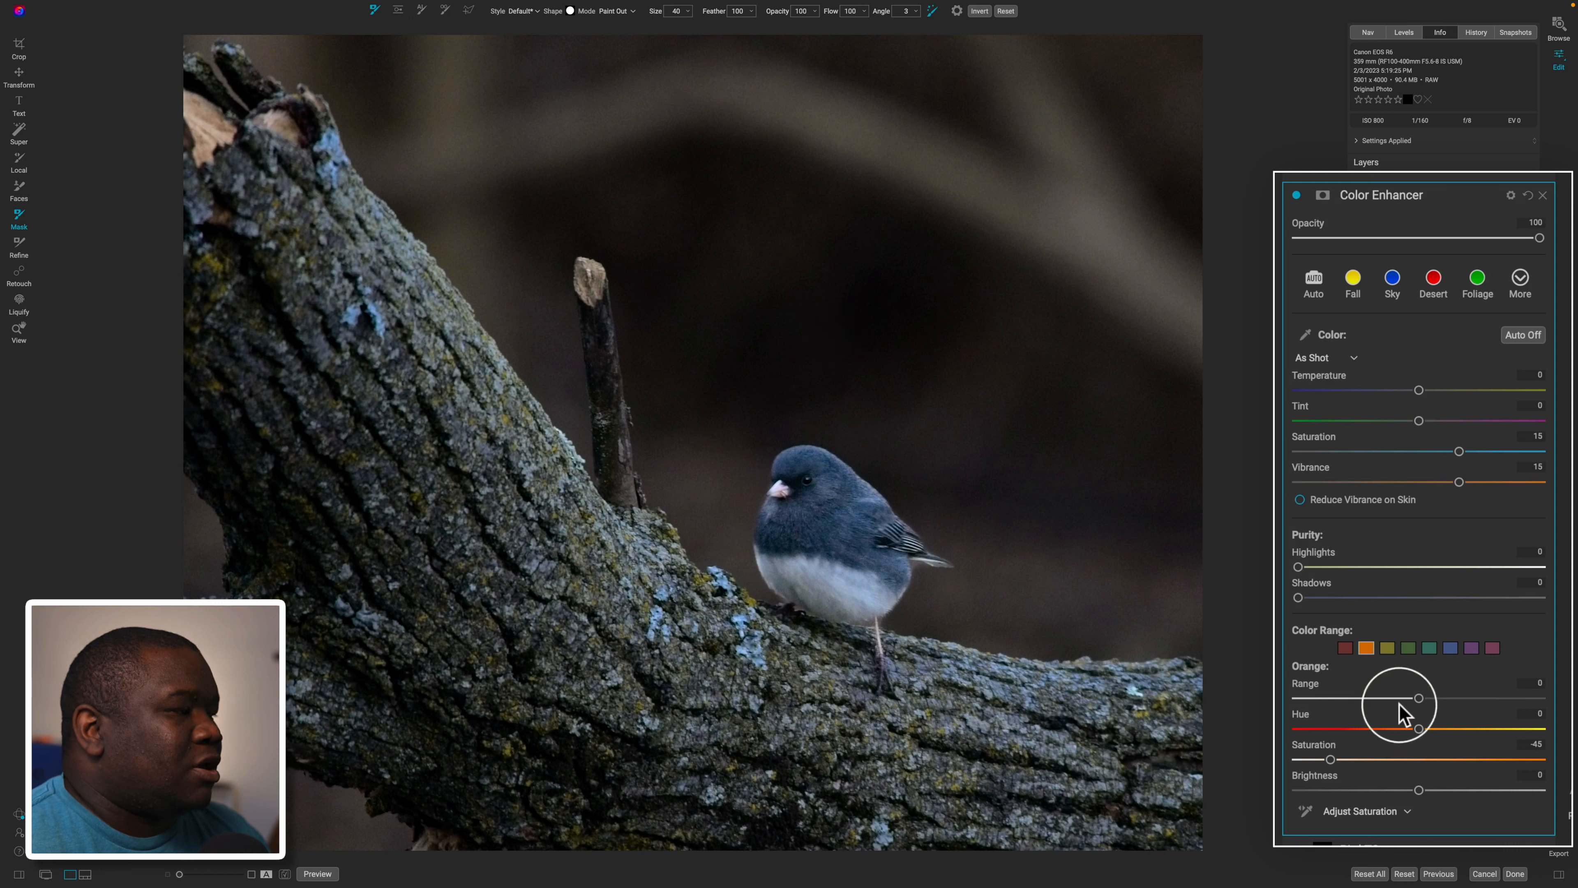
# Set the Red color range's Hue to 26 and compare the photo with and without the filter
pyautogui.click(1347, 648)
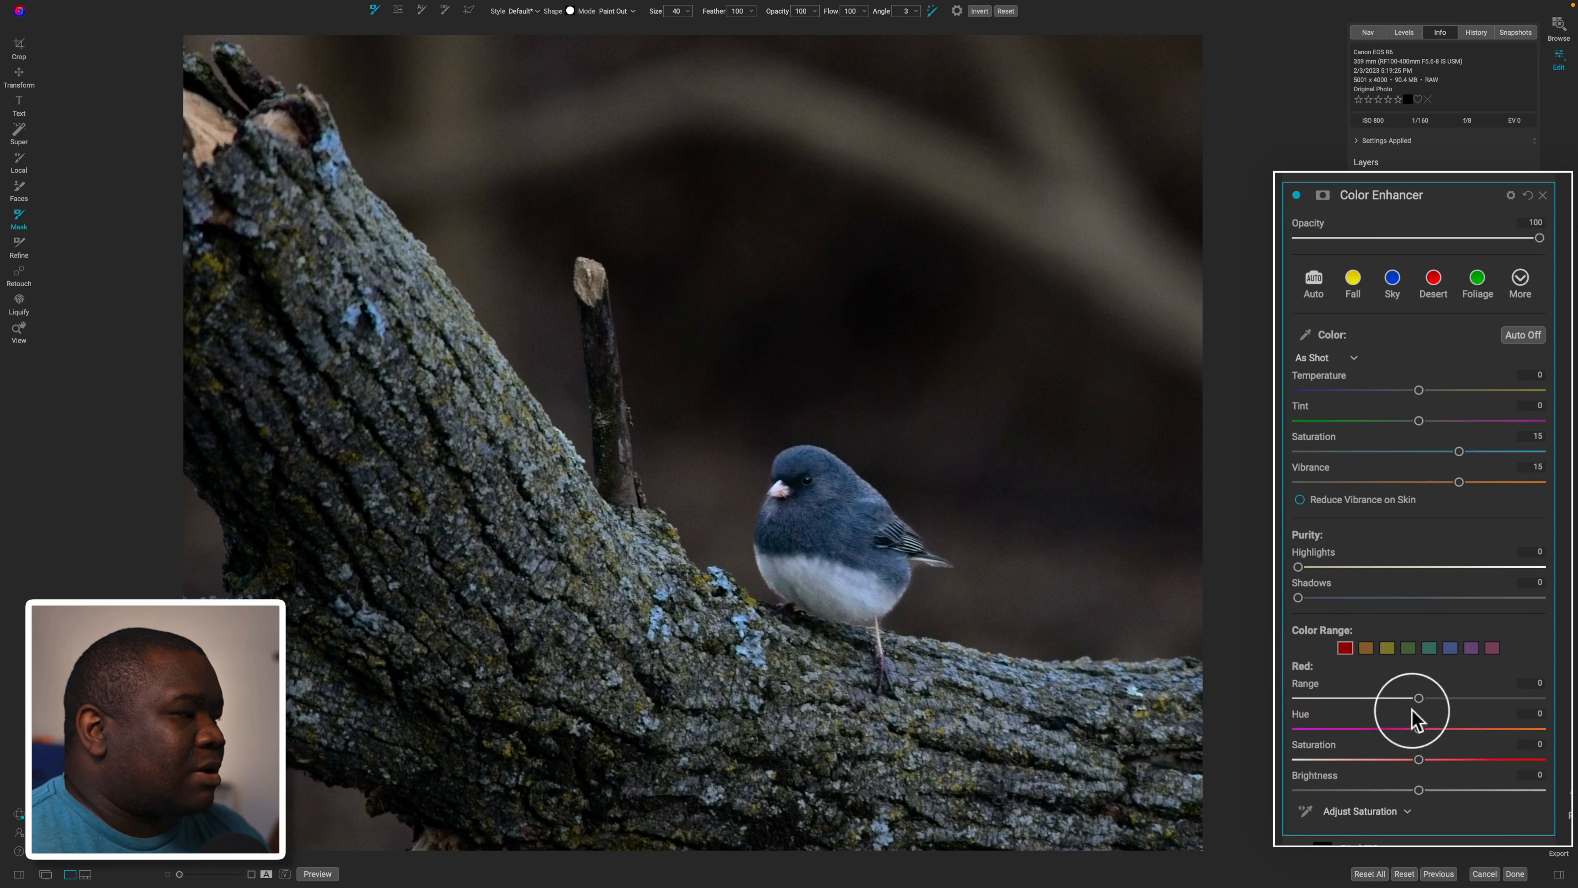
pyautogui.moveTo(1418, 727); pyautogui.dragTo(1477, 727)
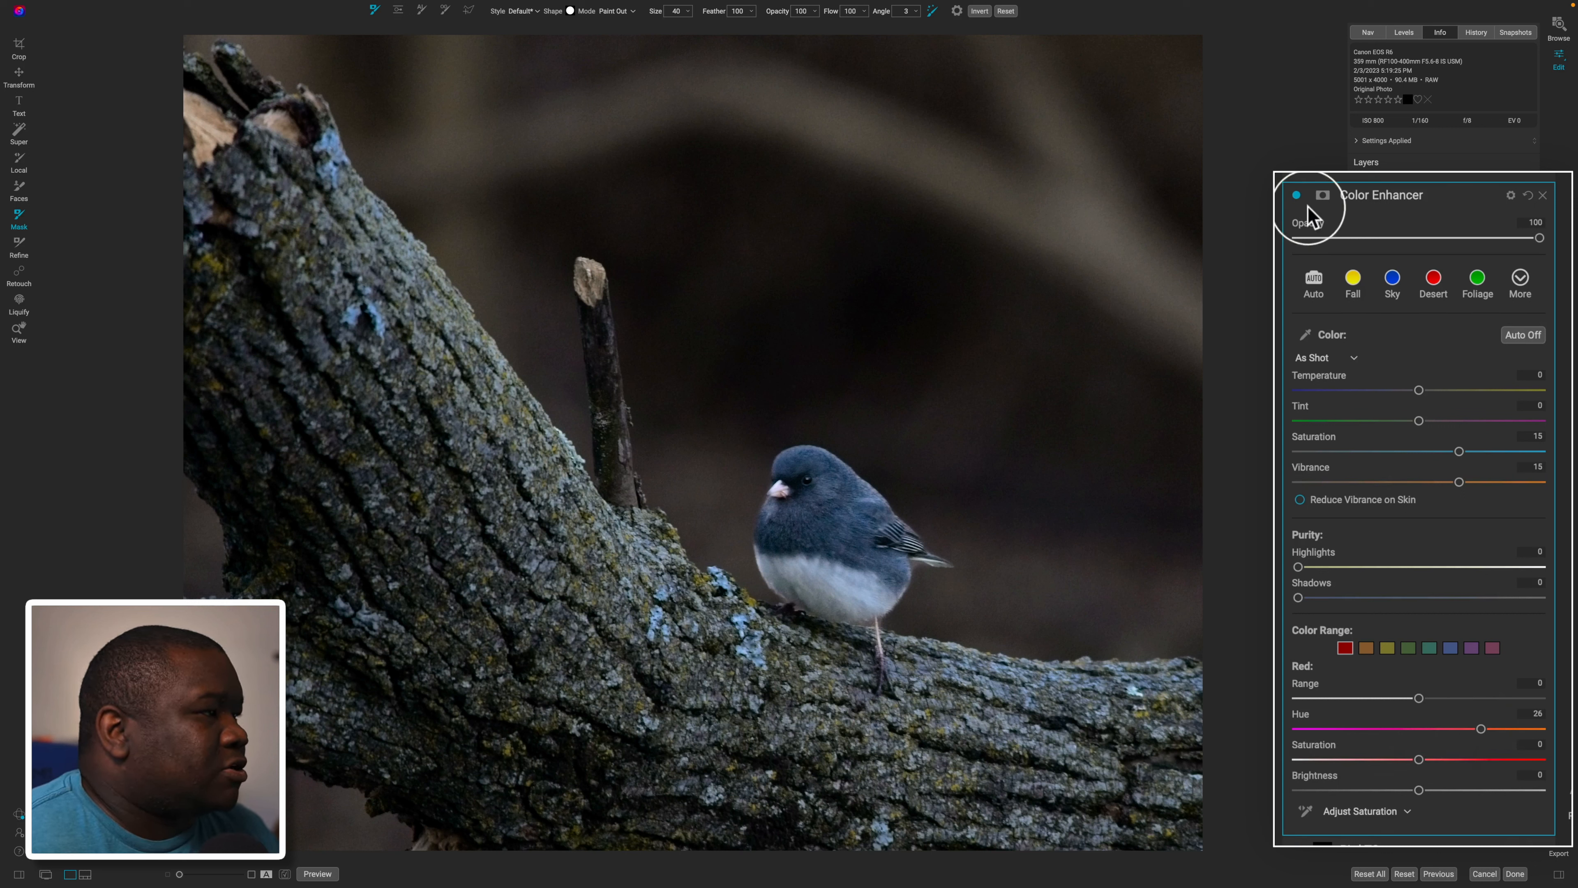
pyautogui.click(1298, 197)
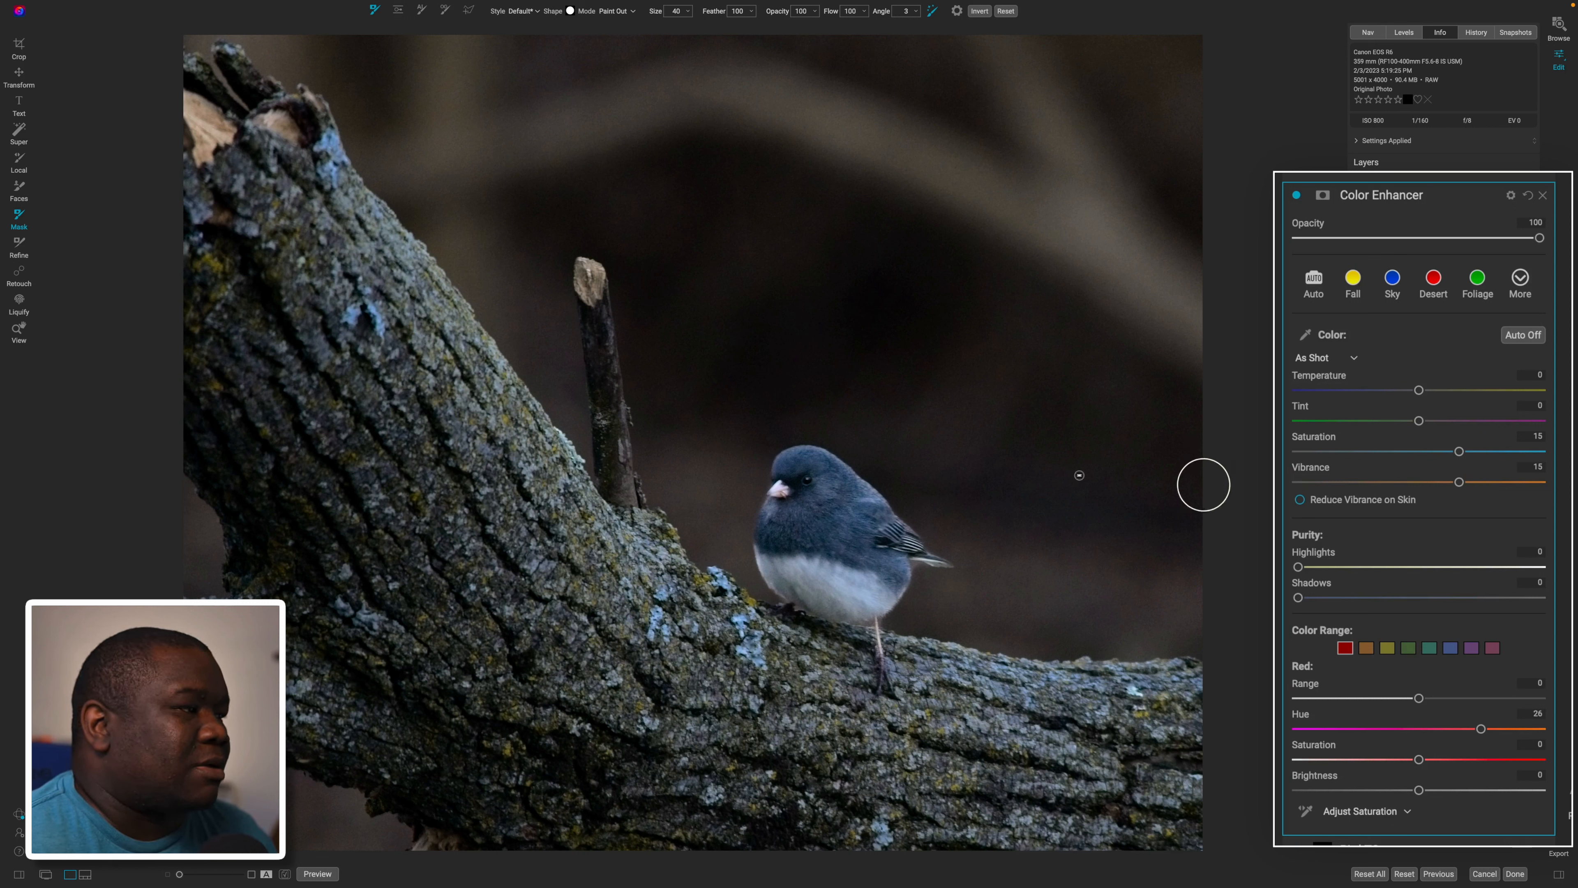
# Rename the Color Enhancer filter "Color Enhancer 1"
pyautogui.click(1378, 194)
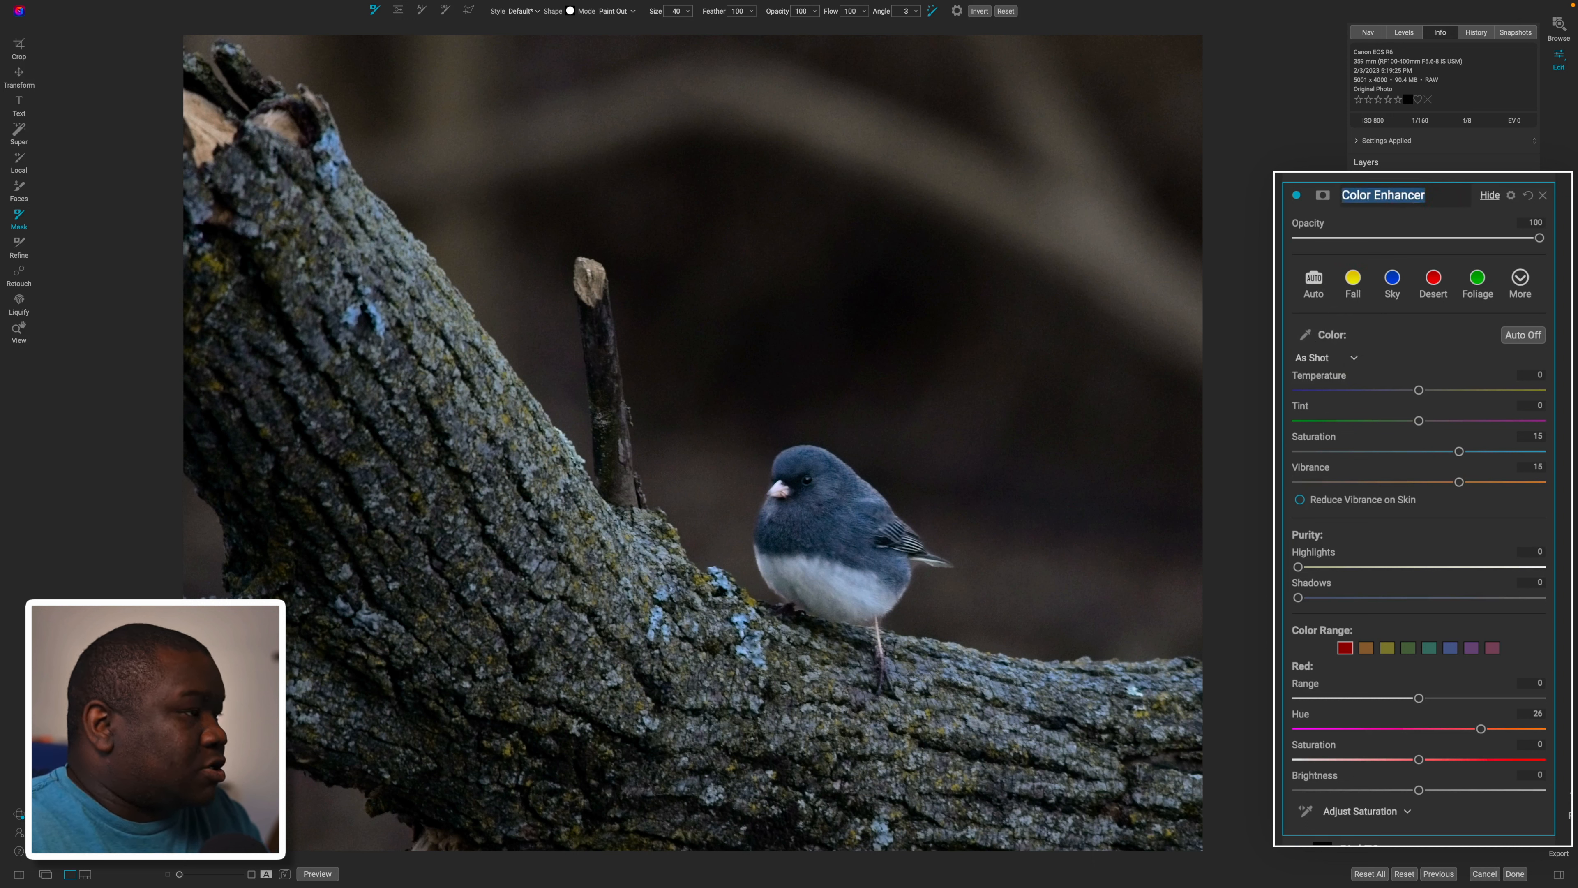
pyautogui.press('Right')
pyautogui.write('1')
# Add a second Color Enhancer filter and rename it "Bird Pop"
pyautogui.click(1443, 303)
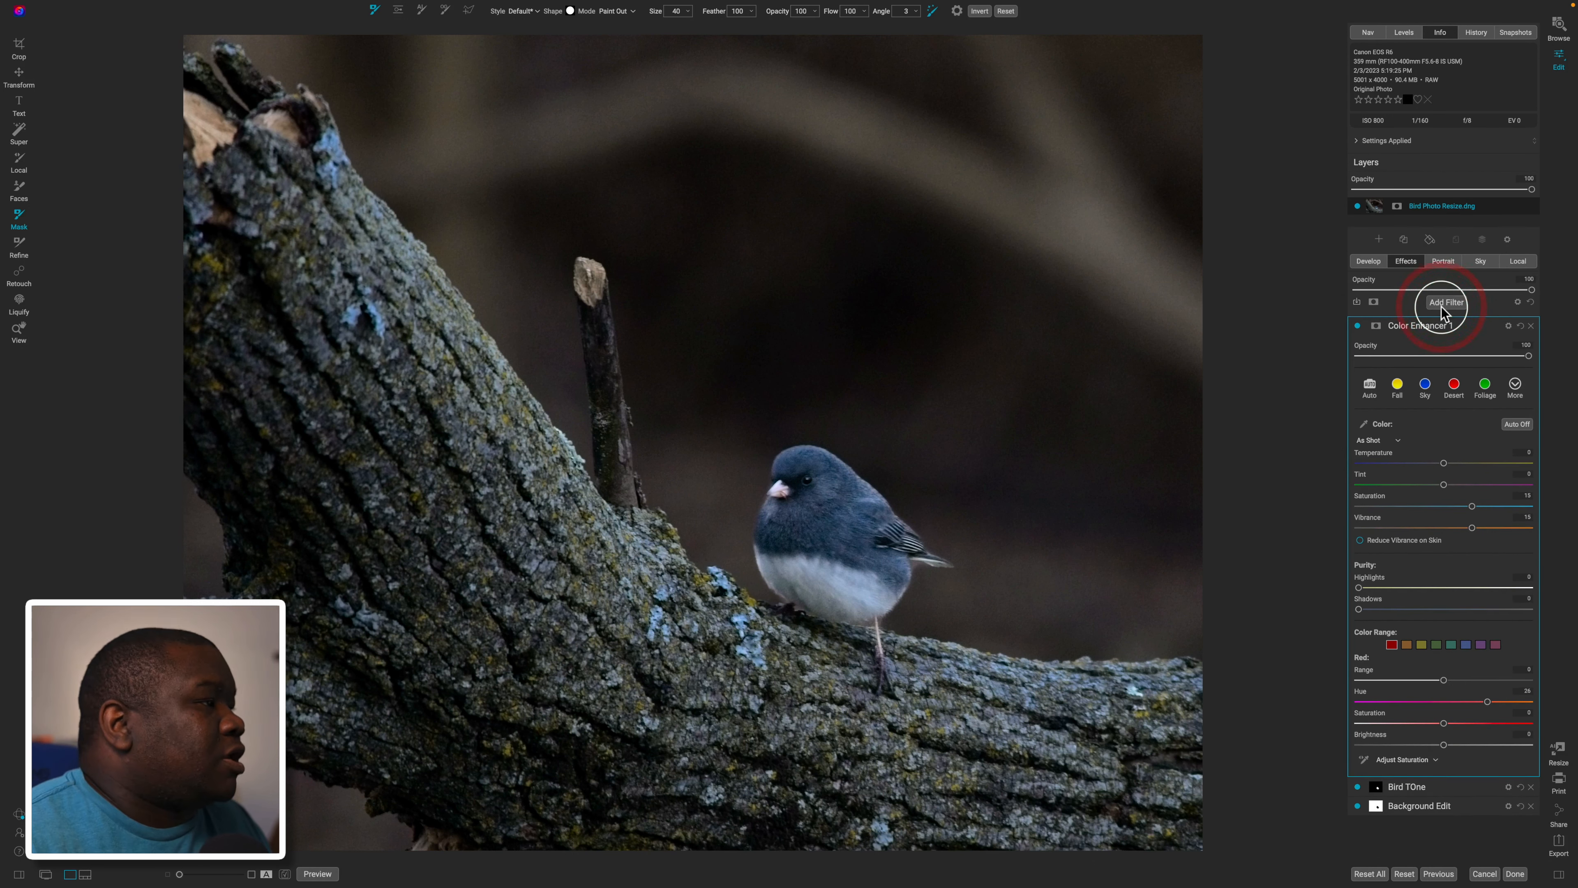
pyautogui.click(1230, 465)
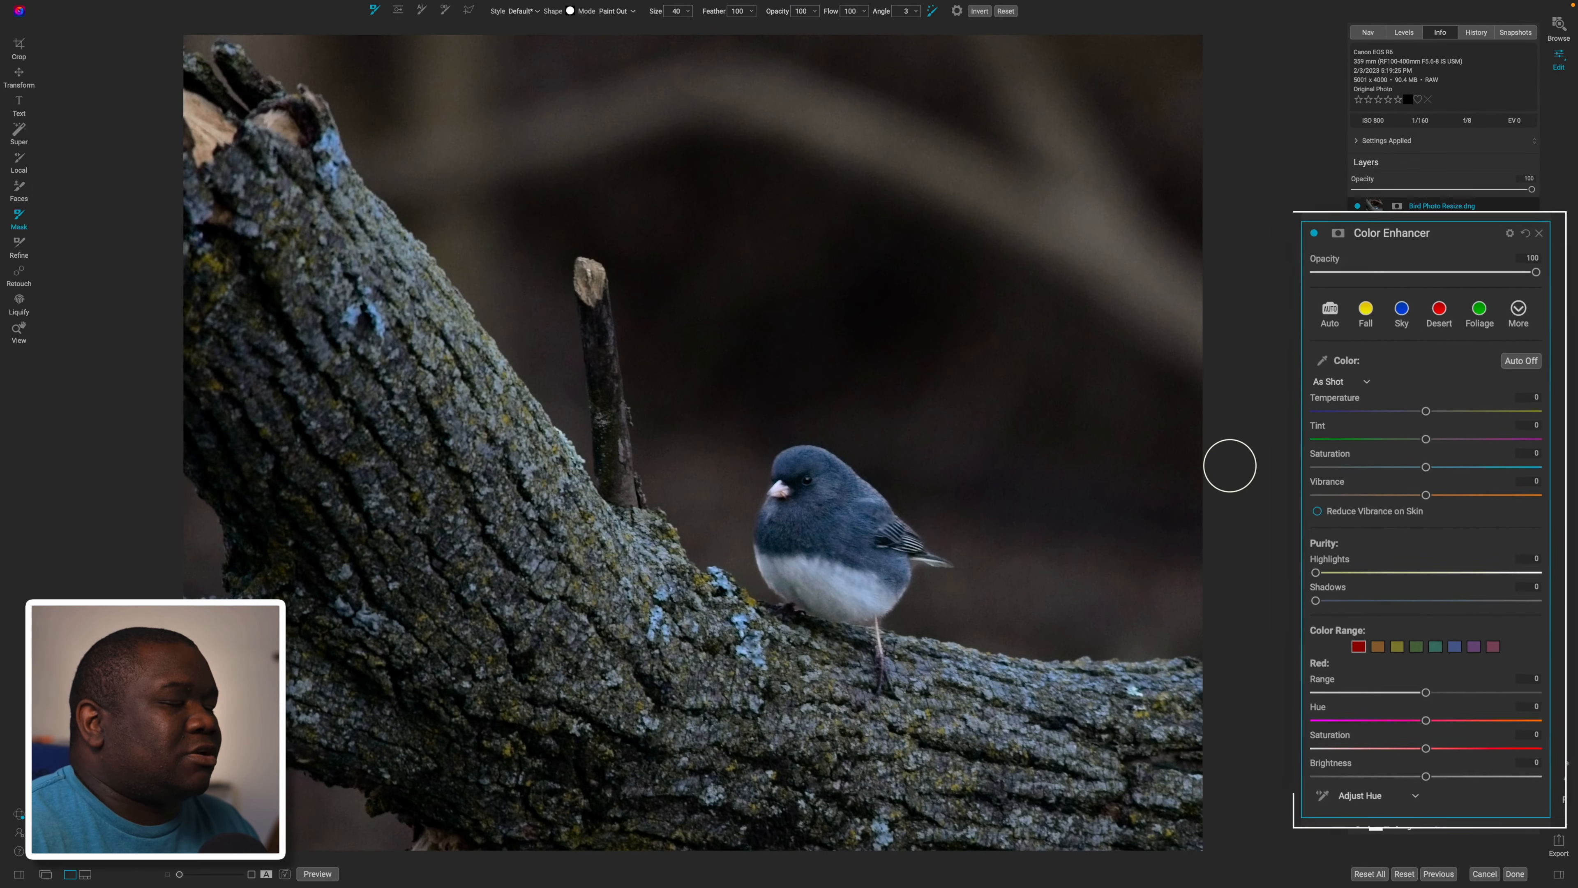
pyautogui.doubleClick(1400, 193)
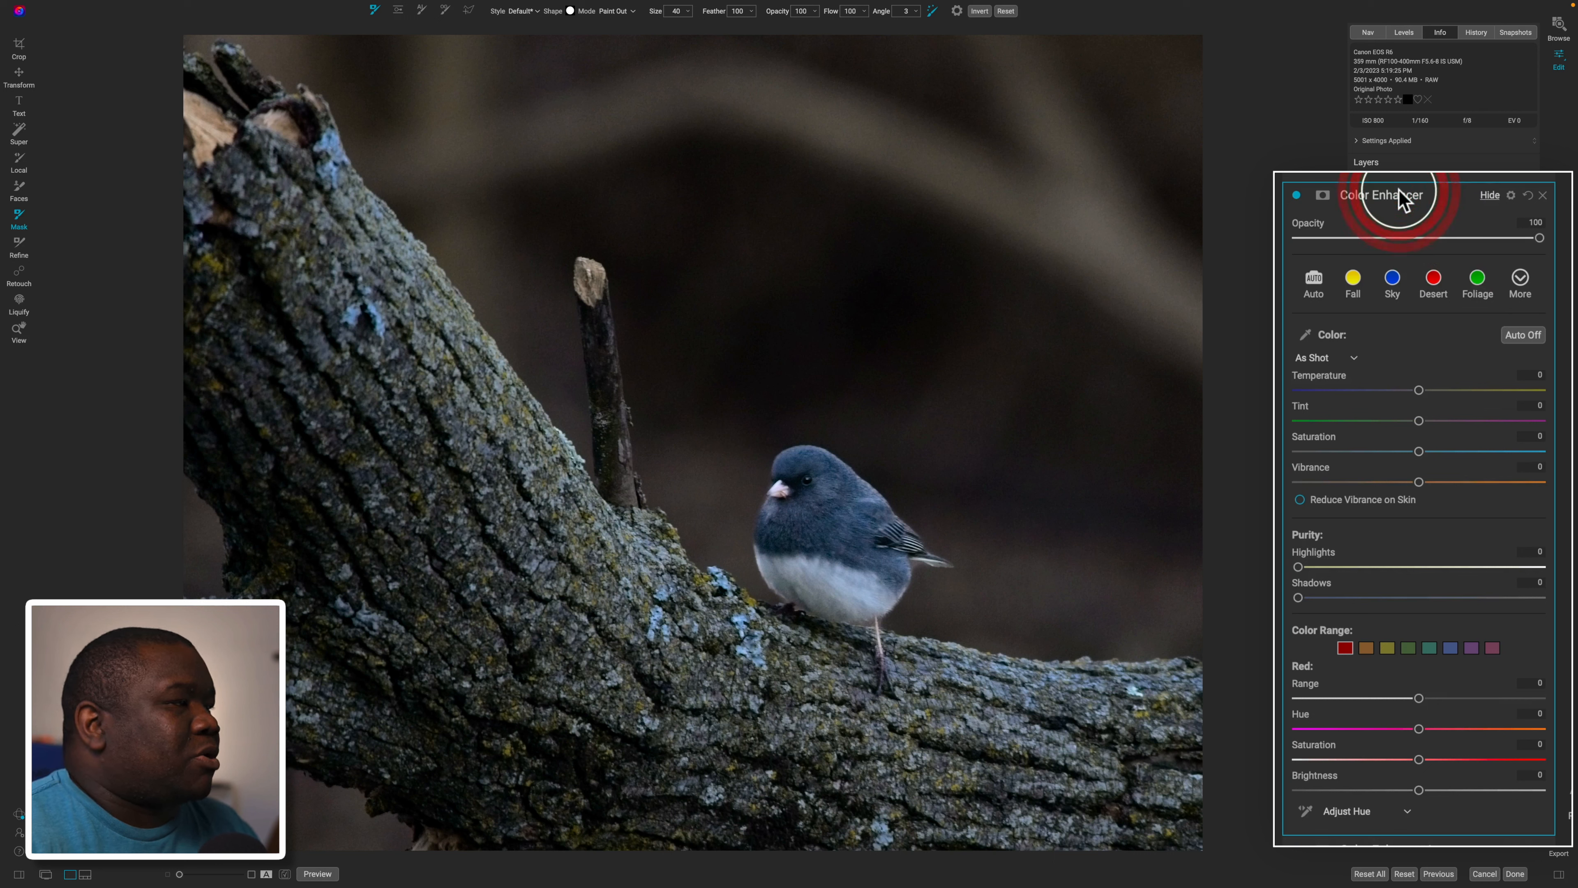
pyautogui.write('Bird Pop')
pyautogui.press('Return')
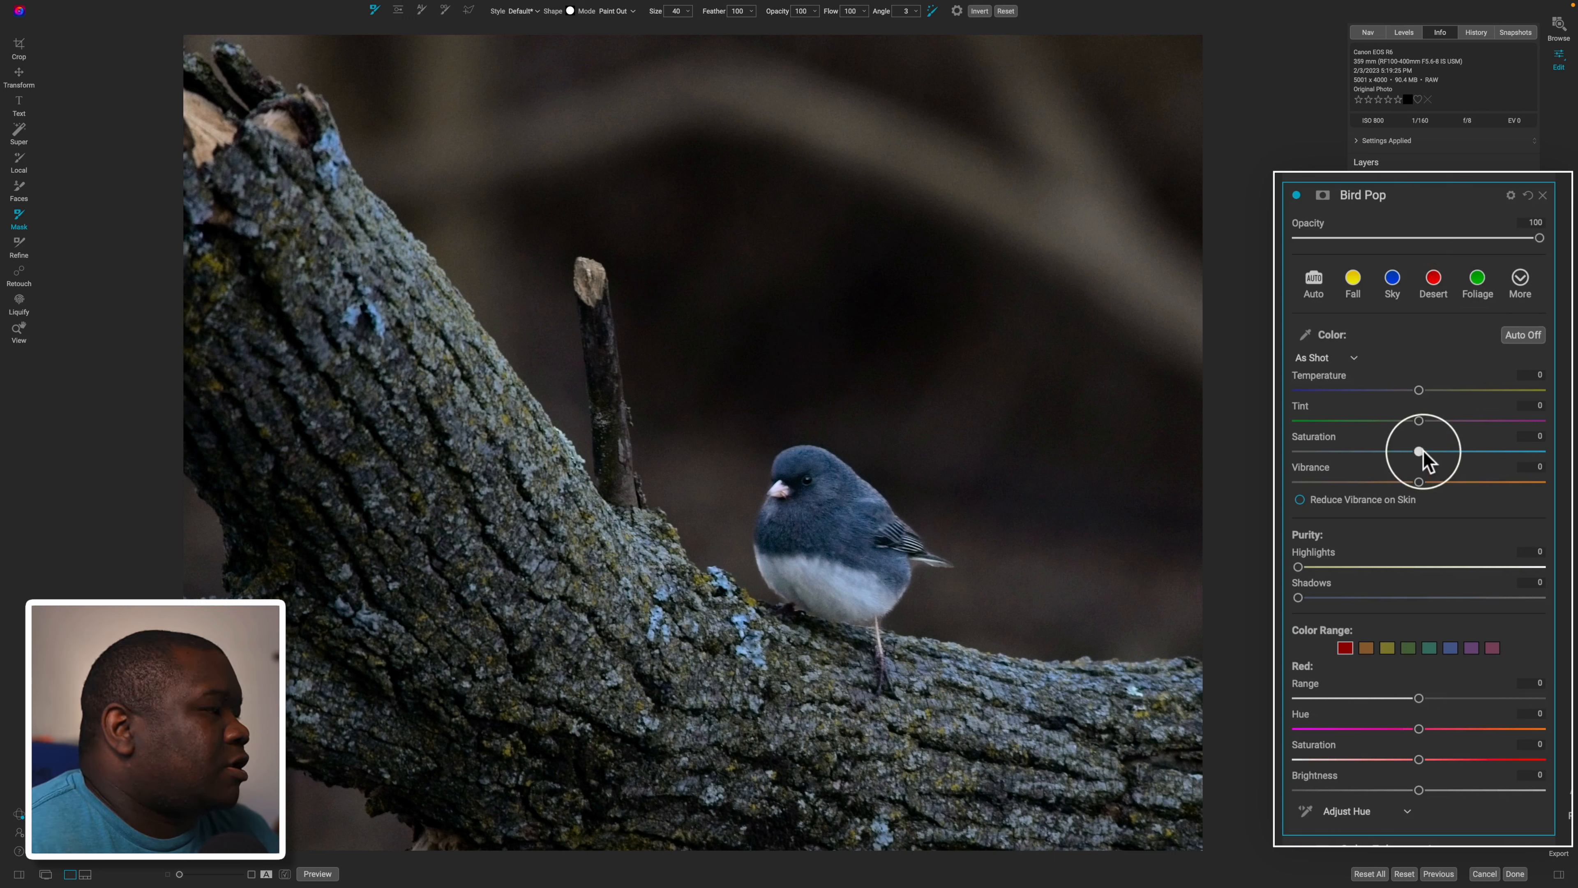
# Set Bird Pop's overall Saturation to 38 and Vibrance to 15, and the Blue range's Brightness to 19 and Saturation to 7
pyautogui.moveTo(1418, 451); pyautogui.dragTo(1439, 481)
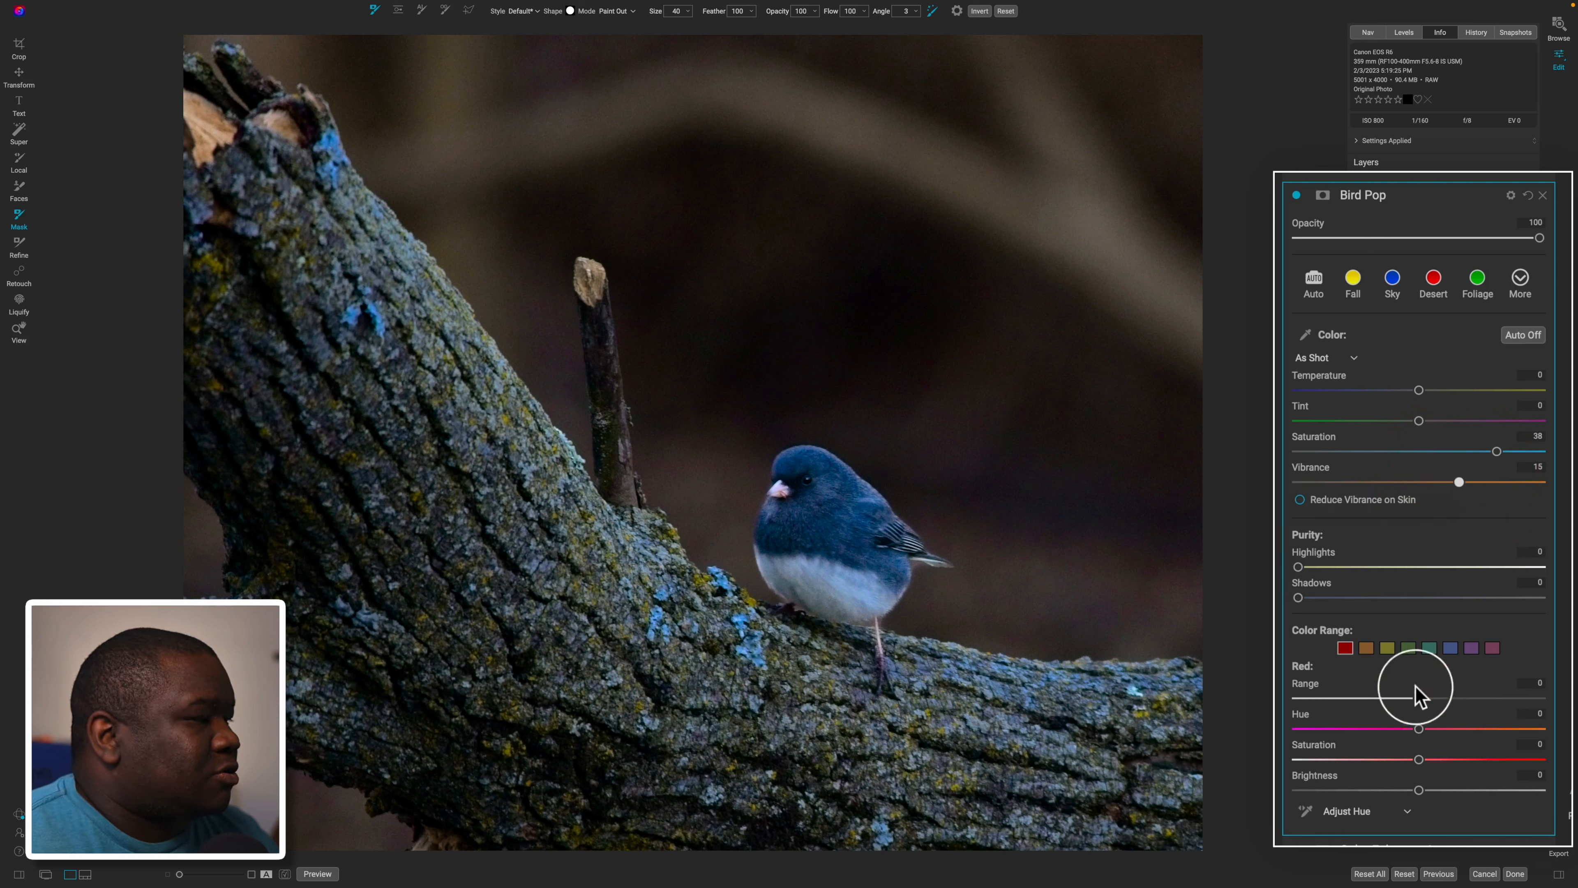
pyautogui.click(1449, 649)
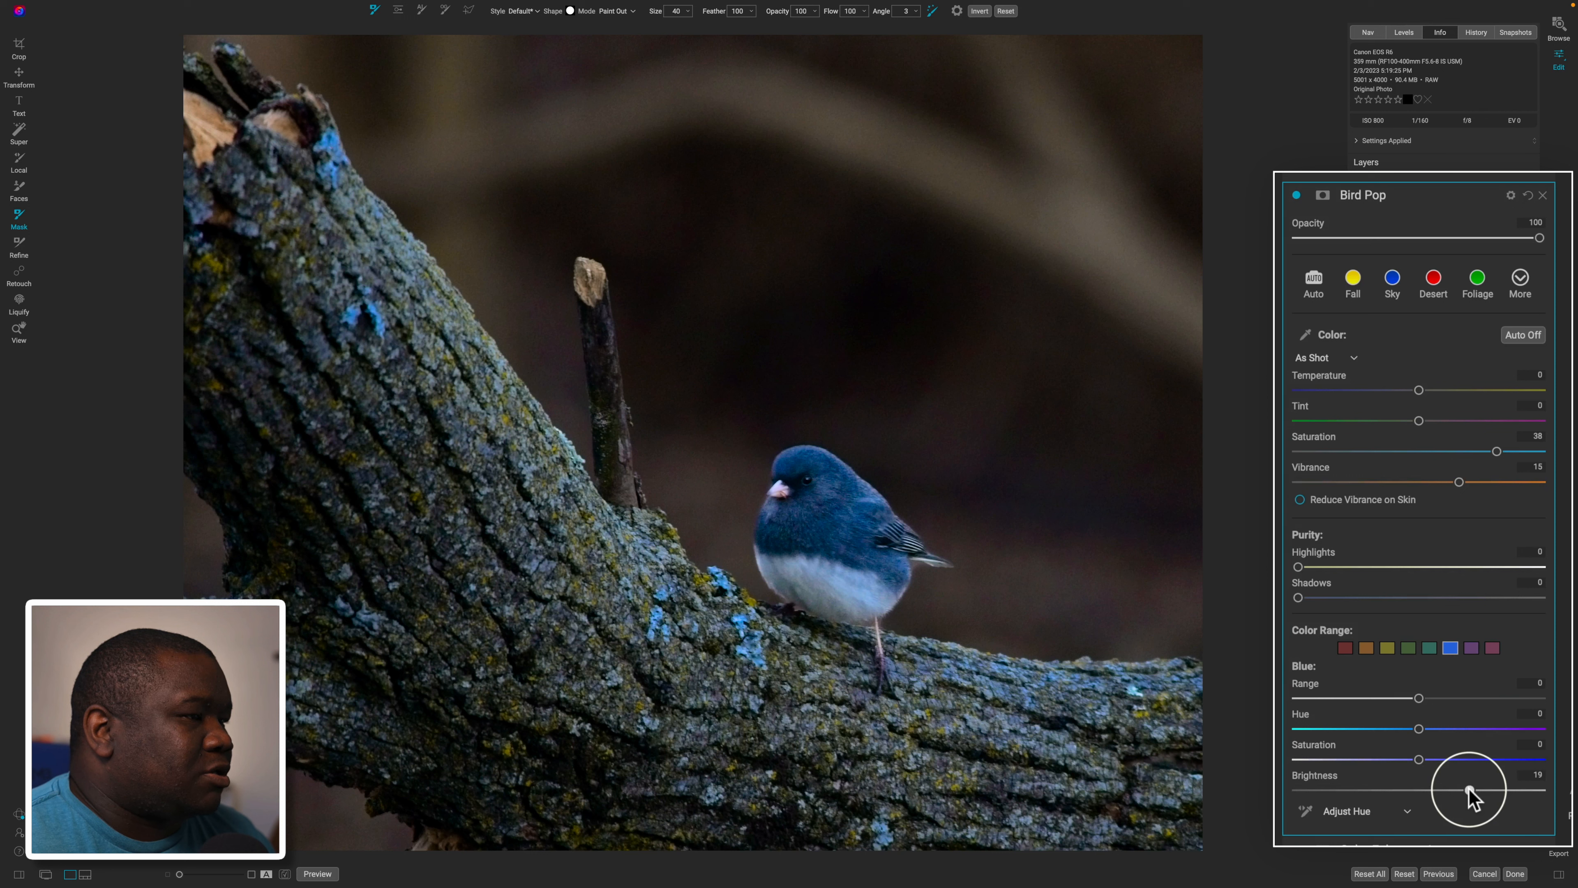
pyautogui.click(1468, 789)
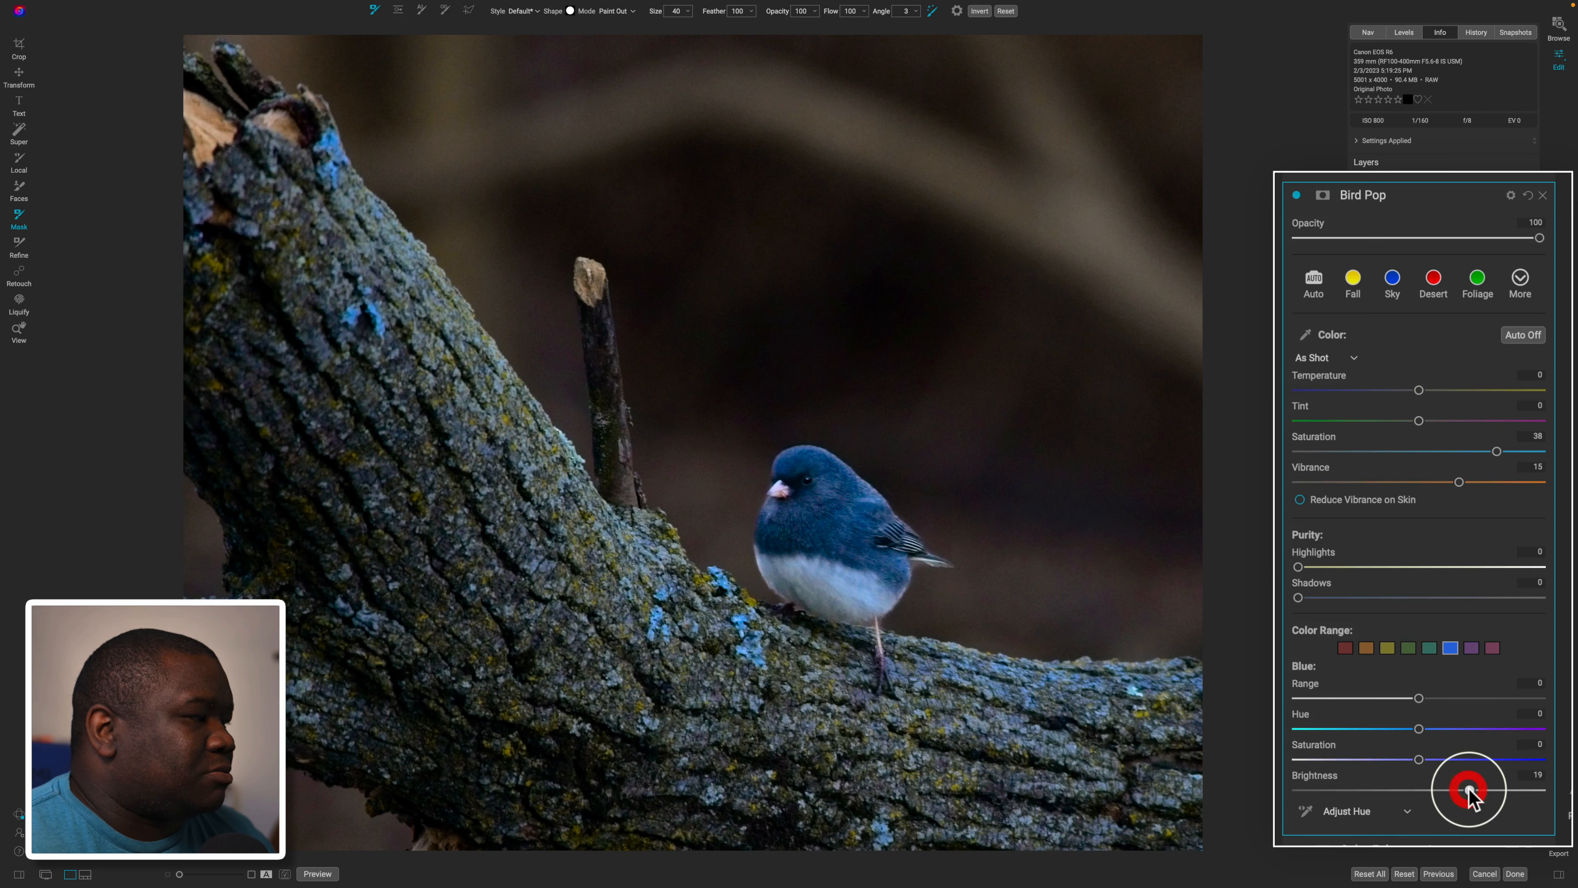
pyautogui.click(1435, 759)
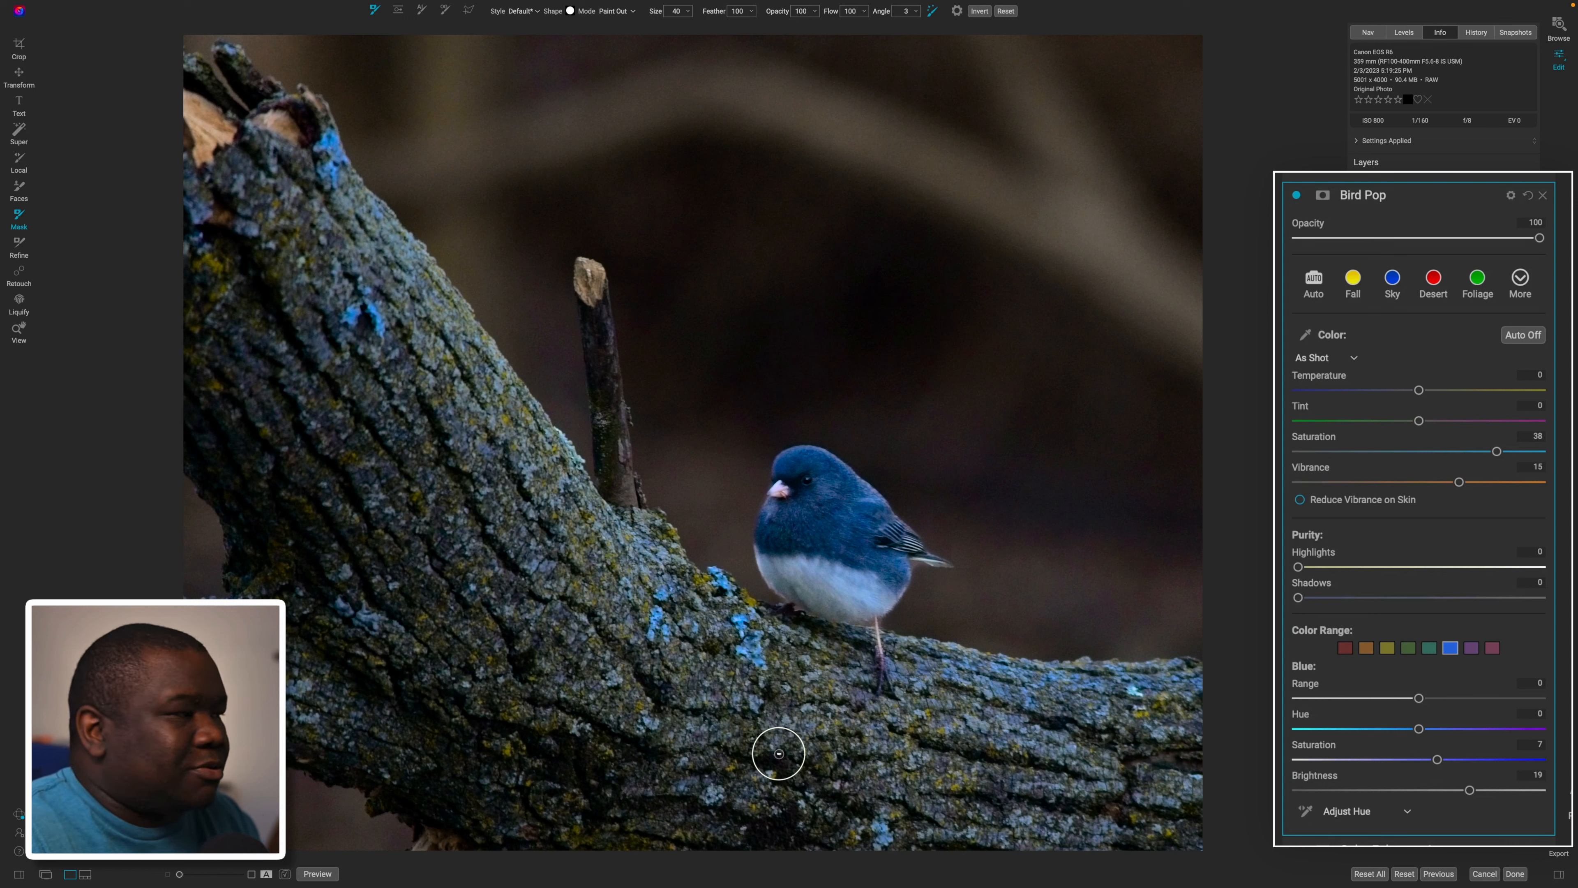
# Apply the AI Background mask with Paint Out so Bird Pop affects only the bird, and compare before and after
pyautogui.click(1323, 195)
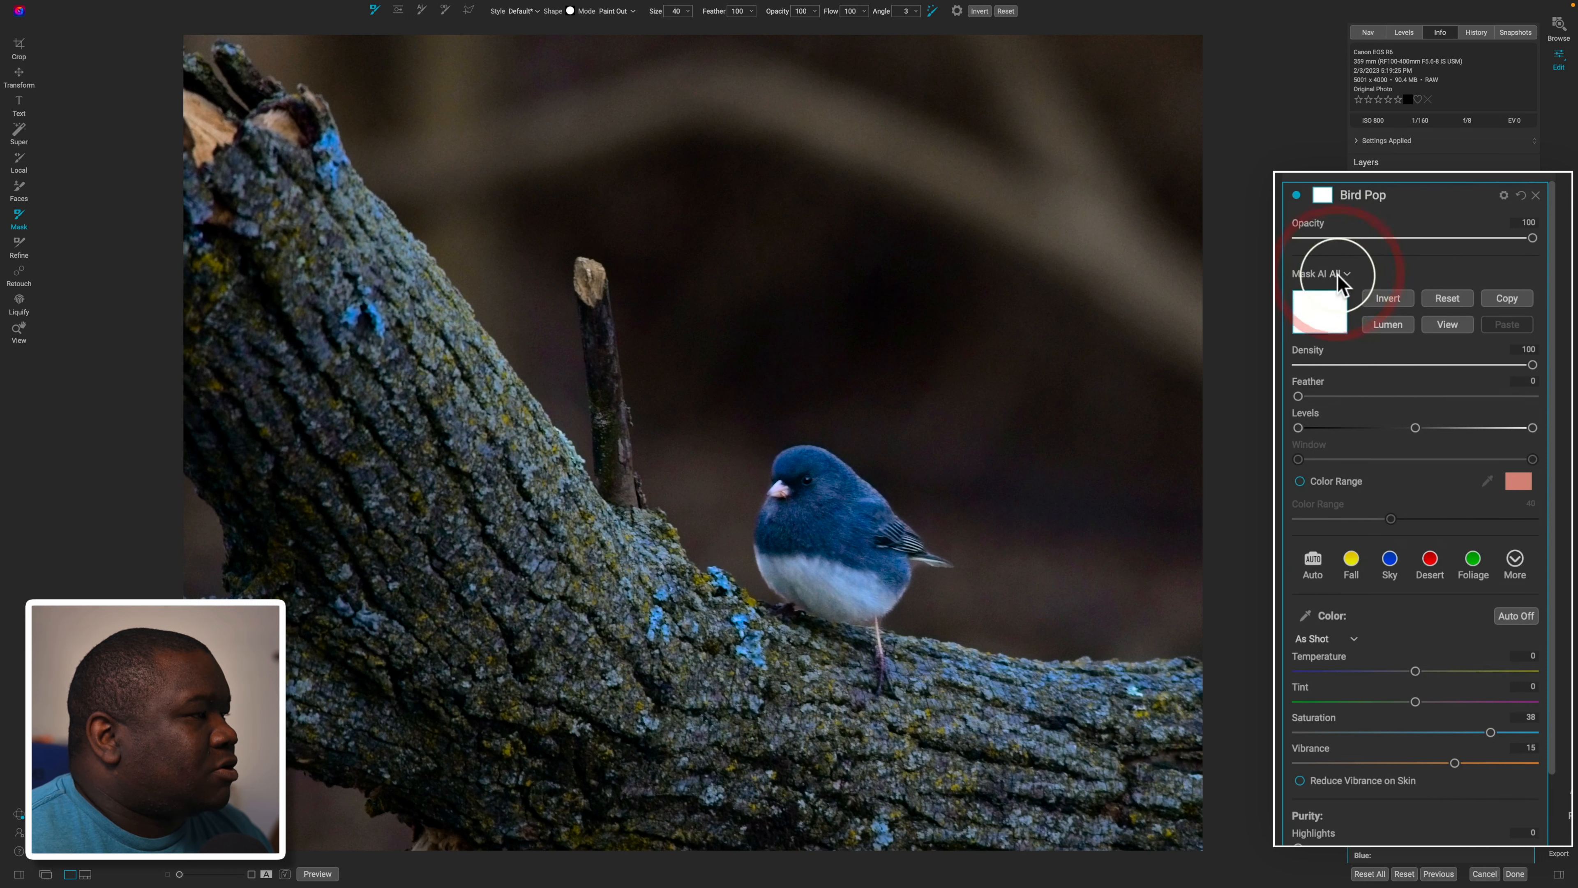
pyautogui.click(1338, 274)
pyautogui.click(1332, 486)
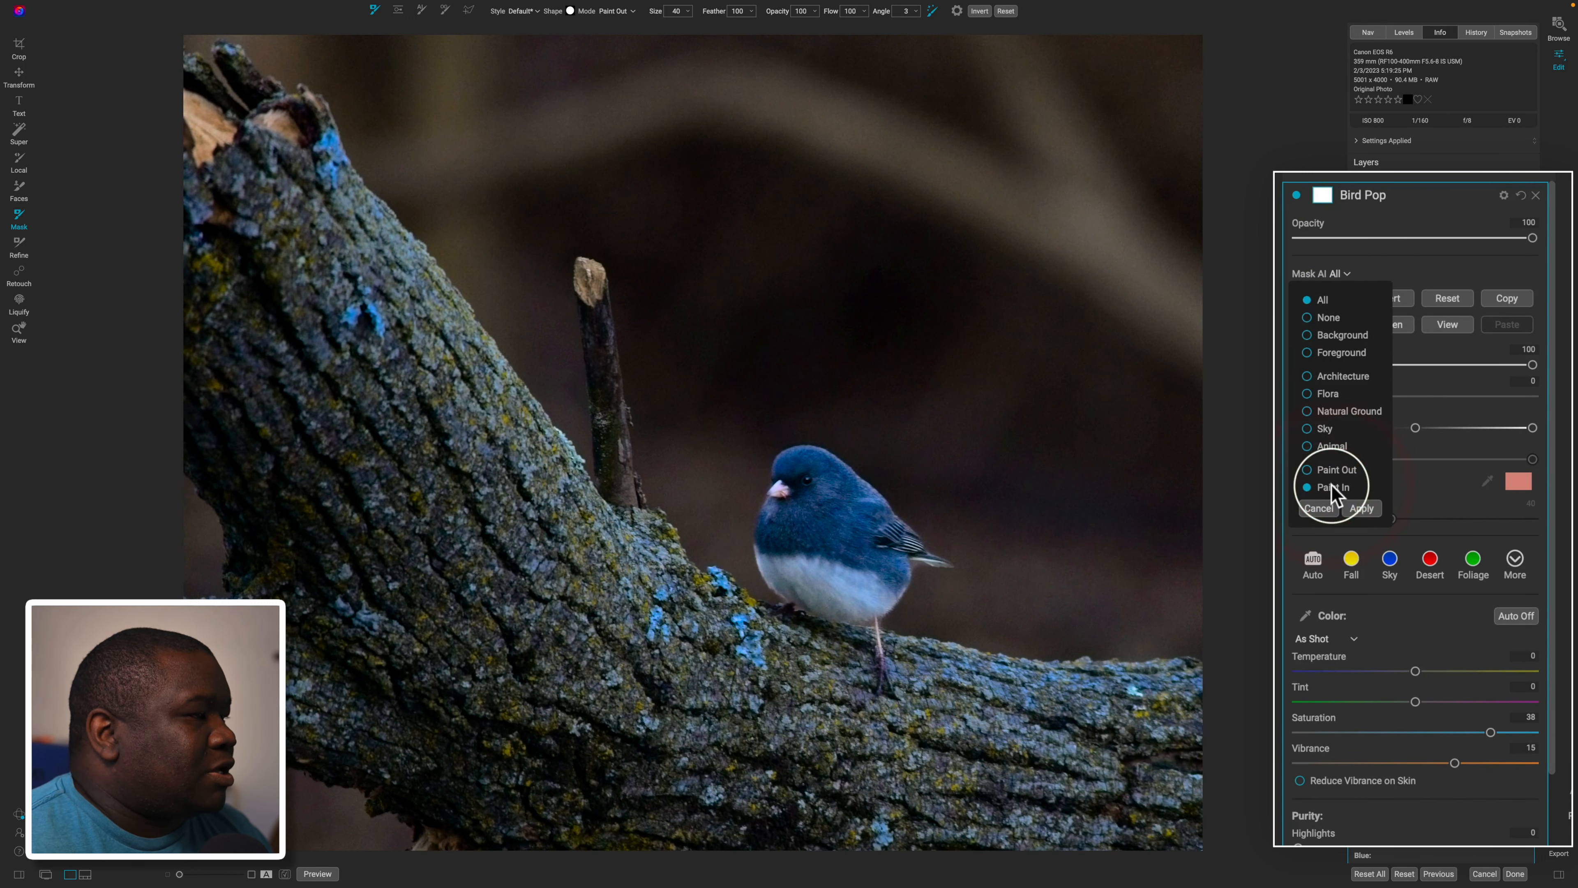
pyautogui.click(1332, 469)
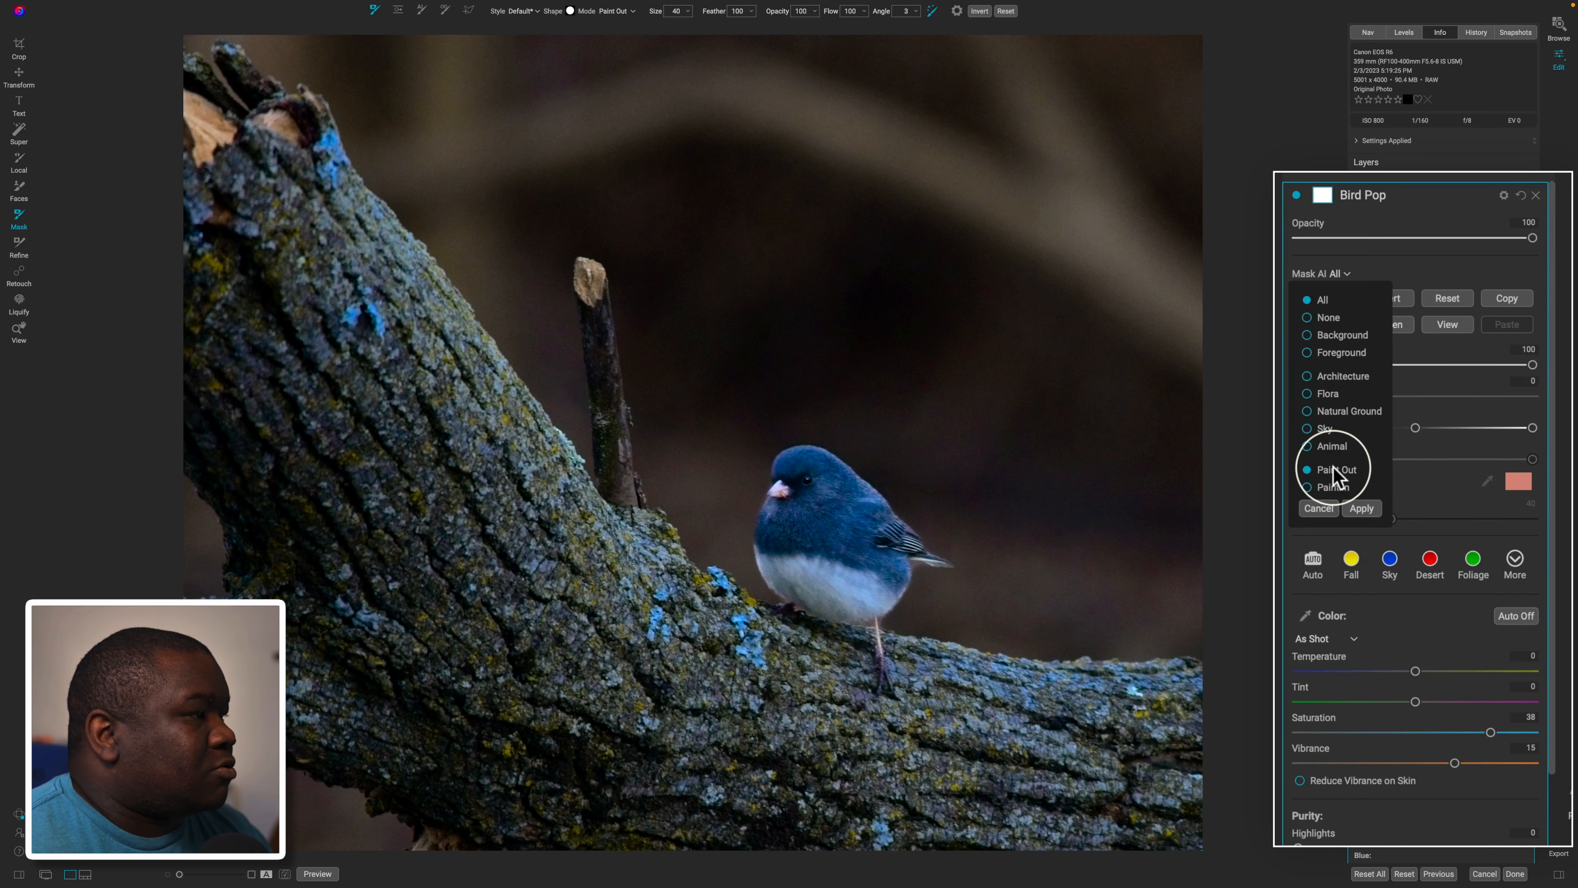
pyautogui.click(1336, 338)
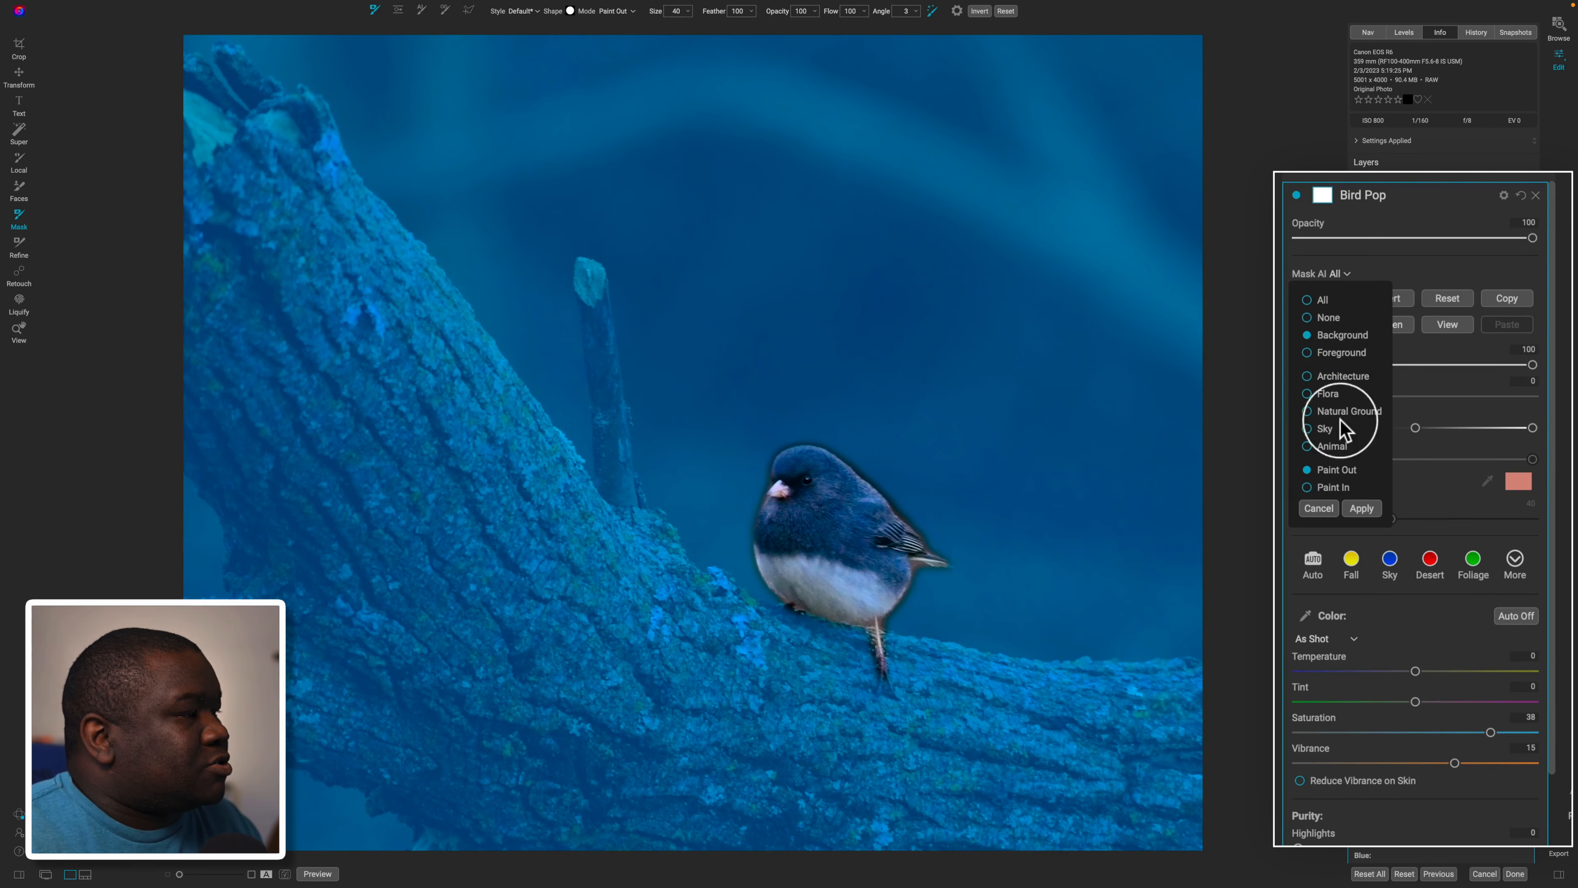
pyautogui.click(1361, 508)
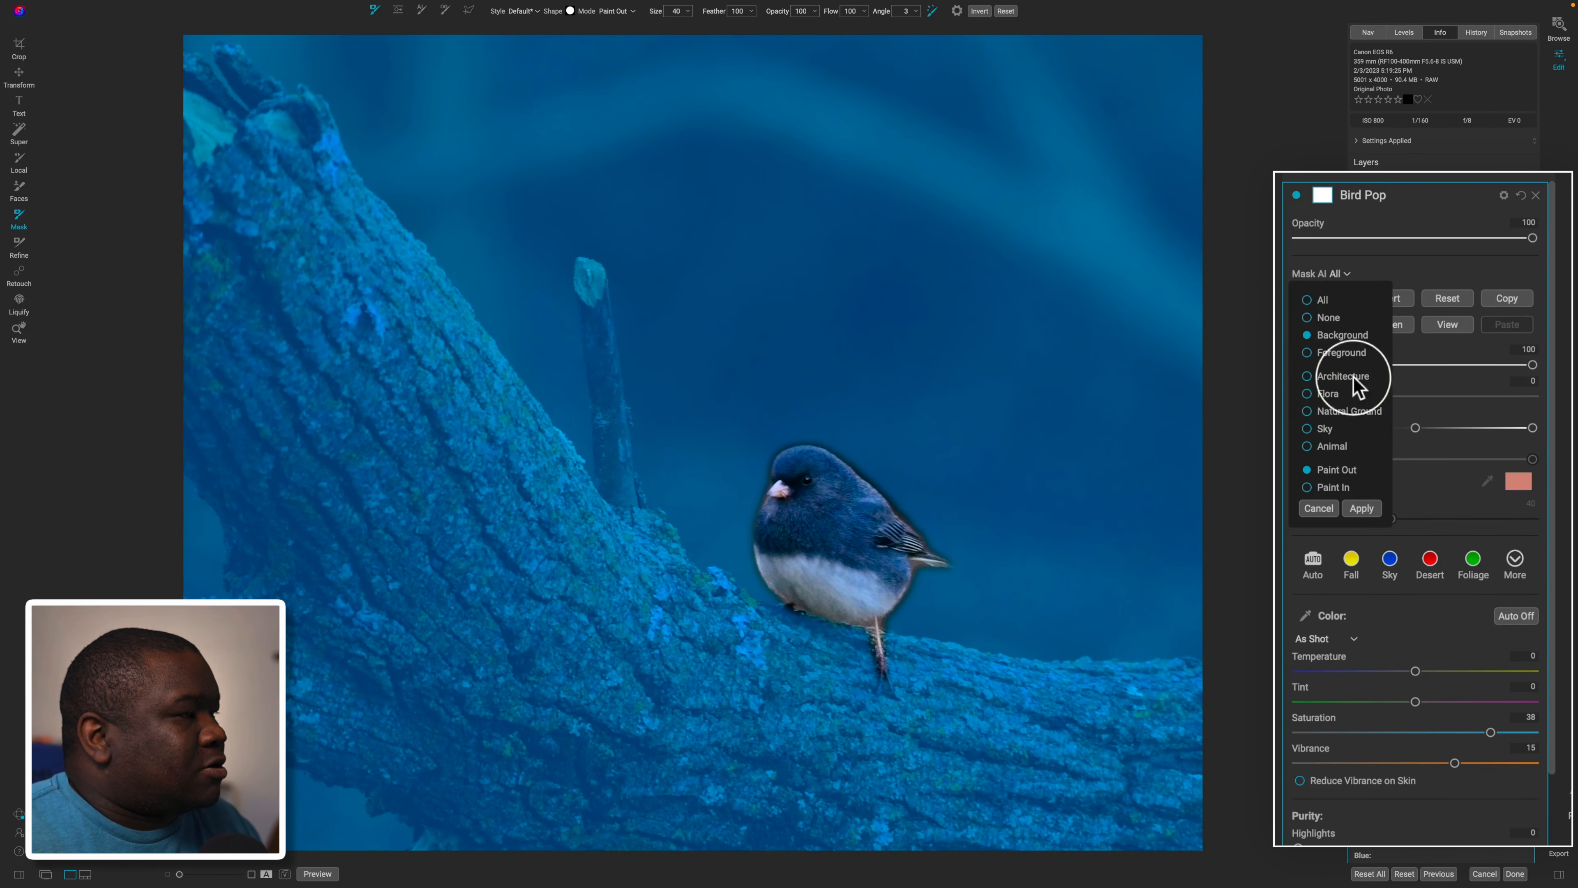
pyautogui.click(1370, 509)
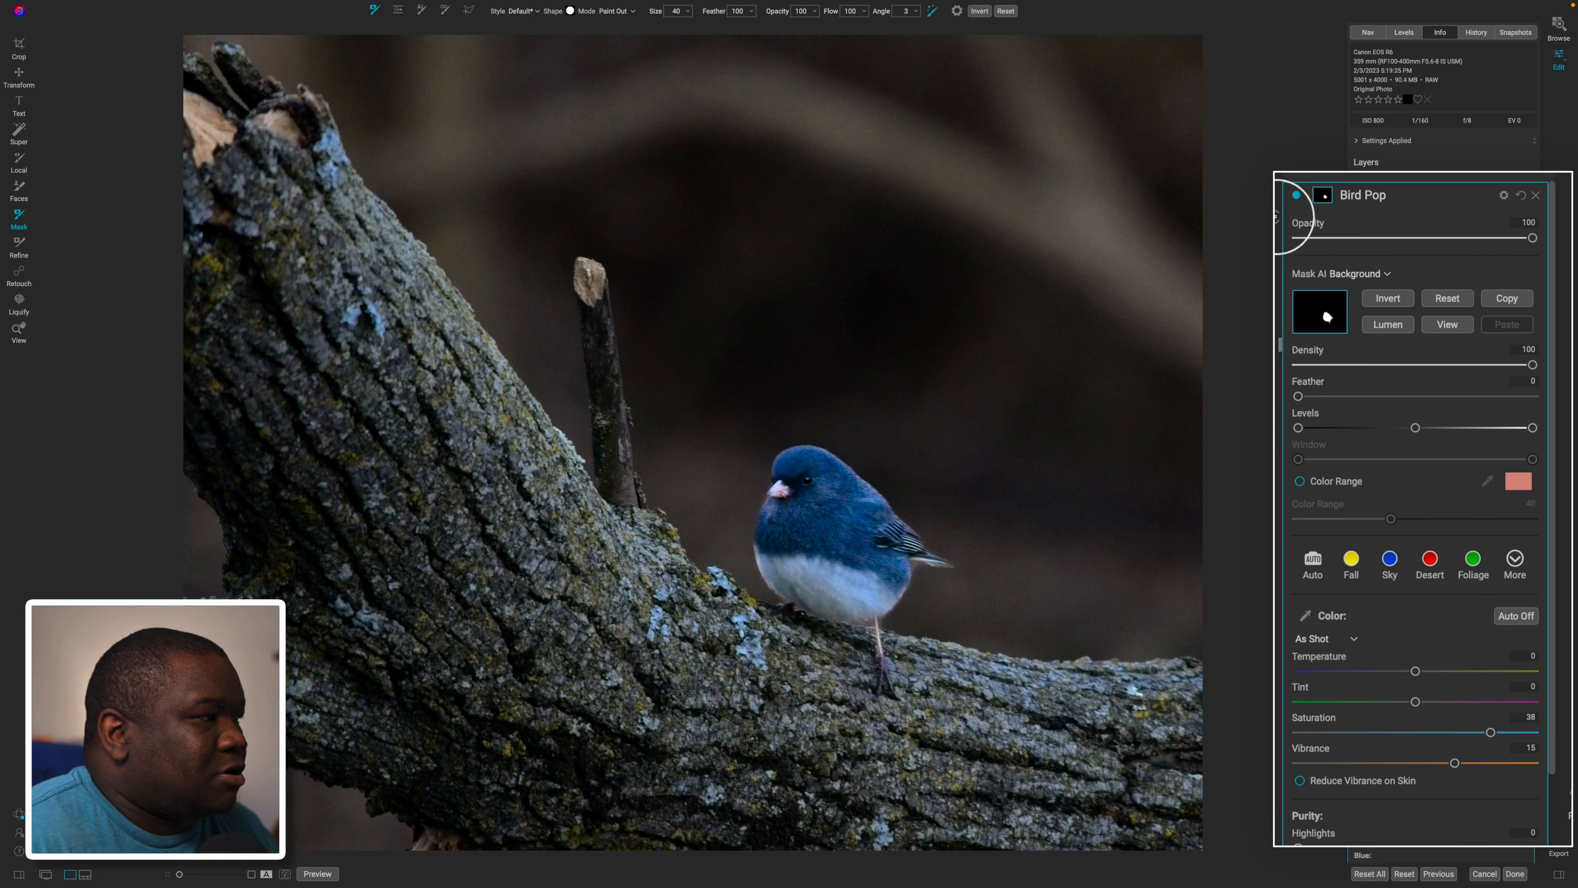
pyautogui.click(1298, 196)
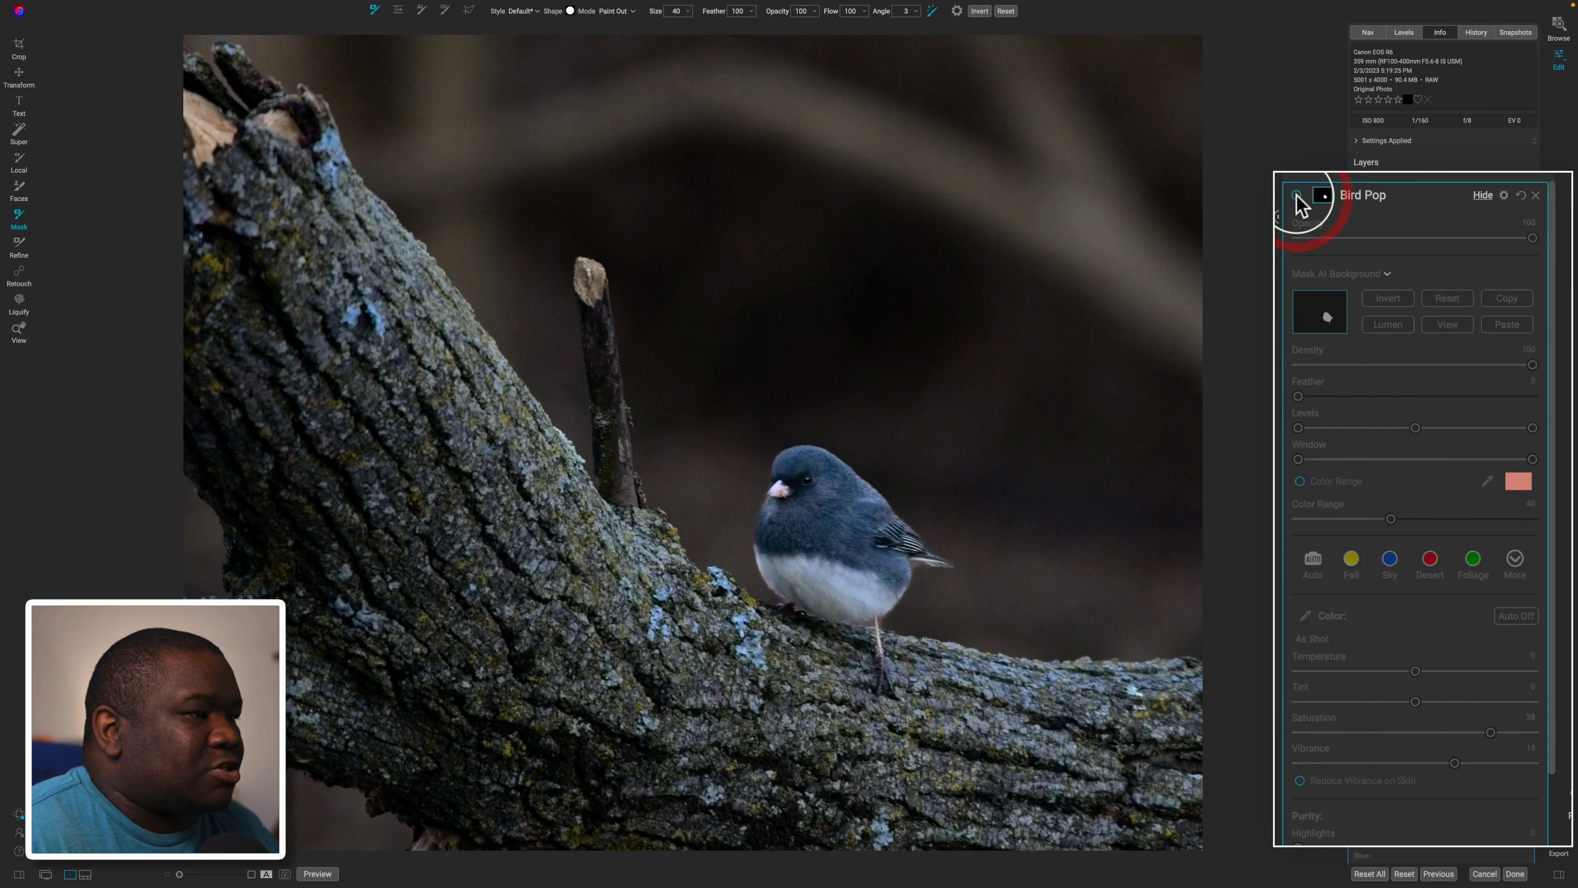
pyautogui.click(1298, 197)
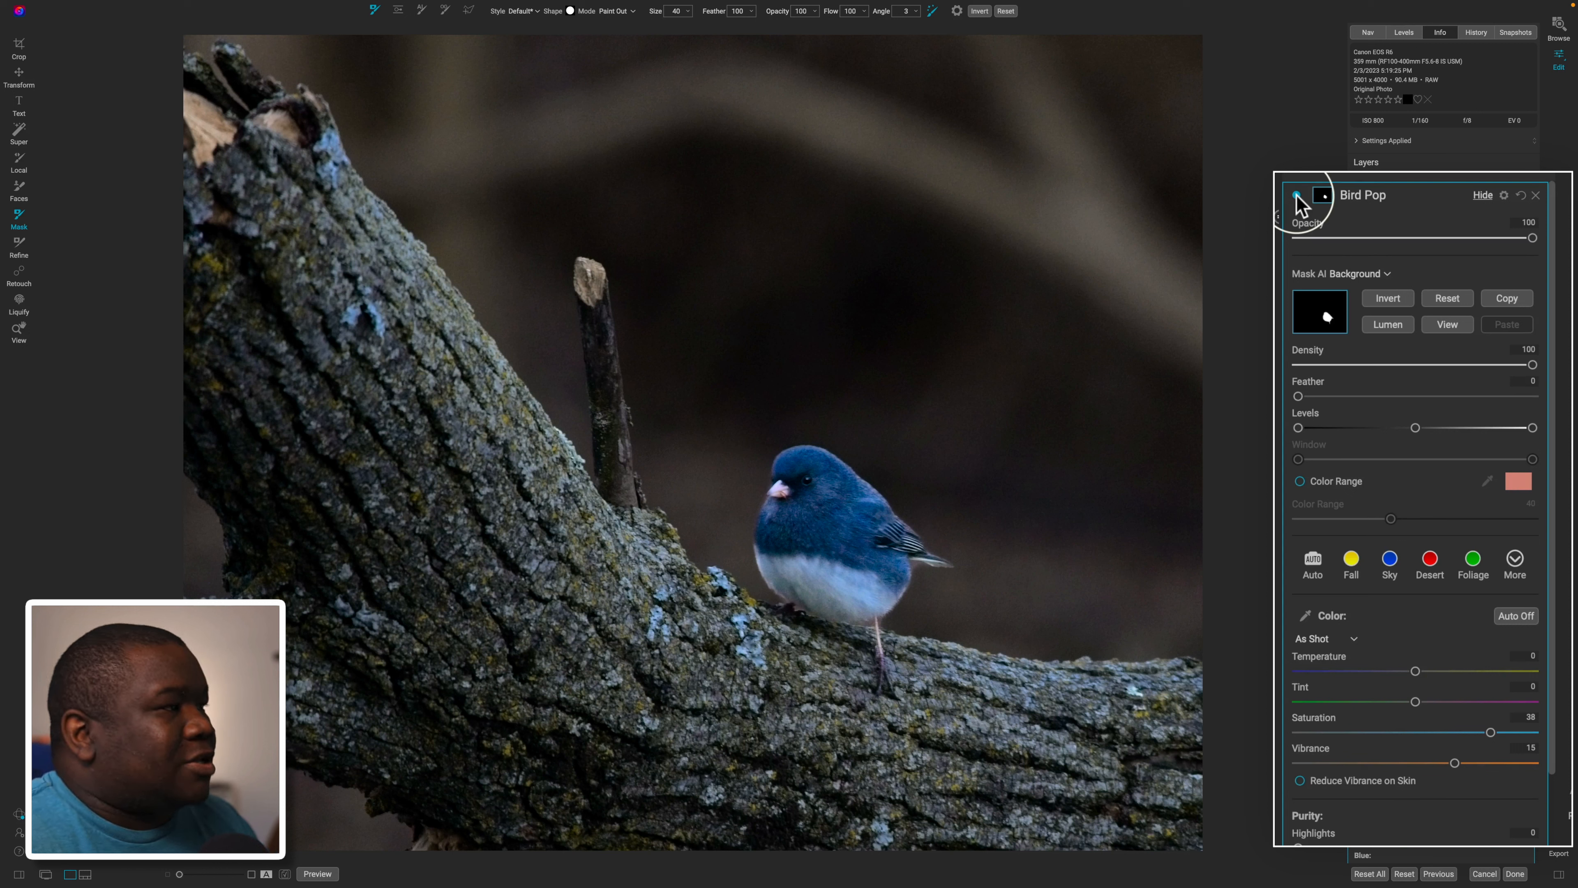
# Add a Dynamic Contrast filter and reduce its Opacity to 64
pyautogui.click(1442, 302)
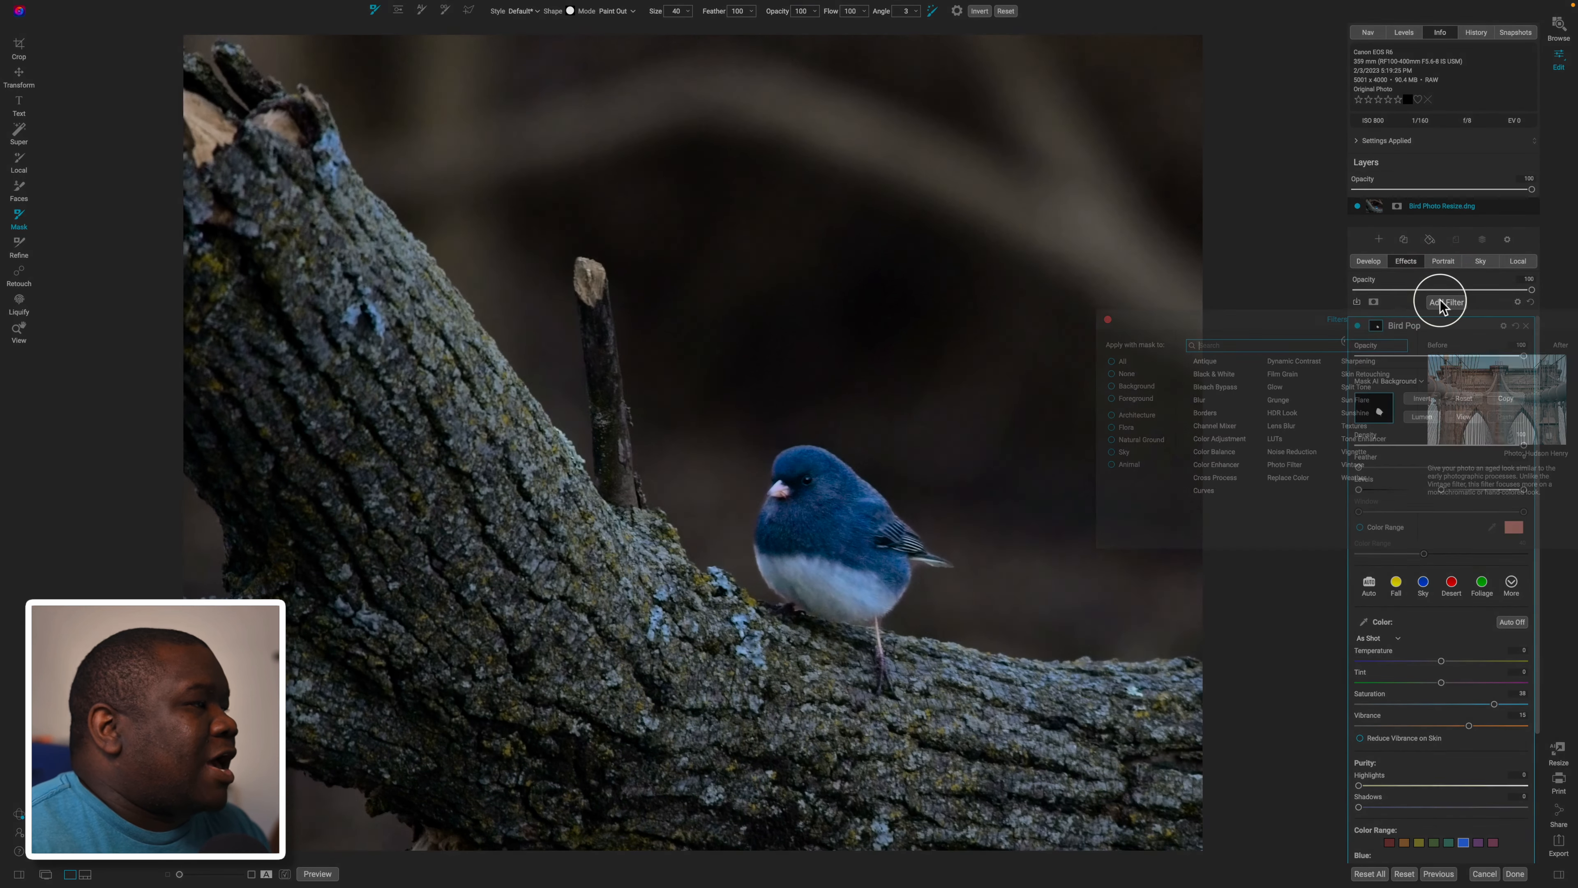
pyautogui.click(1282, 364)
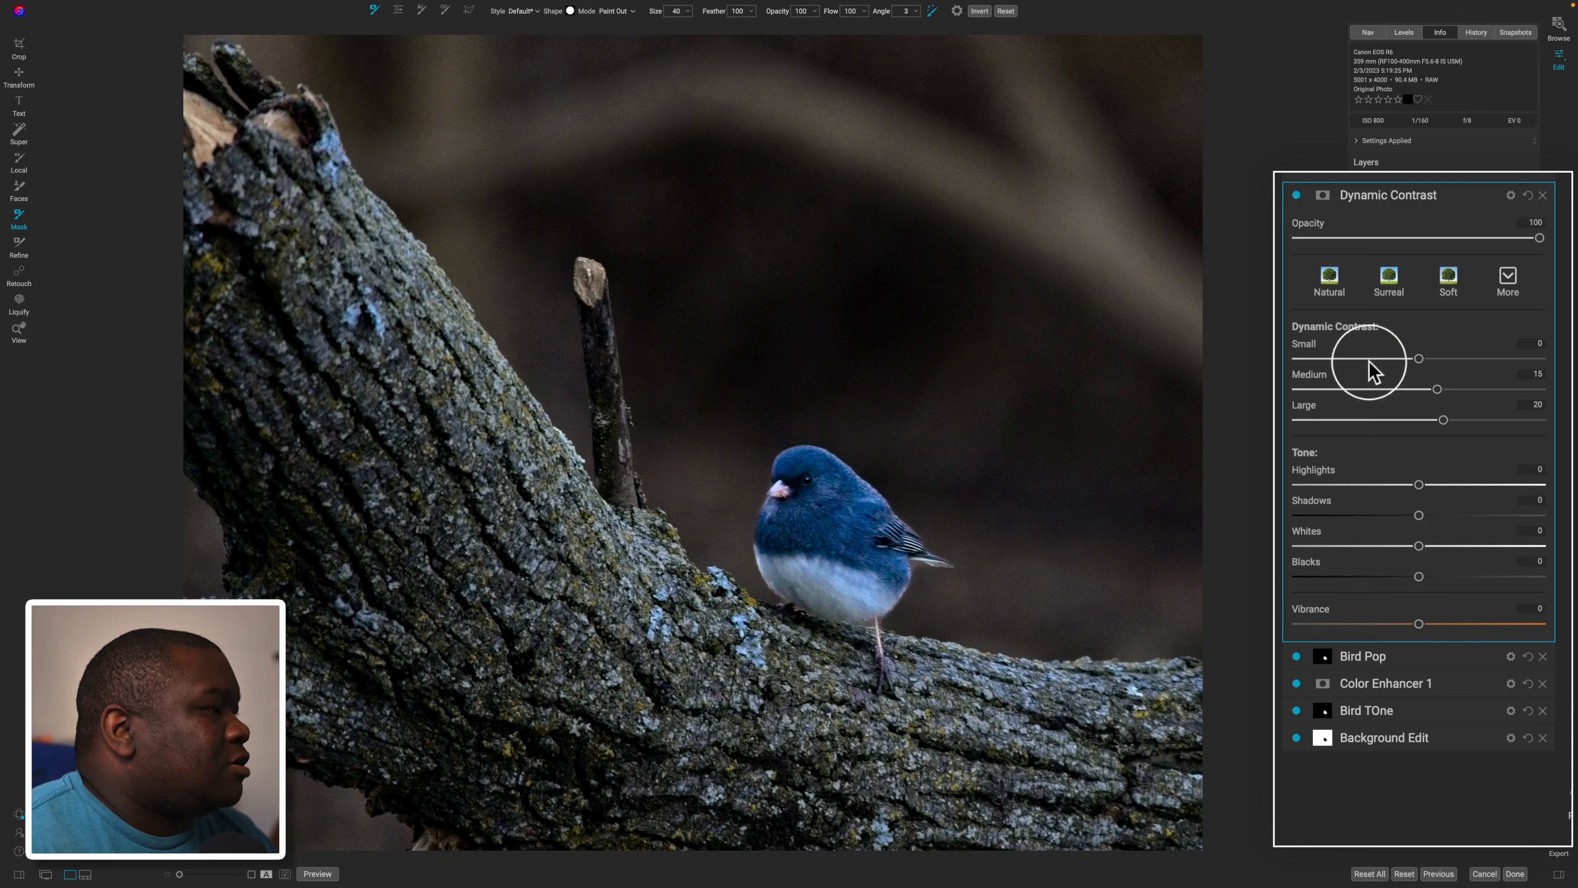
pyautogui.moveTo(1537, 238); pyautogui.dragTo(1452, 240)
# Apply the AI Background mask with Paint Out to the Dynamic Contrast filter so it affects only the bird
pyautogui.click(1322, 194)
pyautogui.click(1333, 276)
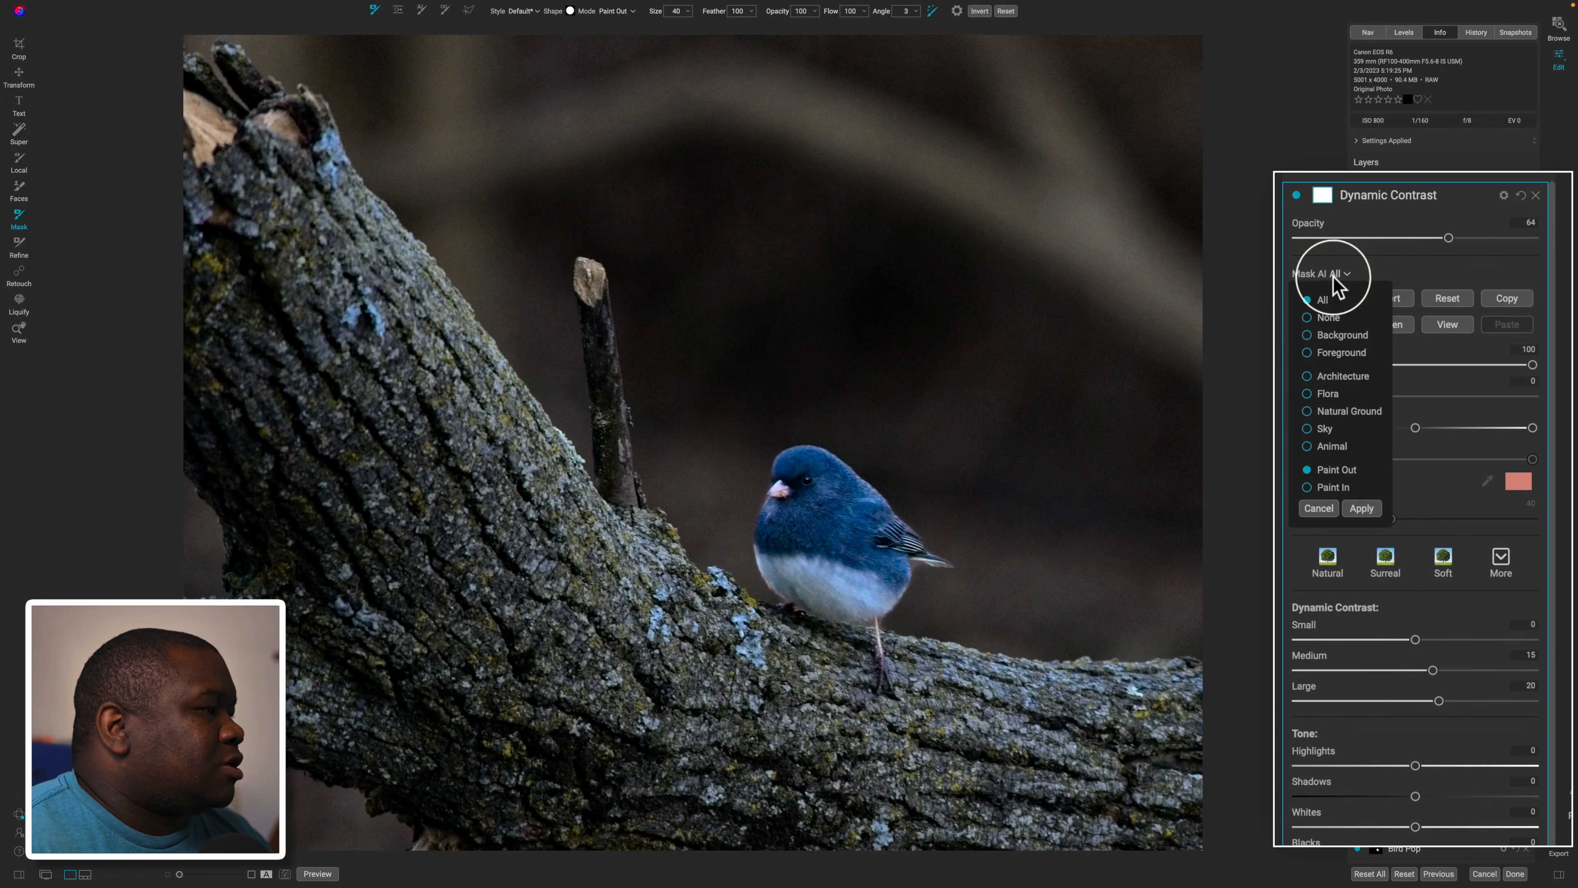
pyautogui.click(1344, 336)
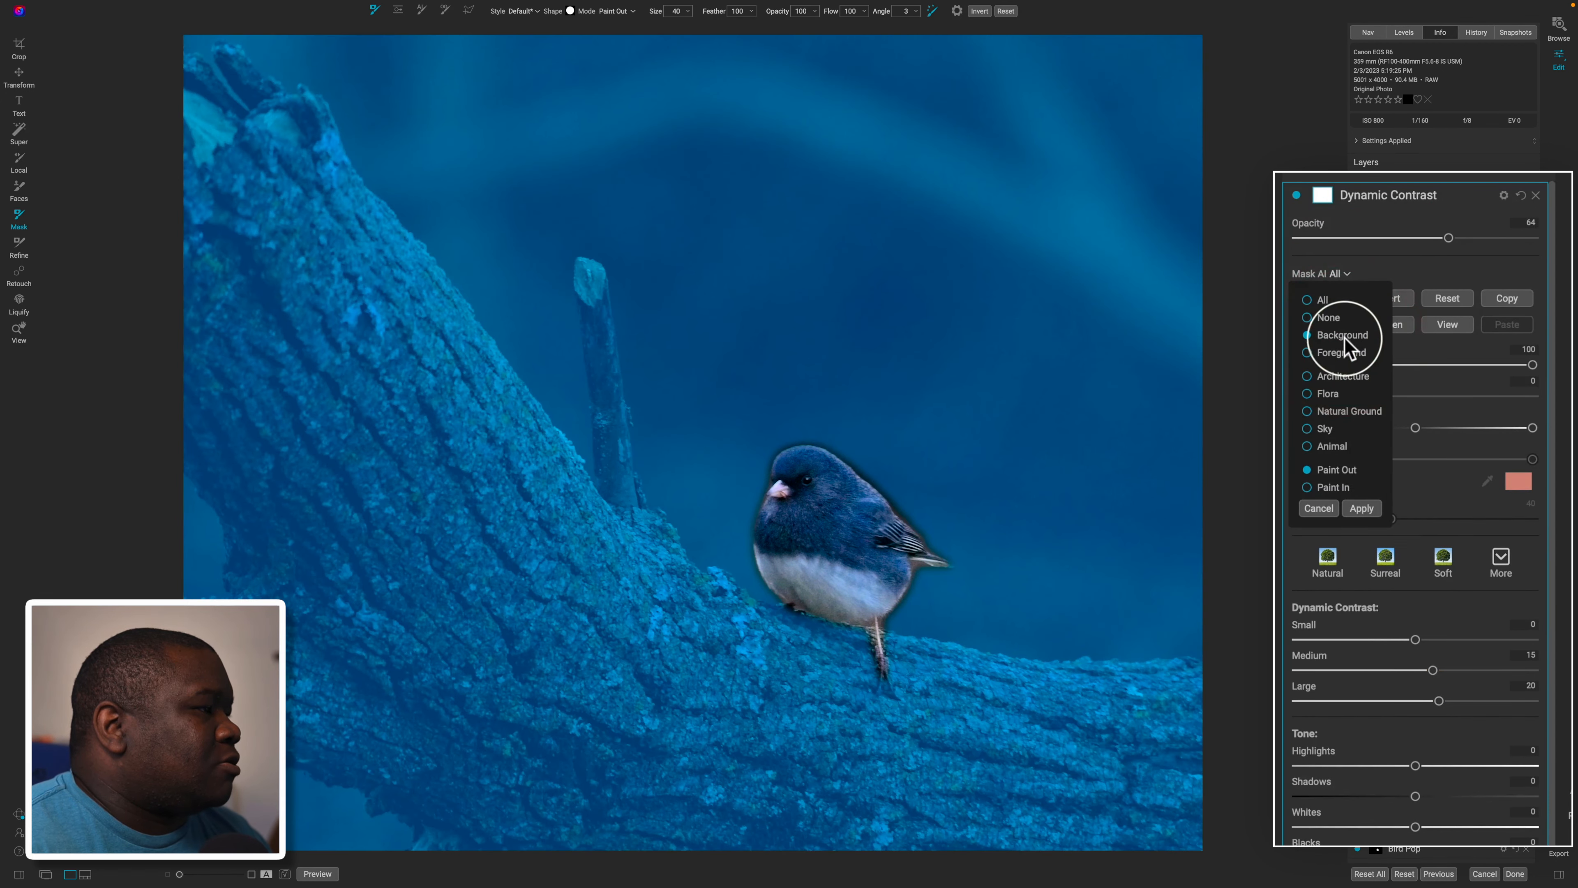
pyautogui.click(1362, 509)
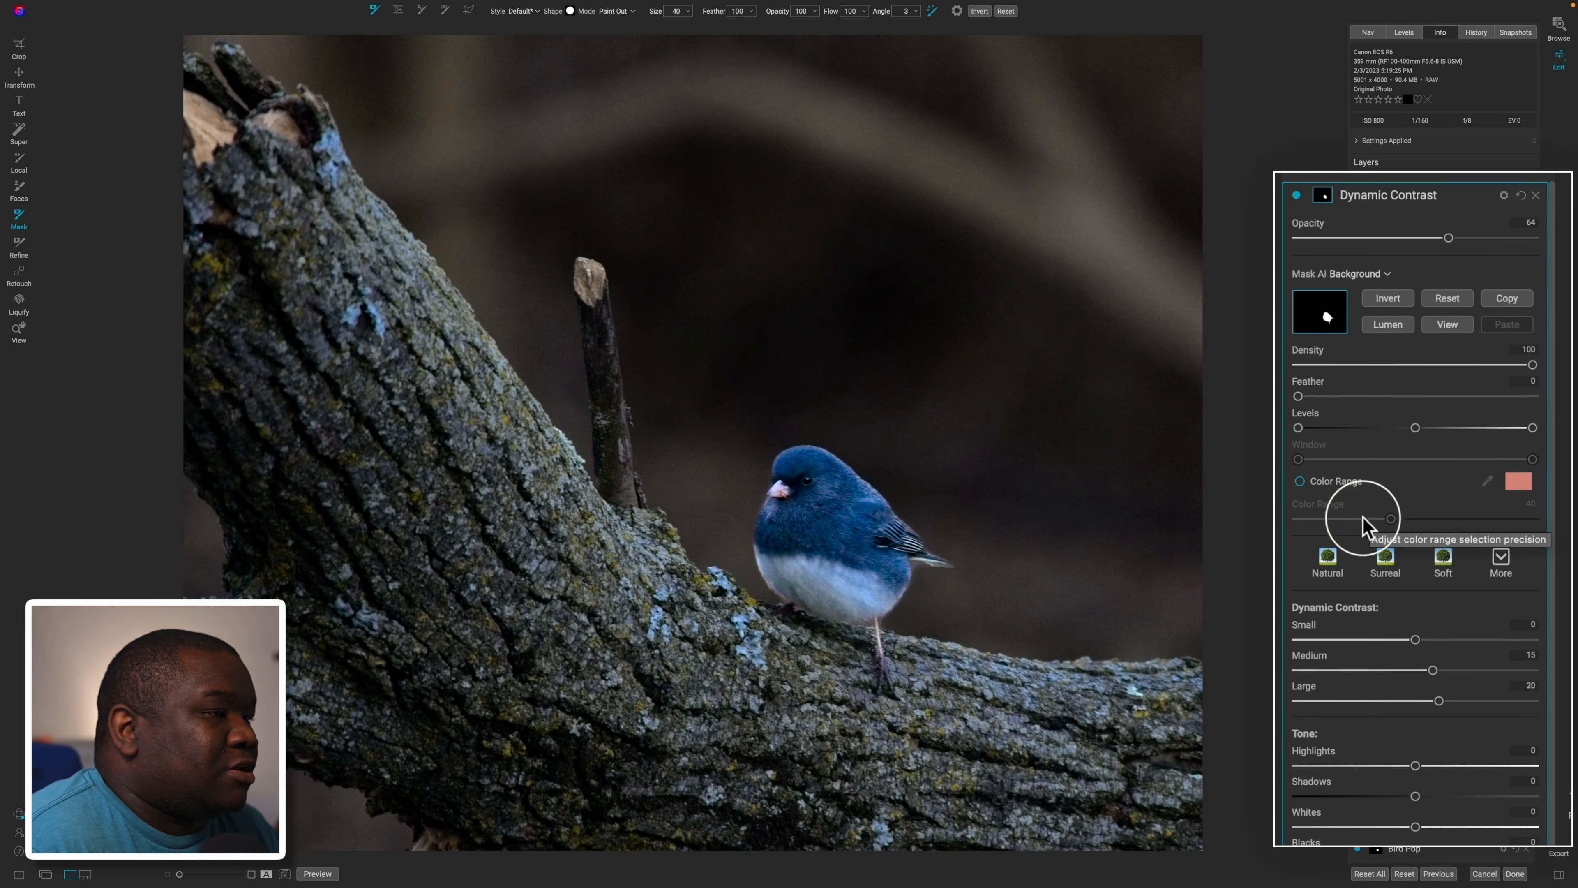
# Lower the Background Edit filter's Opacity to 90 and compare the photo before and after
pyautogui.click(1429, 205)
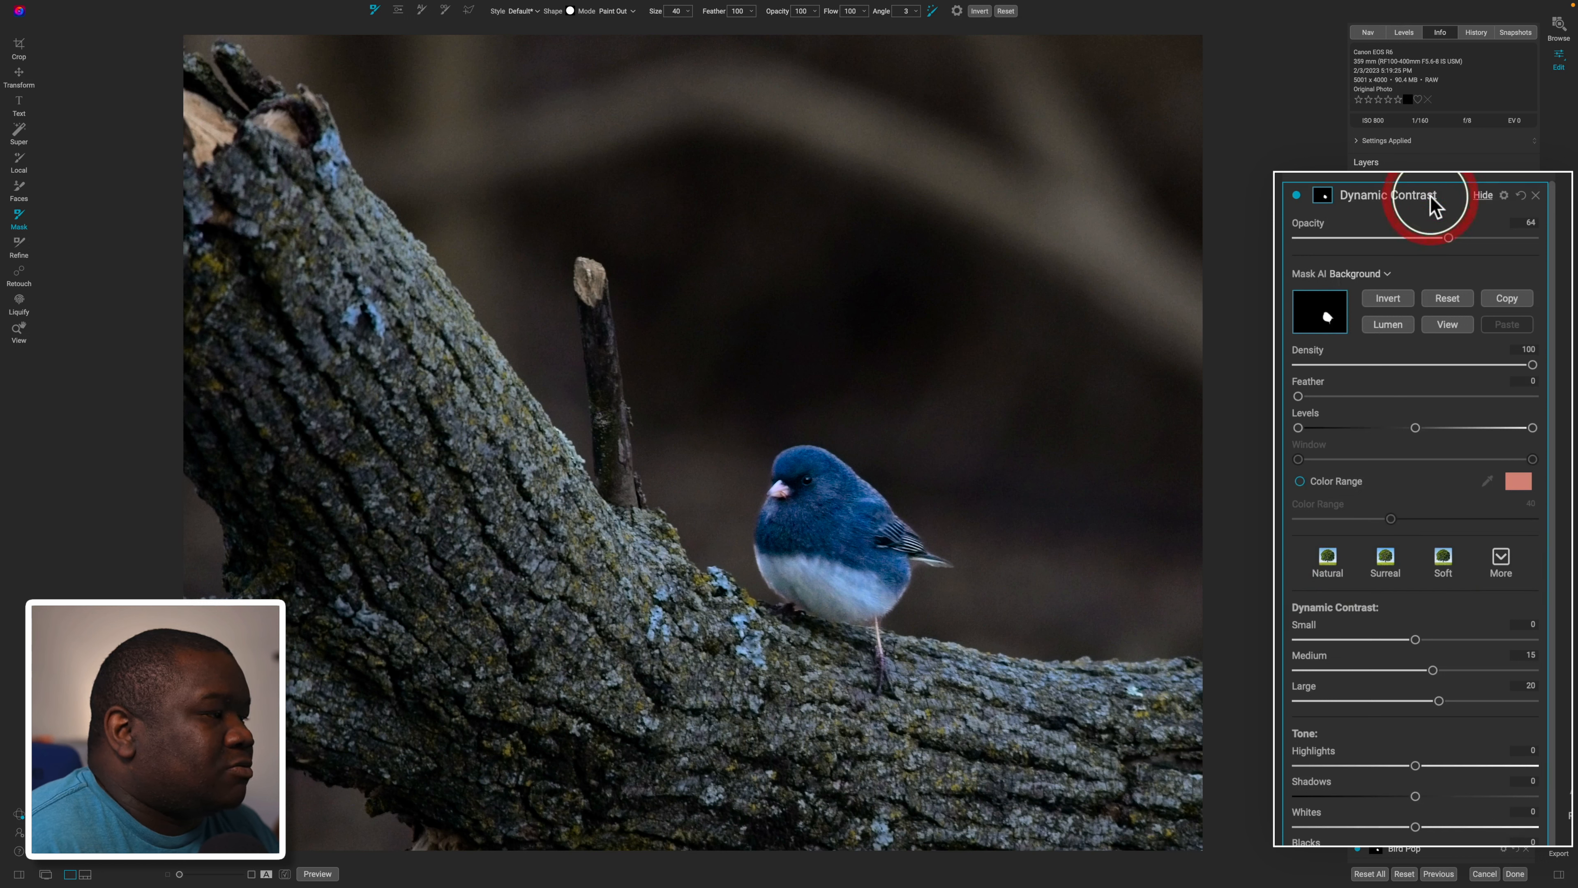
pyautogui.click(1392, 304)
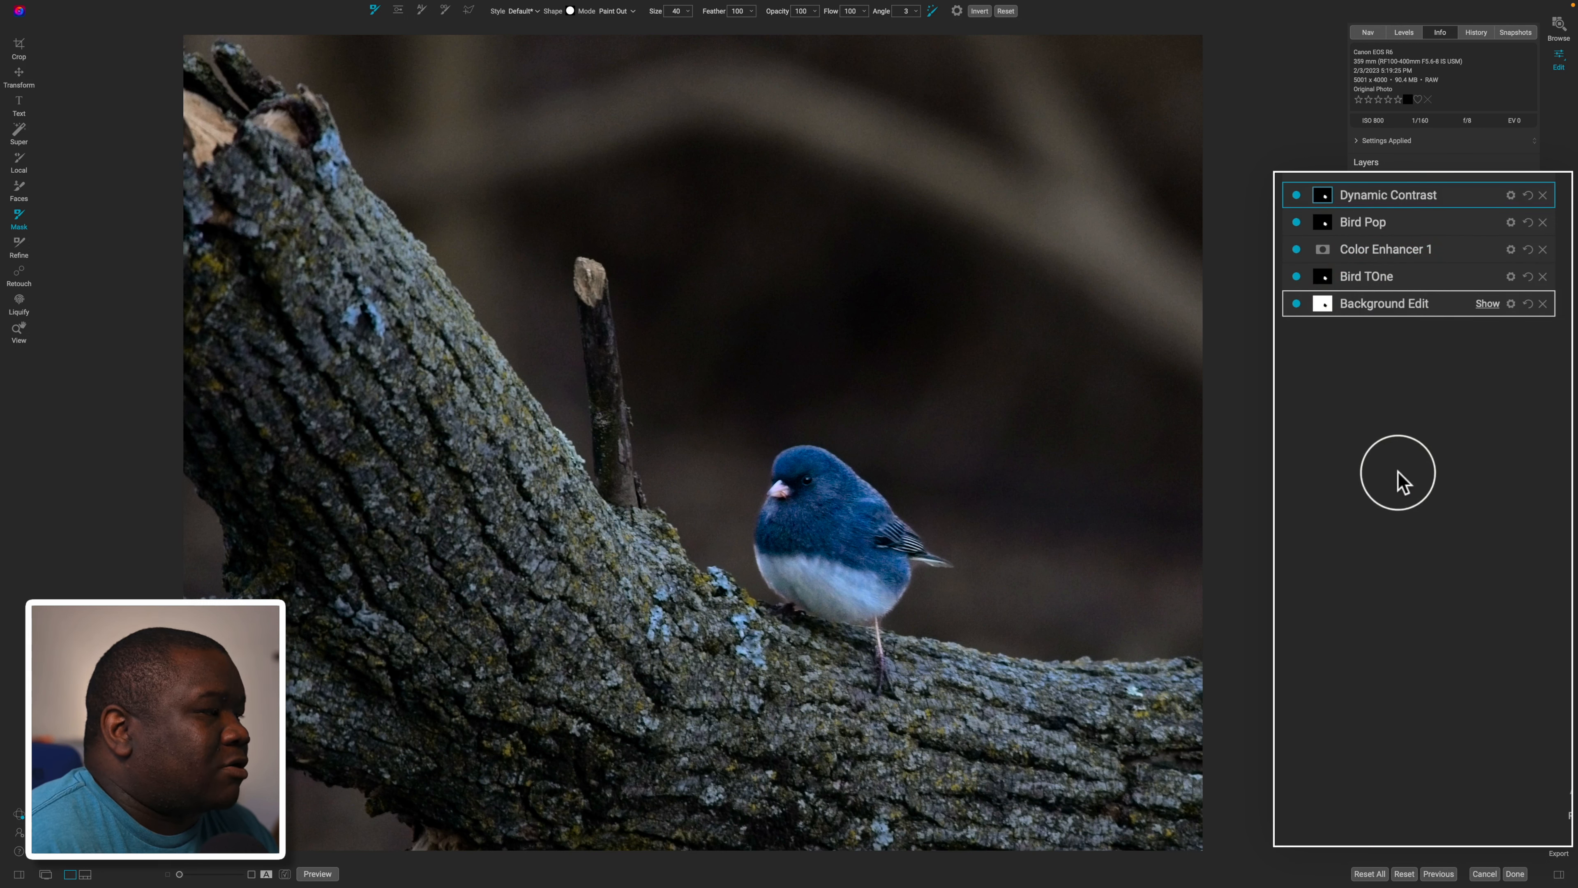
pyautogui.moveTo(1464, 808); pyautogui.dragTo(1457, 794)
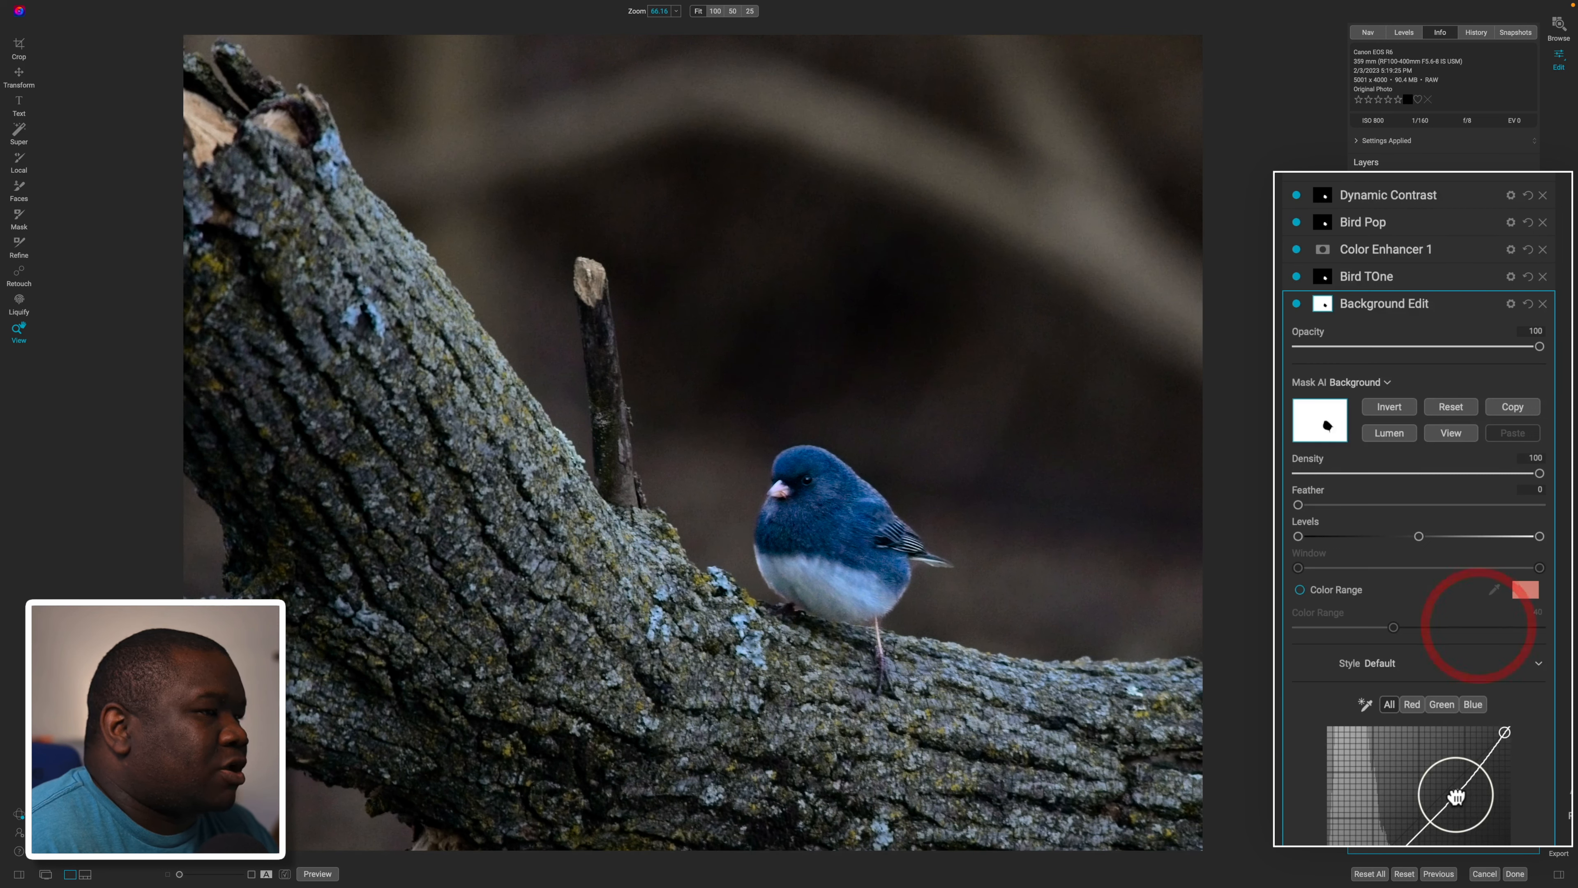
pyautogui.moveTo(1545, 353)
pyautogui.mouseDown()
pyautogui.moveTo(1503, 351)
pyautogui.moveTo(1519, 351)
pyautogui.mouseUp()
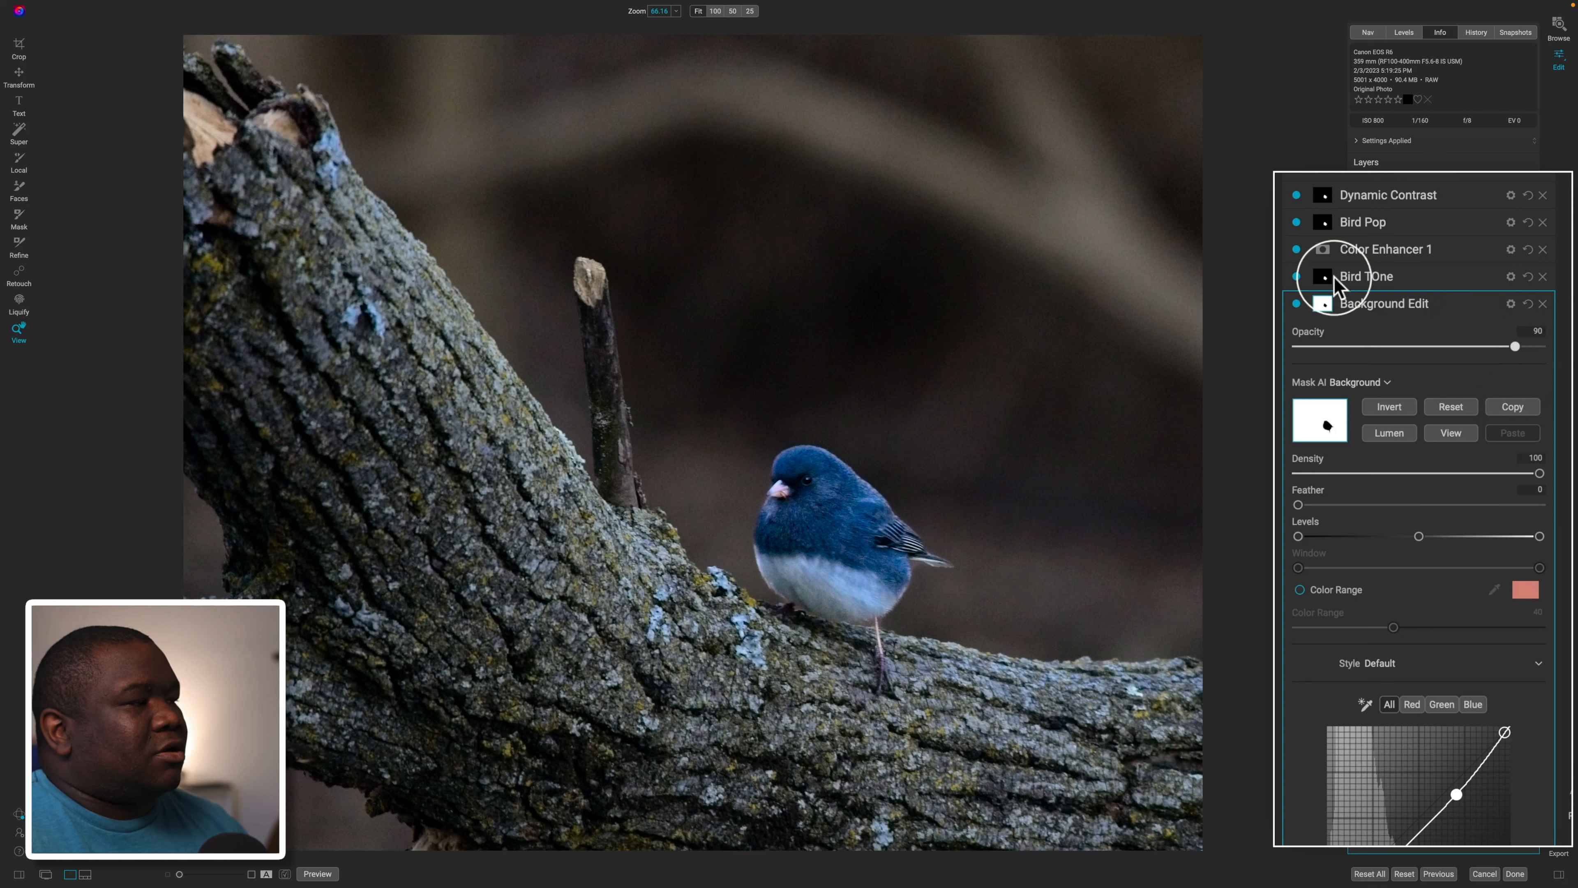
pyautogui.press('\\')
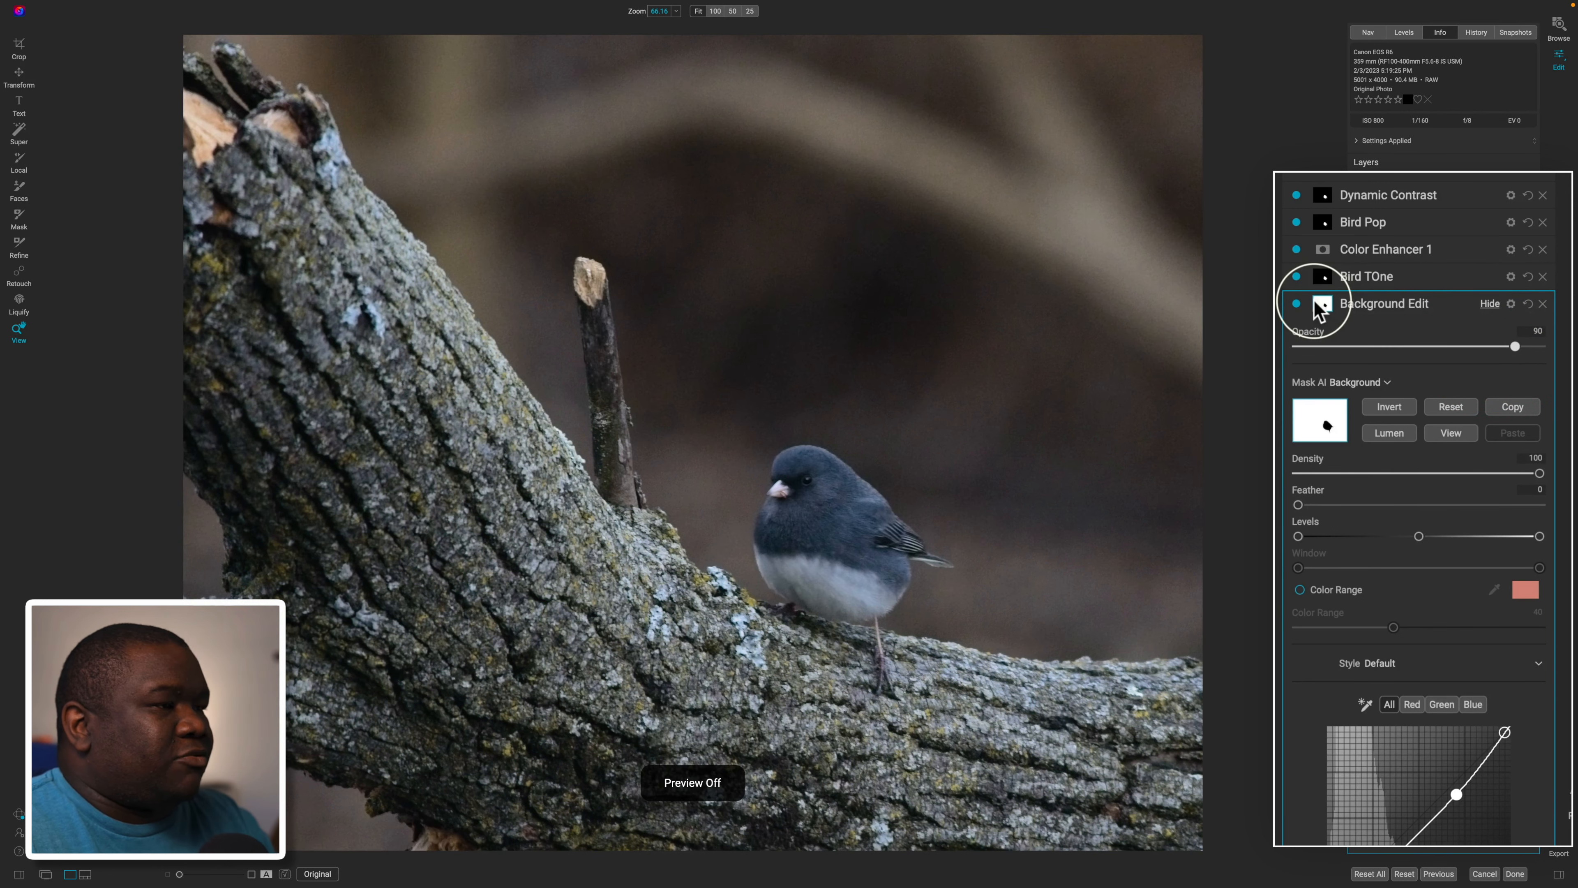
pyautogui.press('\\')
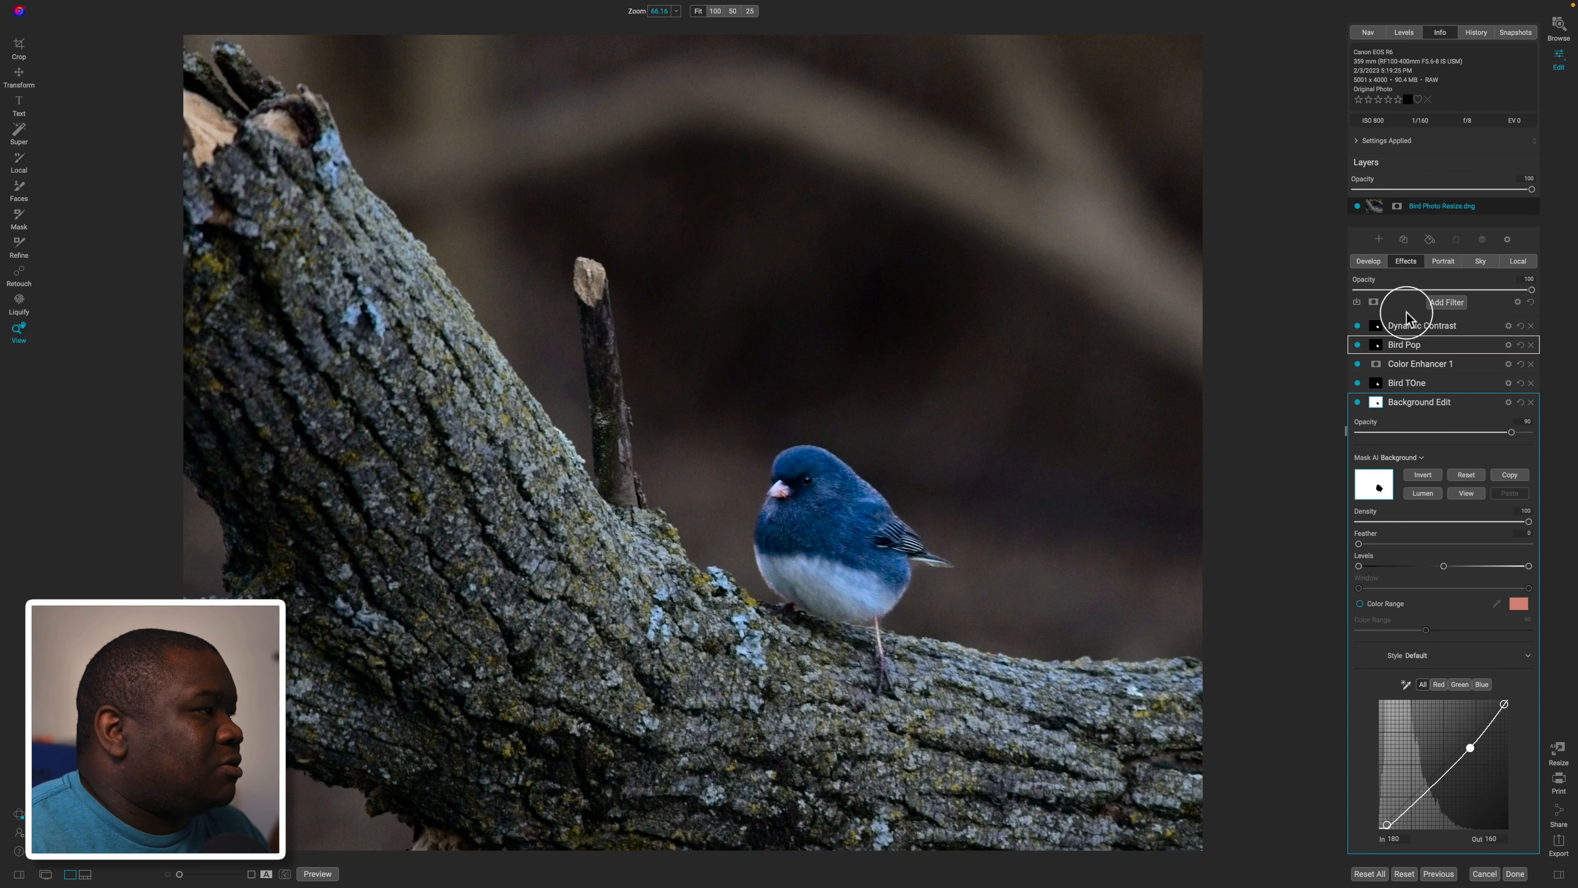
# Paint a local adjustment onto the bird's beak with the Refine brush at size 15 using the Hard Edges method, and check its mask
pyautogui.click(1517, 260)
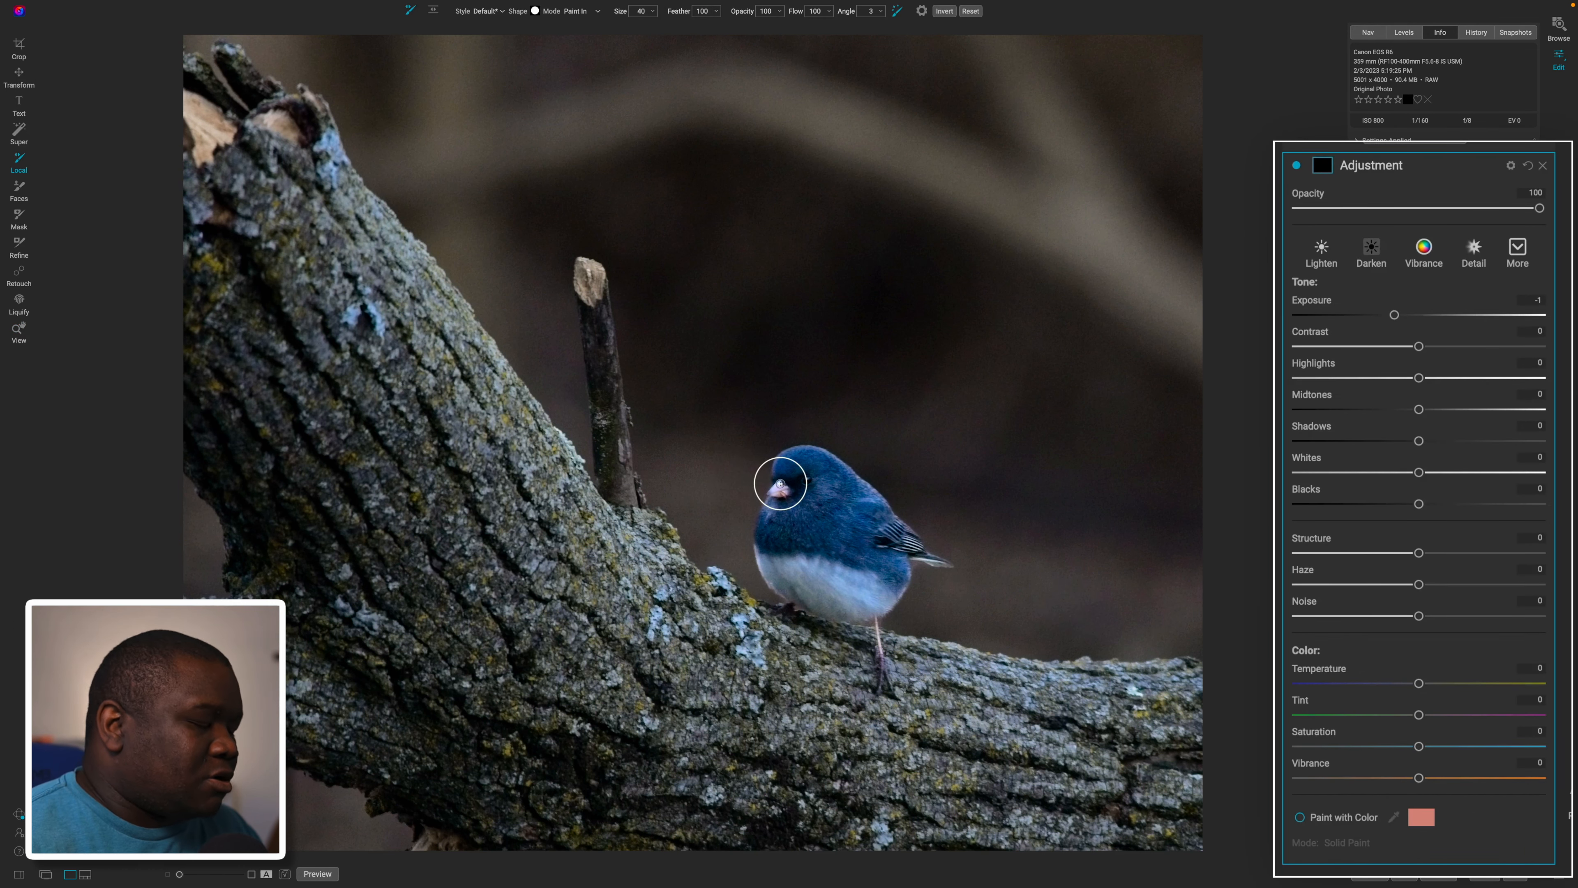
pyautogui.press('super+equal')
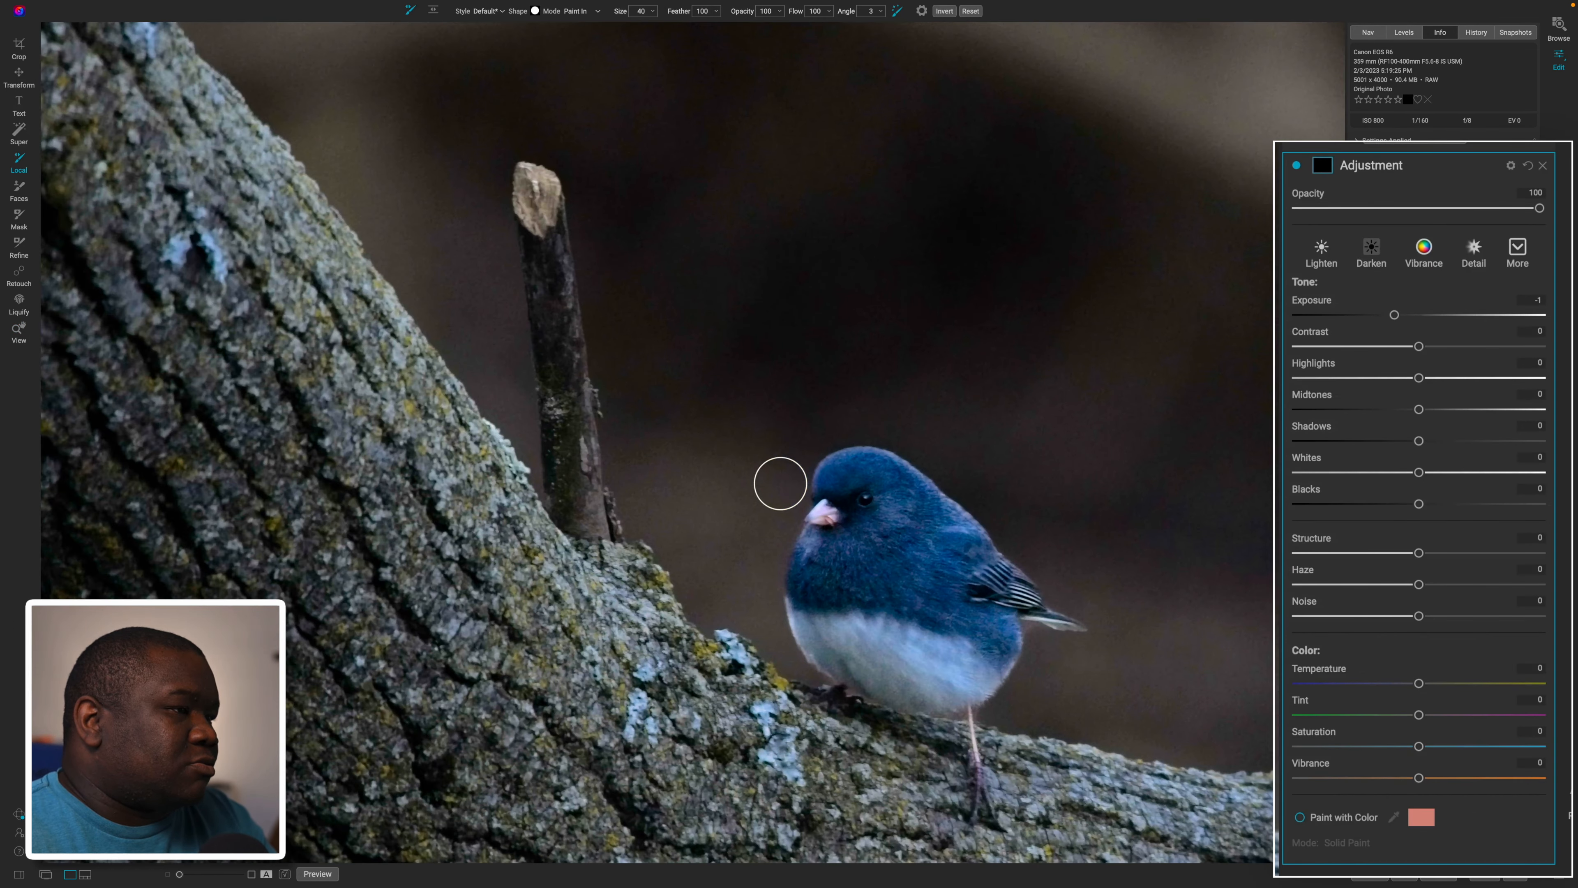
pyautogui.press('super+equal')
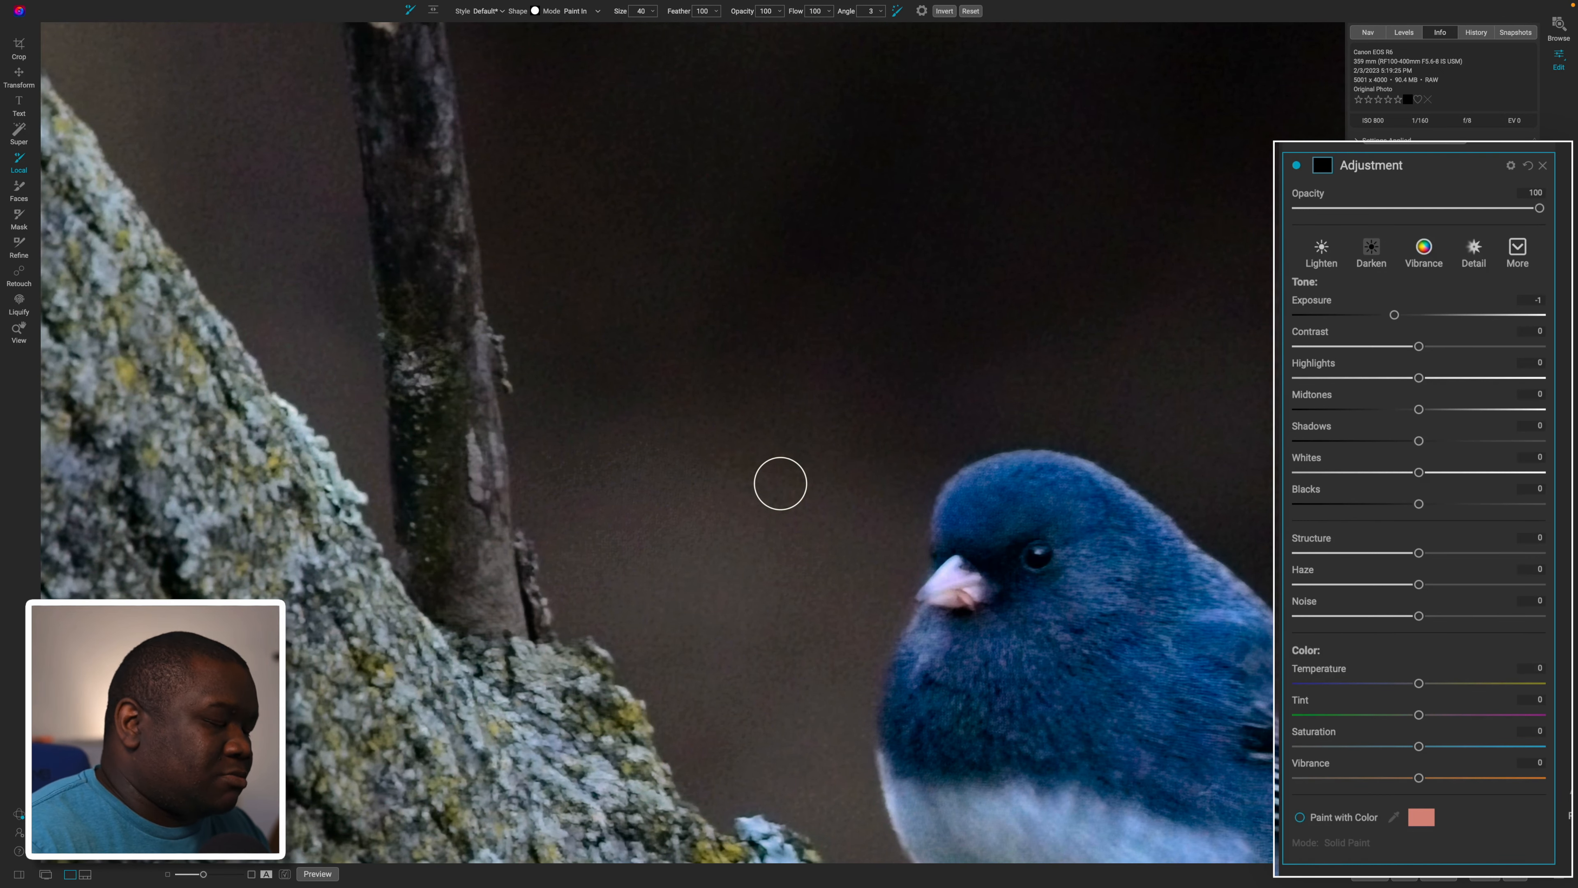
pyautogui.moveTo(988, 699); pyautogui.dragTo(748, 504)
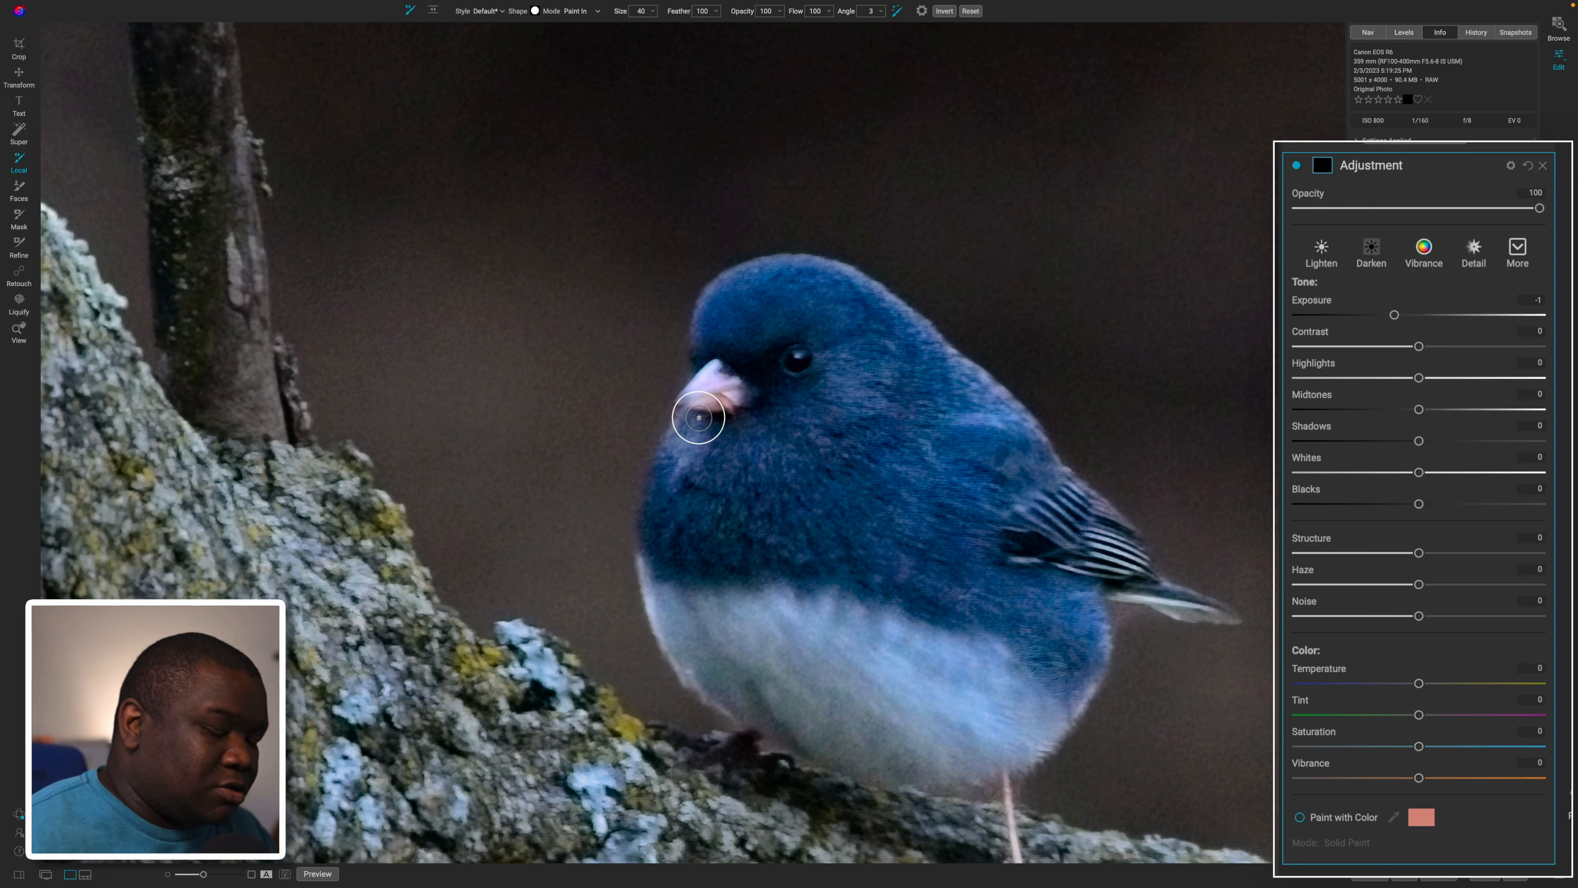
pyautogui.press('n')
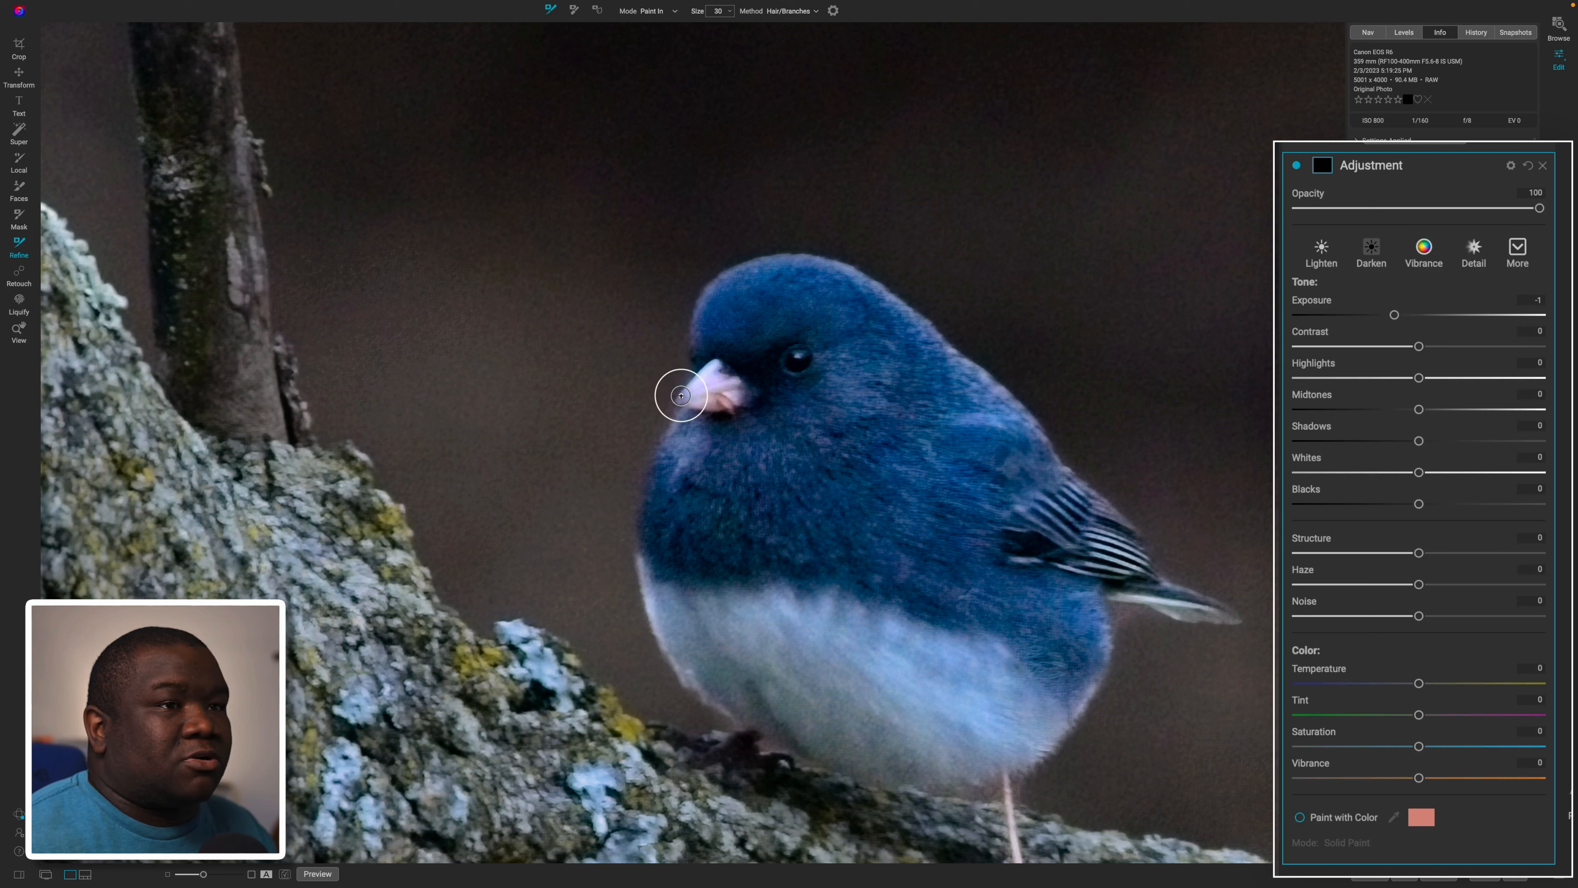
pyautogui.press('[')
pyautogui.press('[')
pyautogui.press('[')
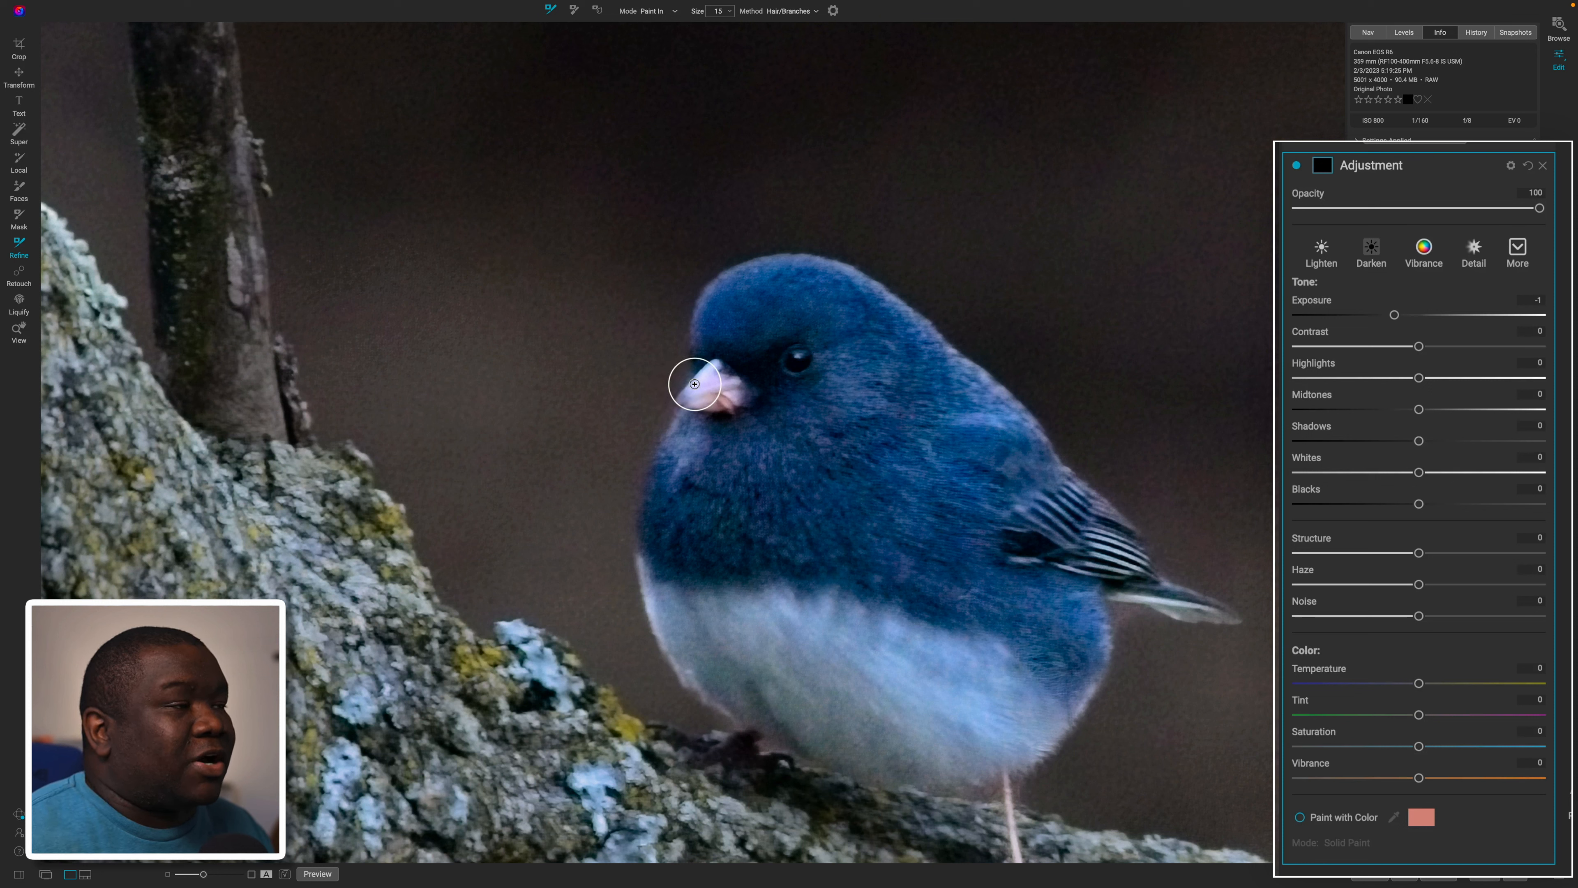
pyautogui.click(794, 13)
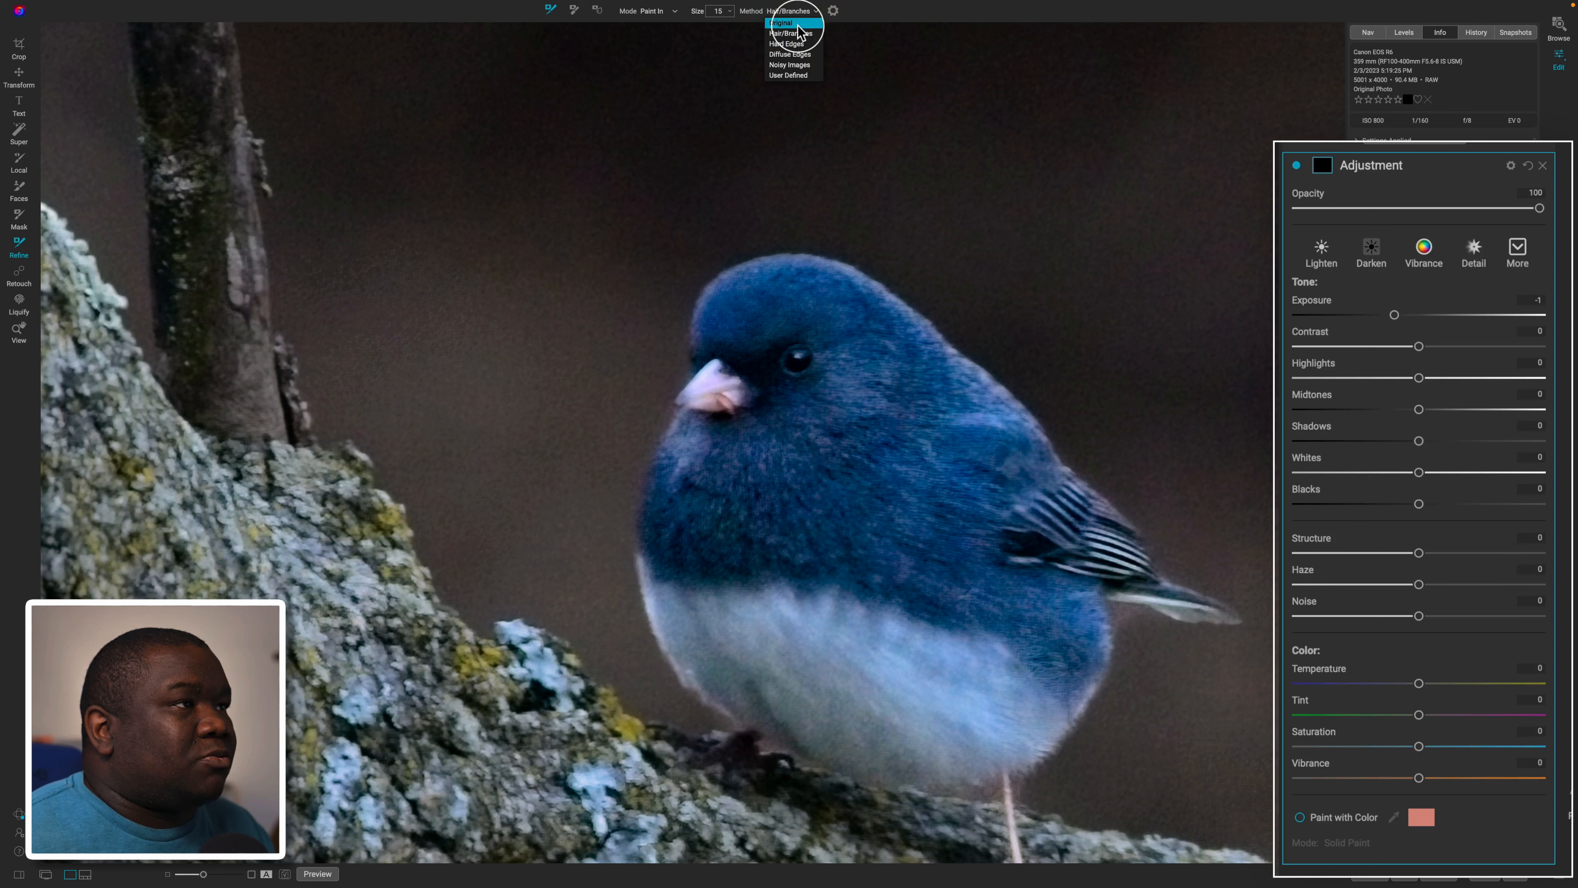
pyautogui.click(787, 43)
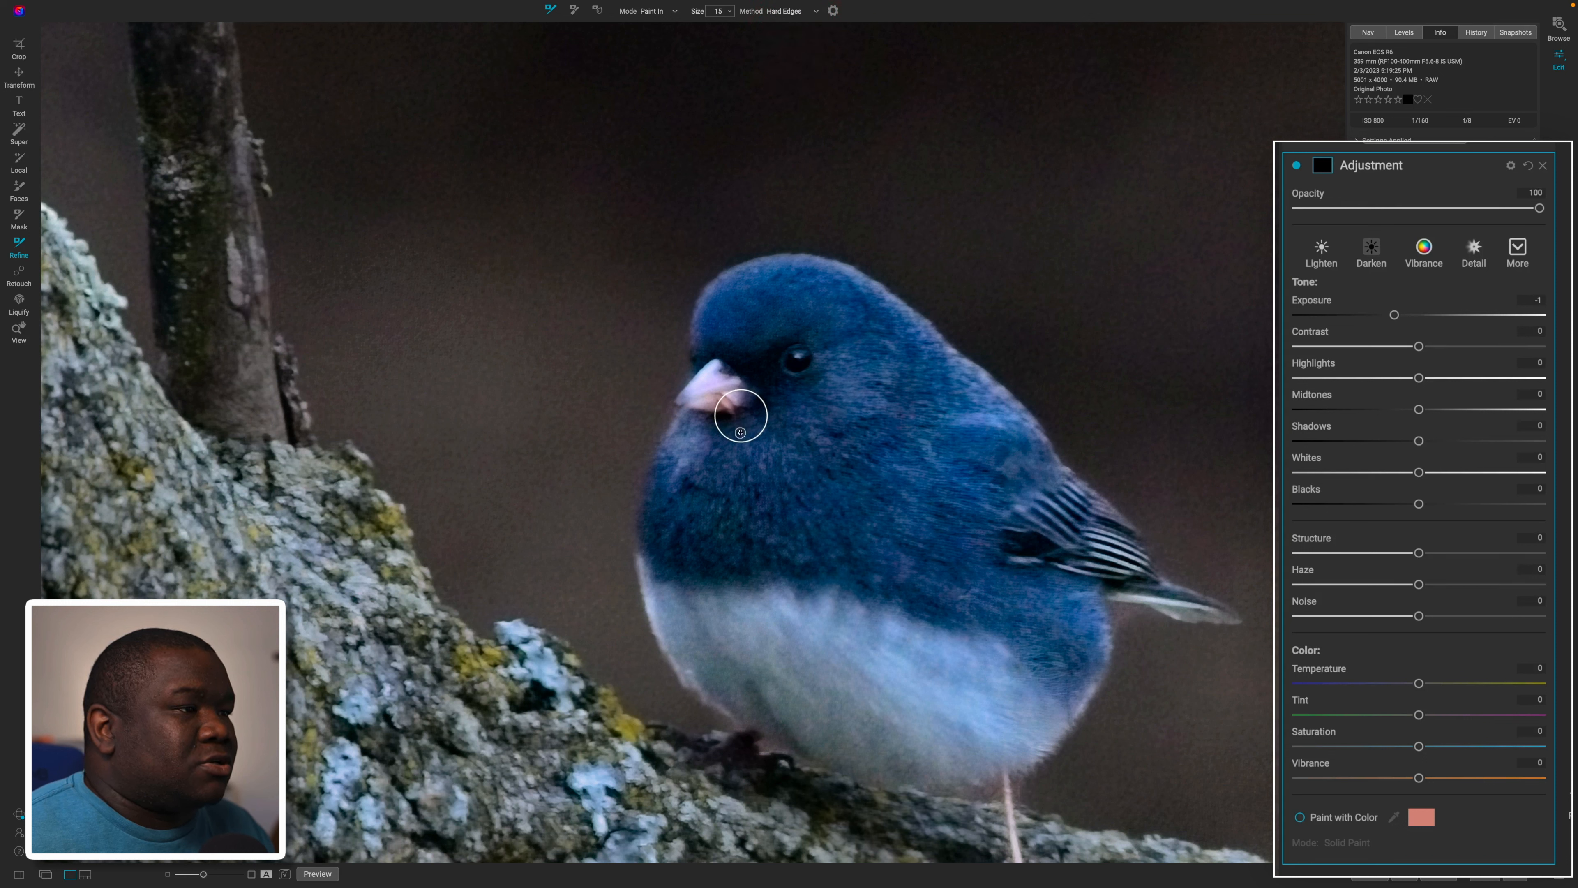
pyautogui.moveTo(736, 404)
pyautogui.mouseDown()
pyautogui.moveTo(679, 402)
pyautogui.moveTo(714, 362)
pyautogui.moveTo(740, 404)
pyautogui.mouseUp()
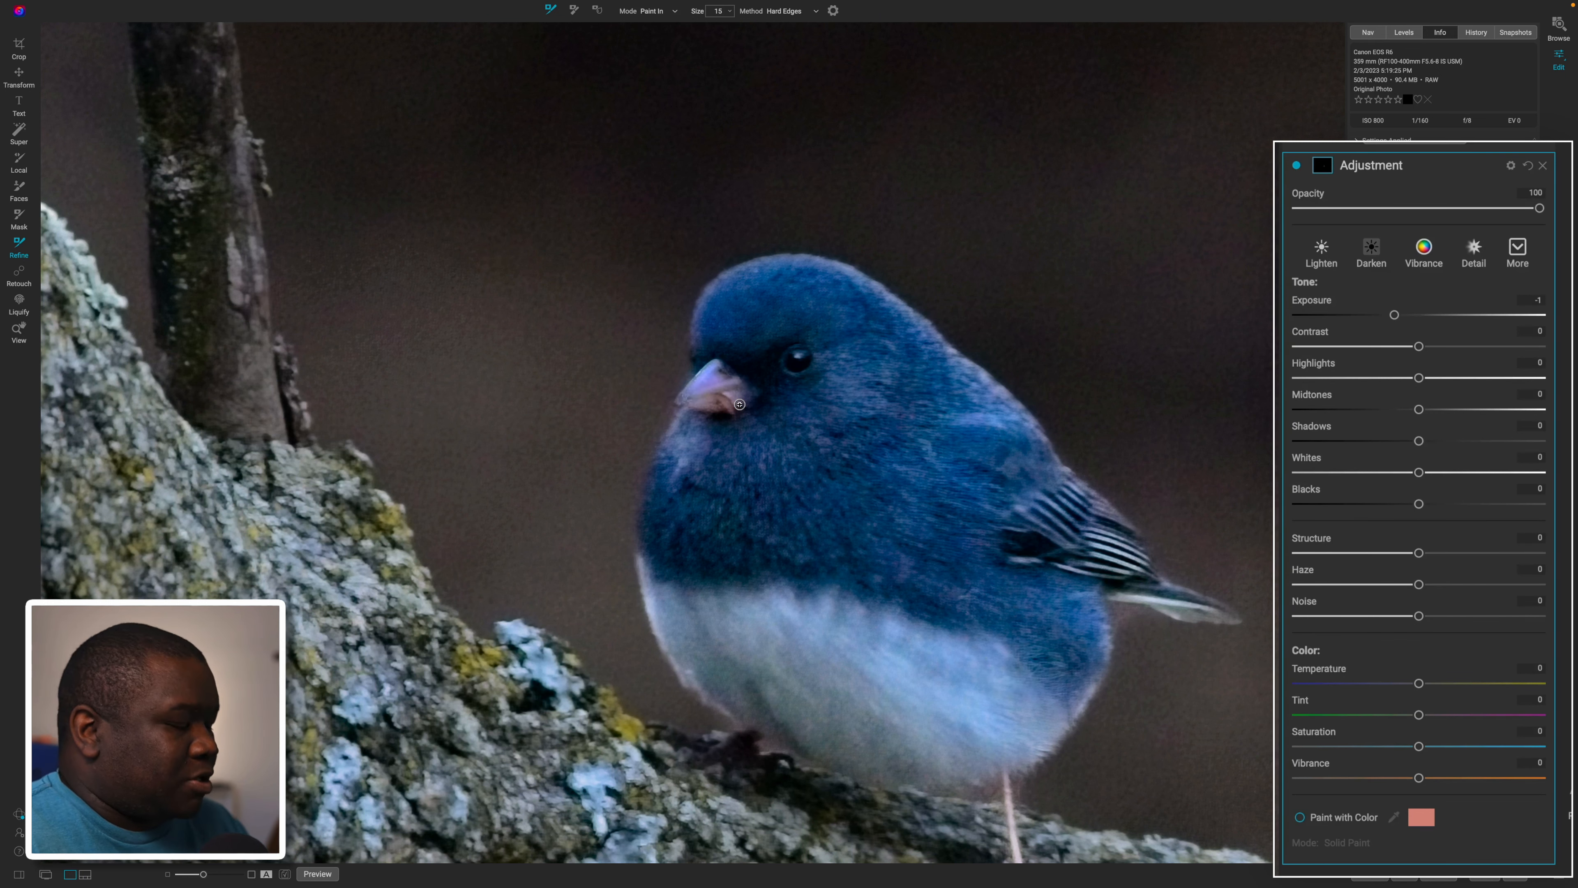
pyautogui.press('o')
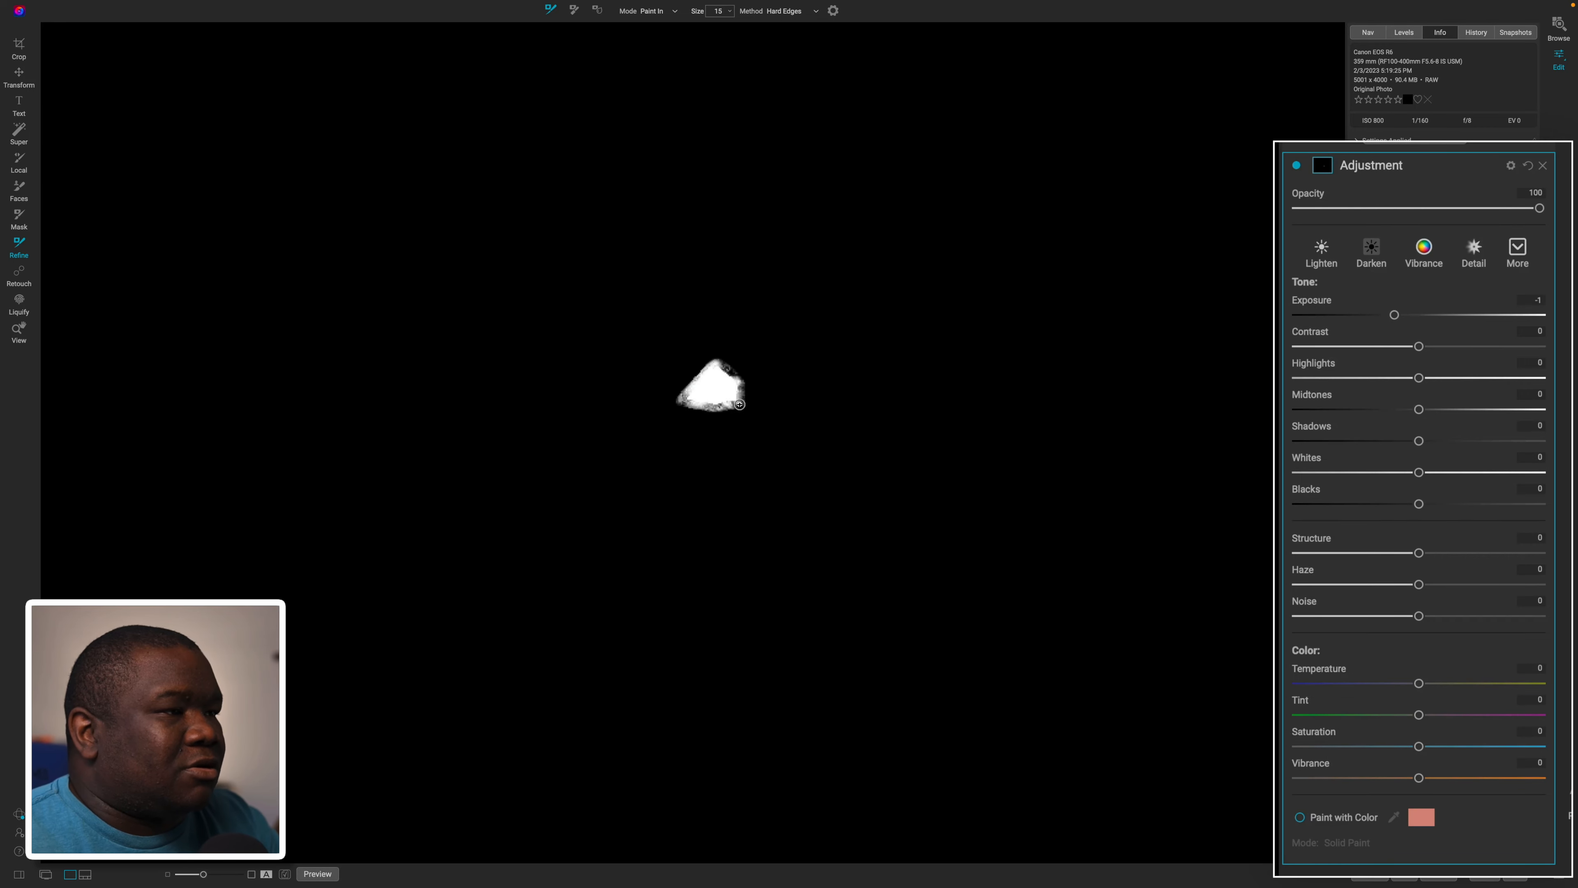
pyautogui.press('o')
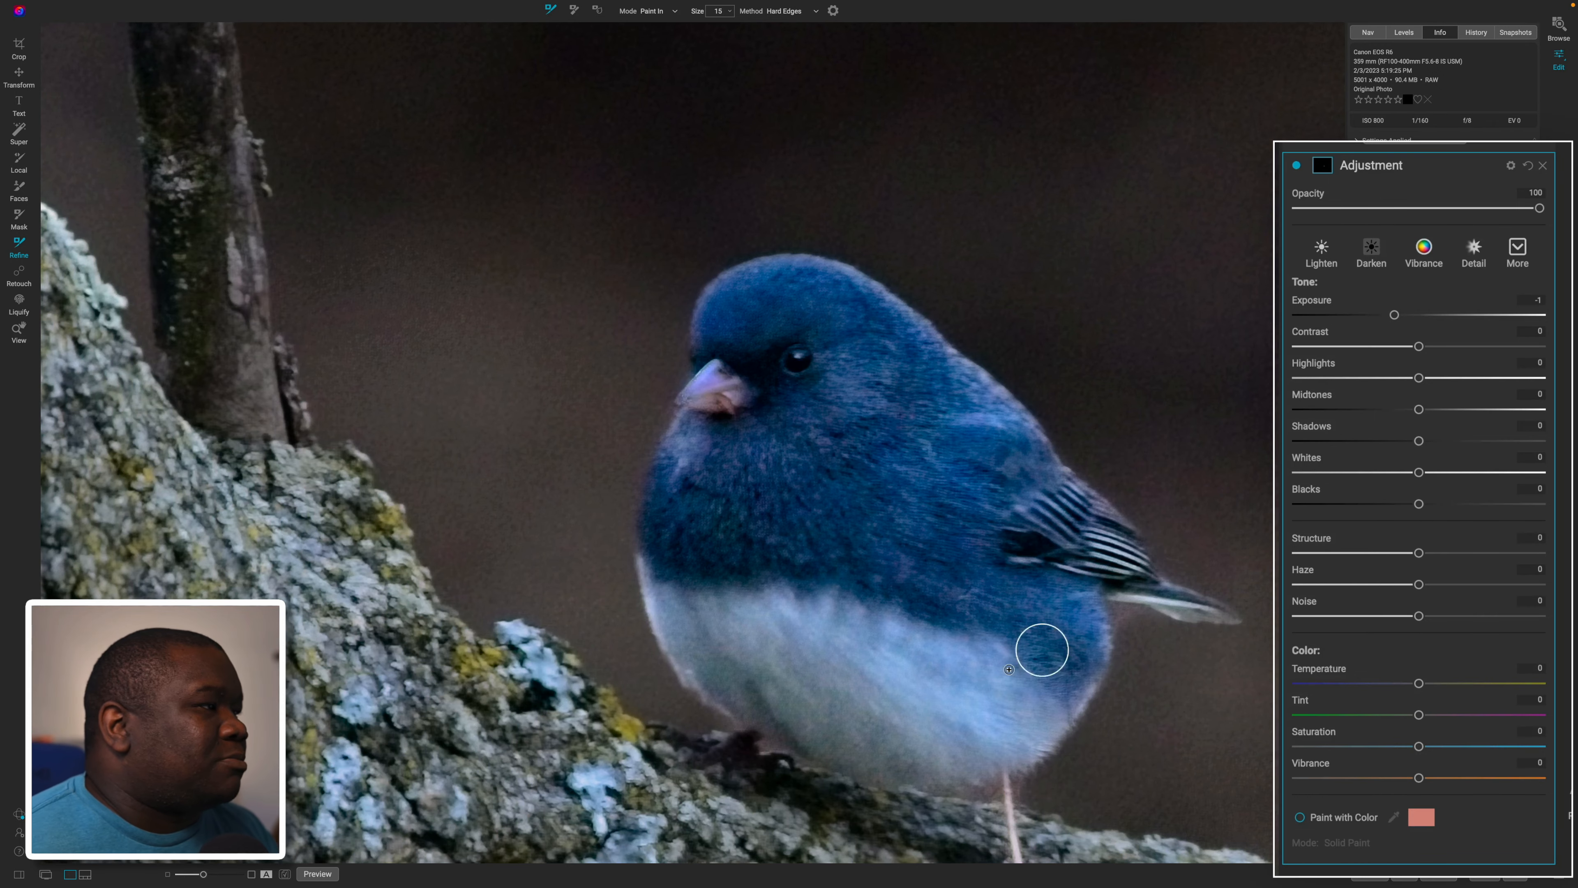
# Reset the beak adjustment's Exposure to 0 and enable Paint with Color using a light golden-orange color
pyautogui.doubleClick(1310, 304)
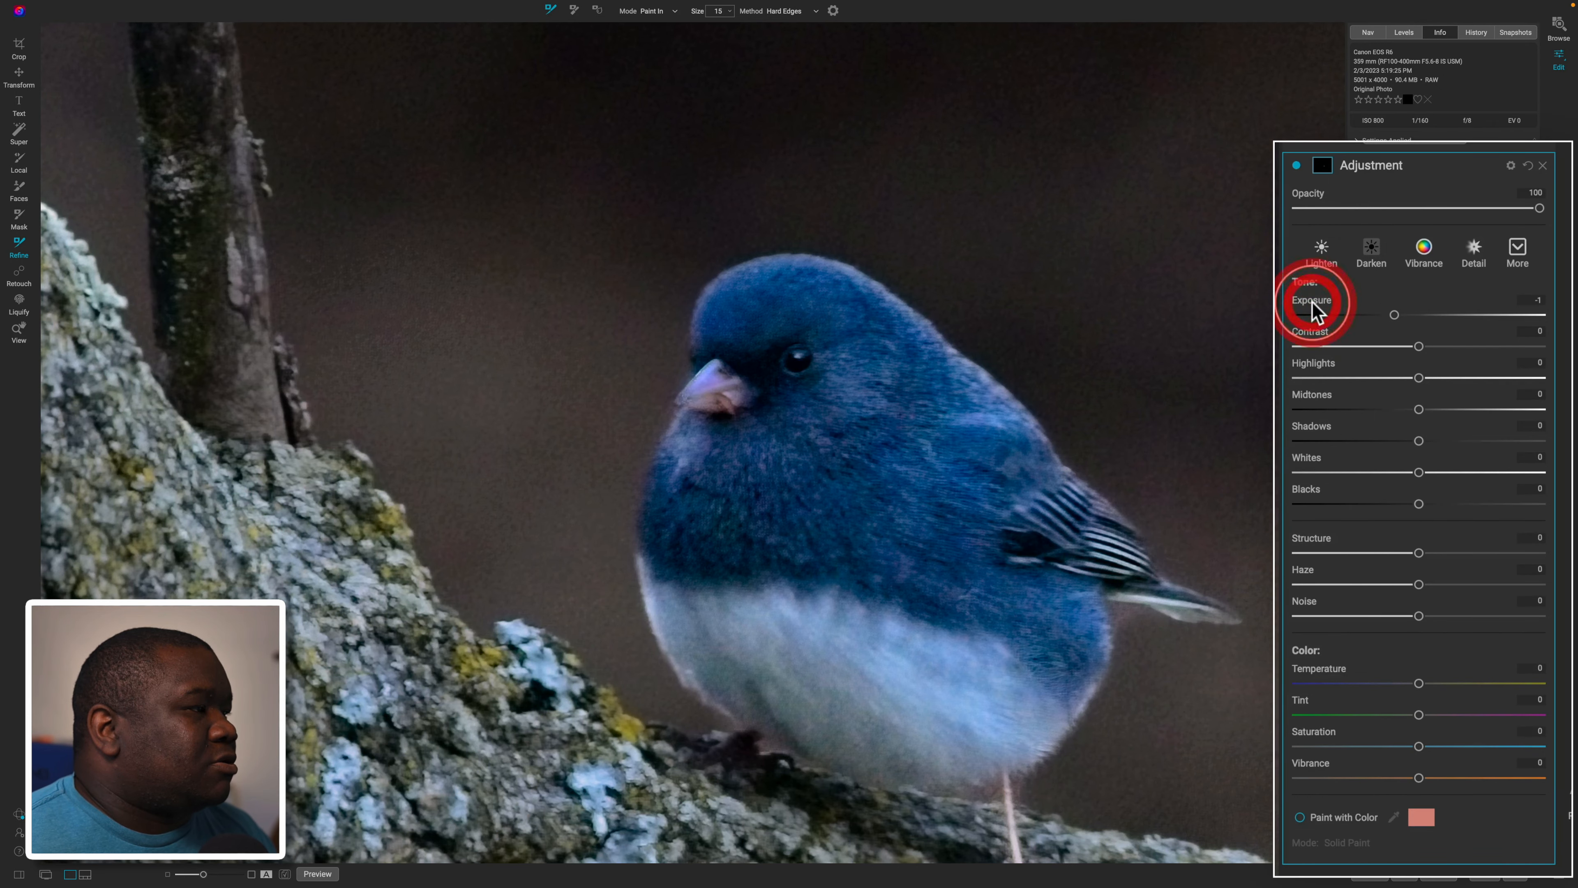
pyautogui.click(1298, 818)
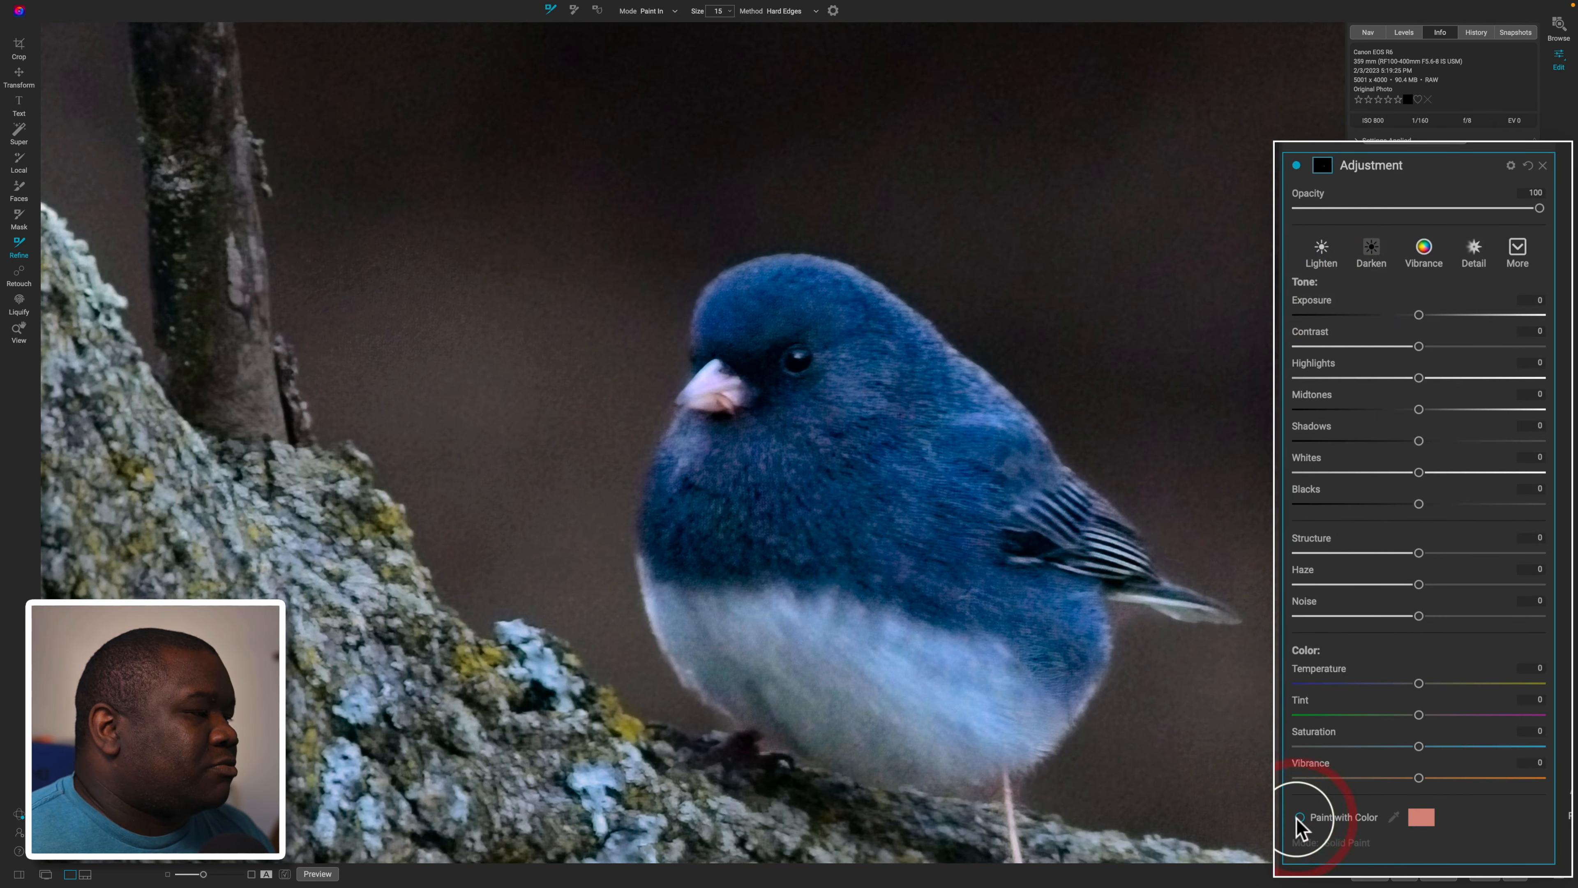
pyautogui.click(1421, 819)
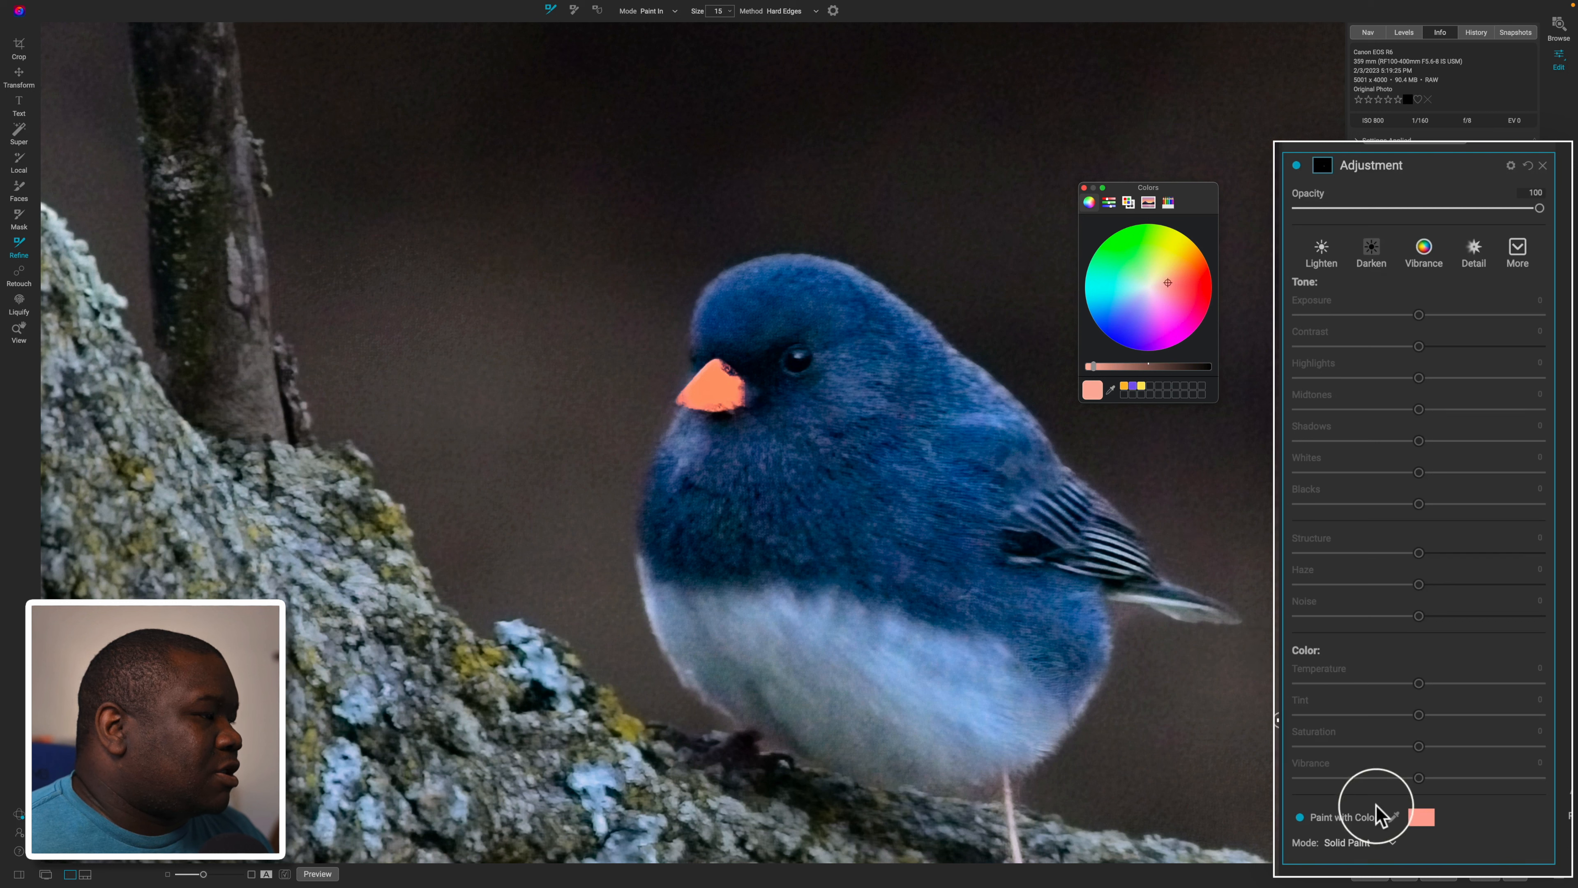
pyautogui.click(1111, 389)
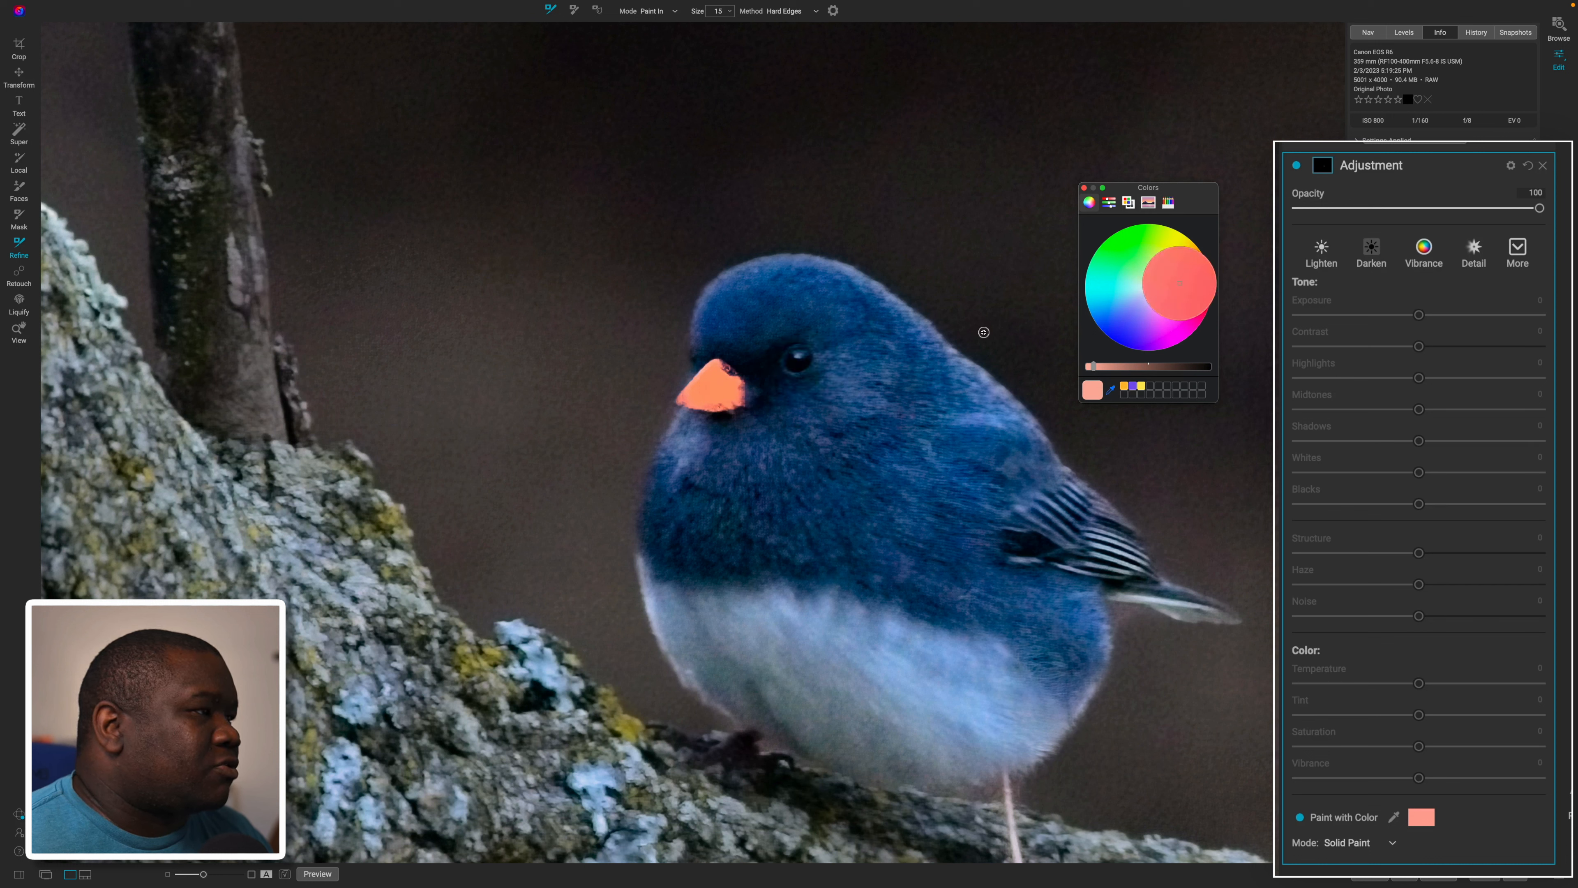
pyautogui.click(1106, 384)
pyautogui.click(1101, 362)
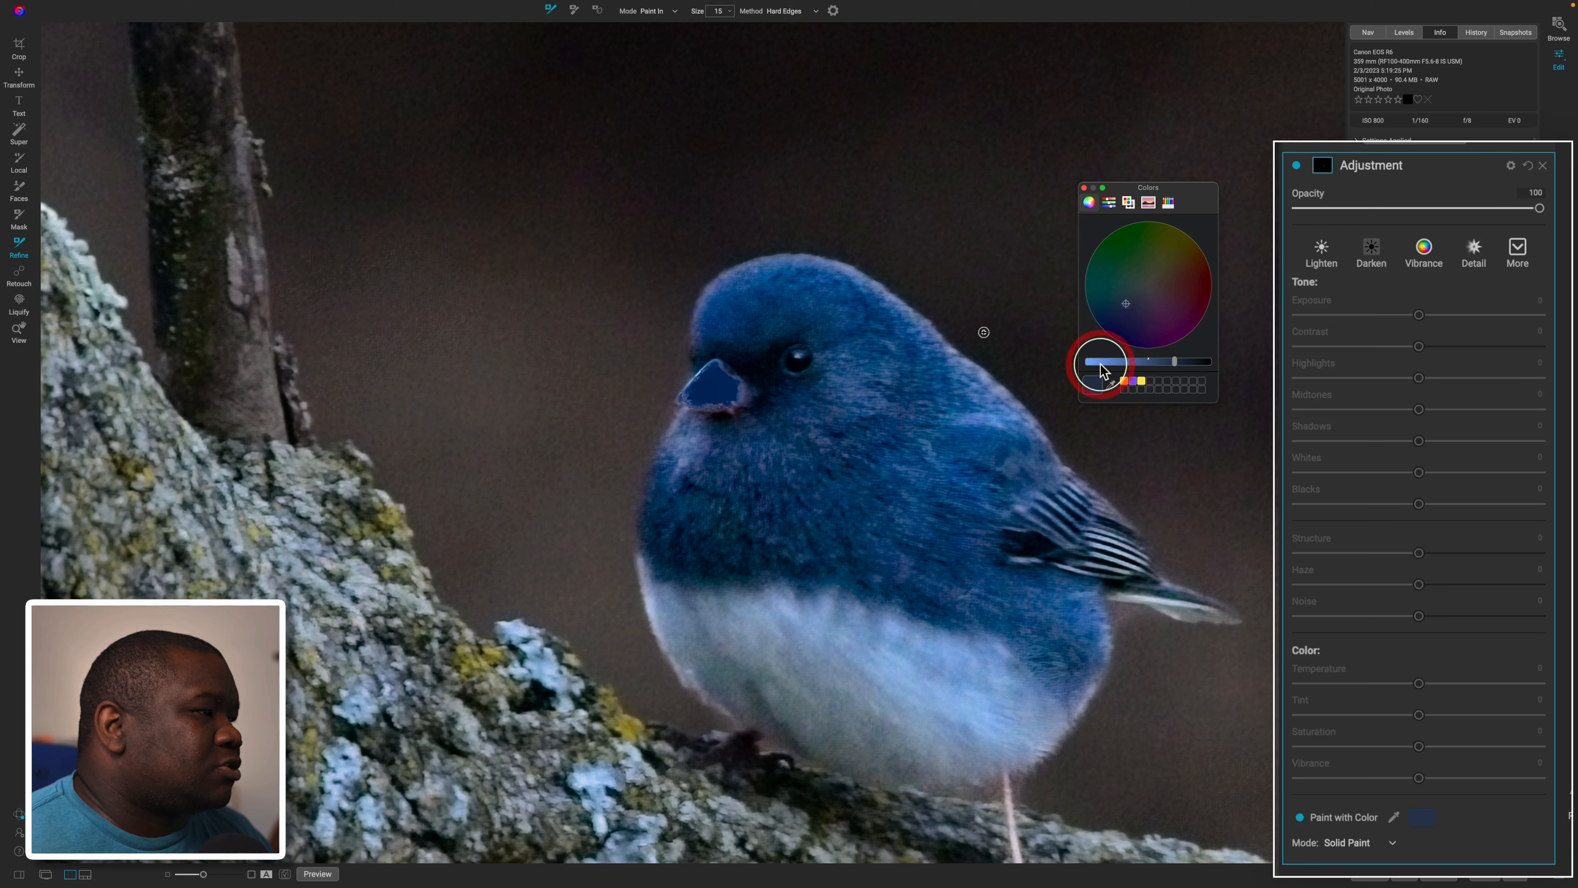
pyautogui.moveTo(1159, 270)
pyautogui.mouseDown()
pyautogui.moveTo(1194, 251)
pyautogui.moveTo(1177, 268)
pyautogui.mouseUp()
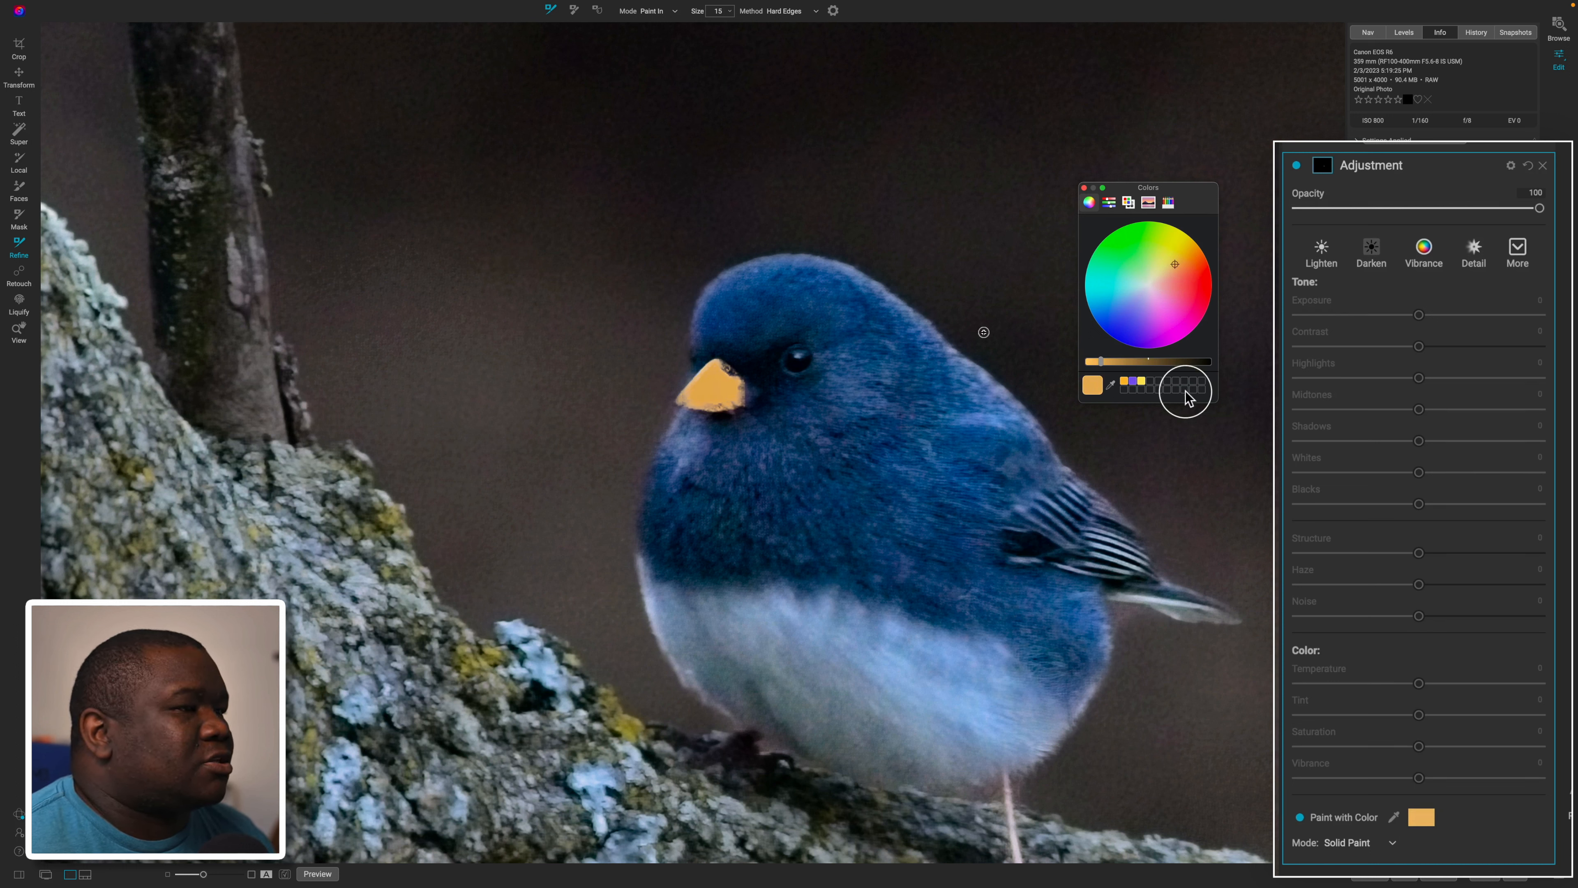
pyautogui.click(1083, 189)
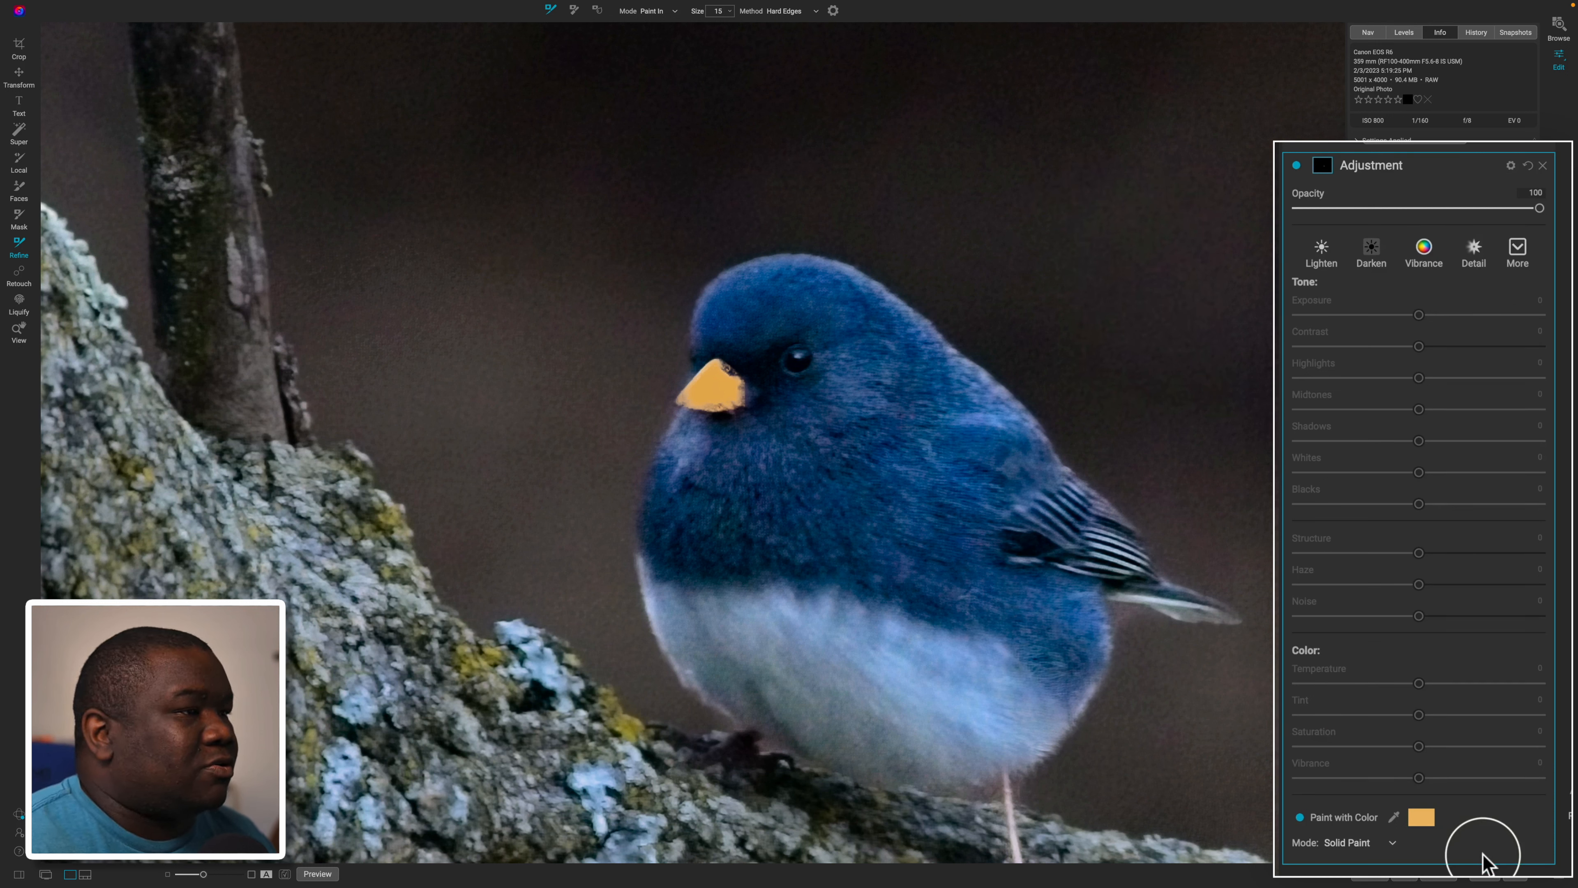
# Set the beak adjustment's blending mode to Color and its Opacity to 85, and compare the photo with and without it
pyautogui.click(1513, 166)
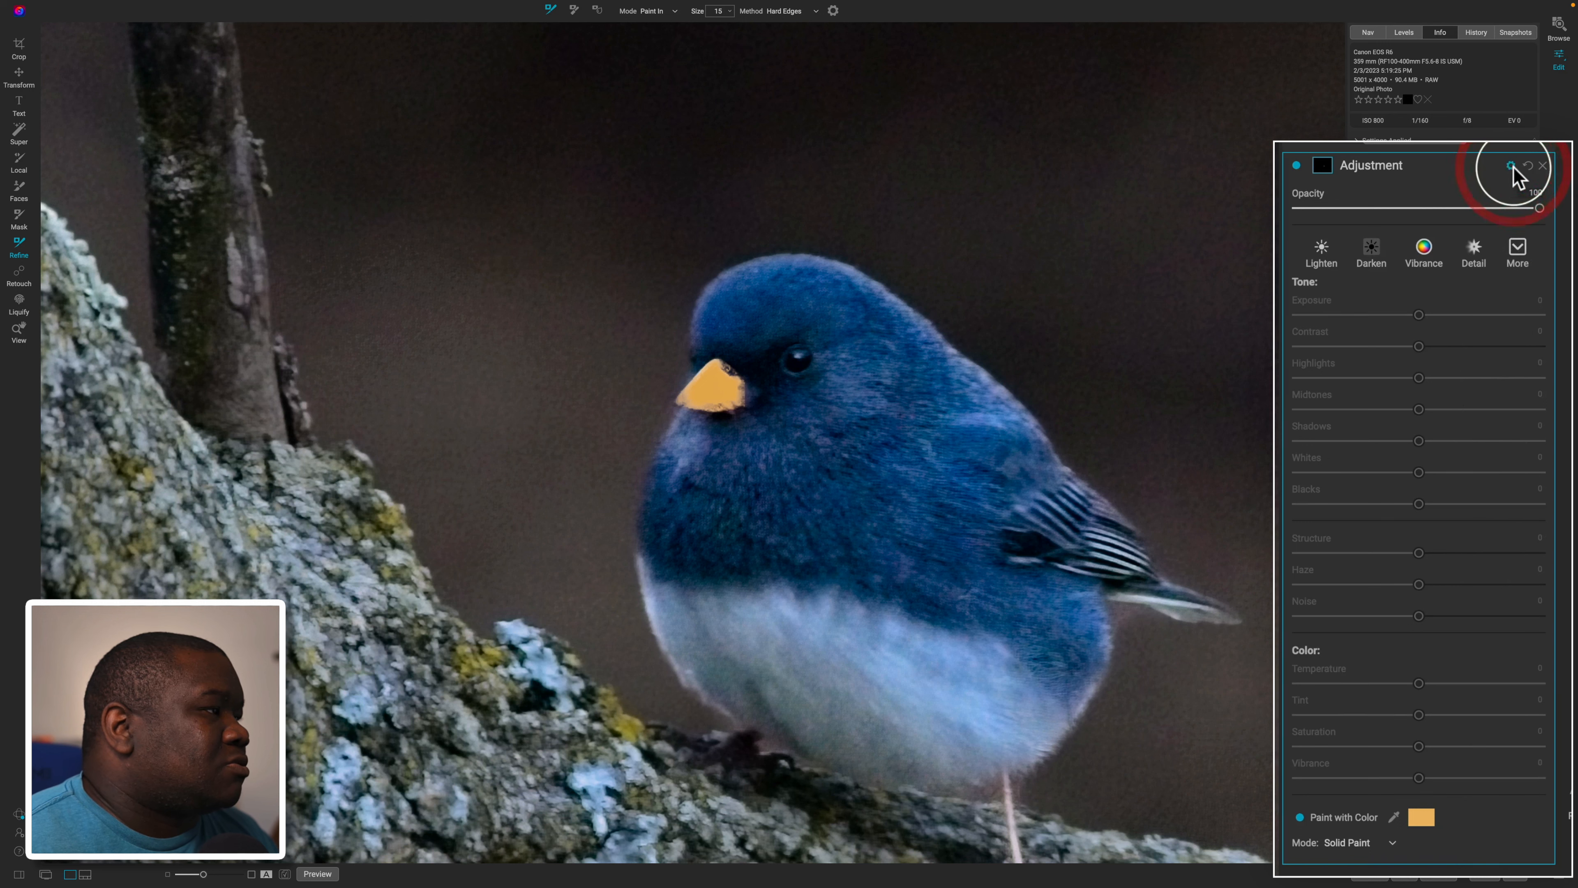
pyautogui.click(1389, 246)
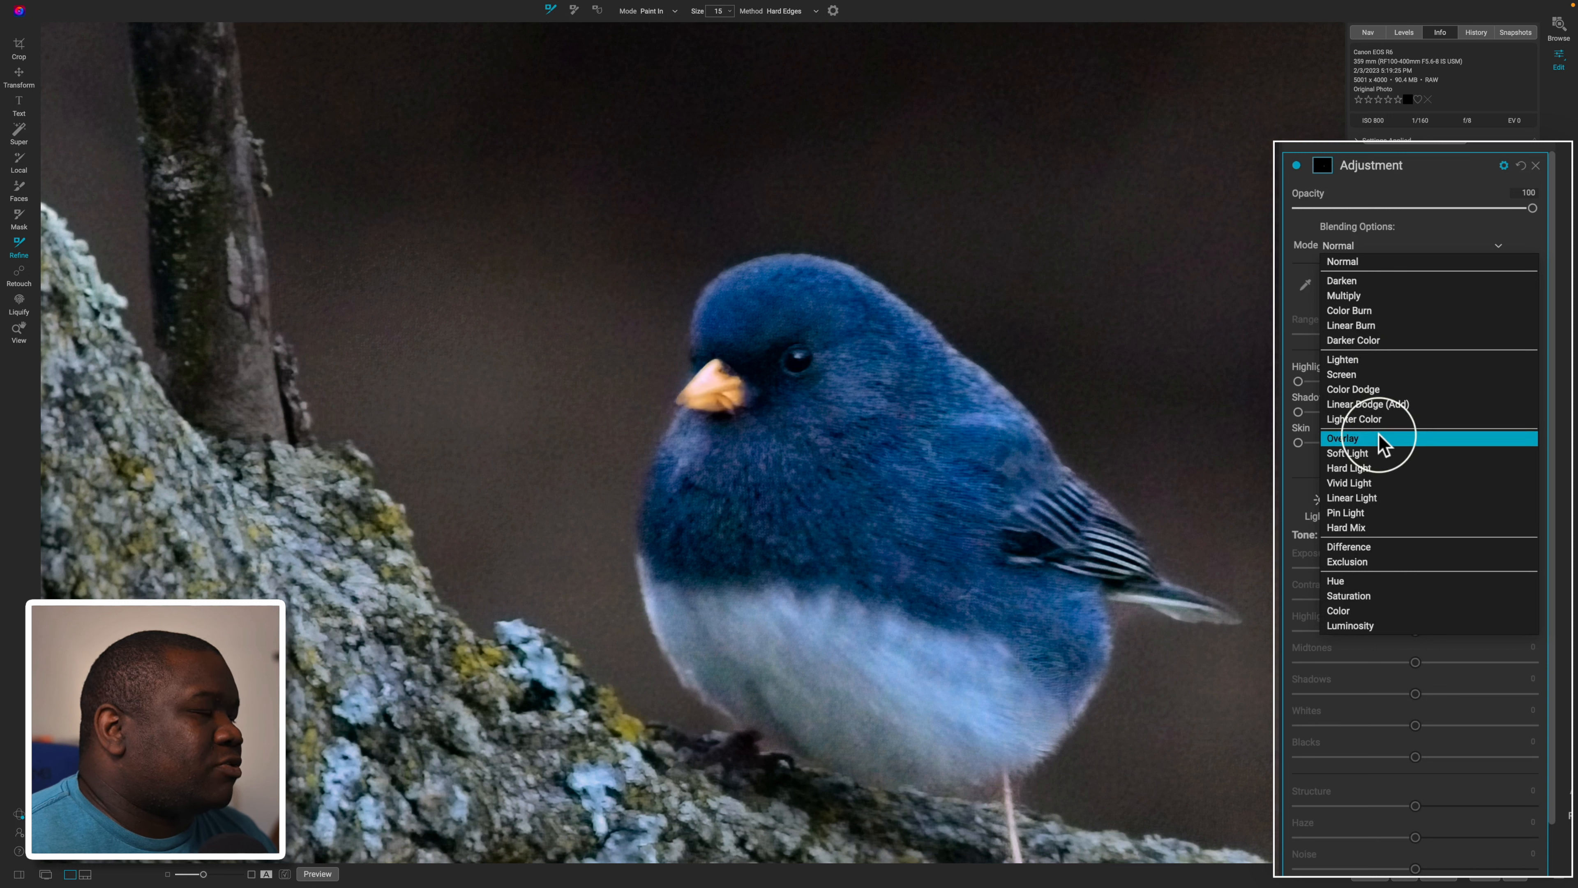
pyautogui.click(1349, 611)
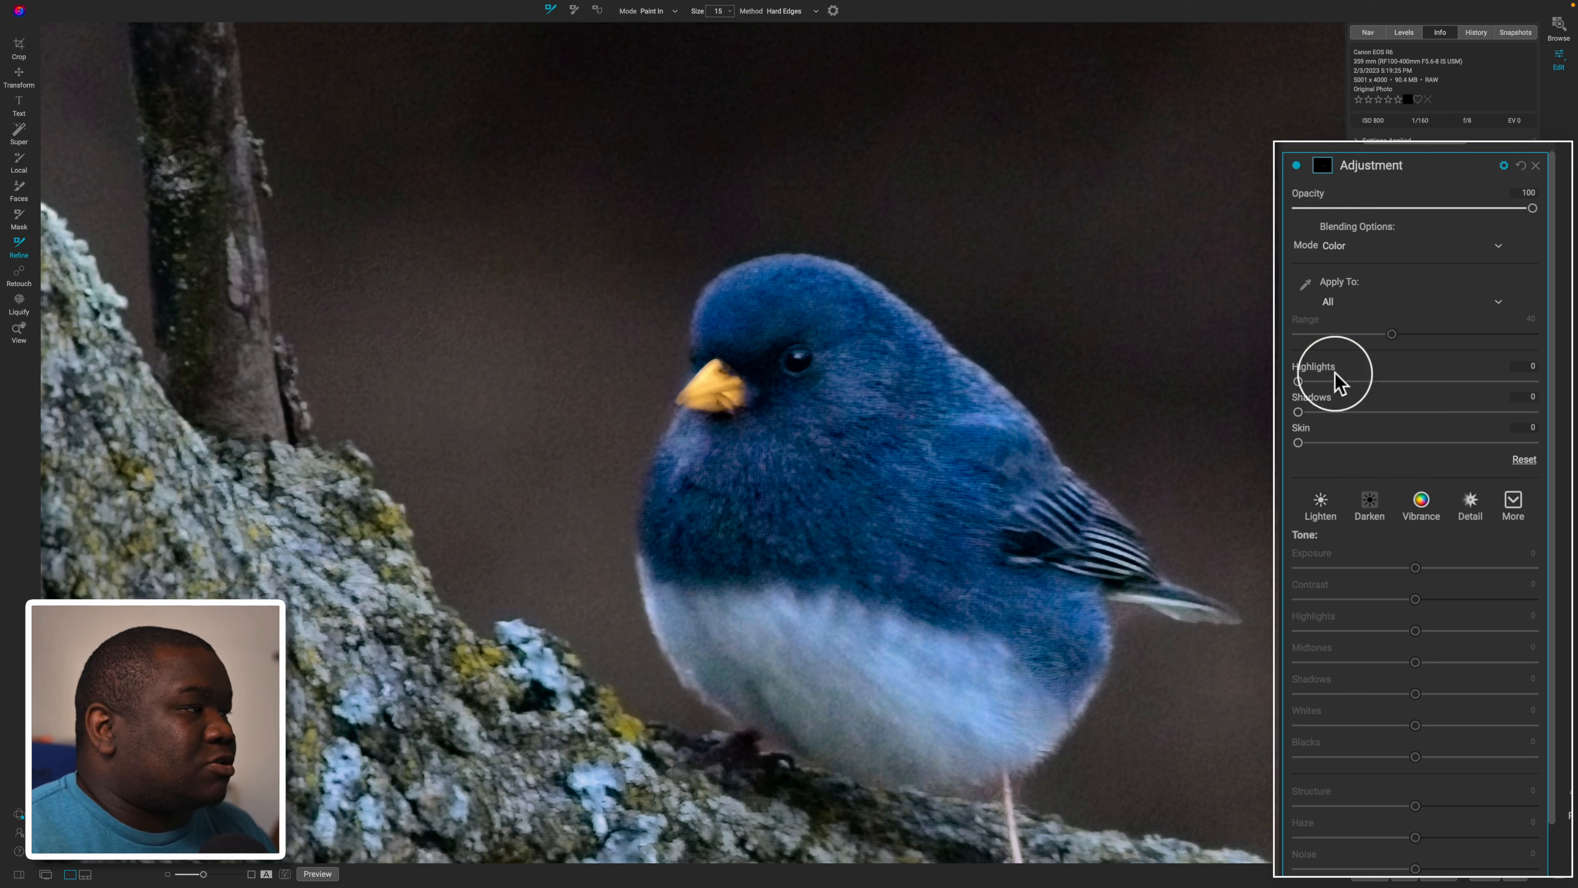
pyautogui.moveTo(1553, 285); pyautogui.dragTo(1547, 429)
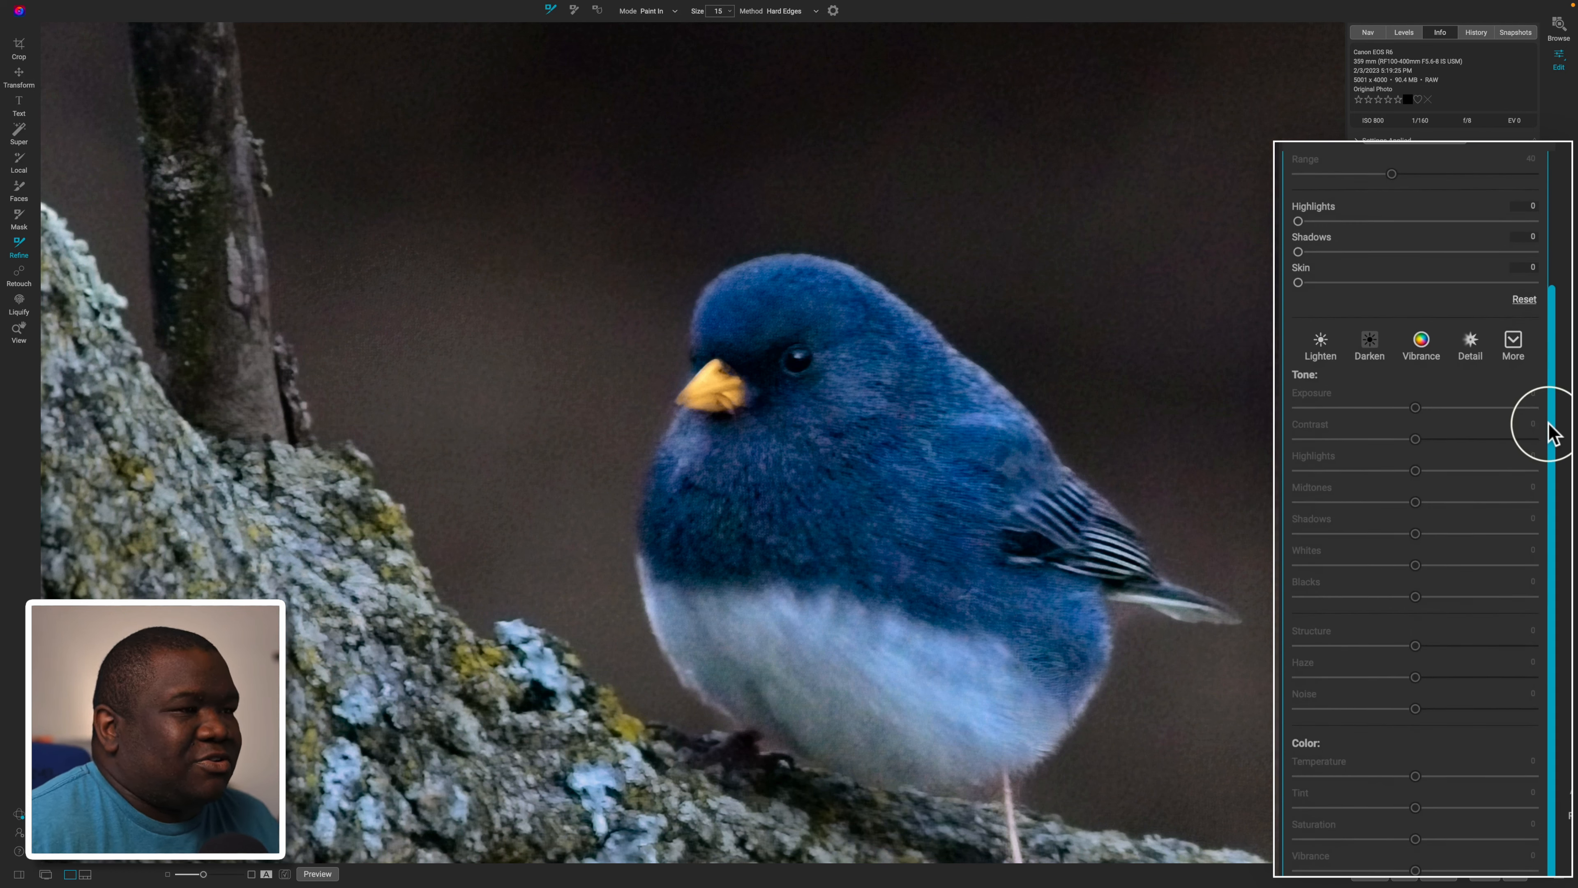
pyautogui.click(1549, 429)
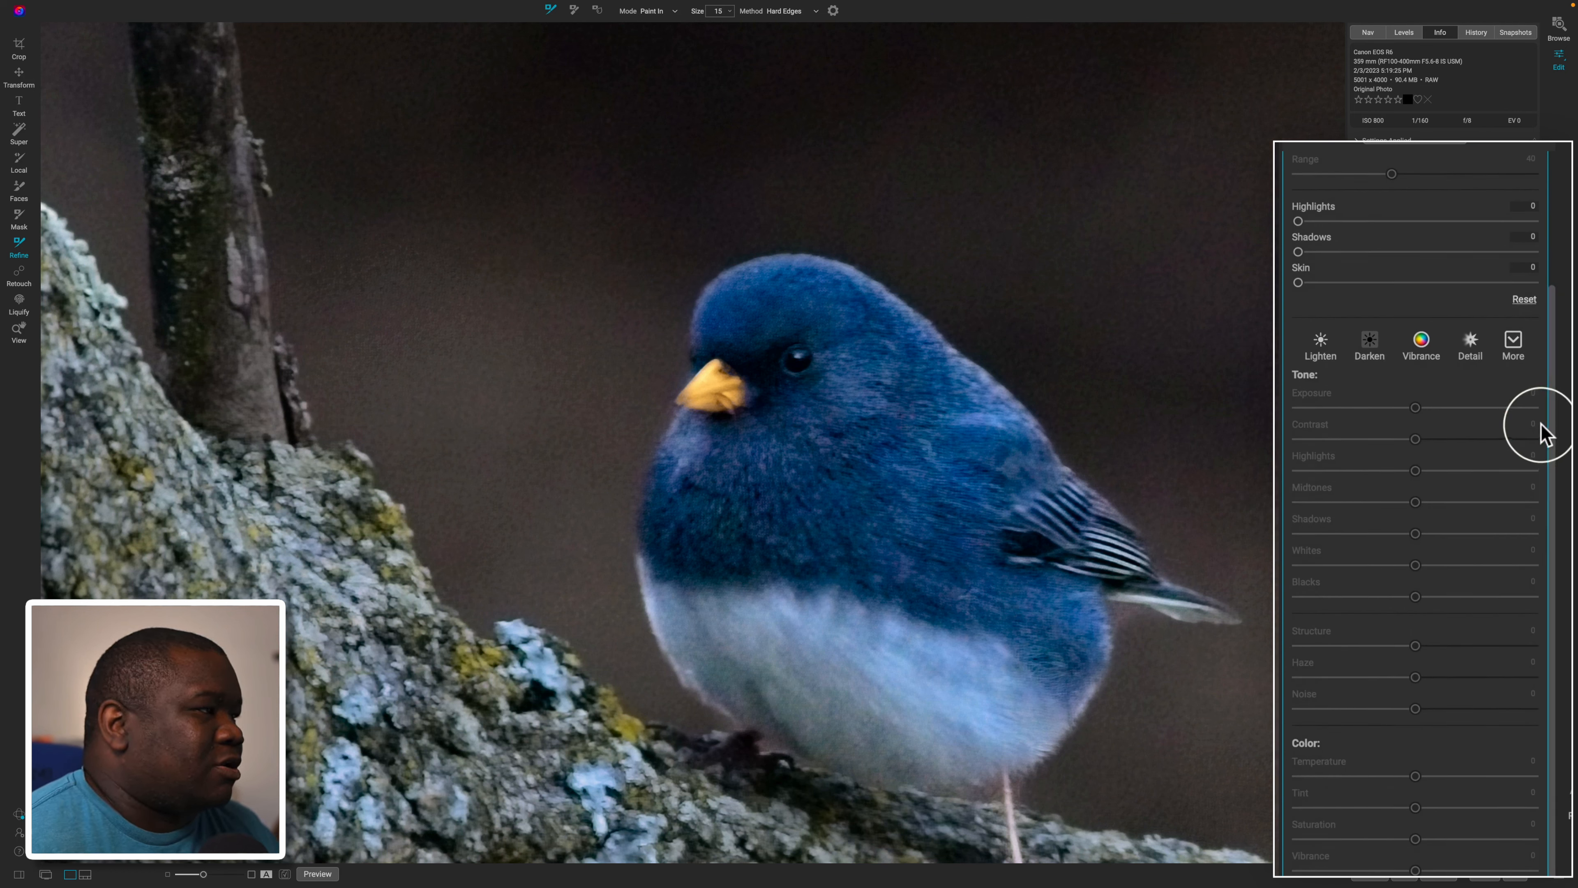
pyautogui.moveTo(1547, 428); pyautogui.dragTo(1497, 209)
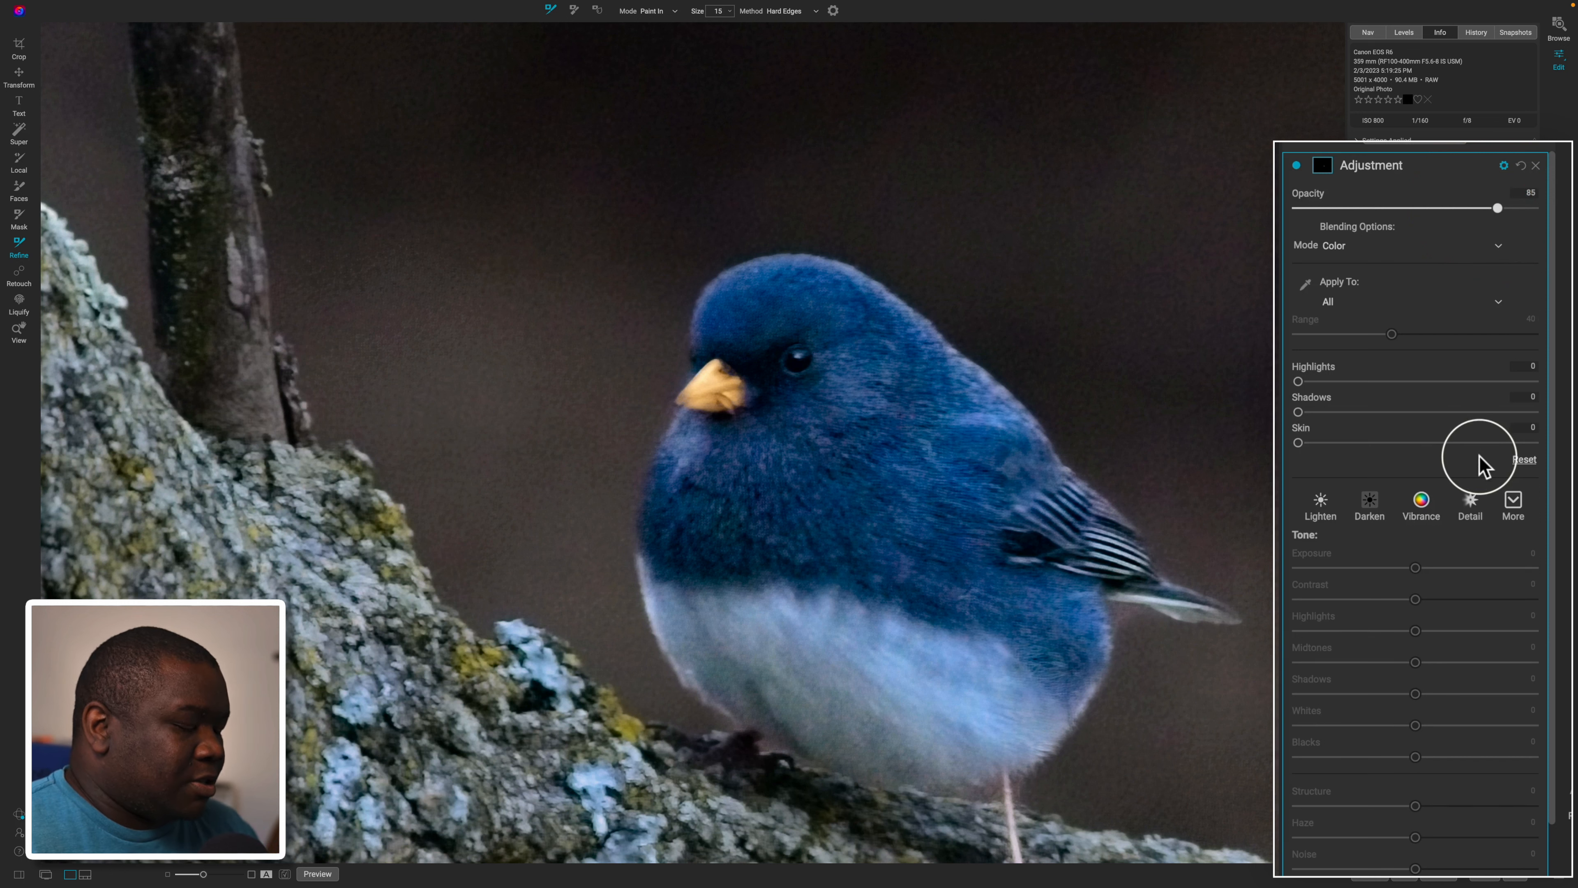
pyautogui.press('super+0')
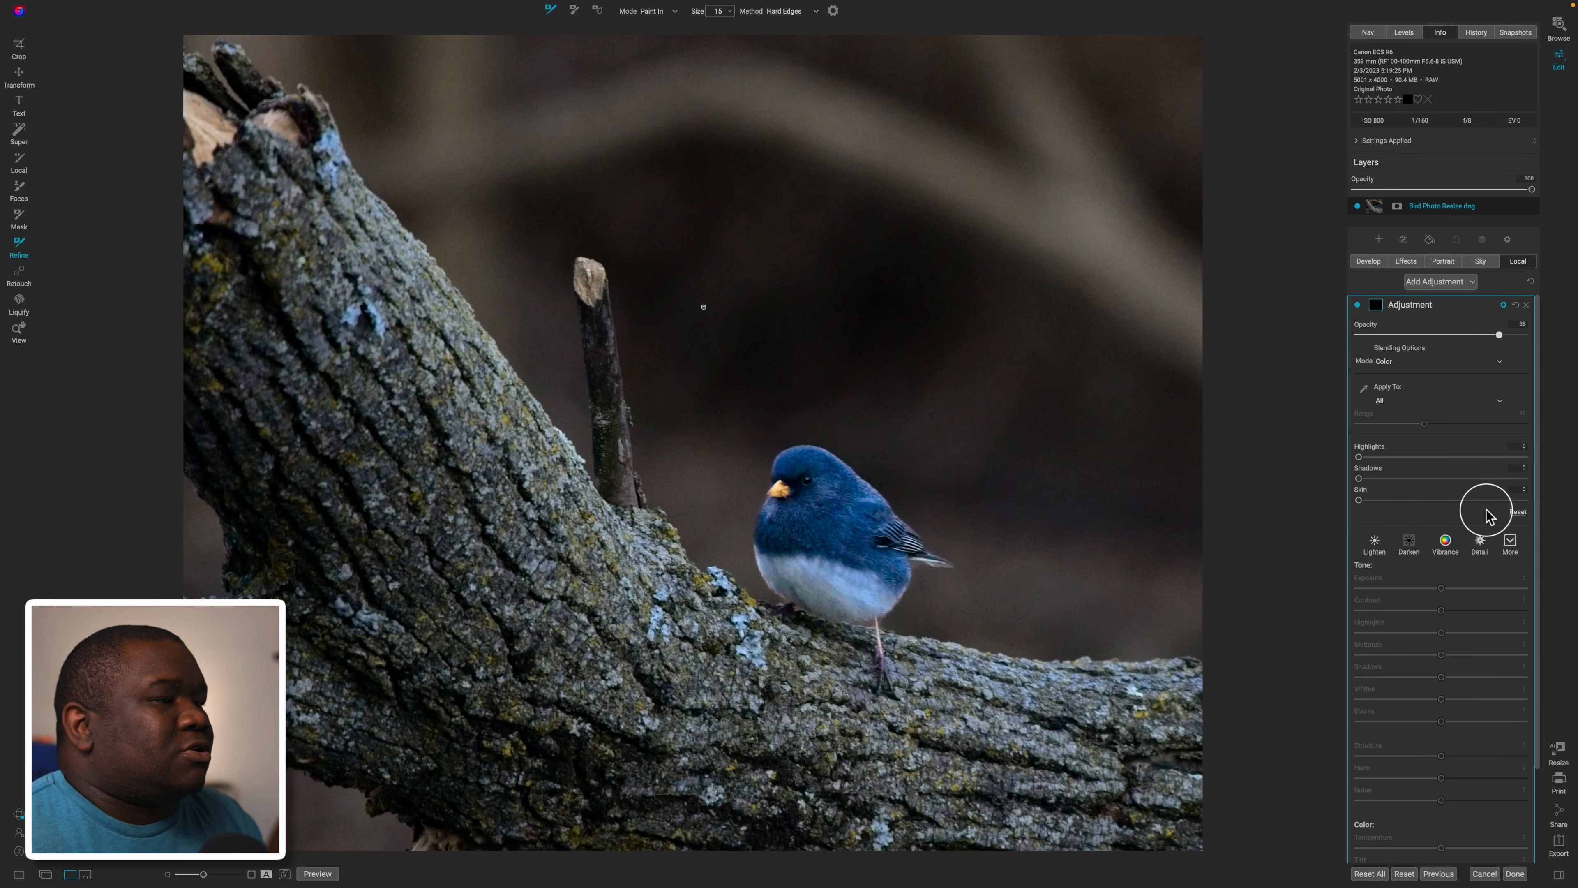
pyautogui.click(1357, 305)
pyautogui.click(1357, 306)
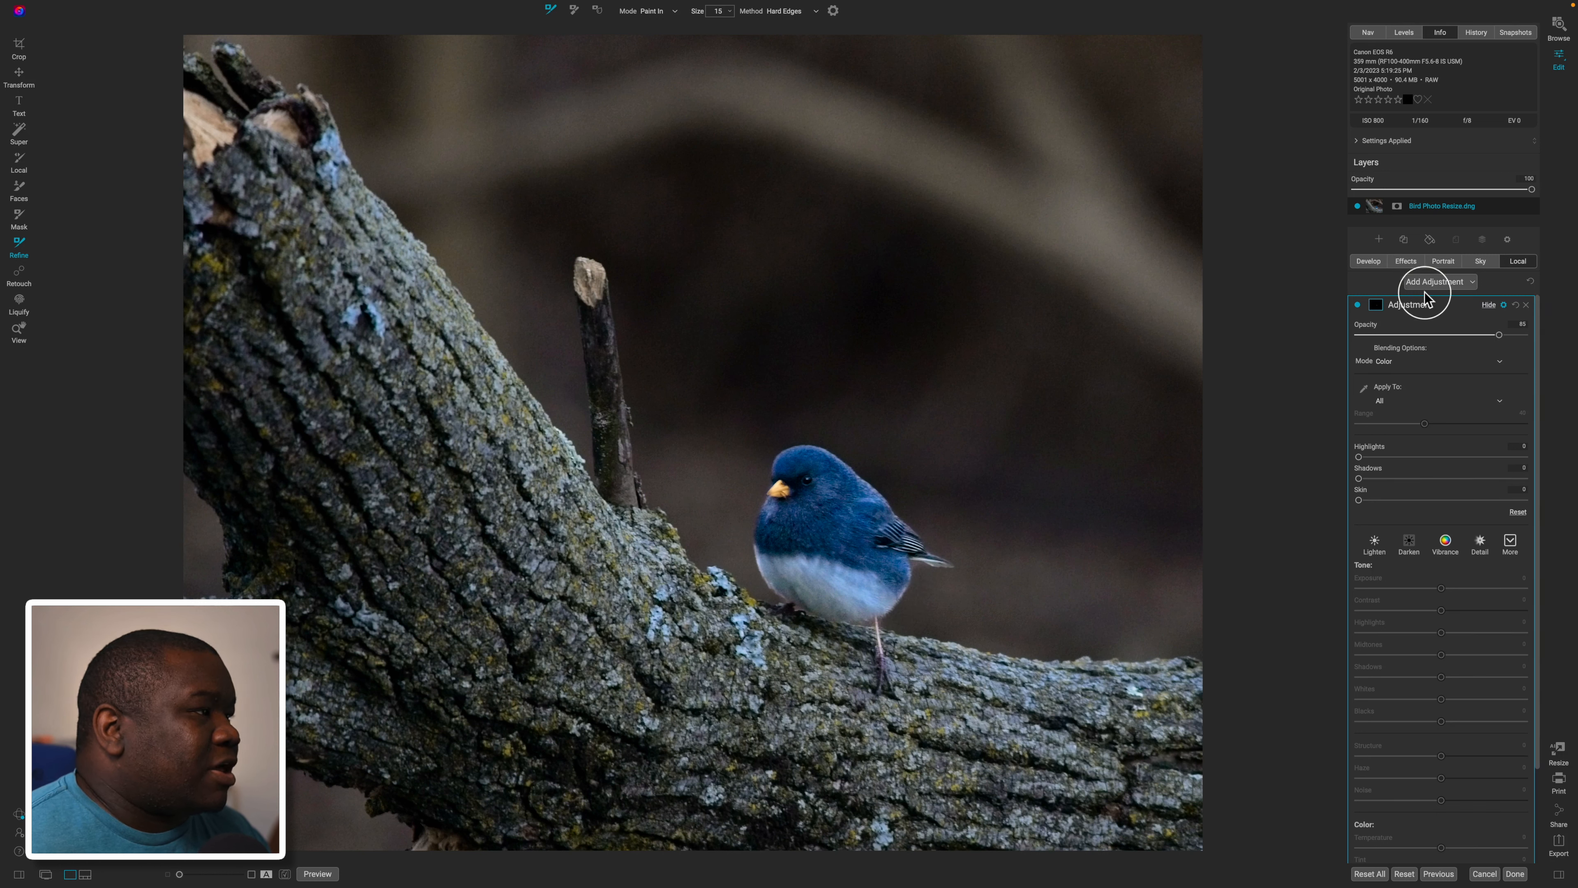
# Add a Replace Color filter directly above the Background Edit filter and sample the bird's blue breast as its target color
pyautogui.click(1402, 262)
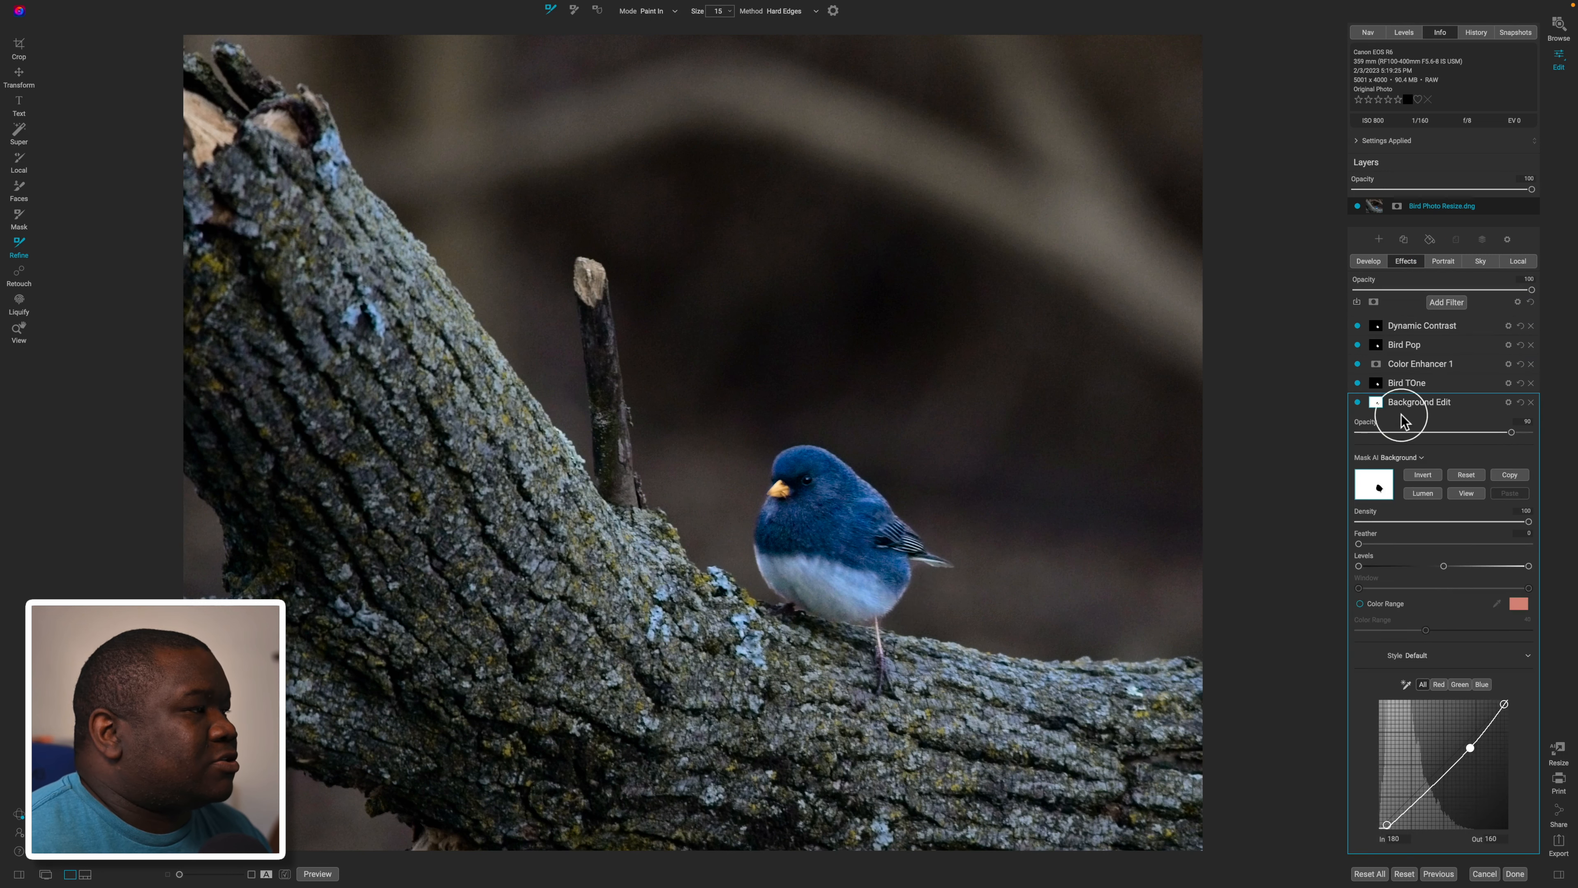
pyautogui.click(1448, 404)
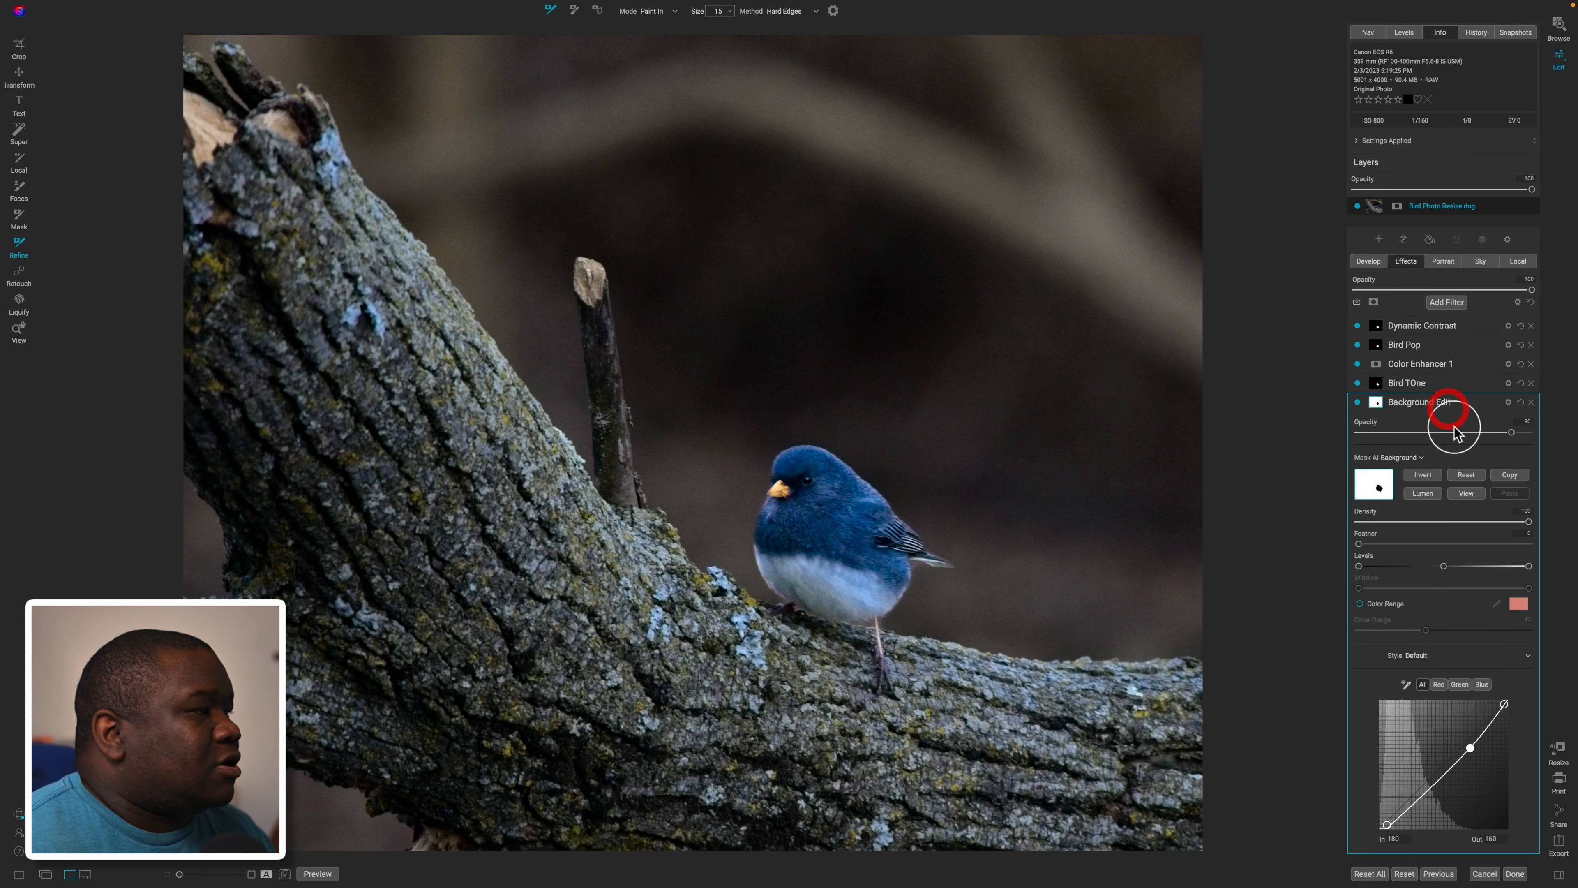
pyautogui.click(1448, 303)
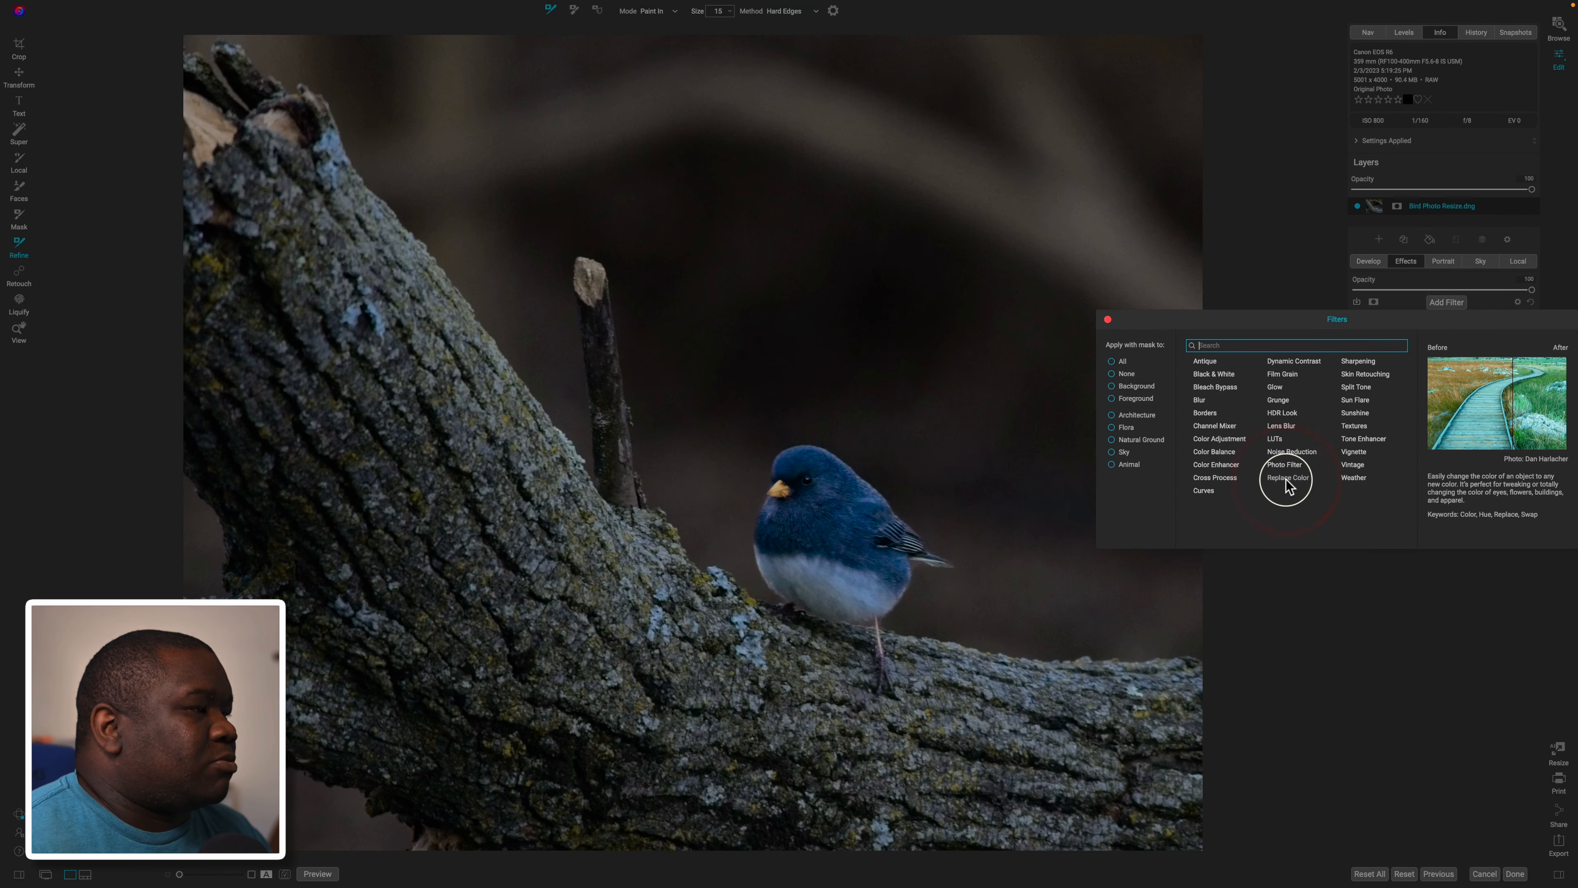
pyautogui.click(1288, 477)
pyautogui.click(1487, 491)
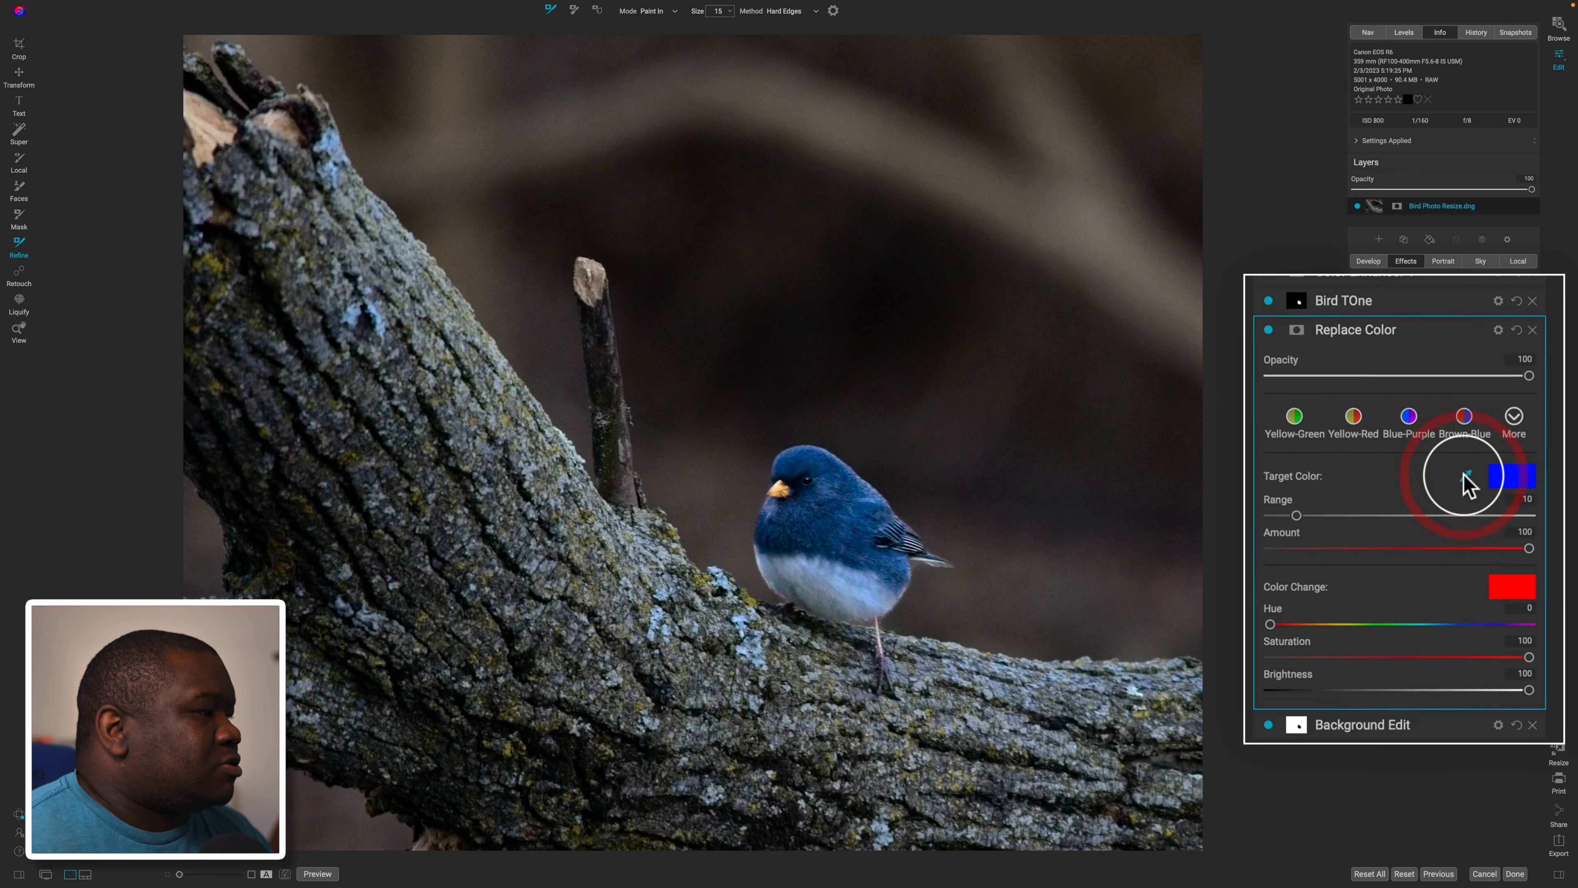
pyautogui.click(803, 529)
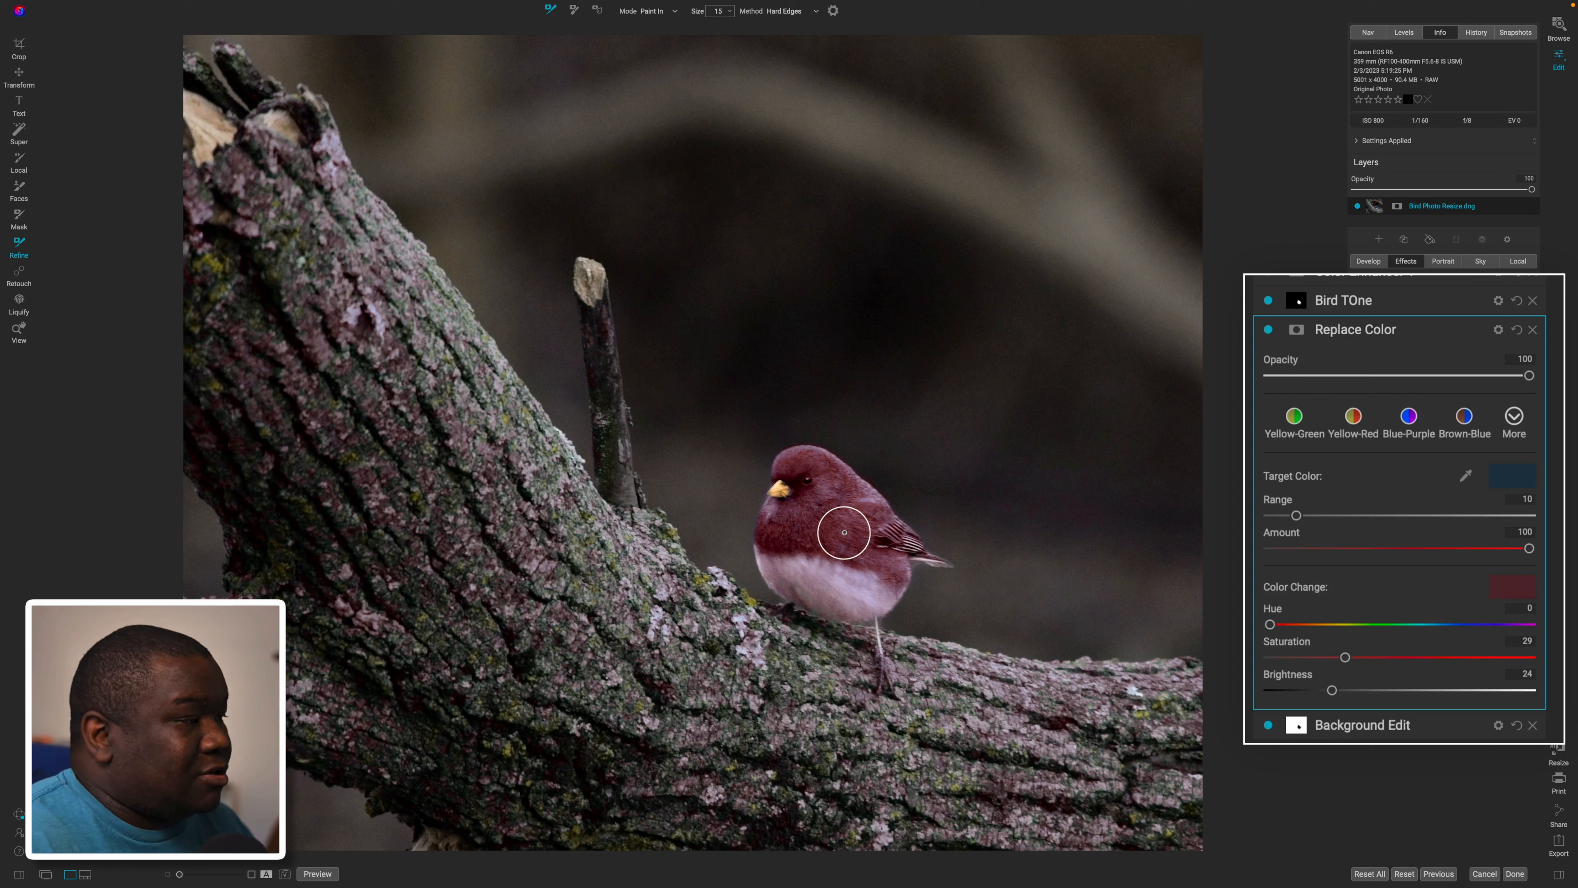
# Change the Replace Color filter's replacement color to a purple-blue with Hue 254, Saturation 49 and Brightness 80
pyautogui.click(1495, 593)
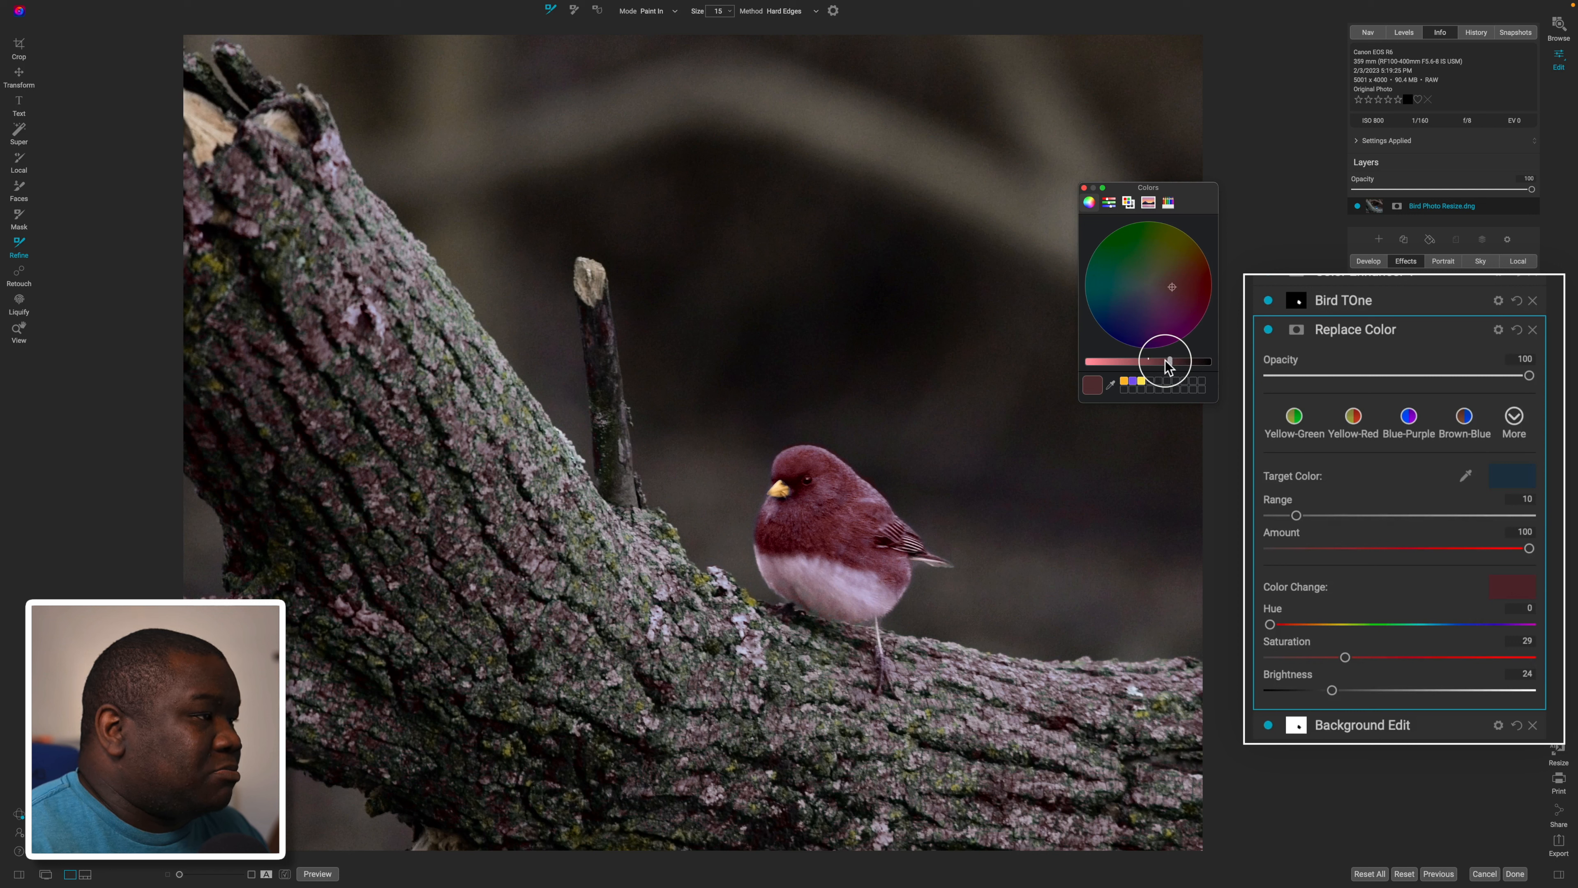
pyautogui.moveTo(1166, 367); pyautogui.dragTo(1135, 316)
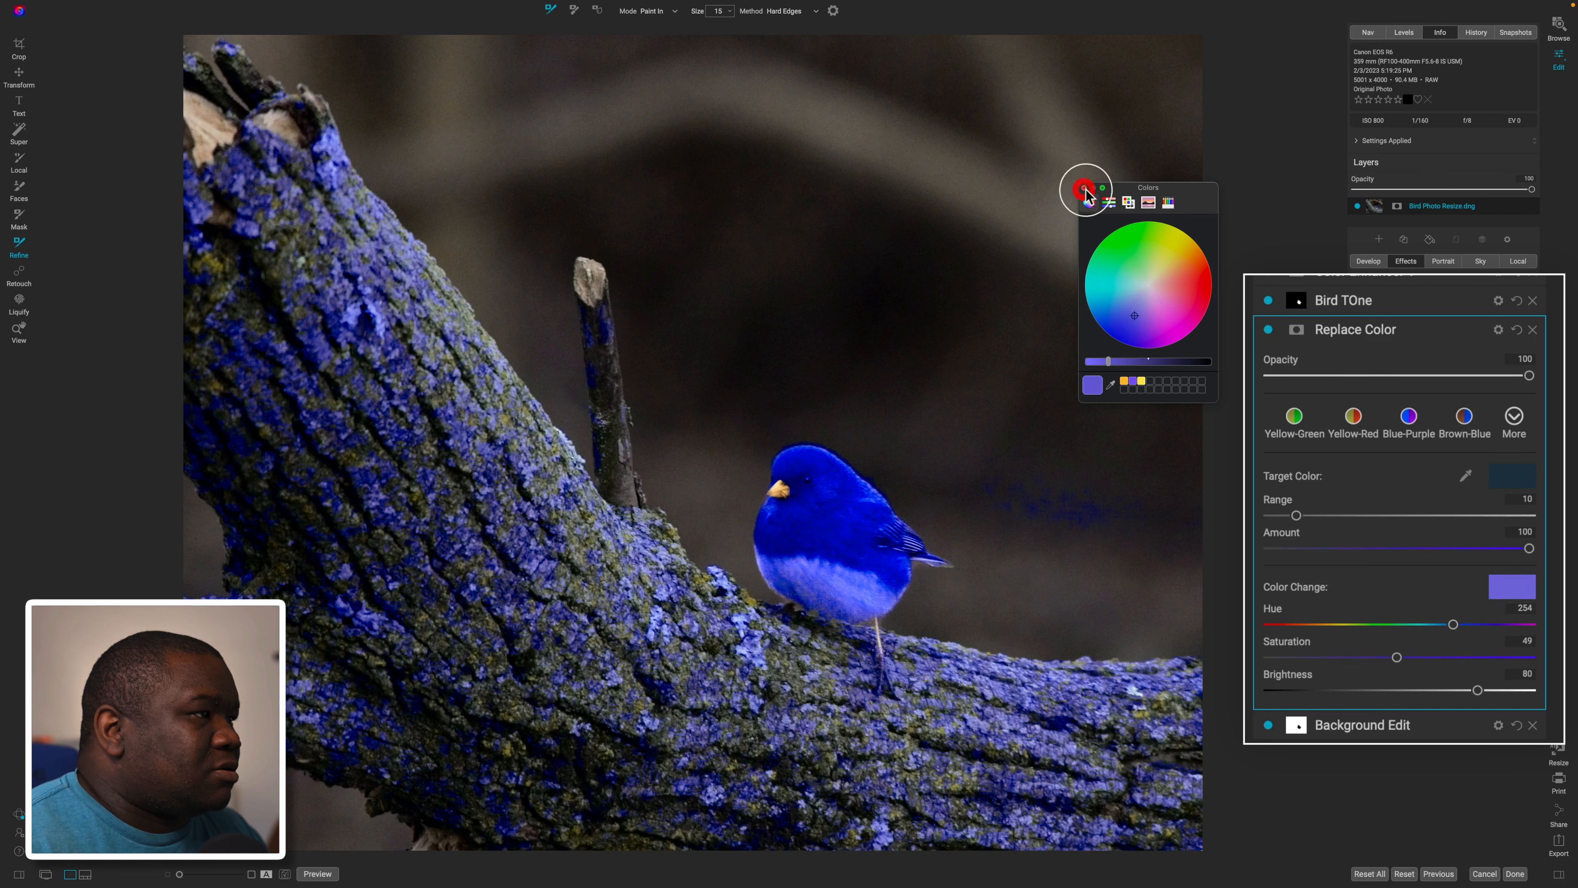
pyautogui.click(1084, 188)
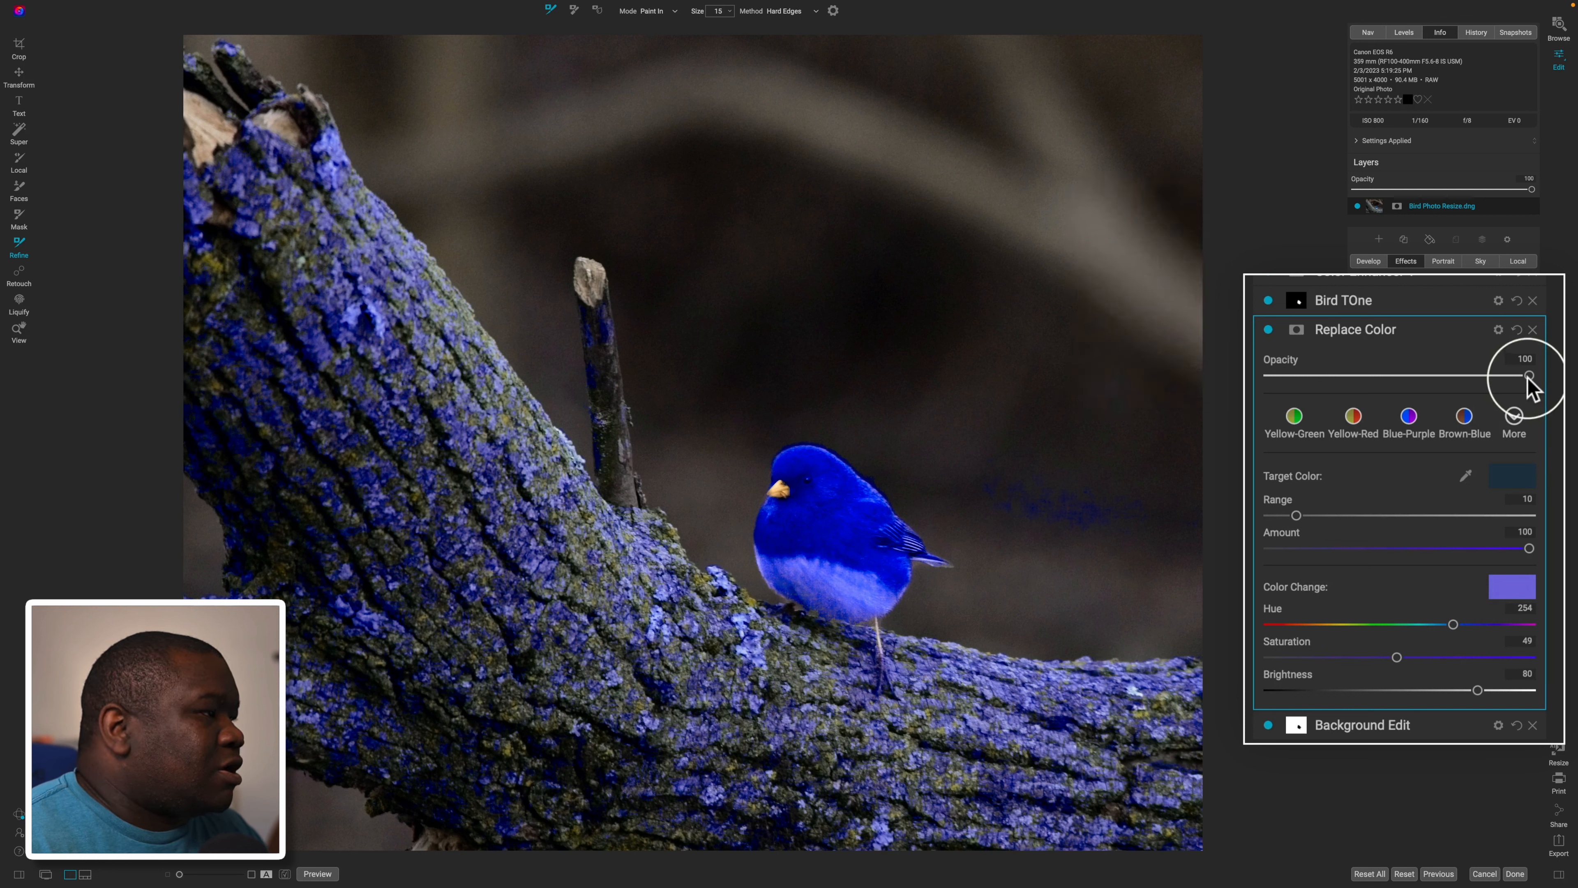
# Lower the Replace Color filter's Opacity to 13 and compare the photo with and without the filter
pyautogui.moveTo(1530, 376); pyautogui.dragTo(1312, 388)
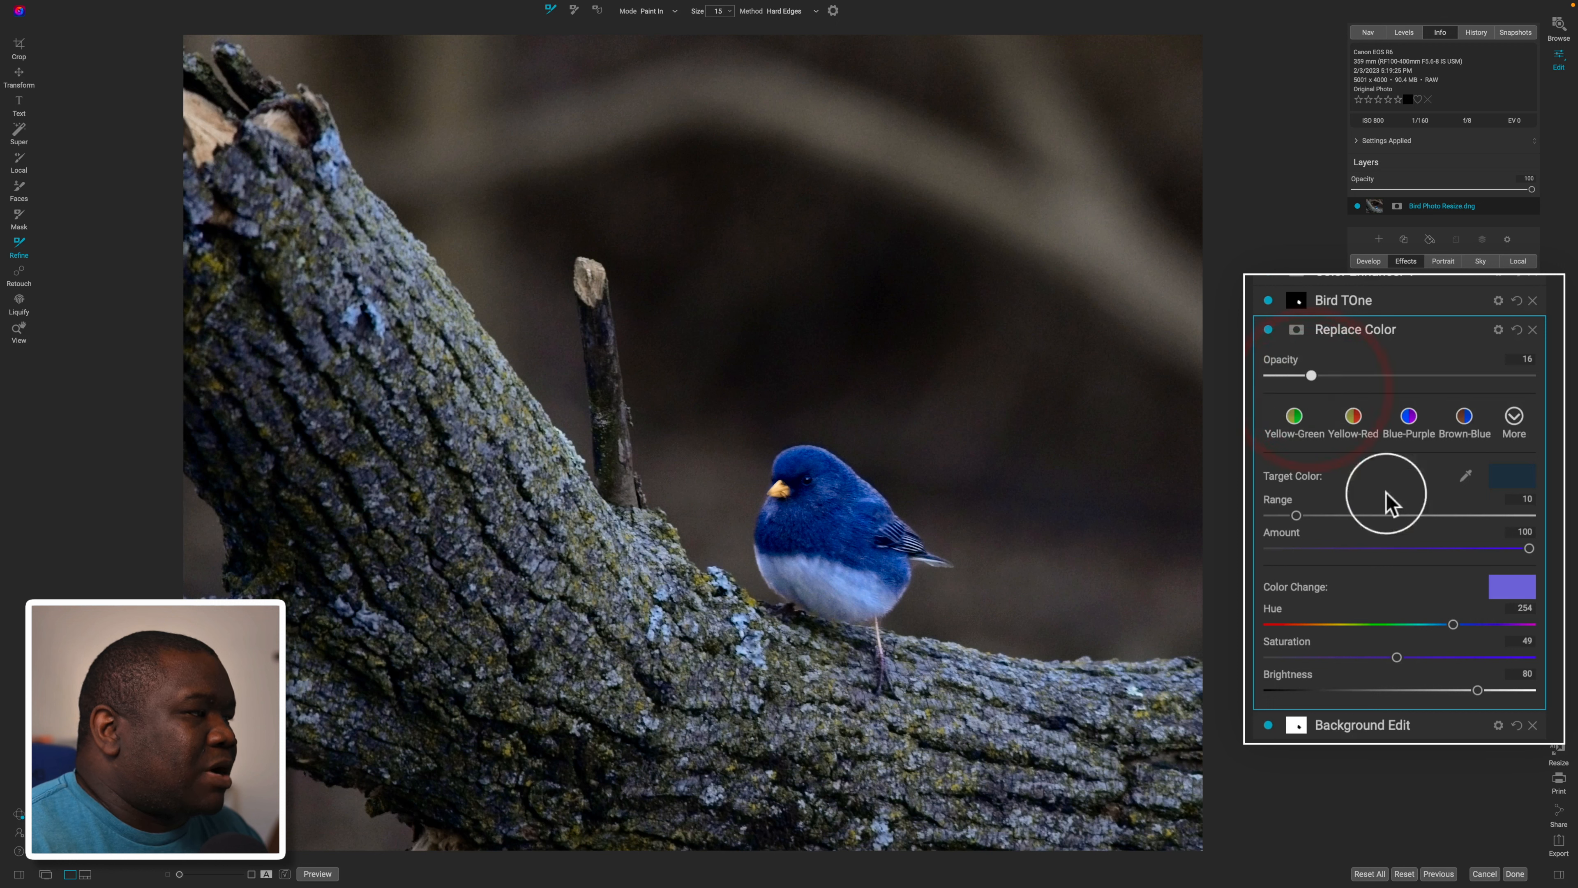
pyautogui.moveTo(1308, 375); pyautogui.dragTo(1305, 377)
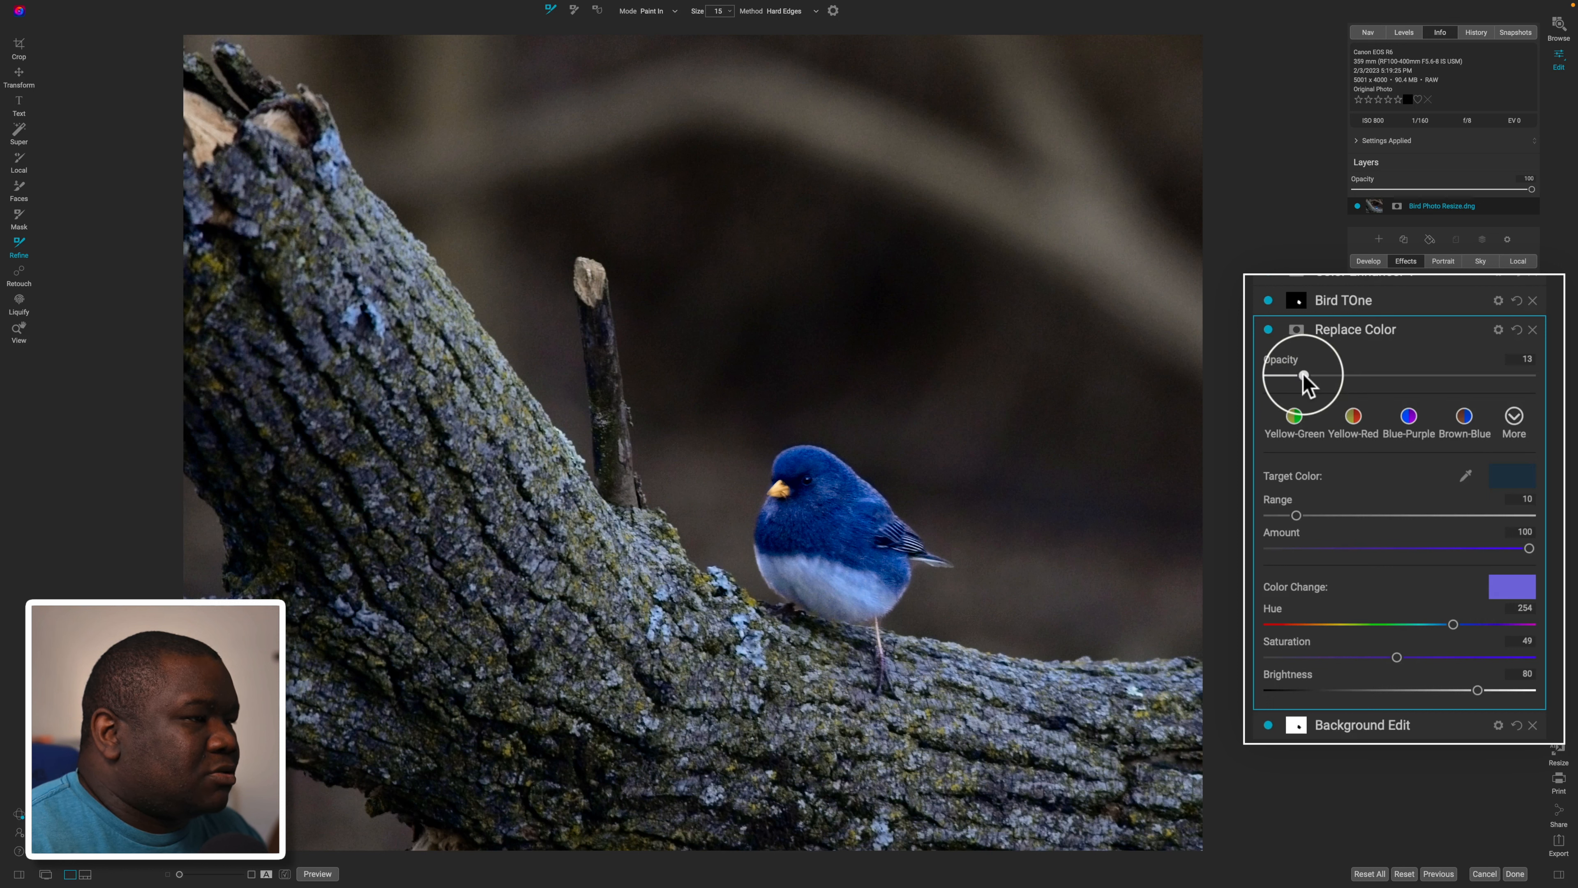
pyautogui.click(1268, 330)
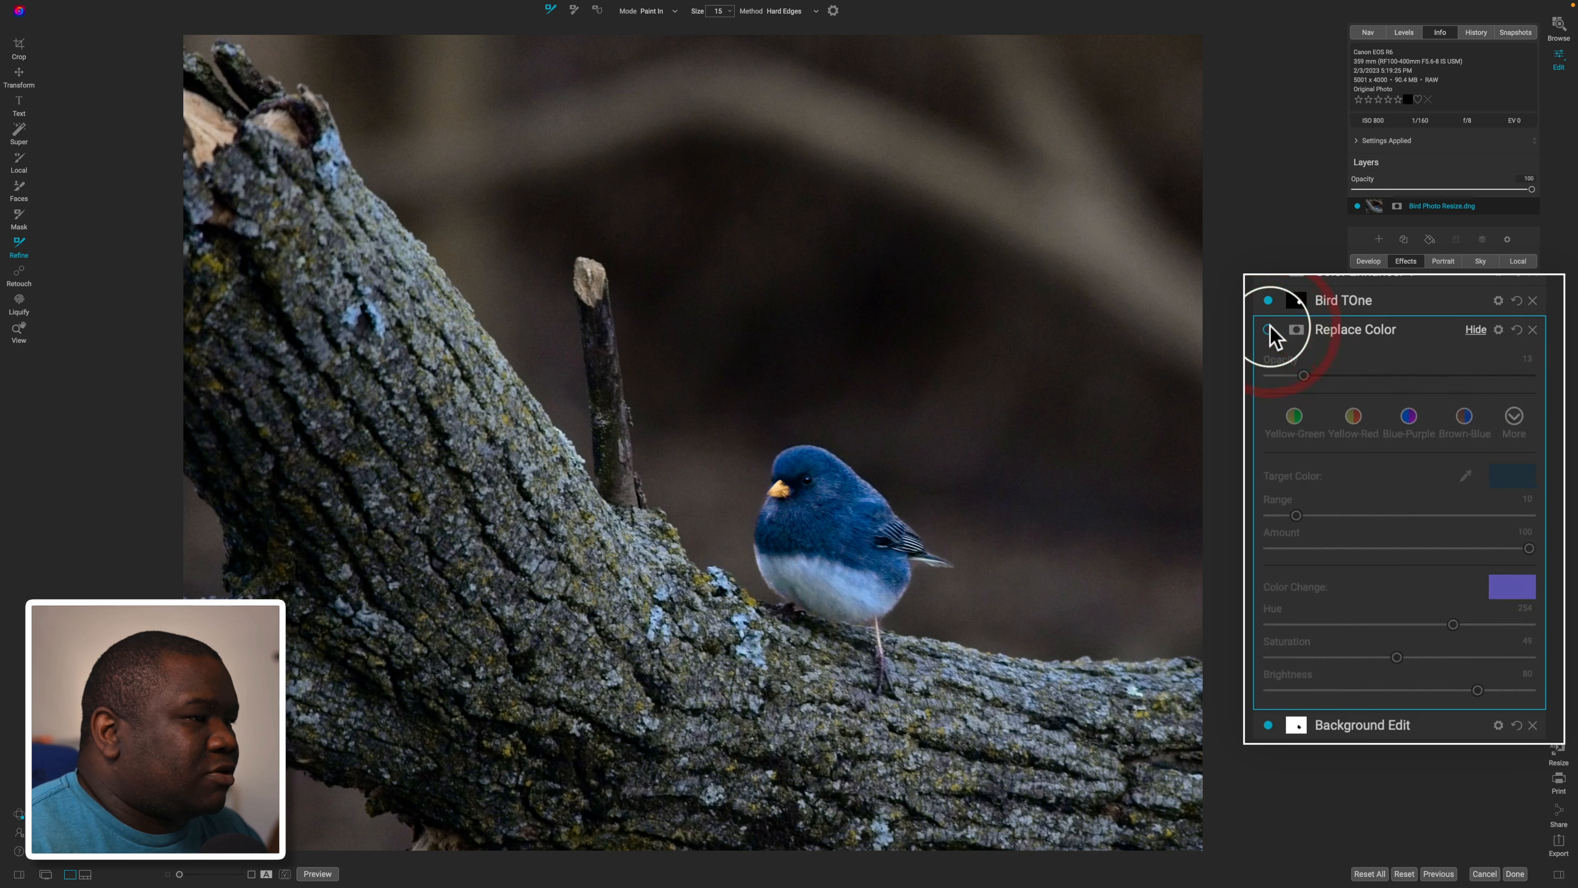
pyautogui.click(1268, 330)
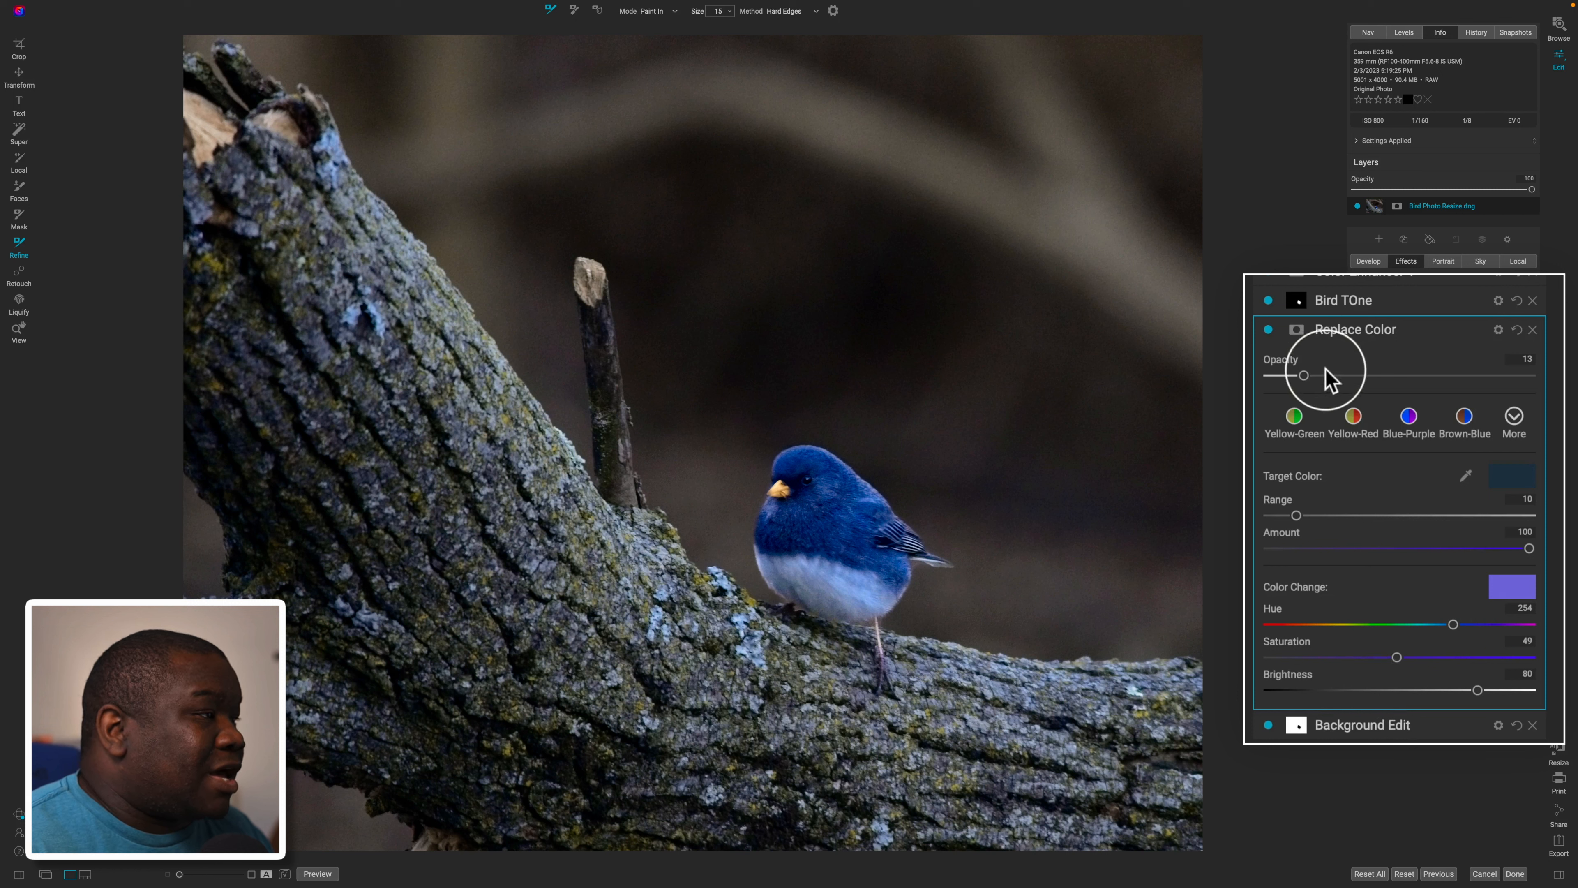
# Restrict the Replace Color filter to the bird by painting out the Background with Mask AI, and compare the result
pyautogui.click(1297, 332)
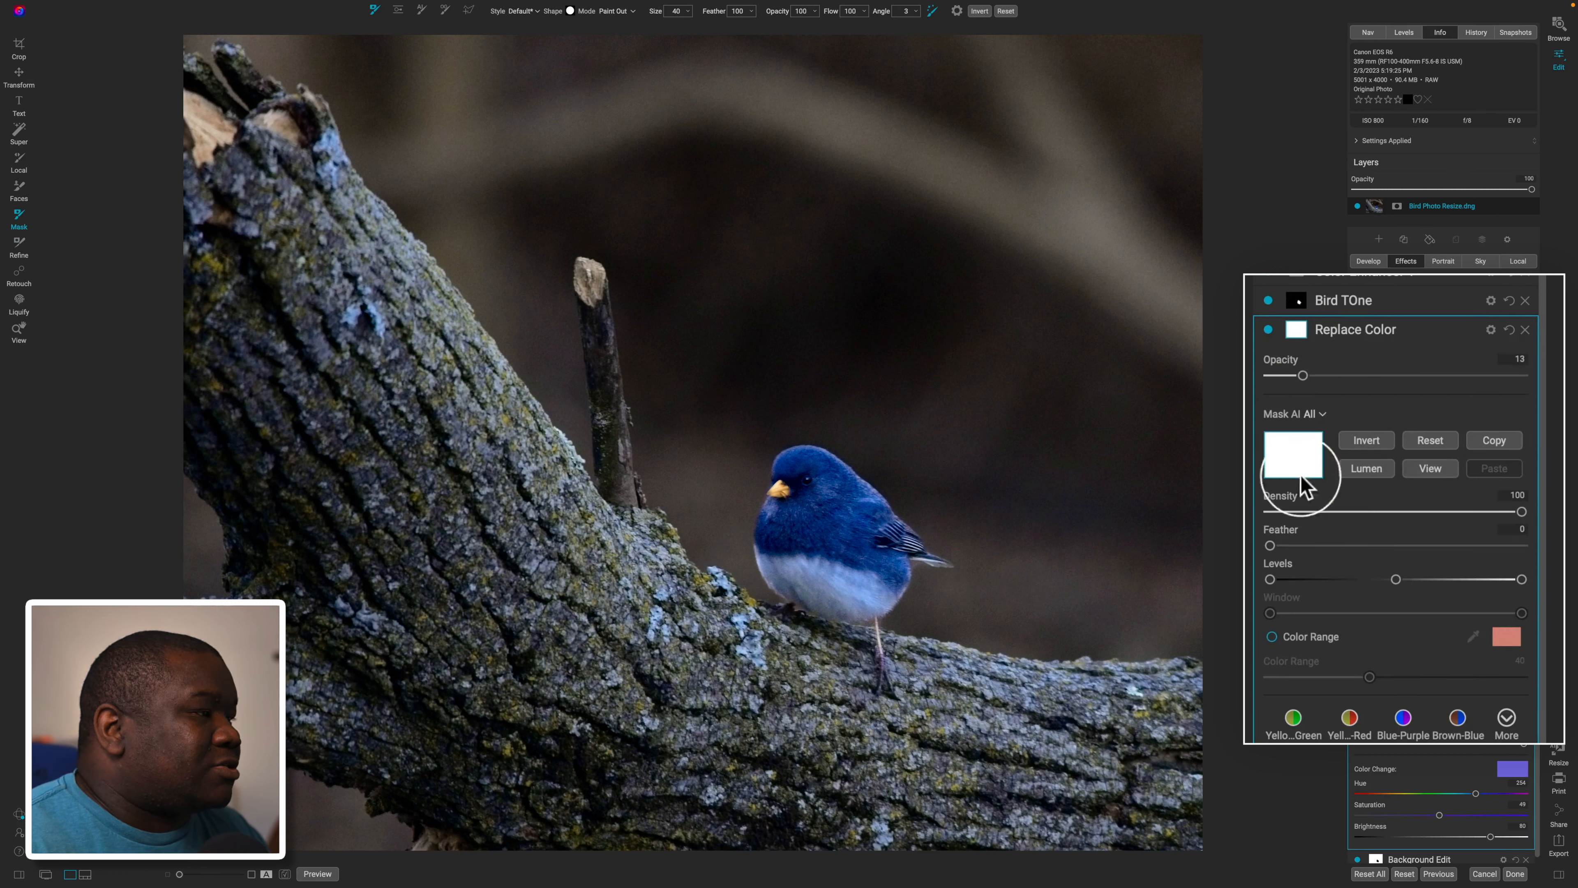
pyautogui.click(1311, 422)
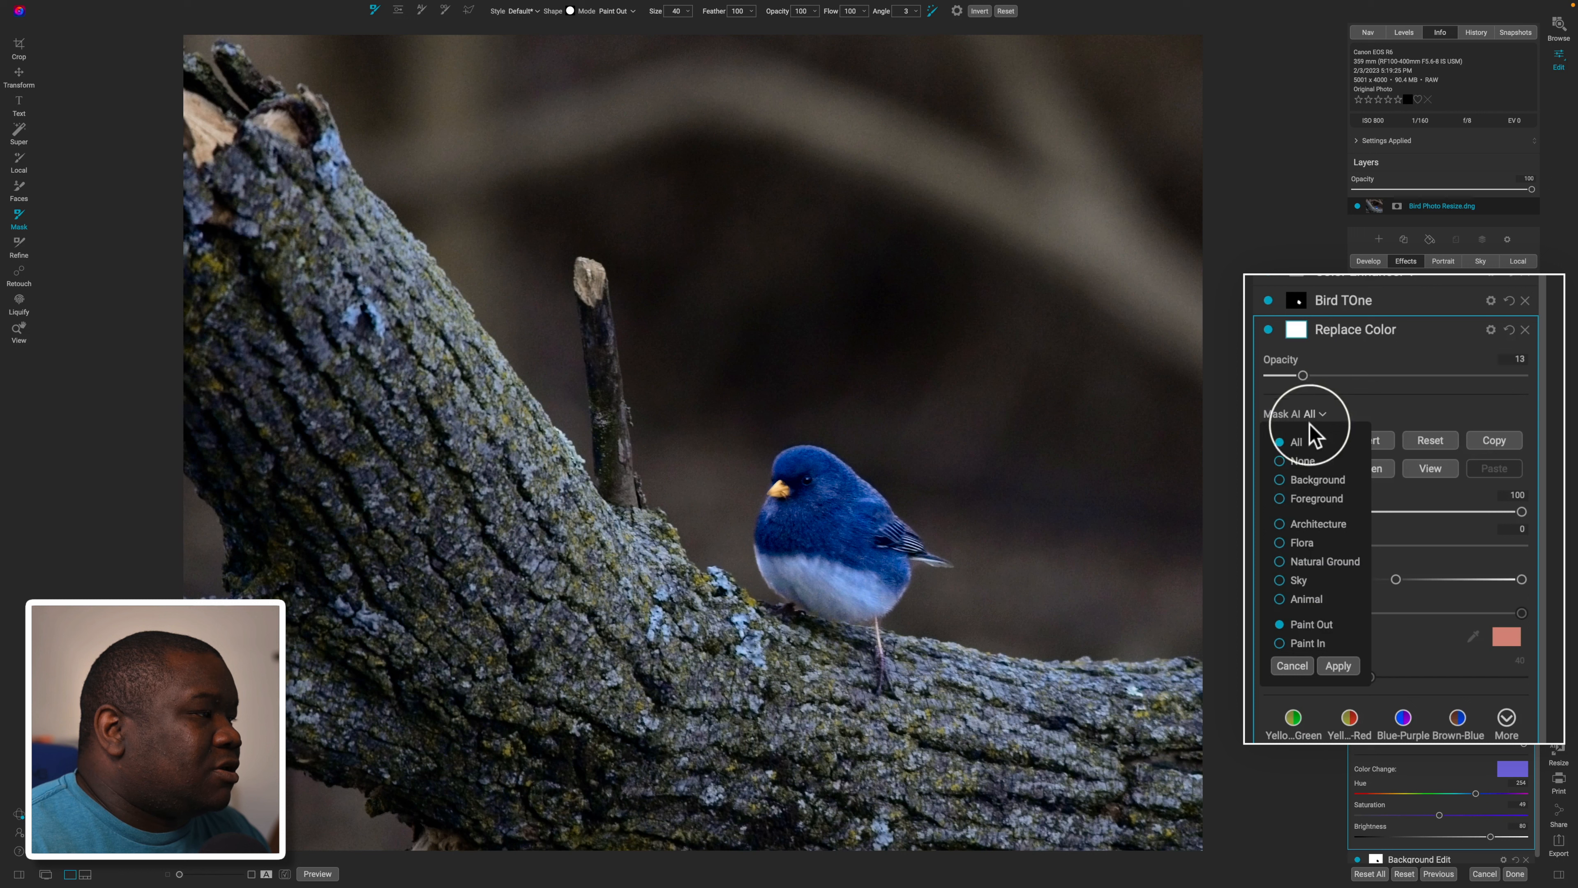
pyautogui.click(1318, 480)
pyautogui.click(1336, 662)
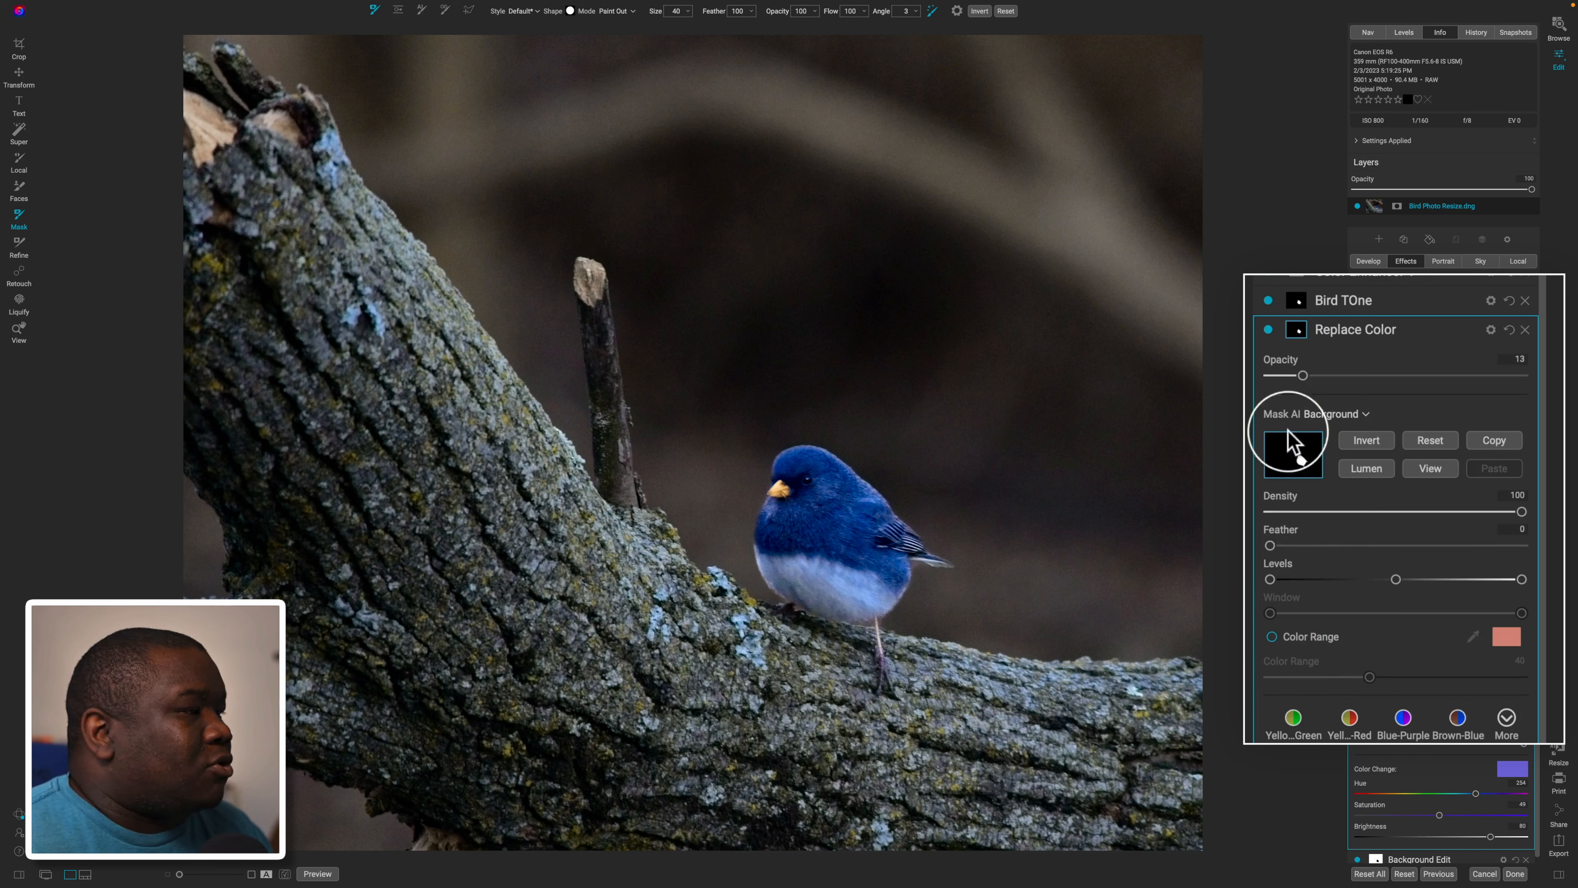
pyautogui.click(1269, 330)
pyautogui.click(1268, 330)
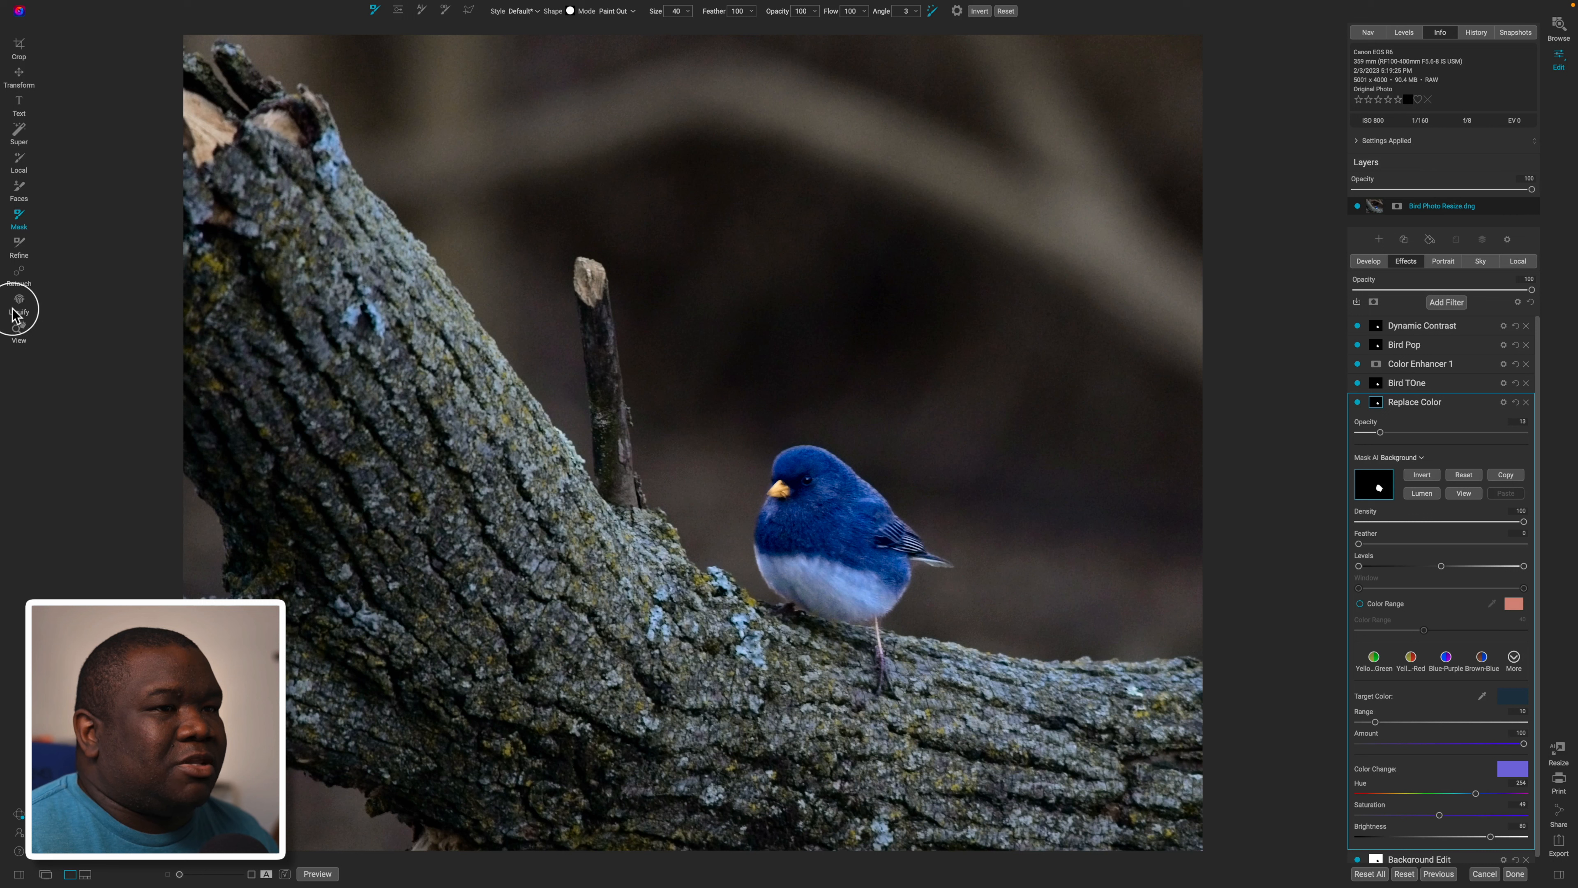
# Remove the broken upright twig behind the branch with the Perfect Eraser at size 200
pyautogui.click(18, 274)
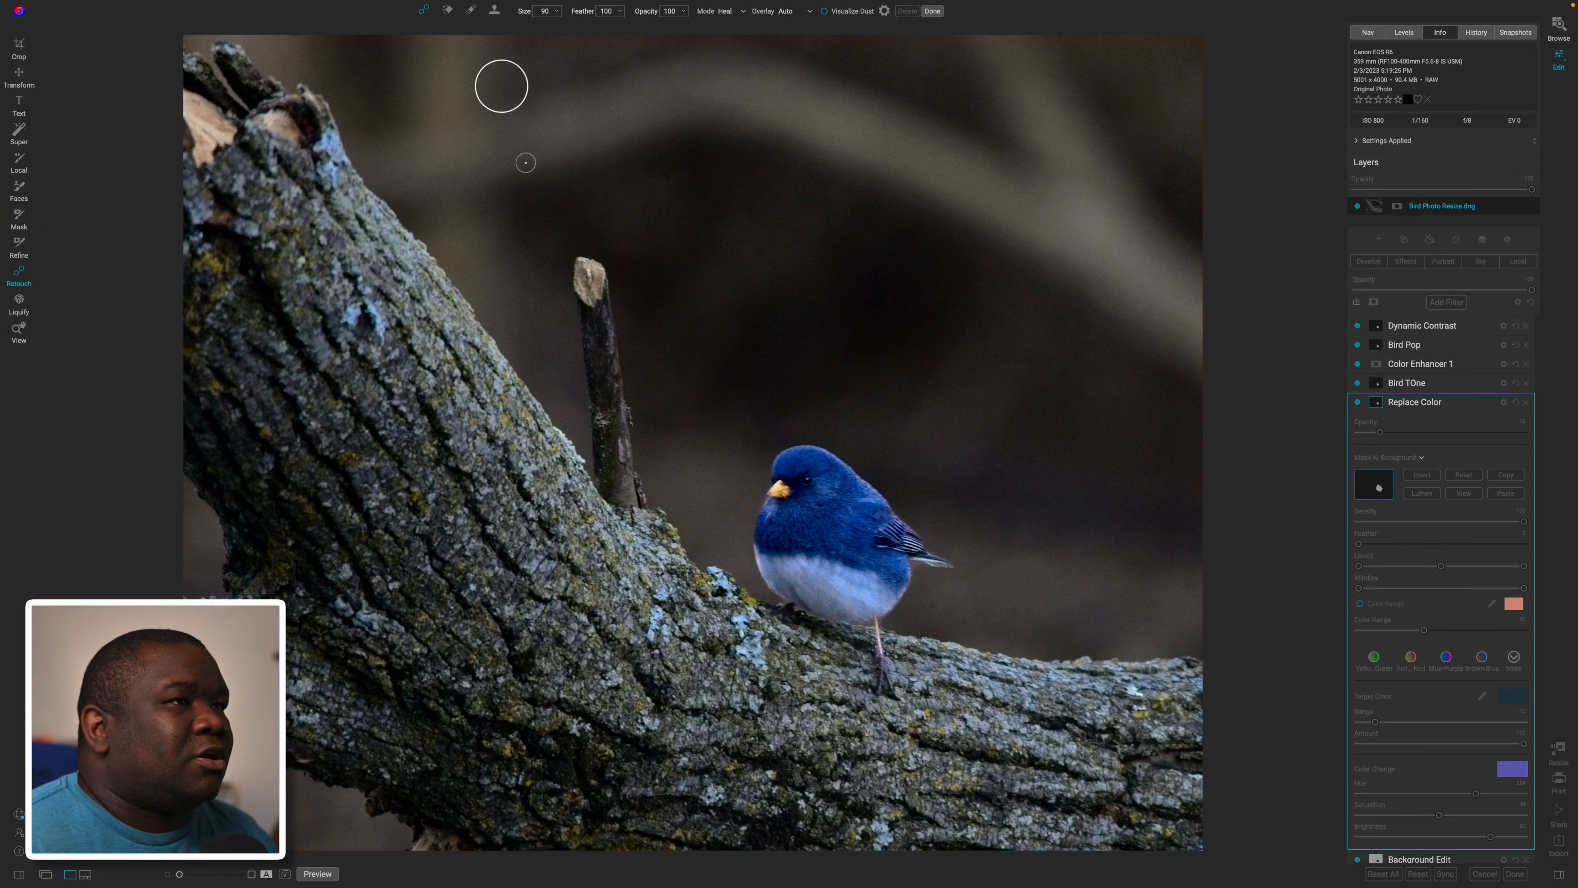
pyautogui.click(447, 11)
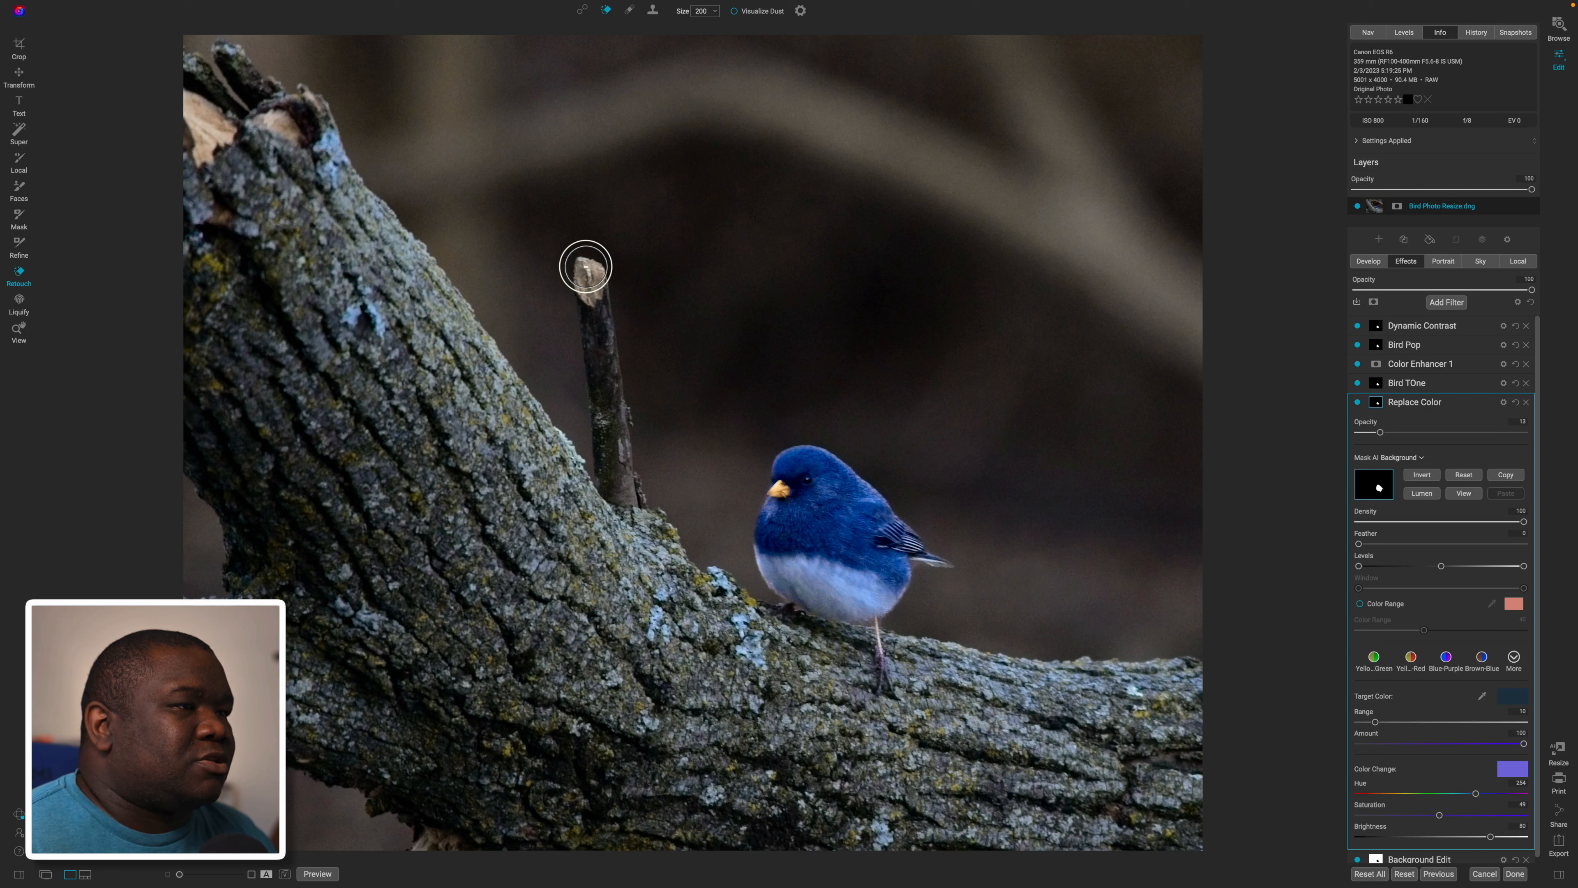
pyautogui.moveTo(586, 266)
pyautogui.mouseDown()
pyautogui.moveTo(600, 432)
pyautogui.moveTo(630, 487)
pyautogui.moveTo(614, 381)
pyautogui.mouseUp()
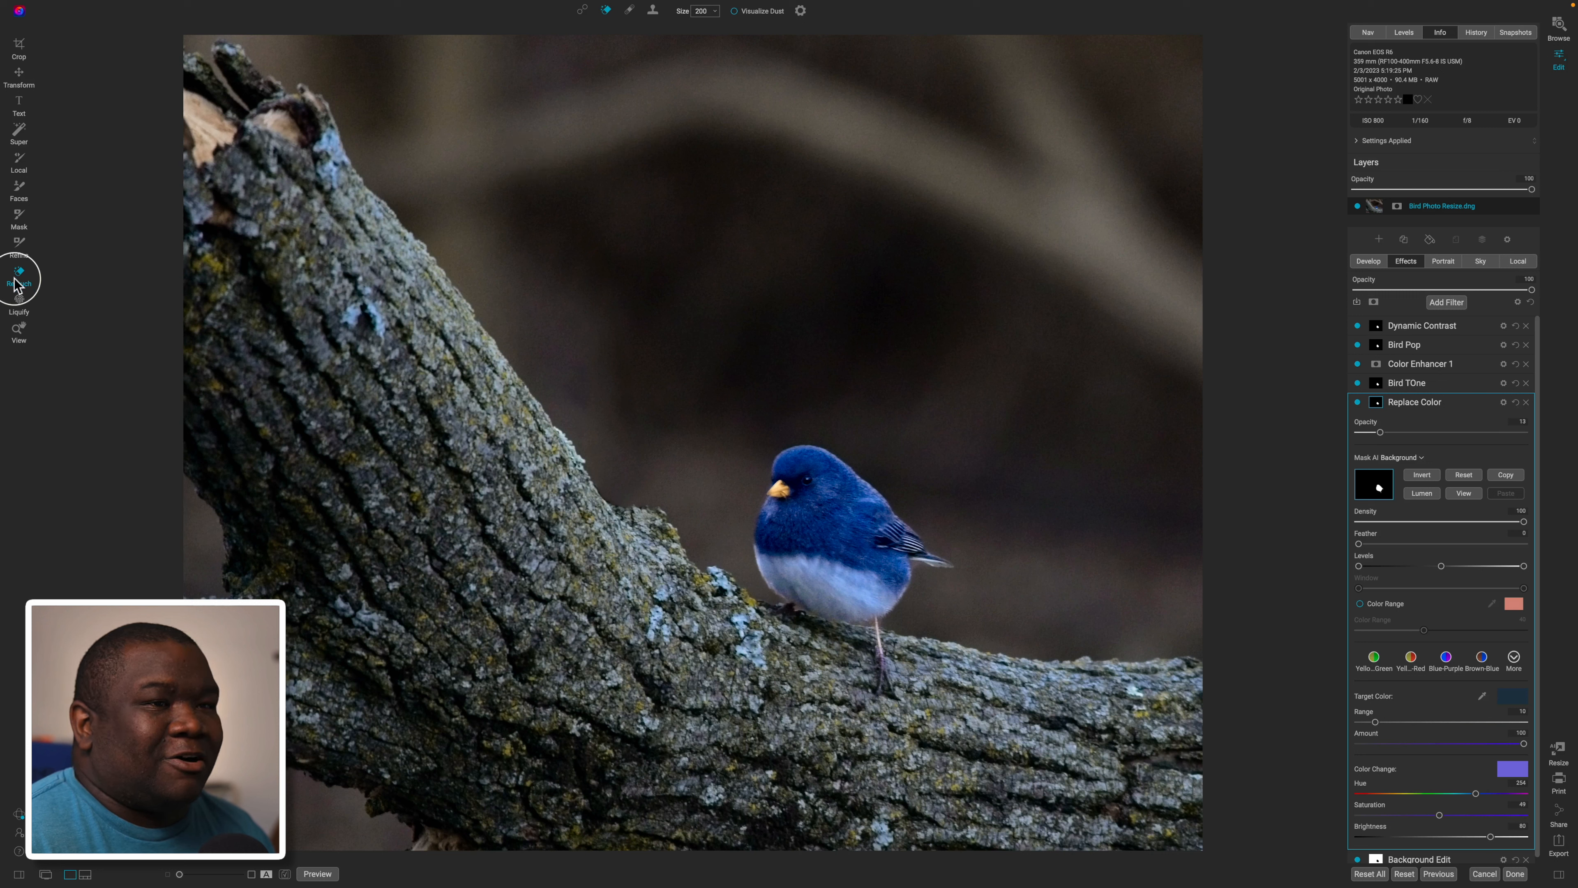
# Compare the whole edited photo with the original
pyautogui.click(19, 336)
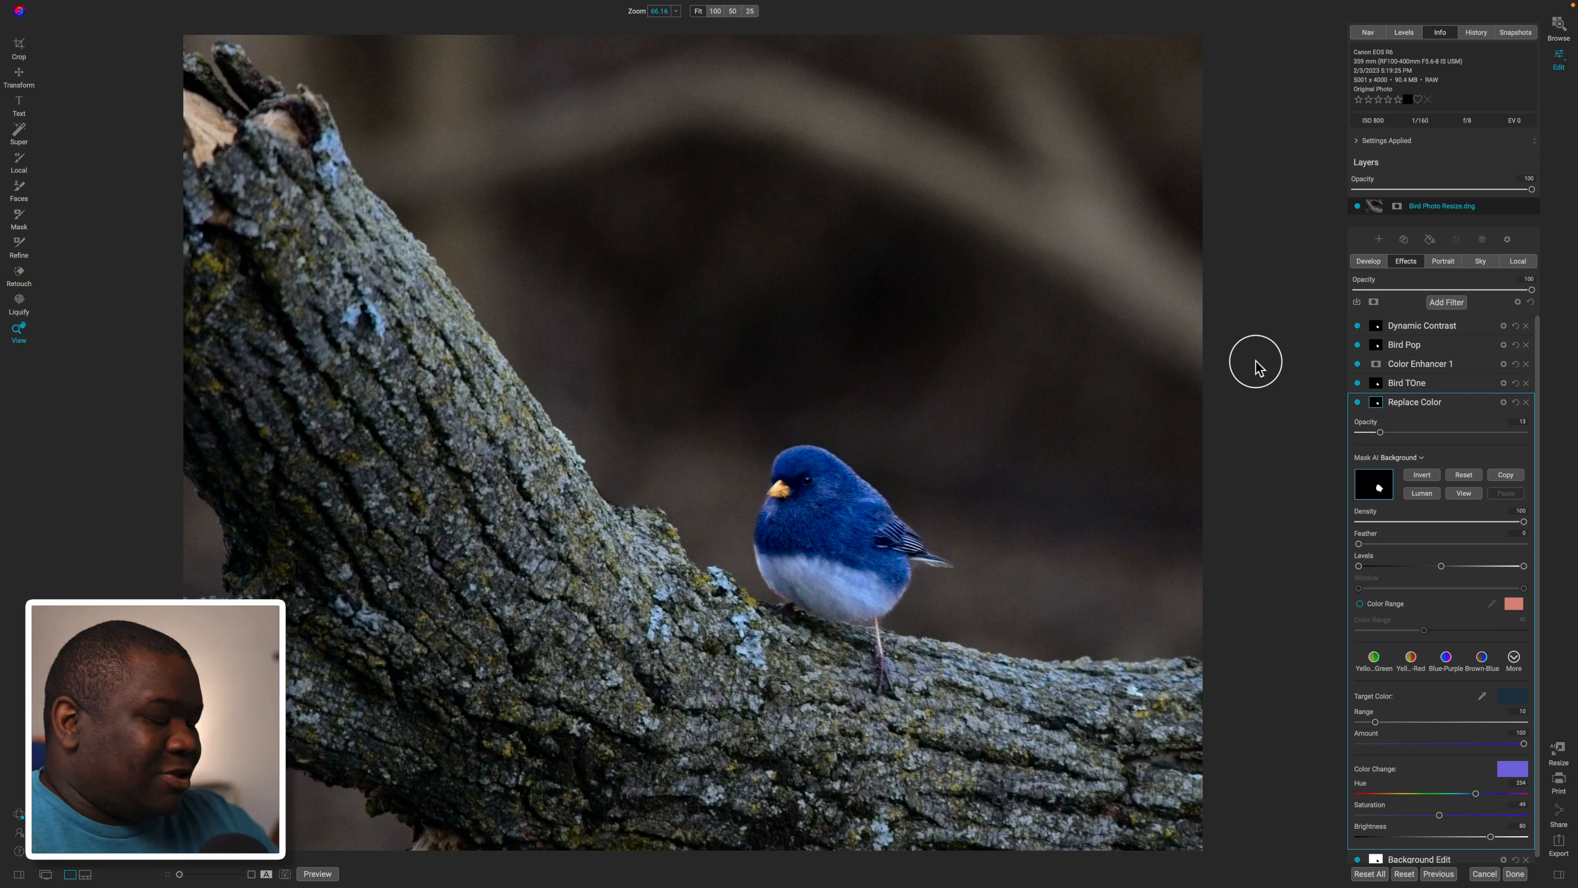
pyautogui.press('\\')
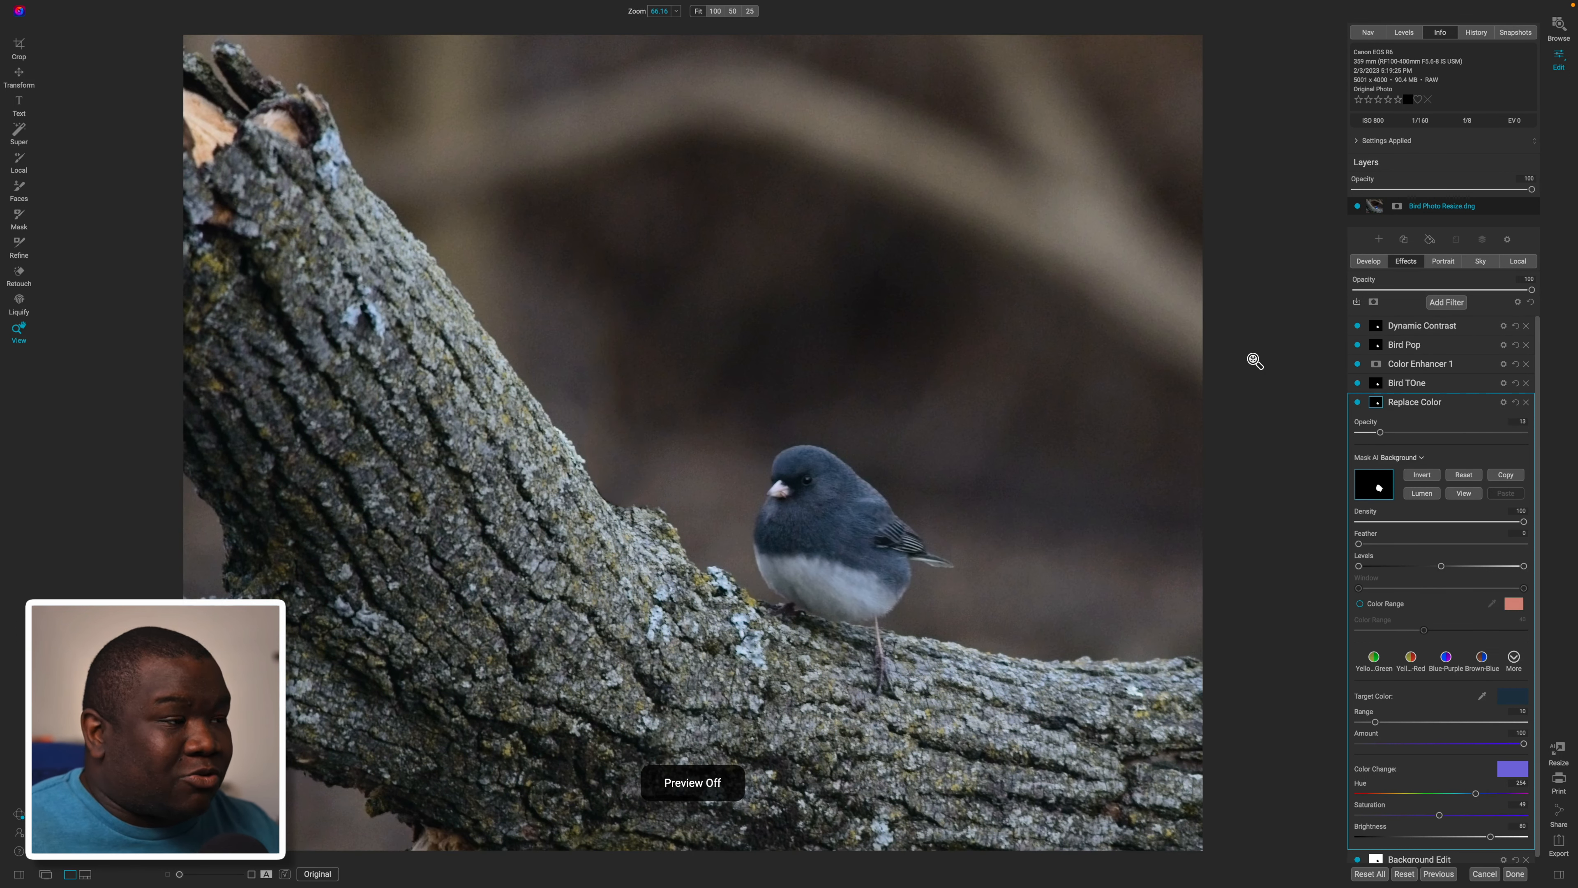
pyautogui.press('\\')
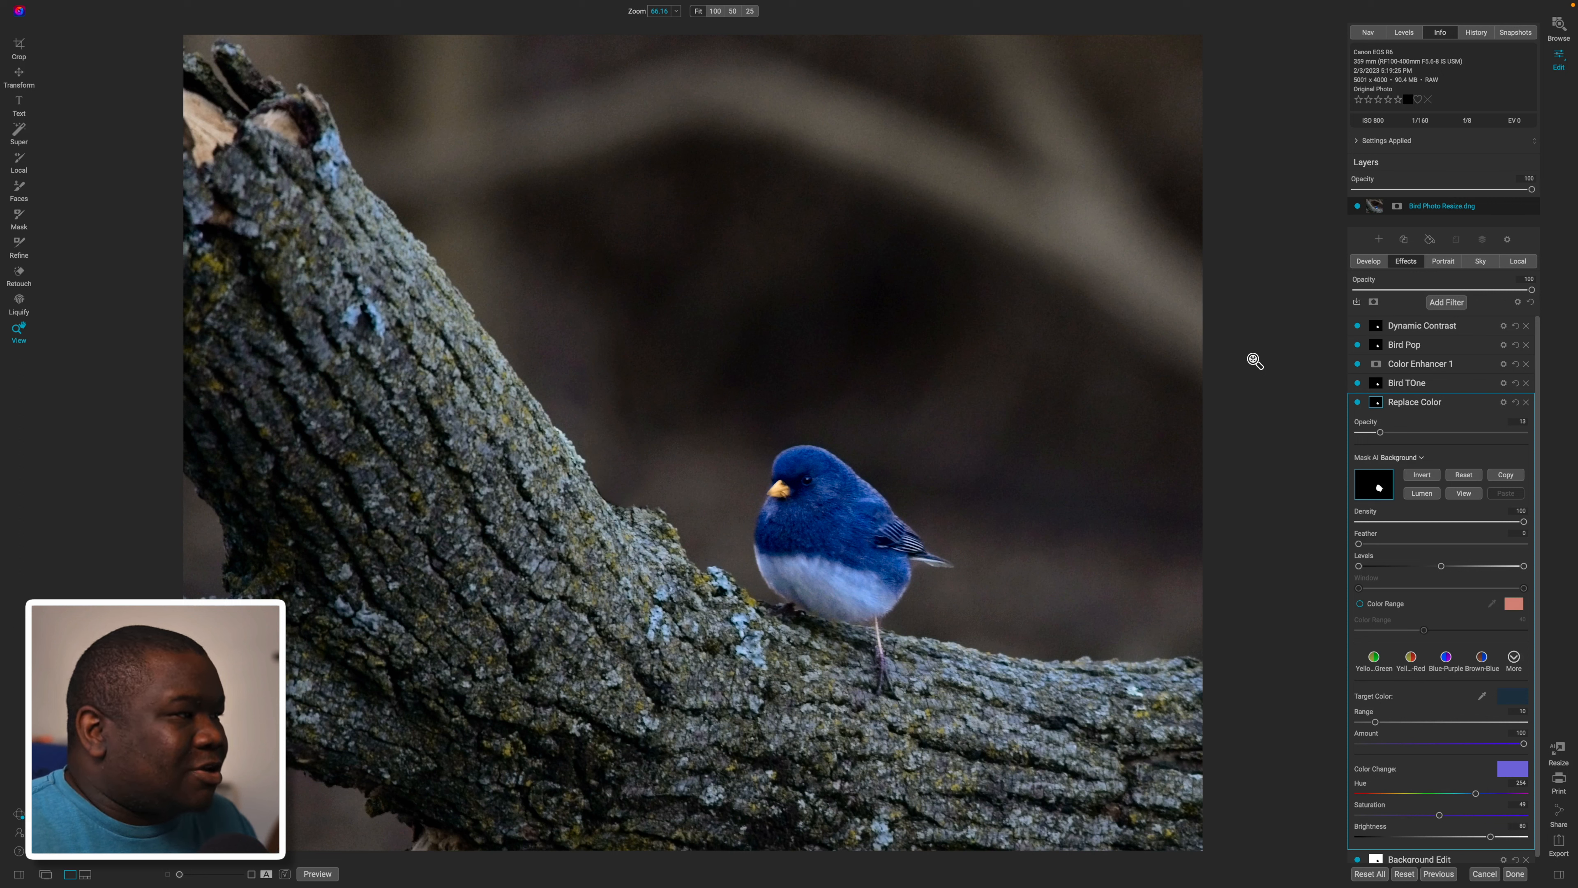
# Add a Sunshine filter on top of the stack with Warmth 32 and Amount 40, and slightly lower its Opacity
pyautogui.click(1448, 330)
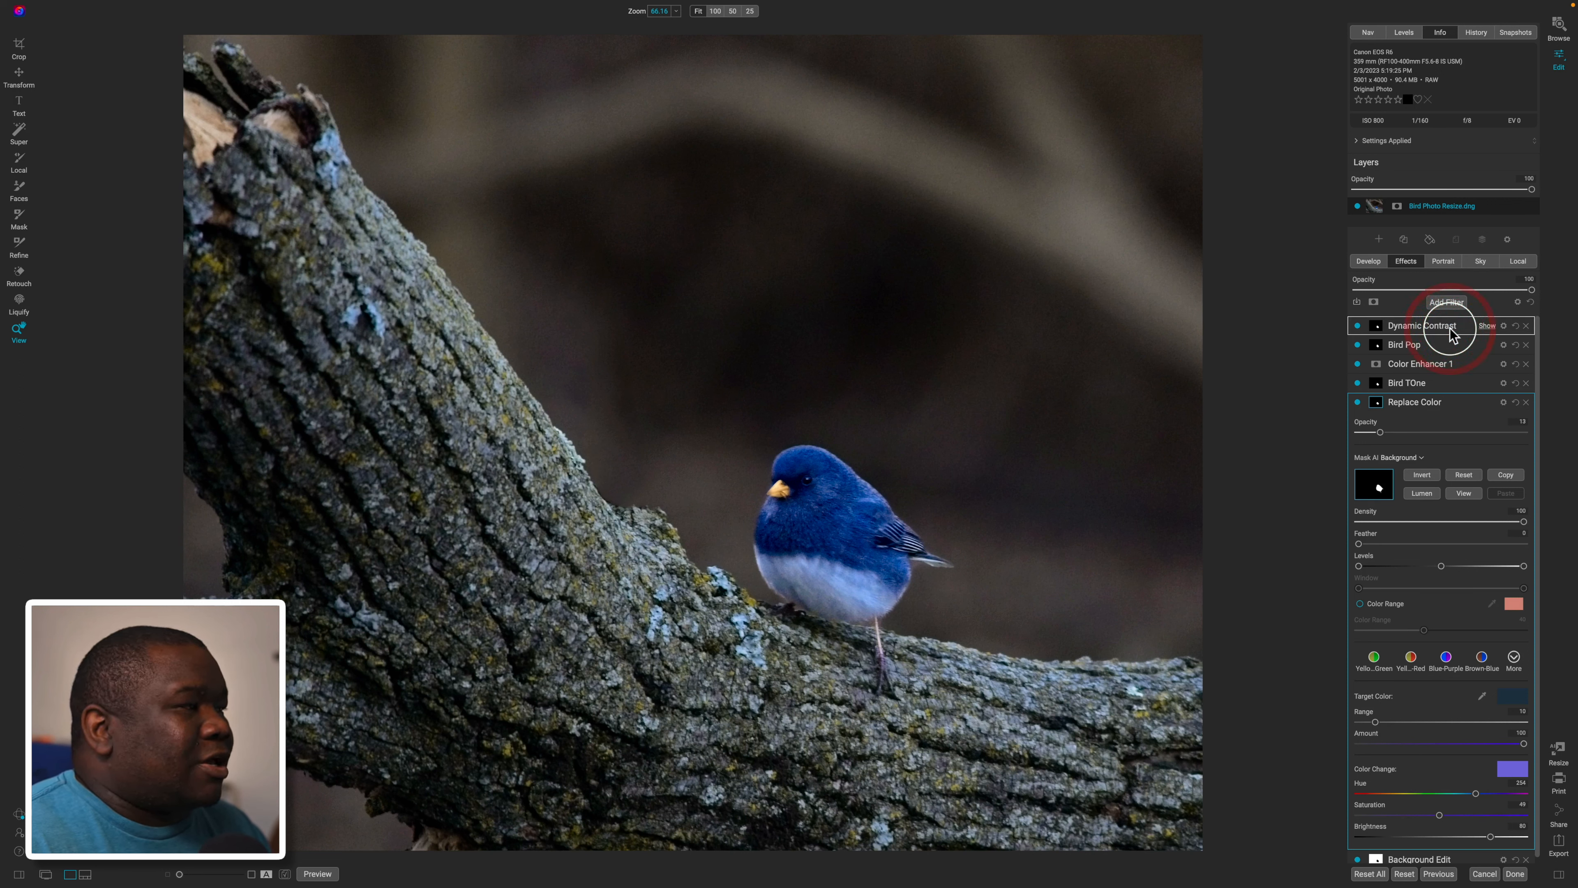
pyautogui.click(1445, 302)
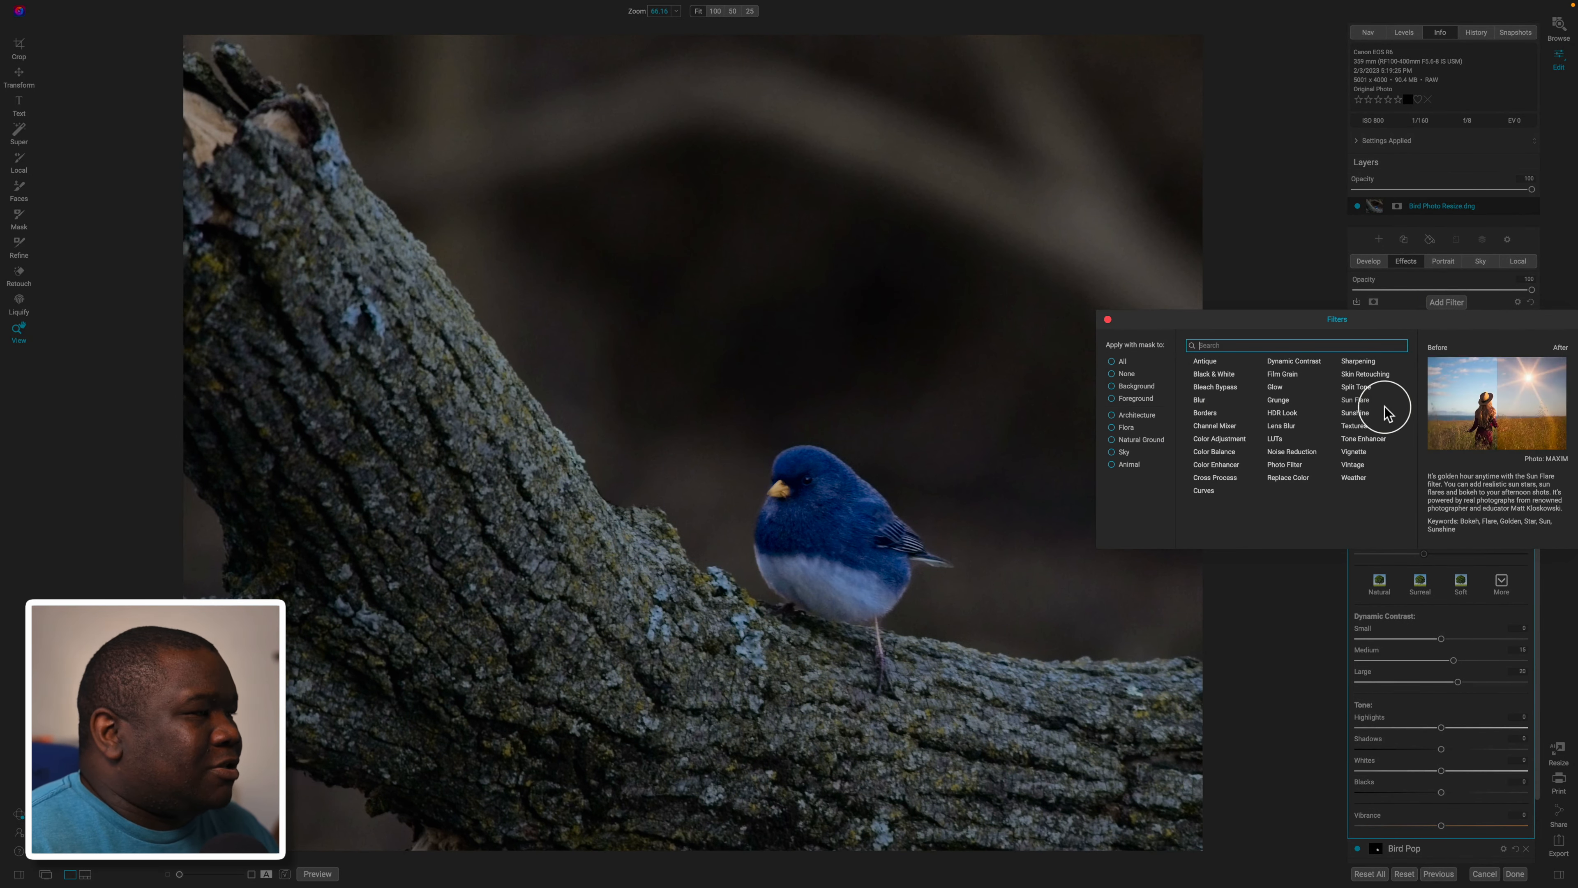
pyautogui.click(1358, 415)
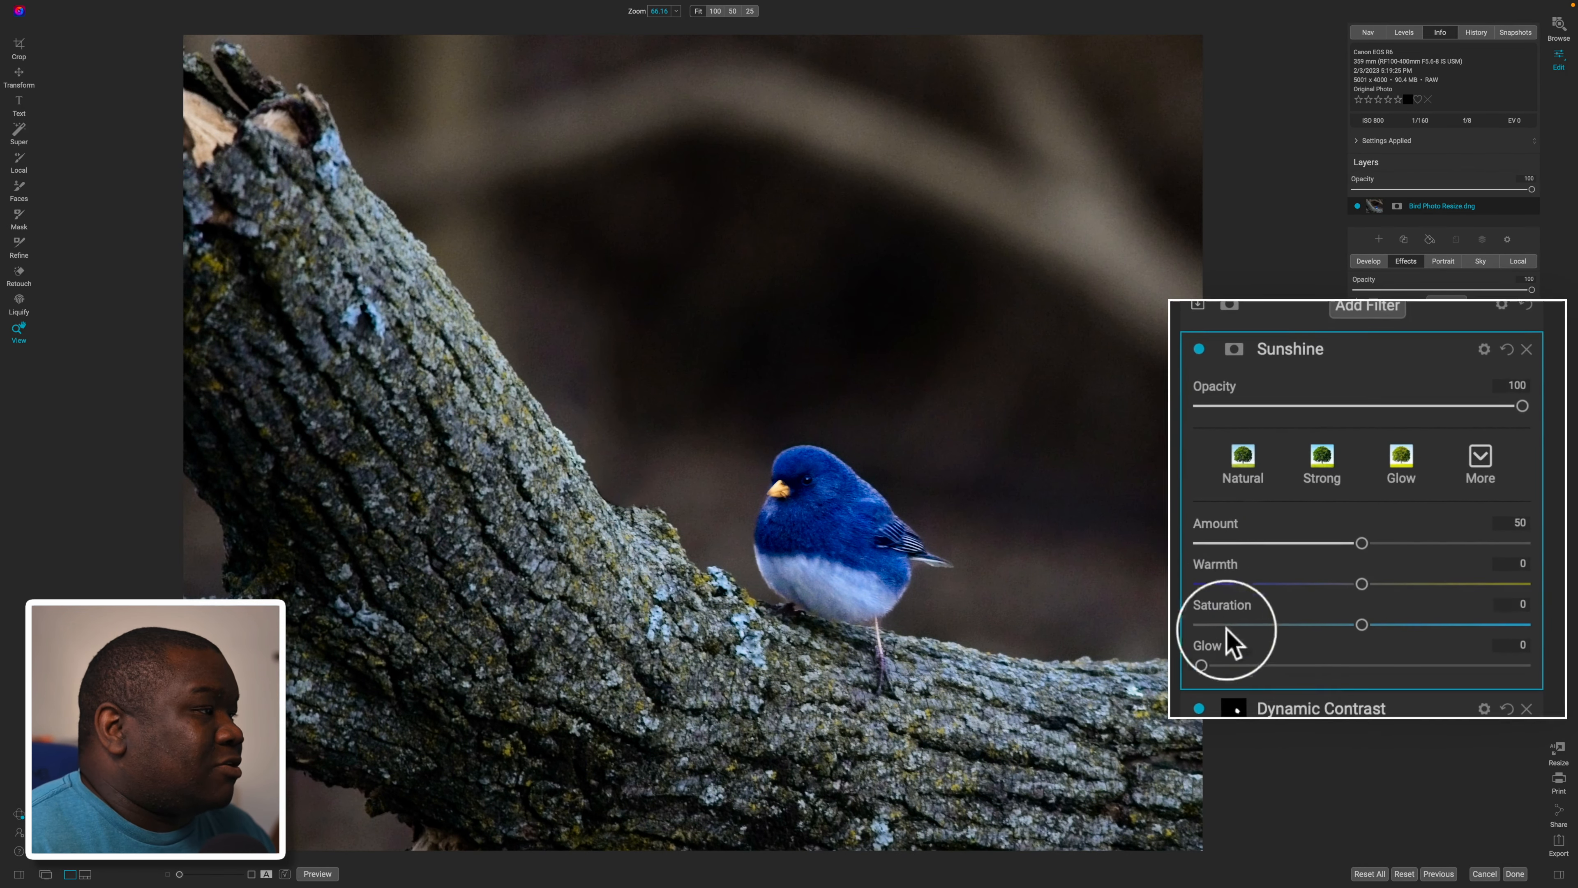
pyautogui.moveTo(1359, 589); pyautogui.dragTo(1455, 584)
pyautogui.moveTo(1361, 543); pyautogui.dragTo(1327, 542)
pyautogui.moveTo(1519, 405); pyautogui.dragTo(1511, 406)
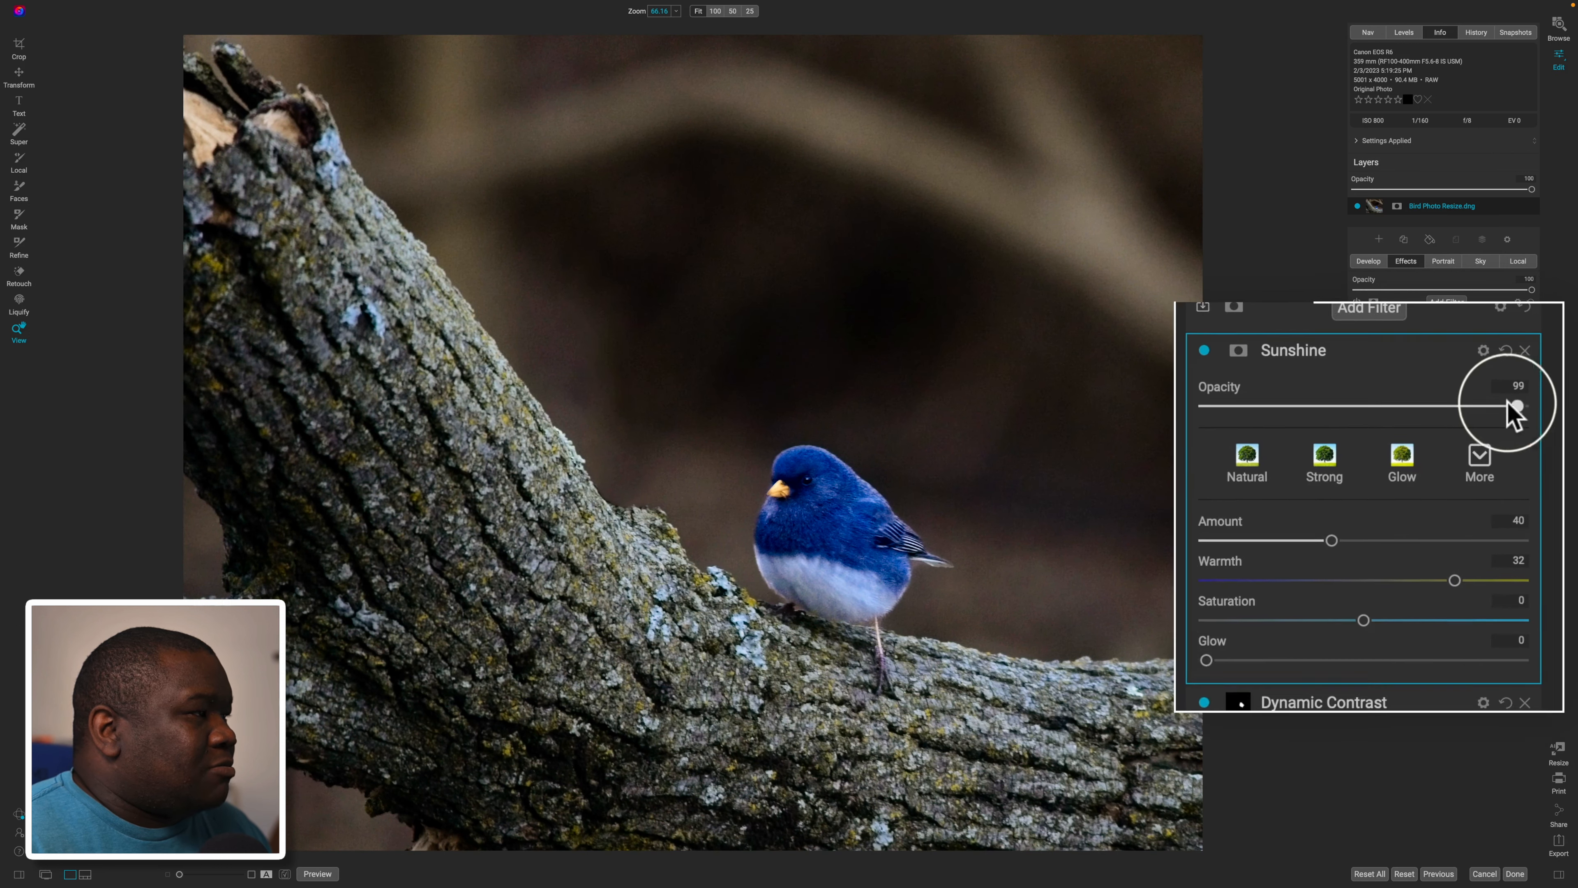
pyautogui.click(1405, 325)
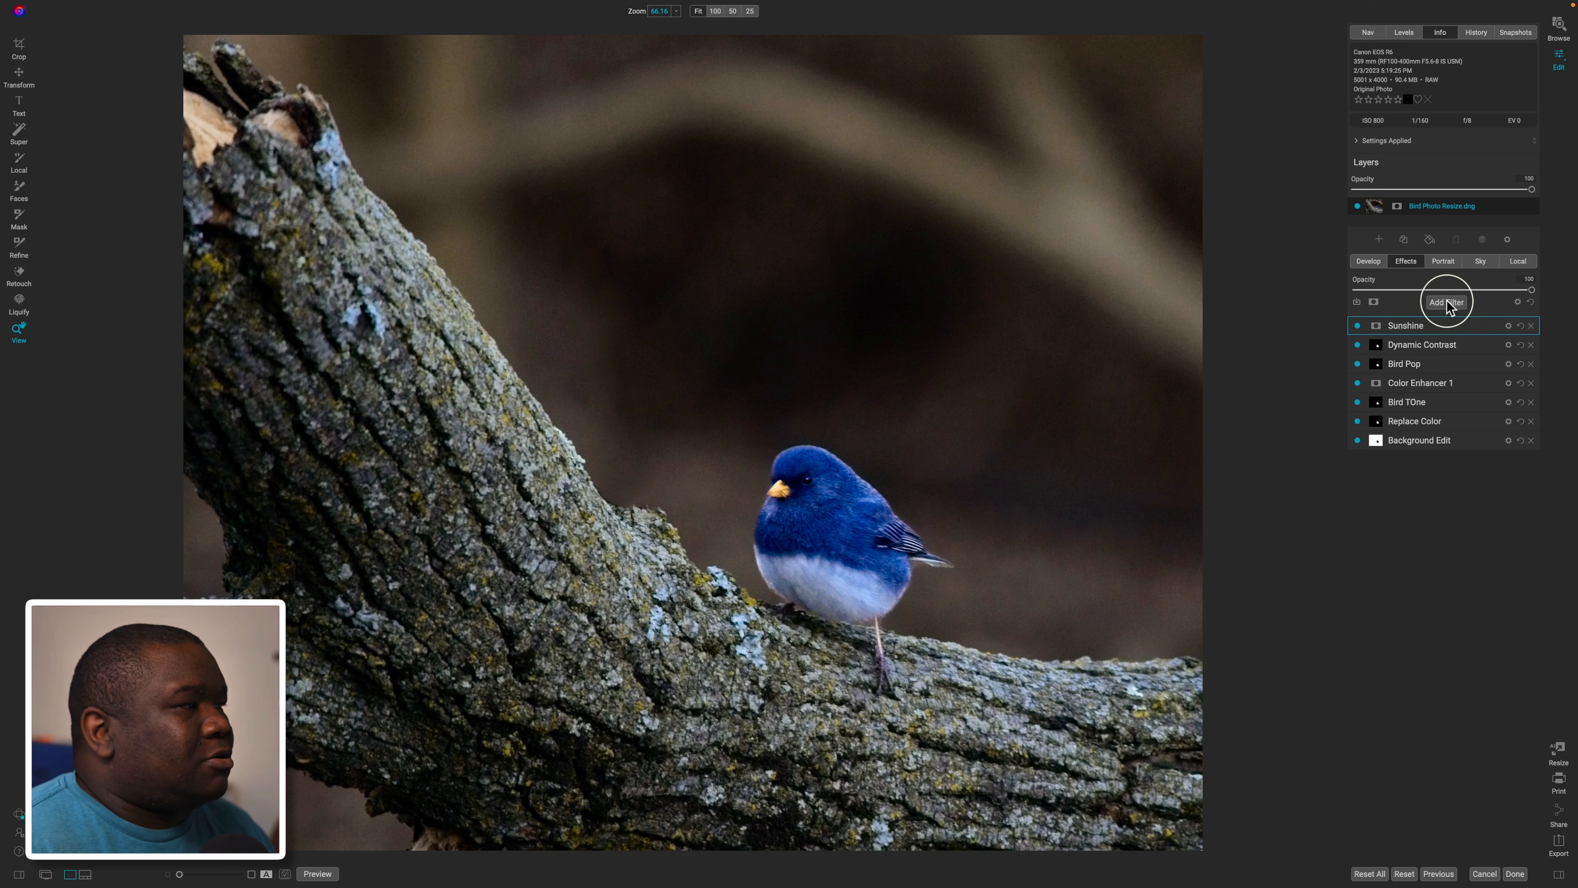
# Add a Sun Flare filter with the Sun-Flare-01 texture at Amount 60 and reposition the flare over the photo
pyautogui.click(1446, 301)
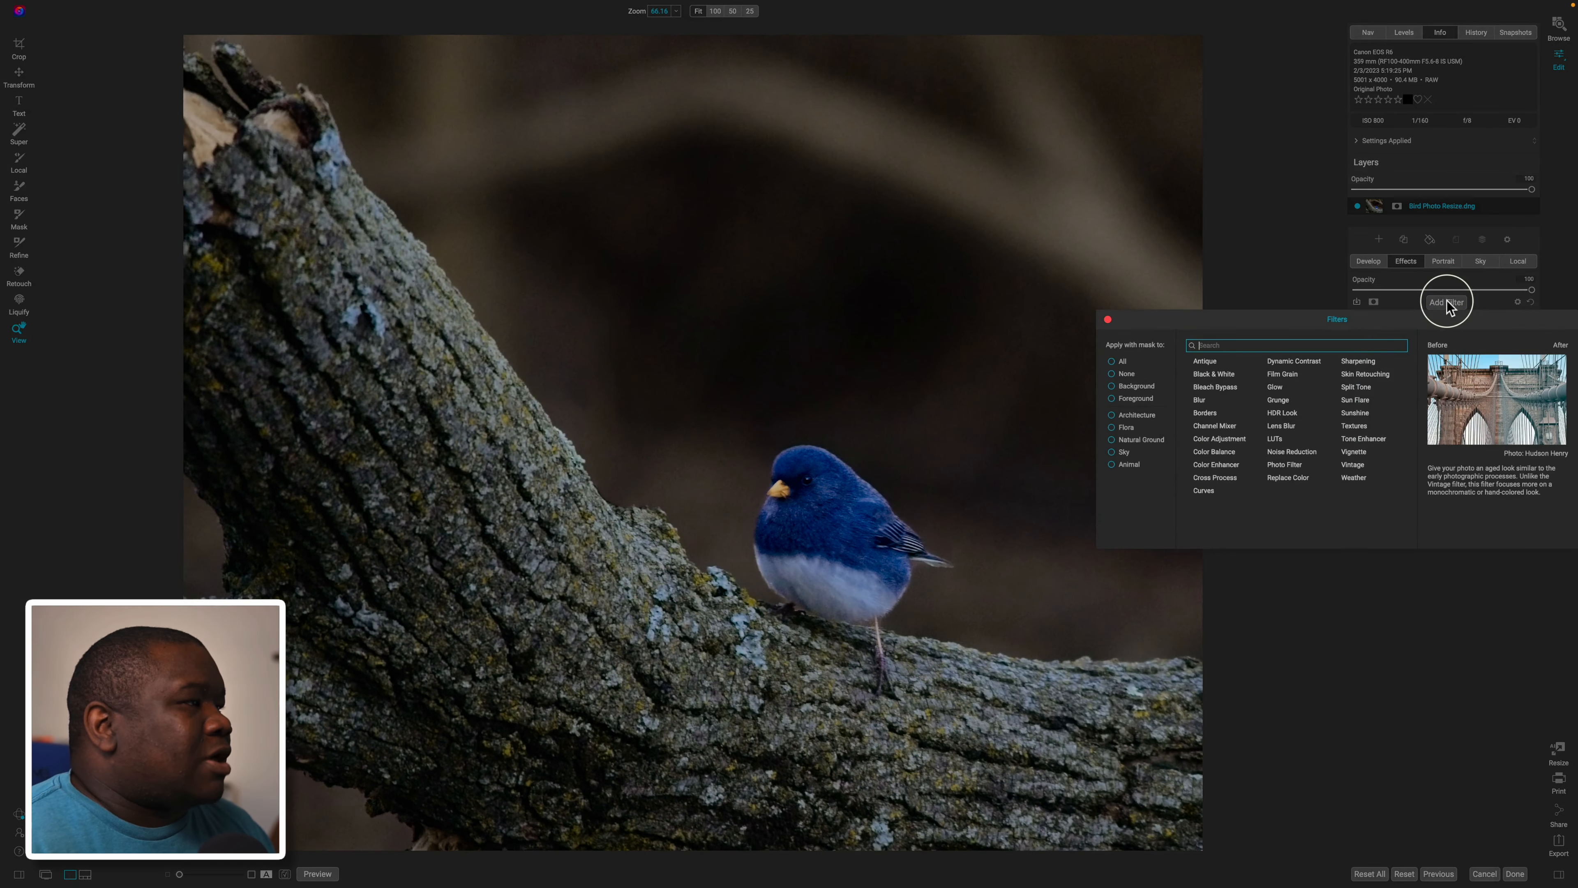
pyautogui.click(1361, 401)
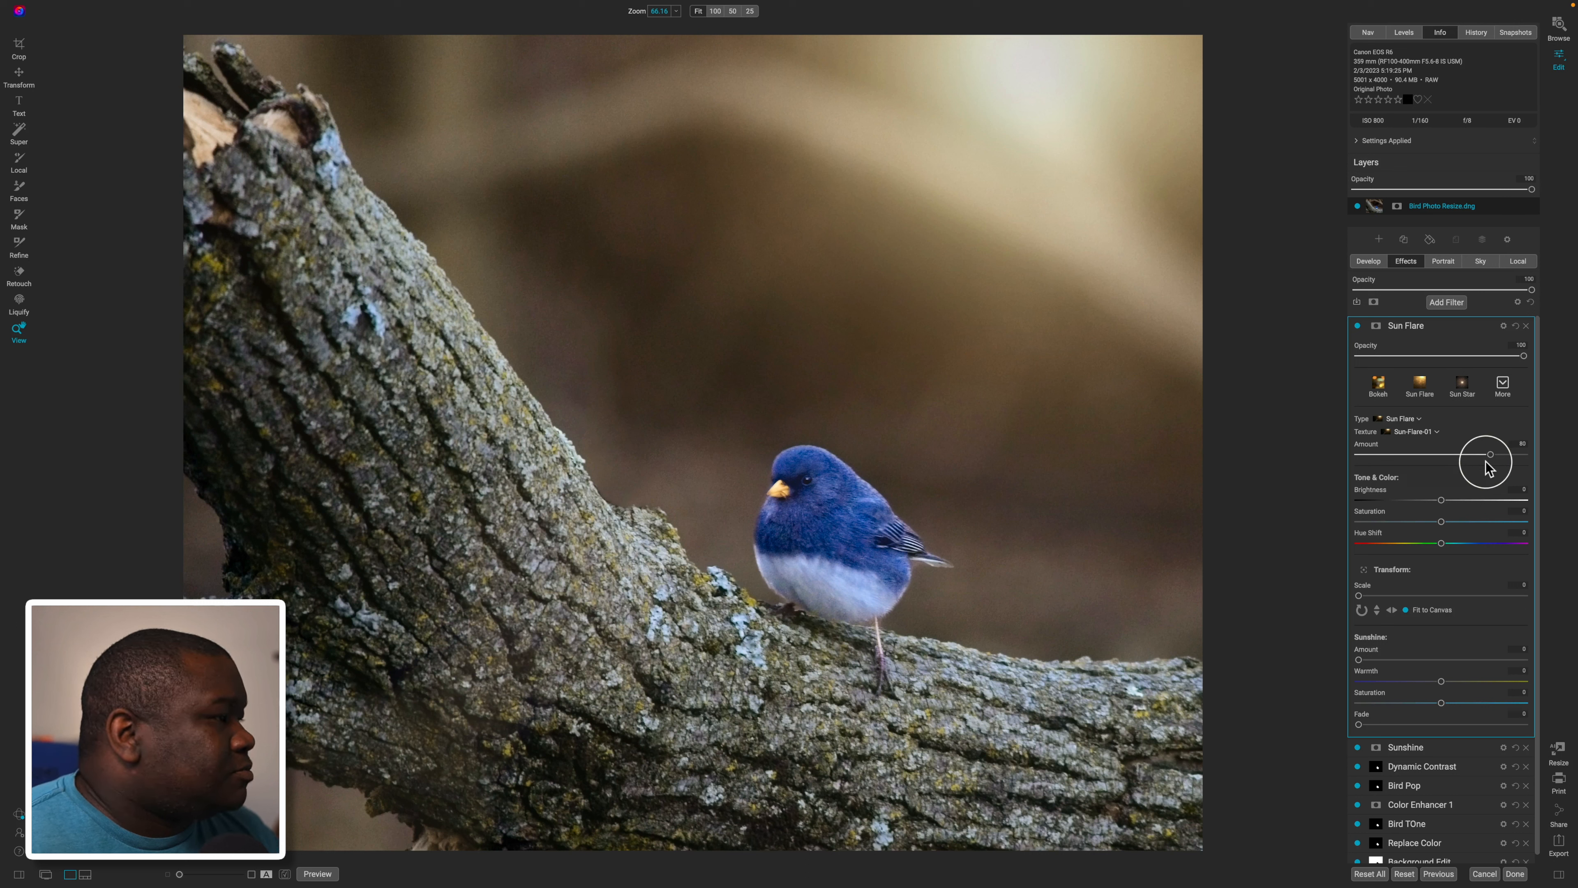
pyautogui.moveTo(1489, 458); pyautogui.dragTo(1460, 458)
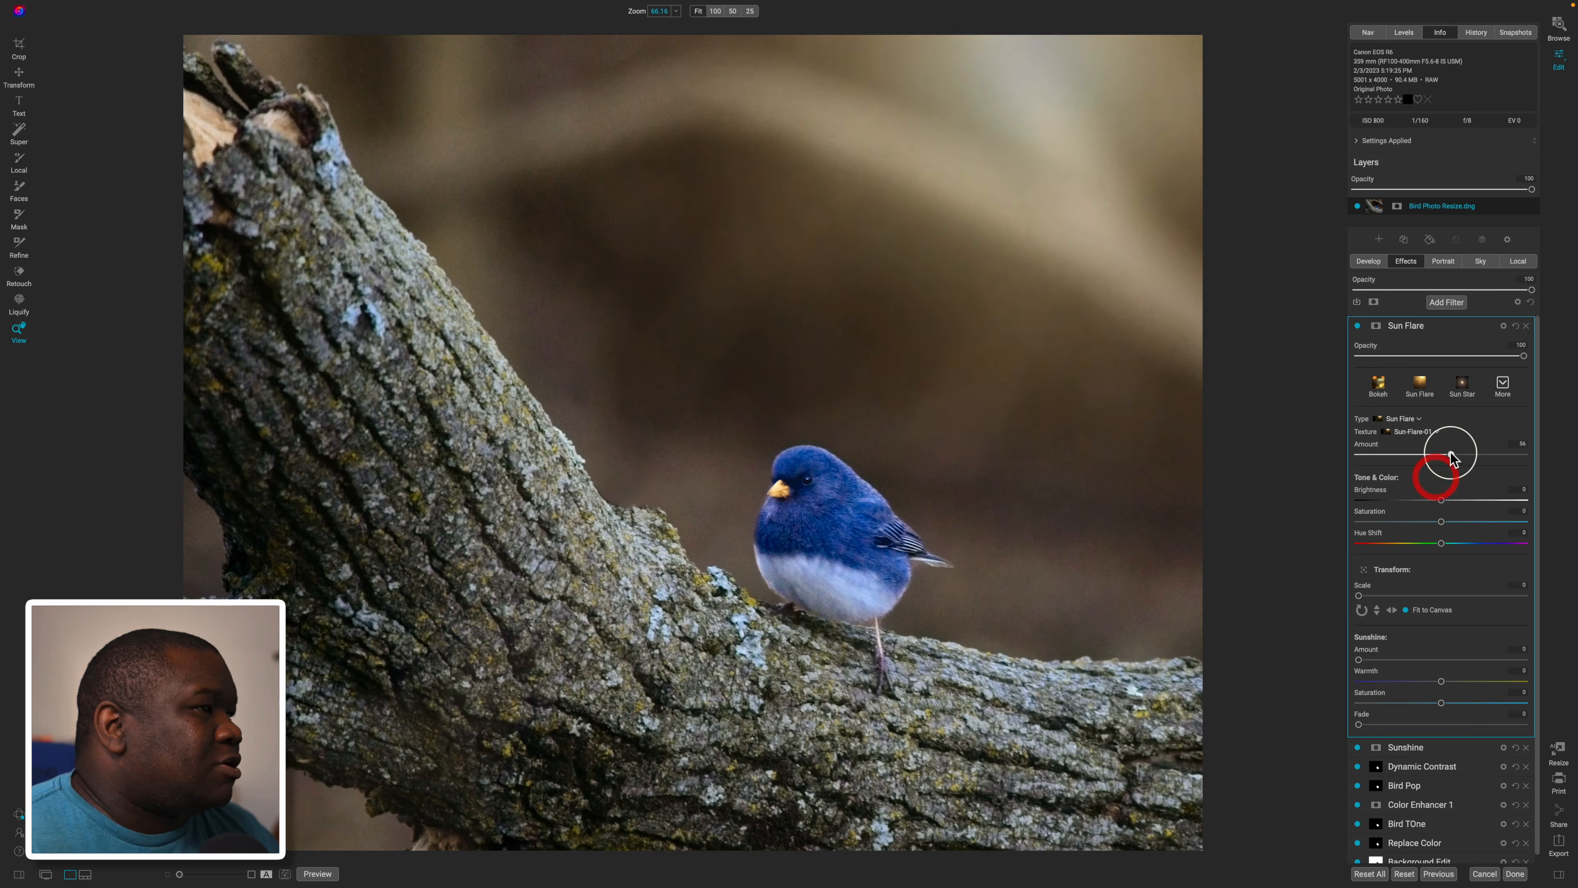
pyautogui.moveTo(1453, 459); pyautogui.dragTo(1457, 455)
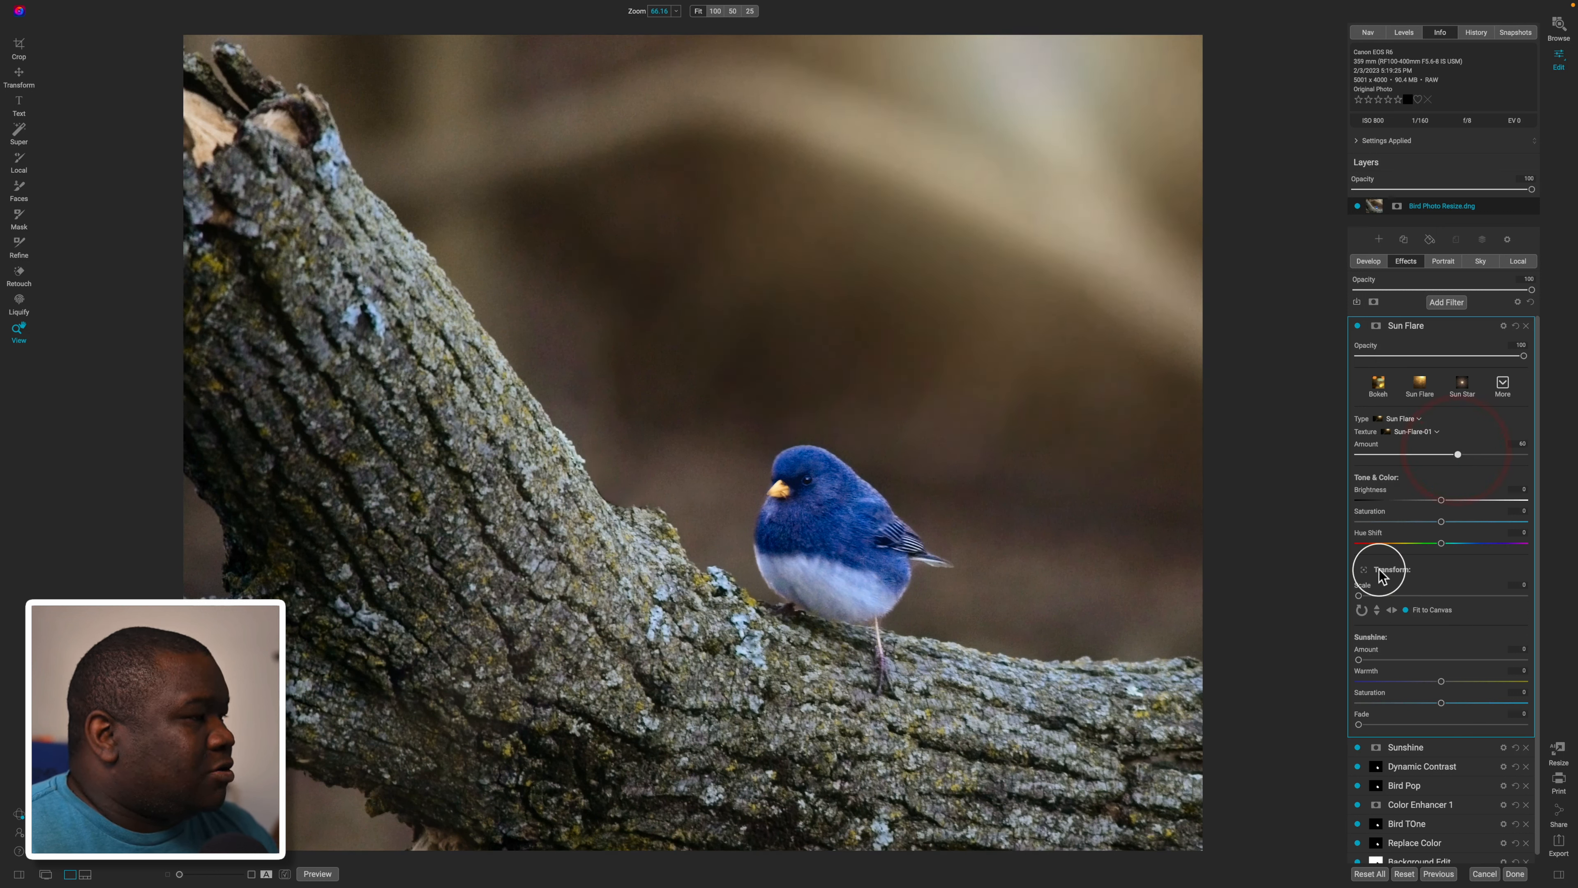
pyautogui.click(1363, 570)
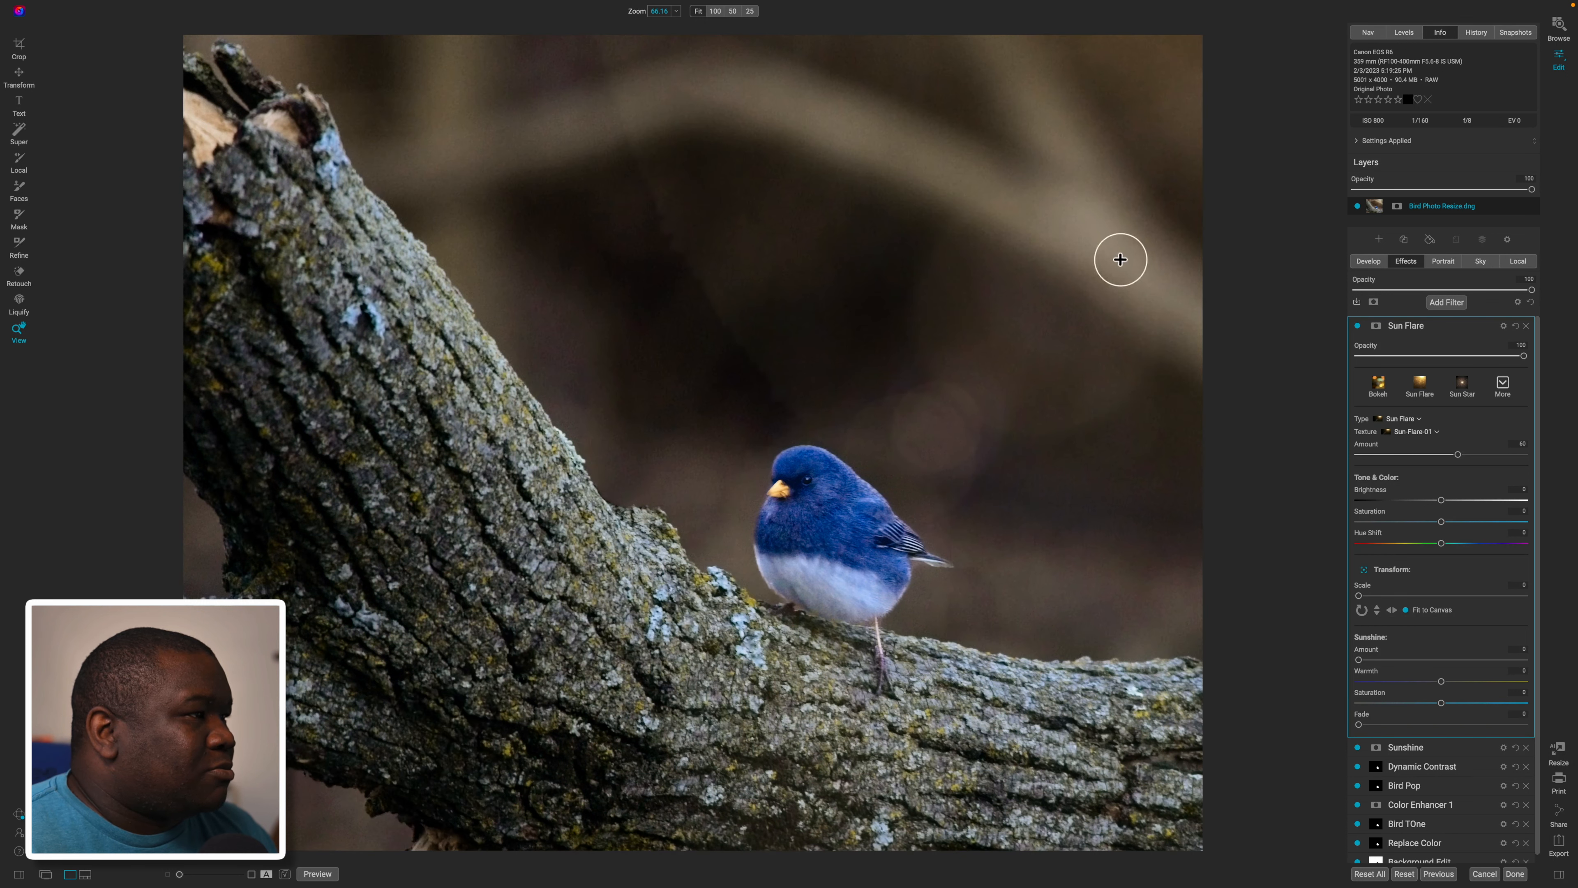
pyautogui.moveTo(914, 352); pyautogui.dragTo(862, 416)
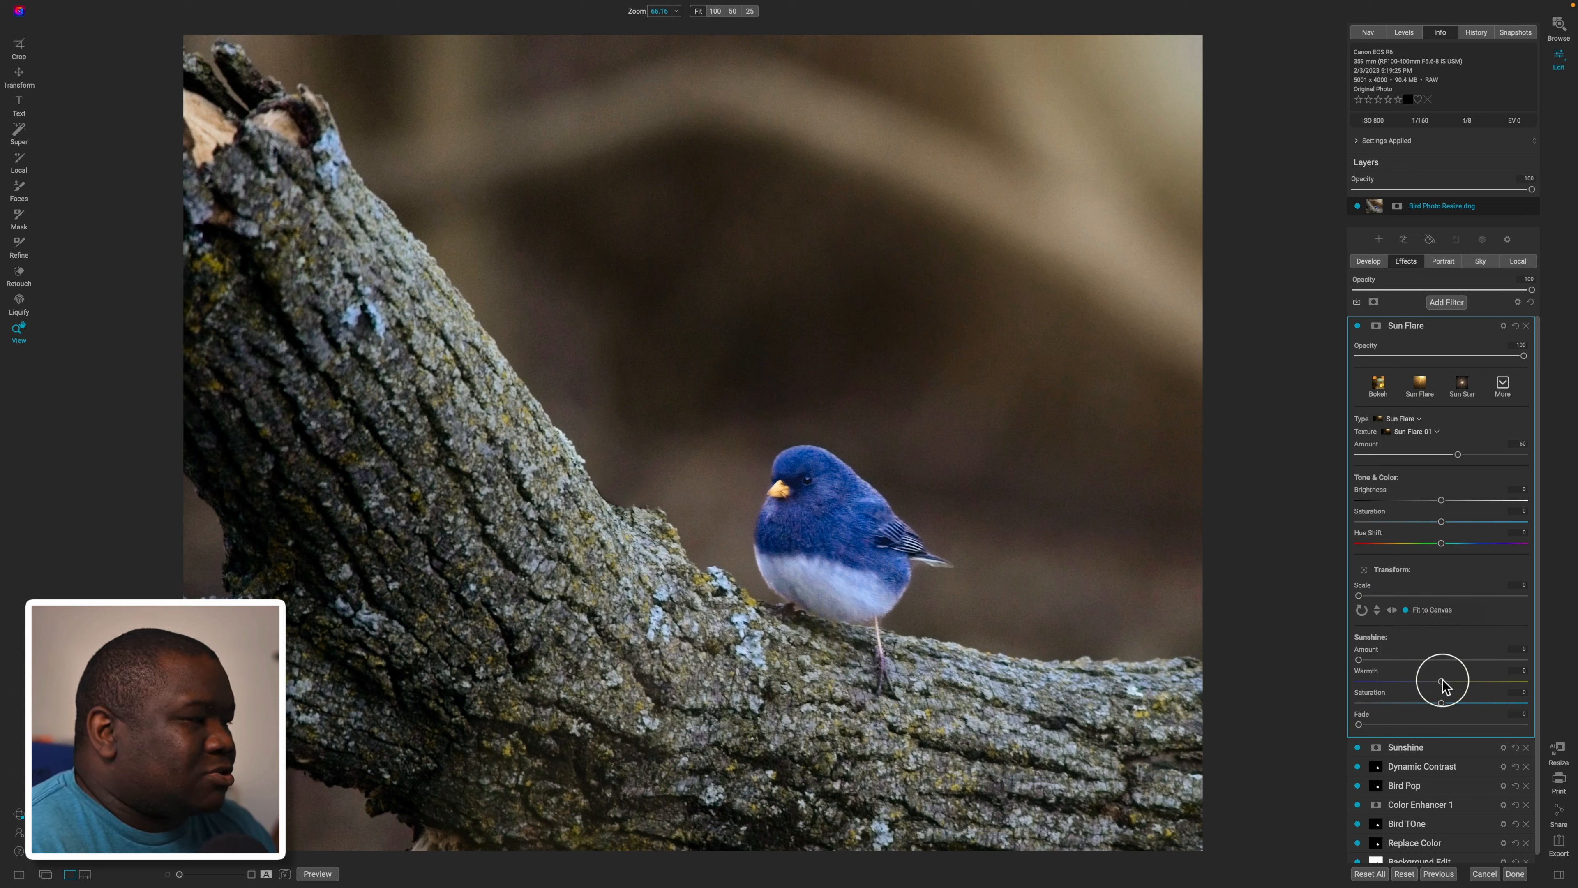
# Slightly raise the Sunshine Warmth of the Sun Flare filter and compare the photo with and without the filter
pyautogui.moveTo(1443, 684); pyautogui.dragTo(1458, 684)
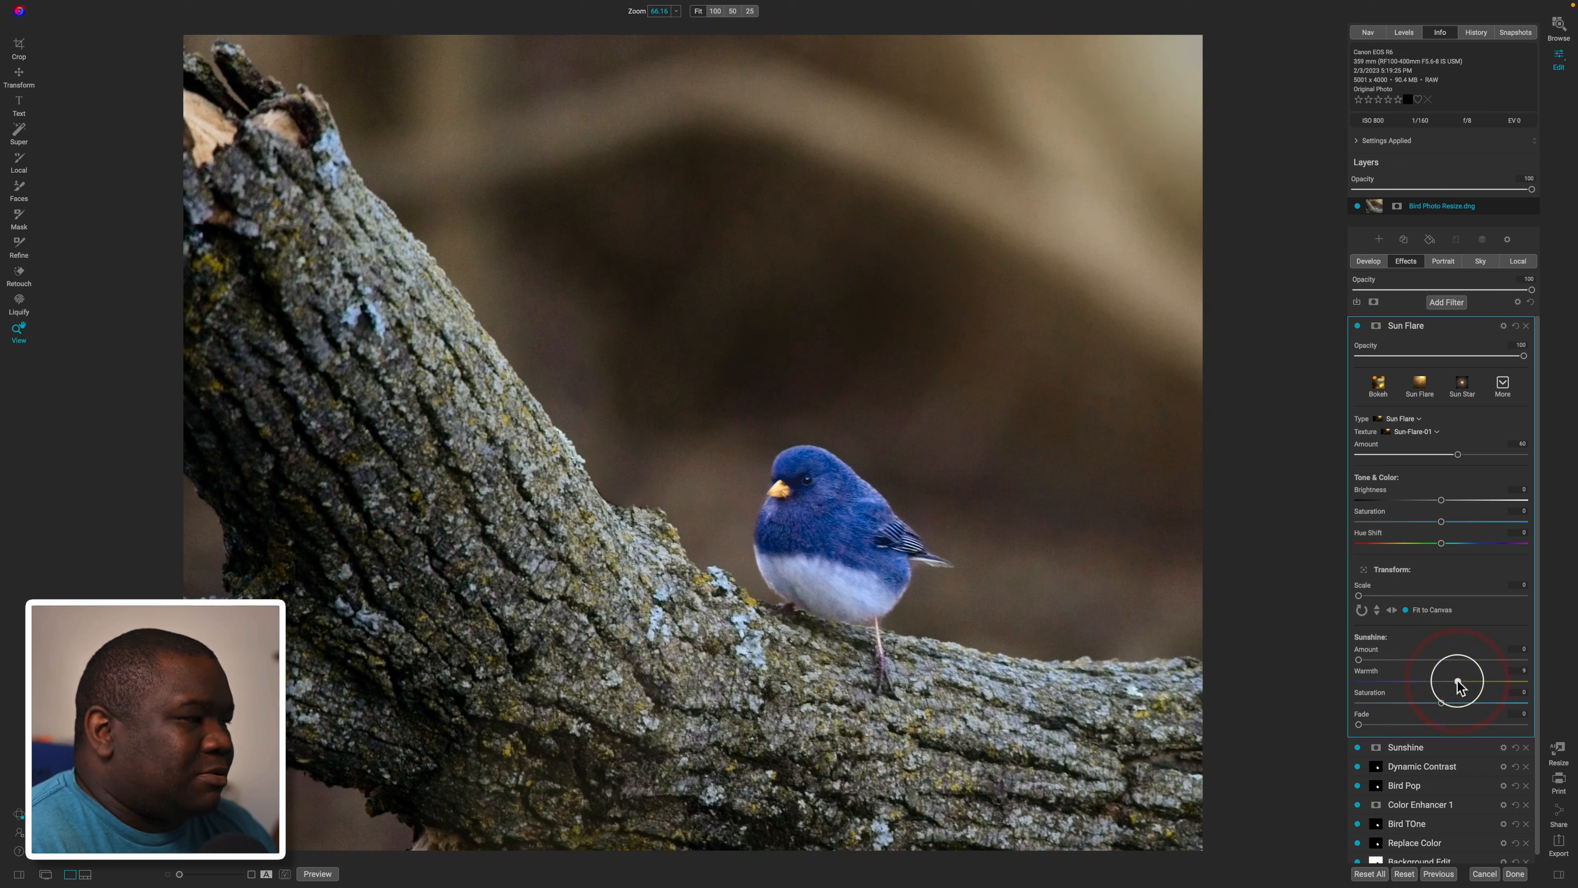
pyautogui.click(1358, 326)
pyautogui.click(1358, 326)
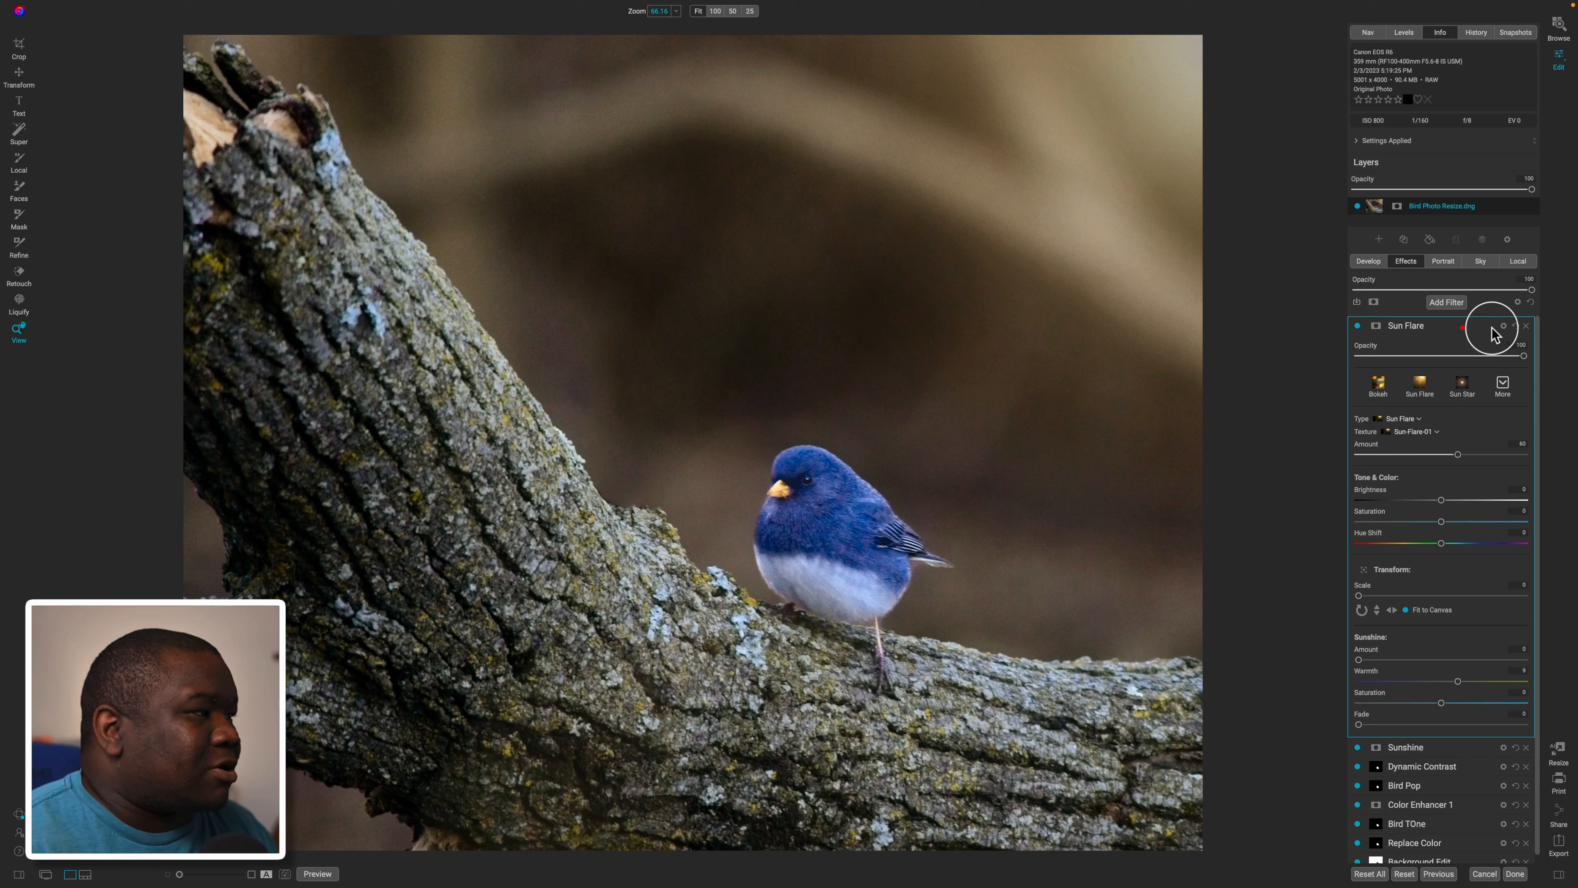
# Collapse the Sun Flare filter and add a new local adjustment for darkening the photo
pyautogui.click(1462, 329)
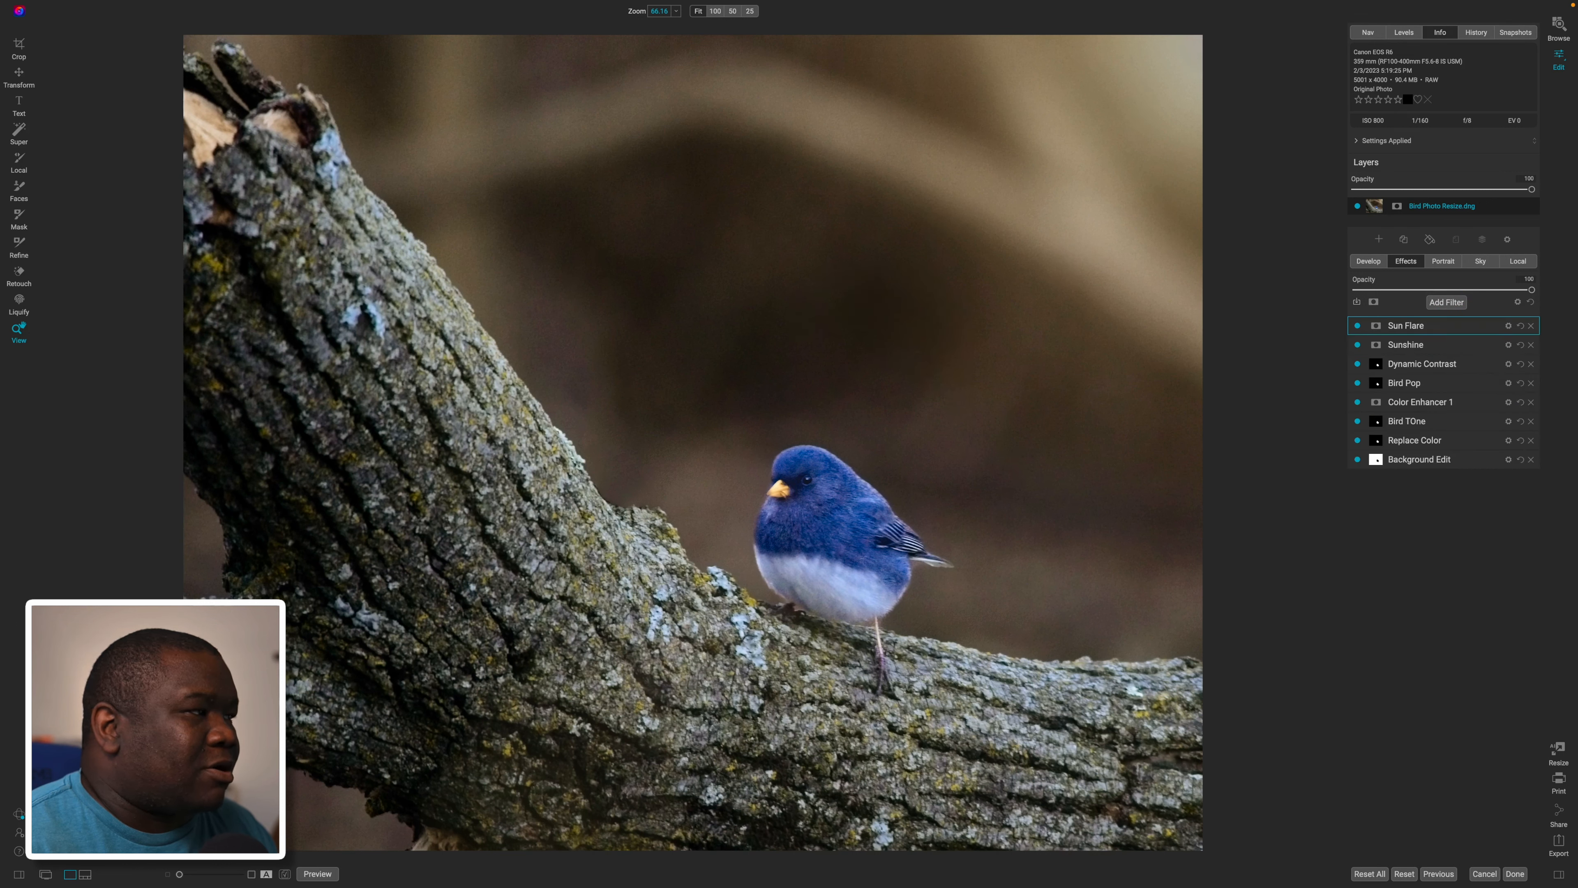
pyautogui.click(1520, 263)
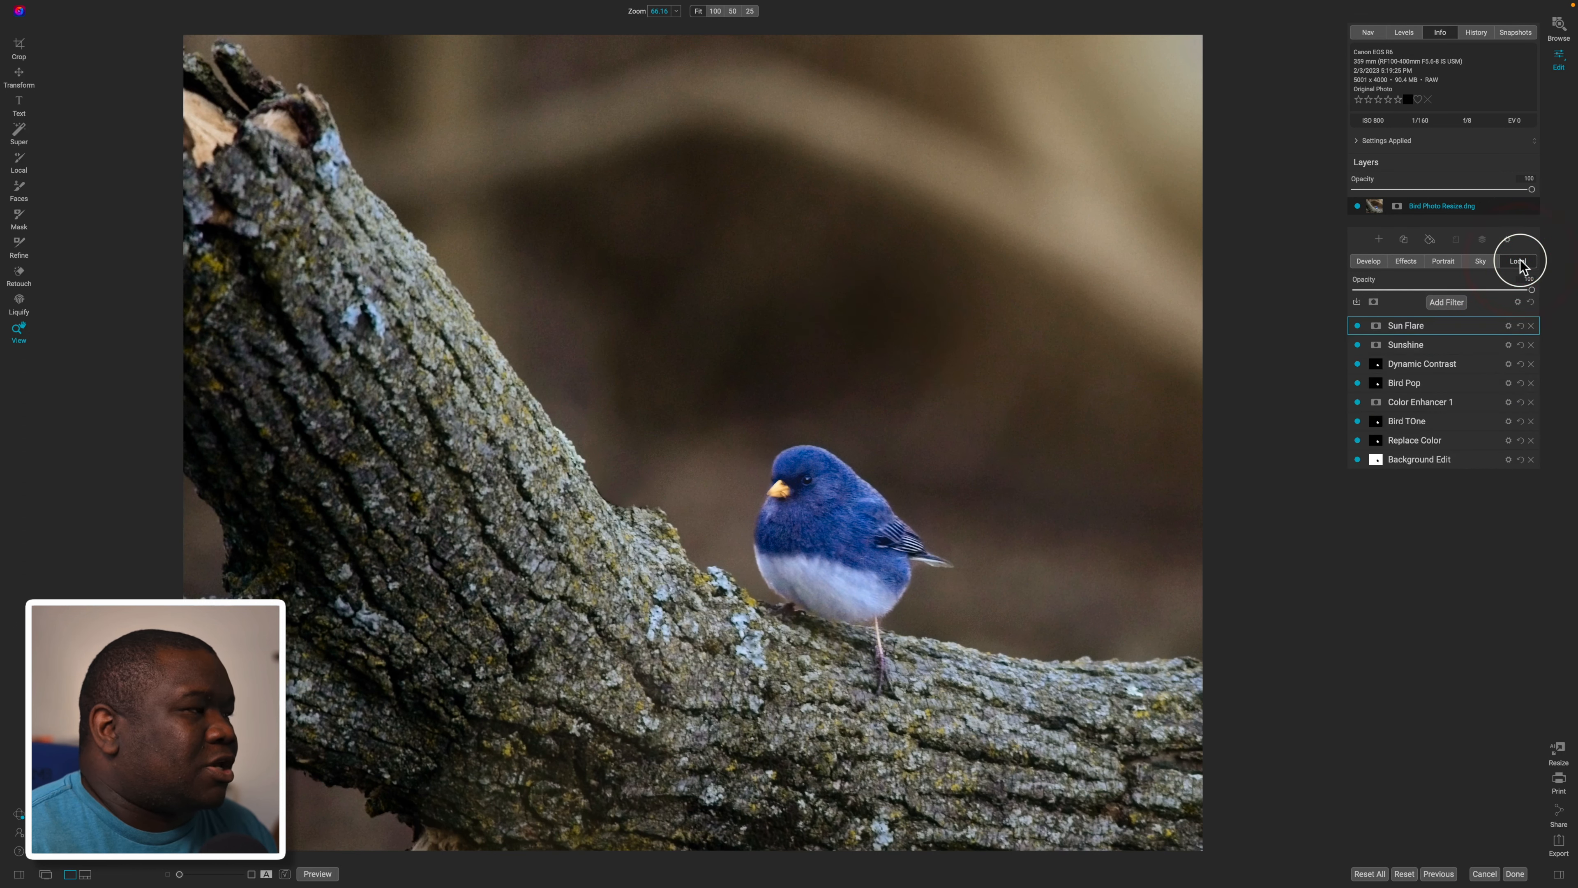
pyautogui.click(1429, 282)
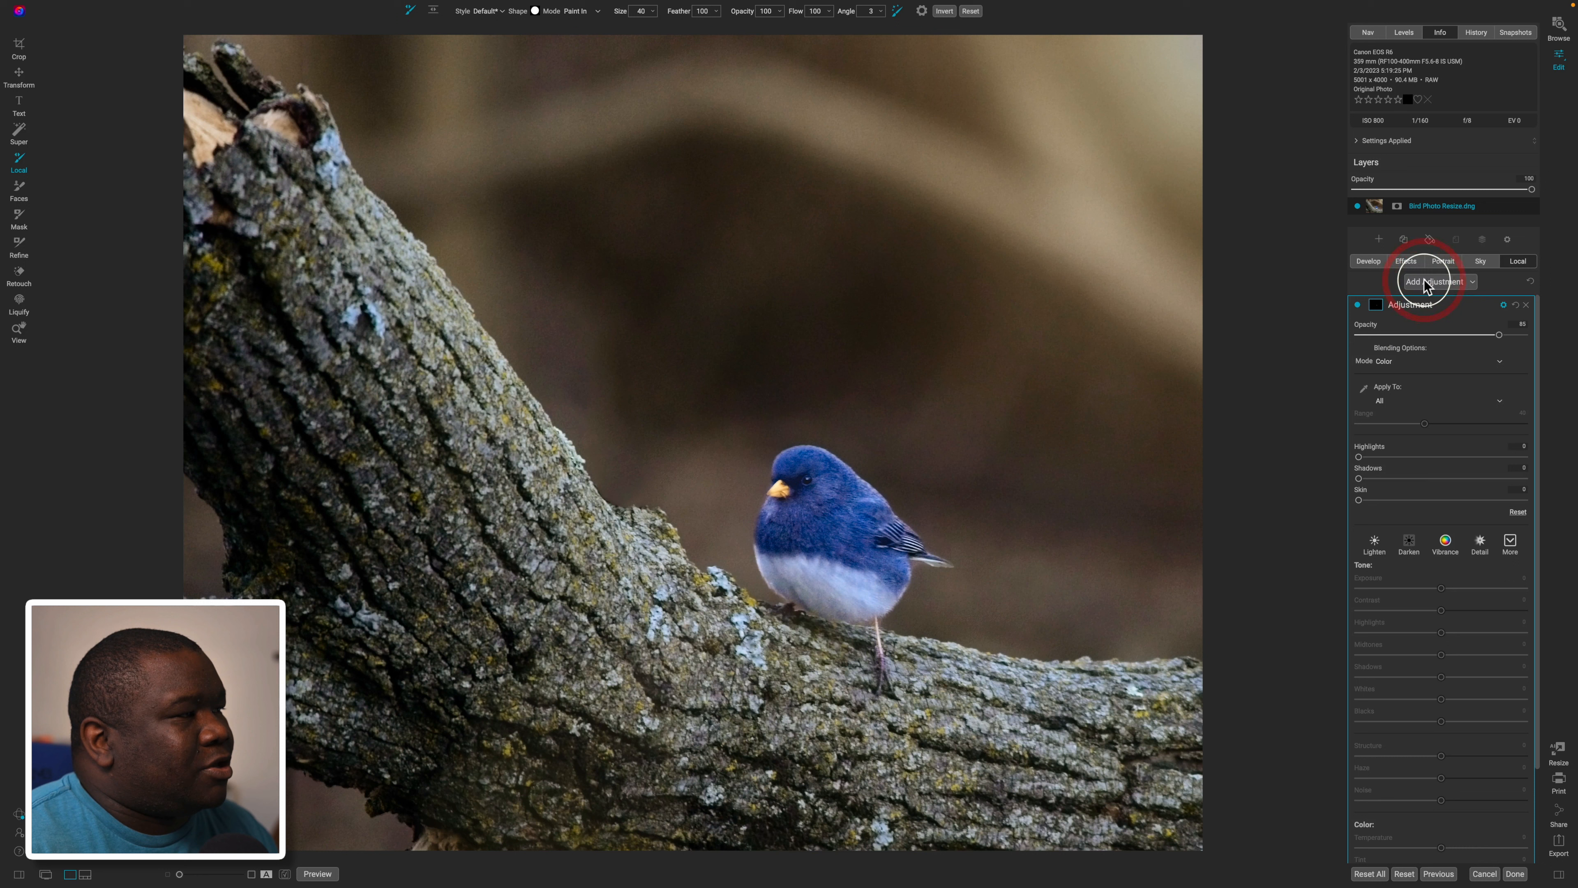
pyautogui.click(1381, 546)
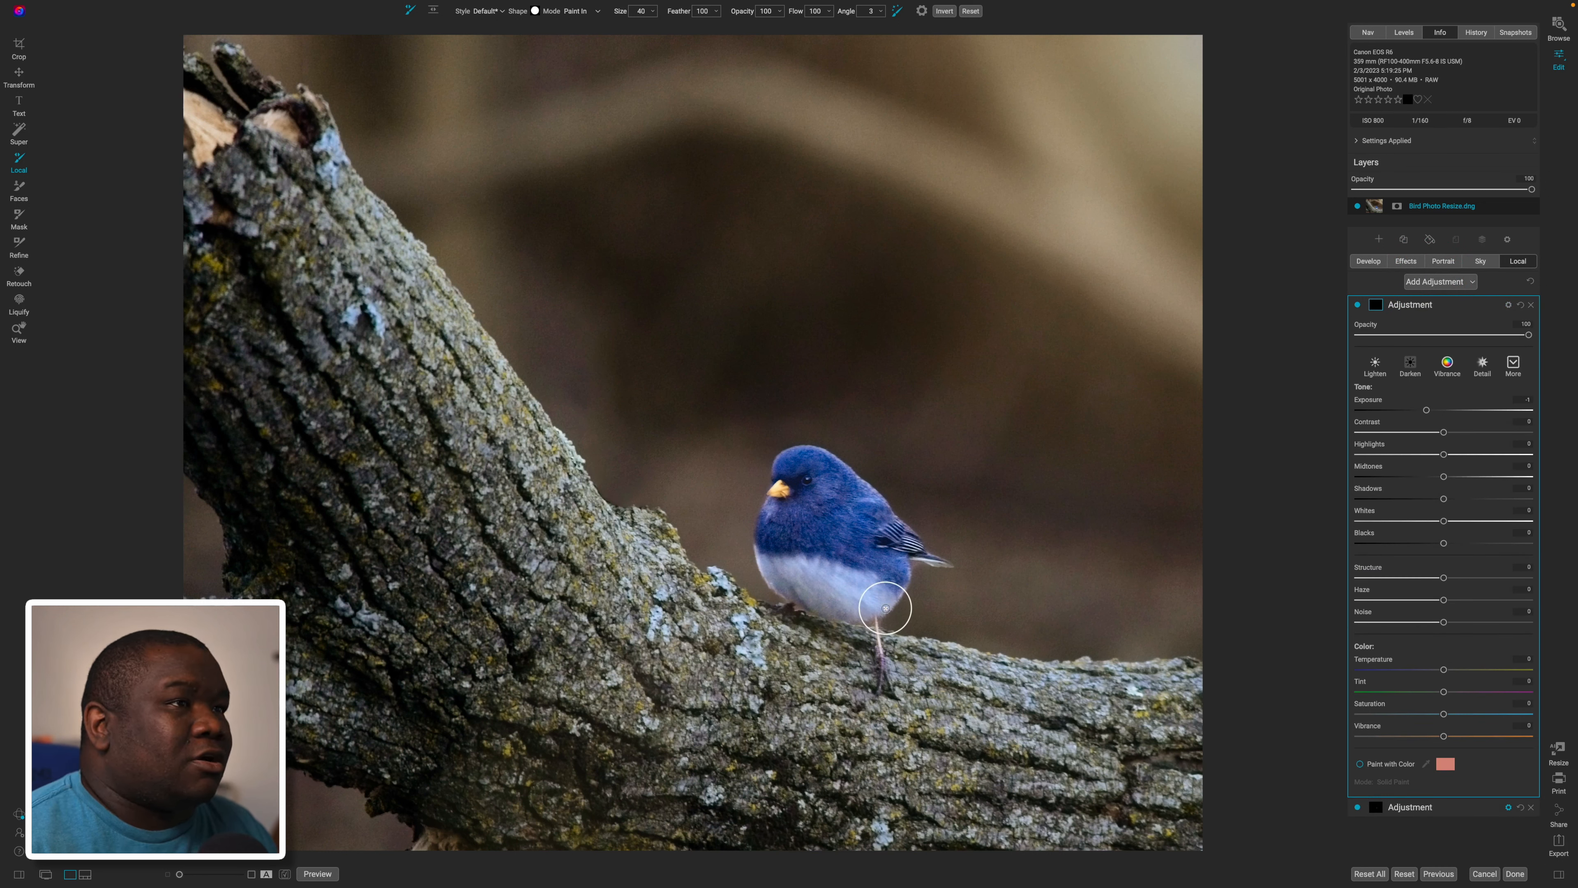
# Mask in the background above the branch and around the bird by outlining it with a size 45 Hard Edges brush, and check the mask
pyautogui.press('r')
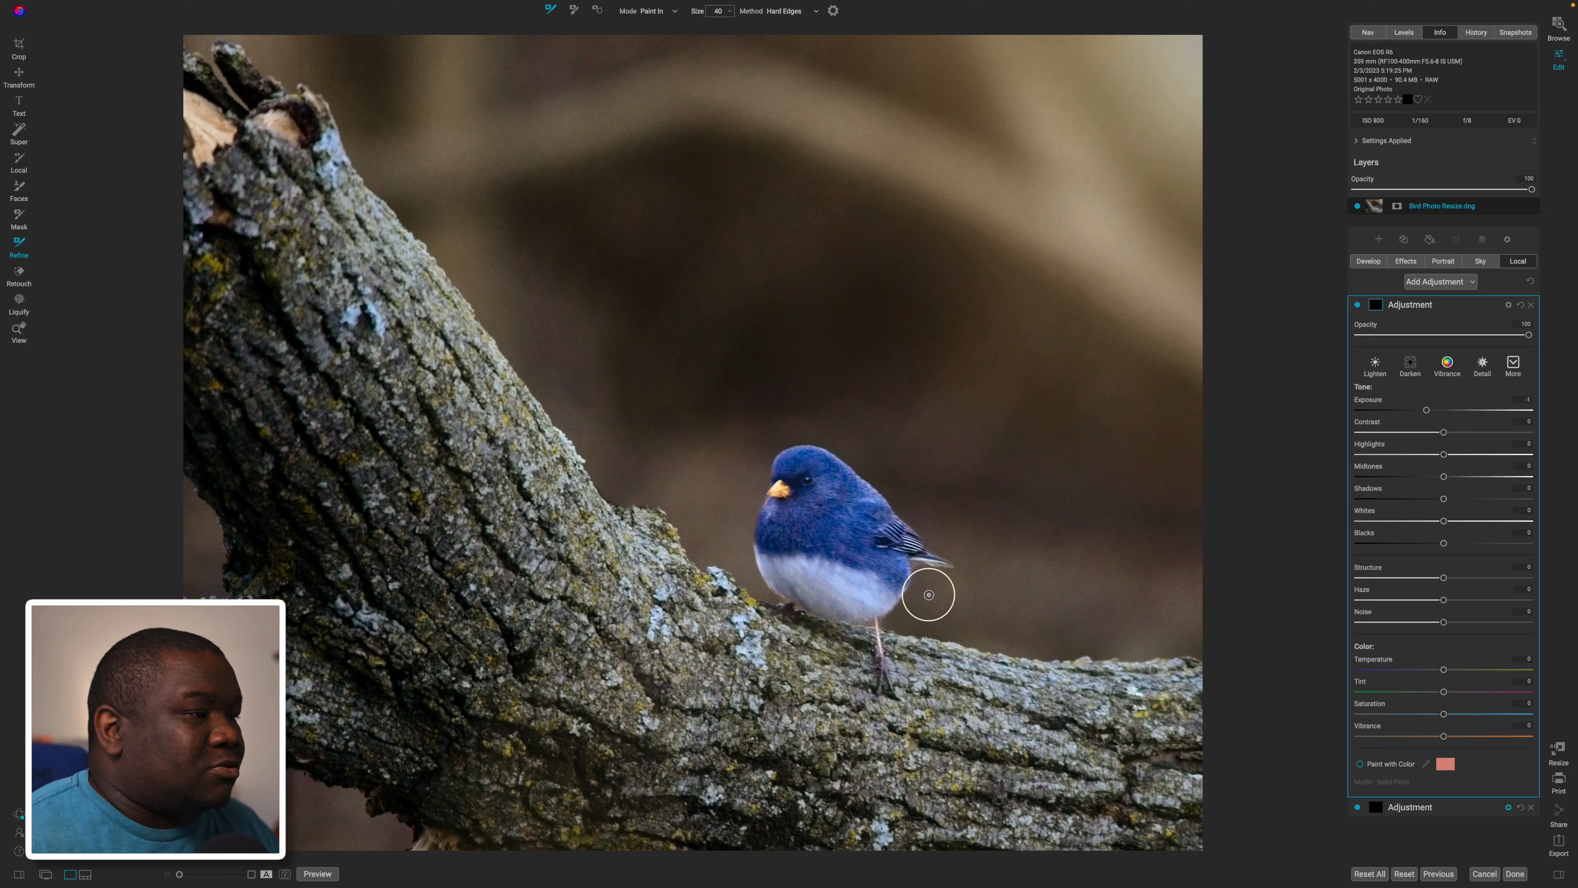
pyautogui.press(']')
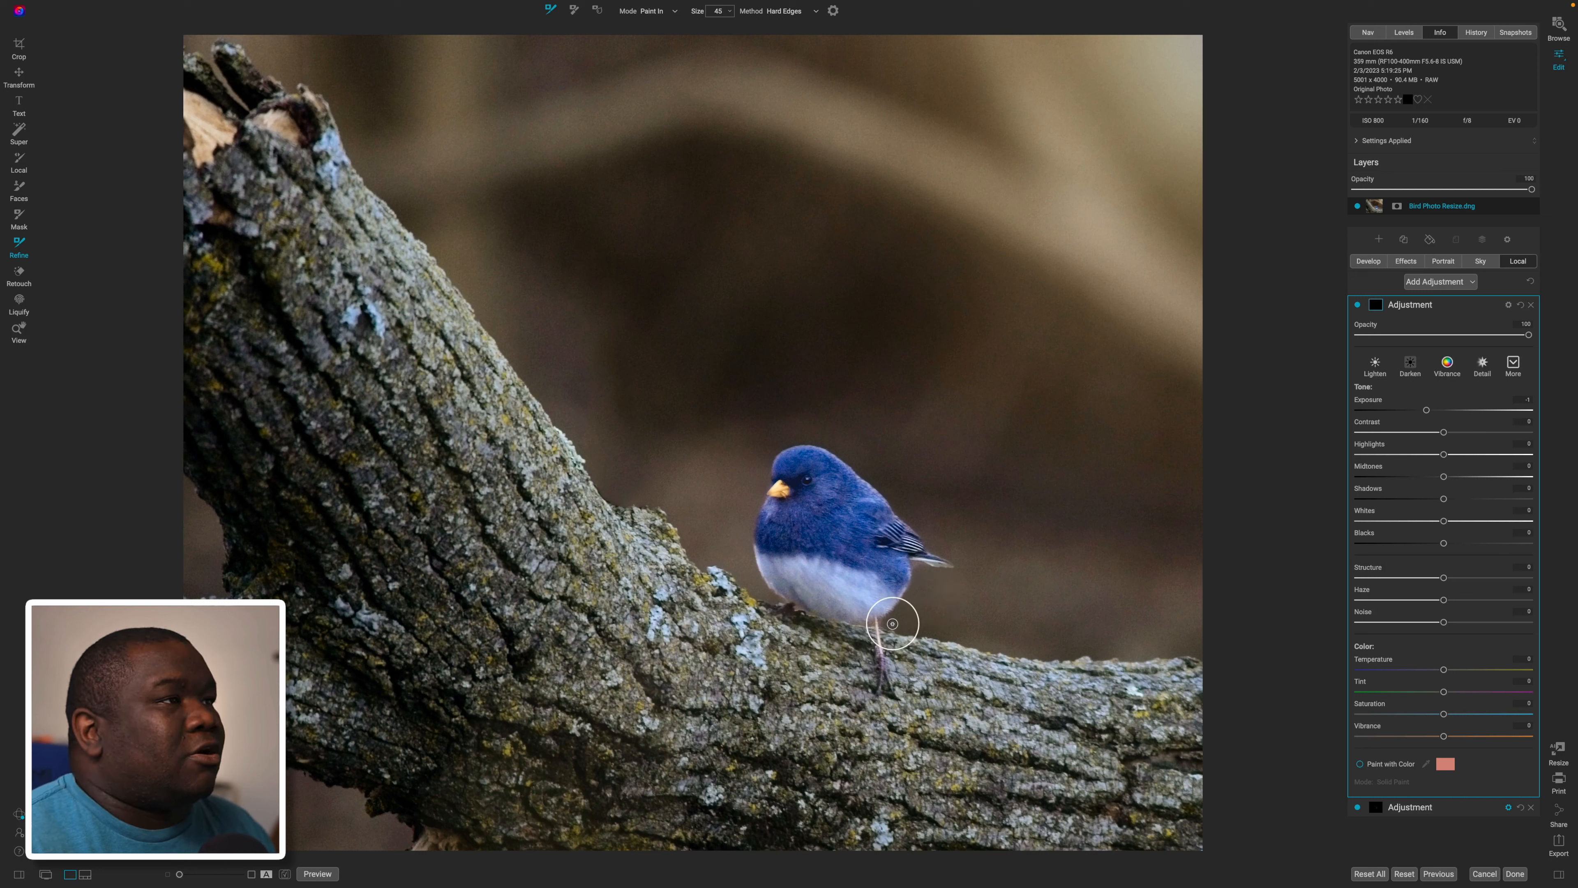
pyautogui.moveTo(882, 628)
pyautogui.mouseDown()
pyautogui.moveTo(1169, 663)
pyautogui.moveTo(1202, 562)
pyautogui.moveTo(1217, 128)
pyautogui.mouseUp()
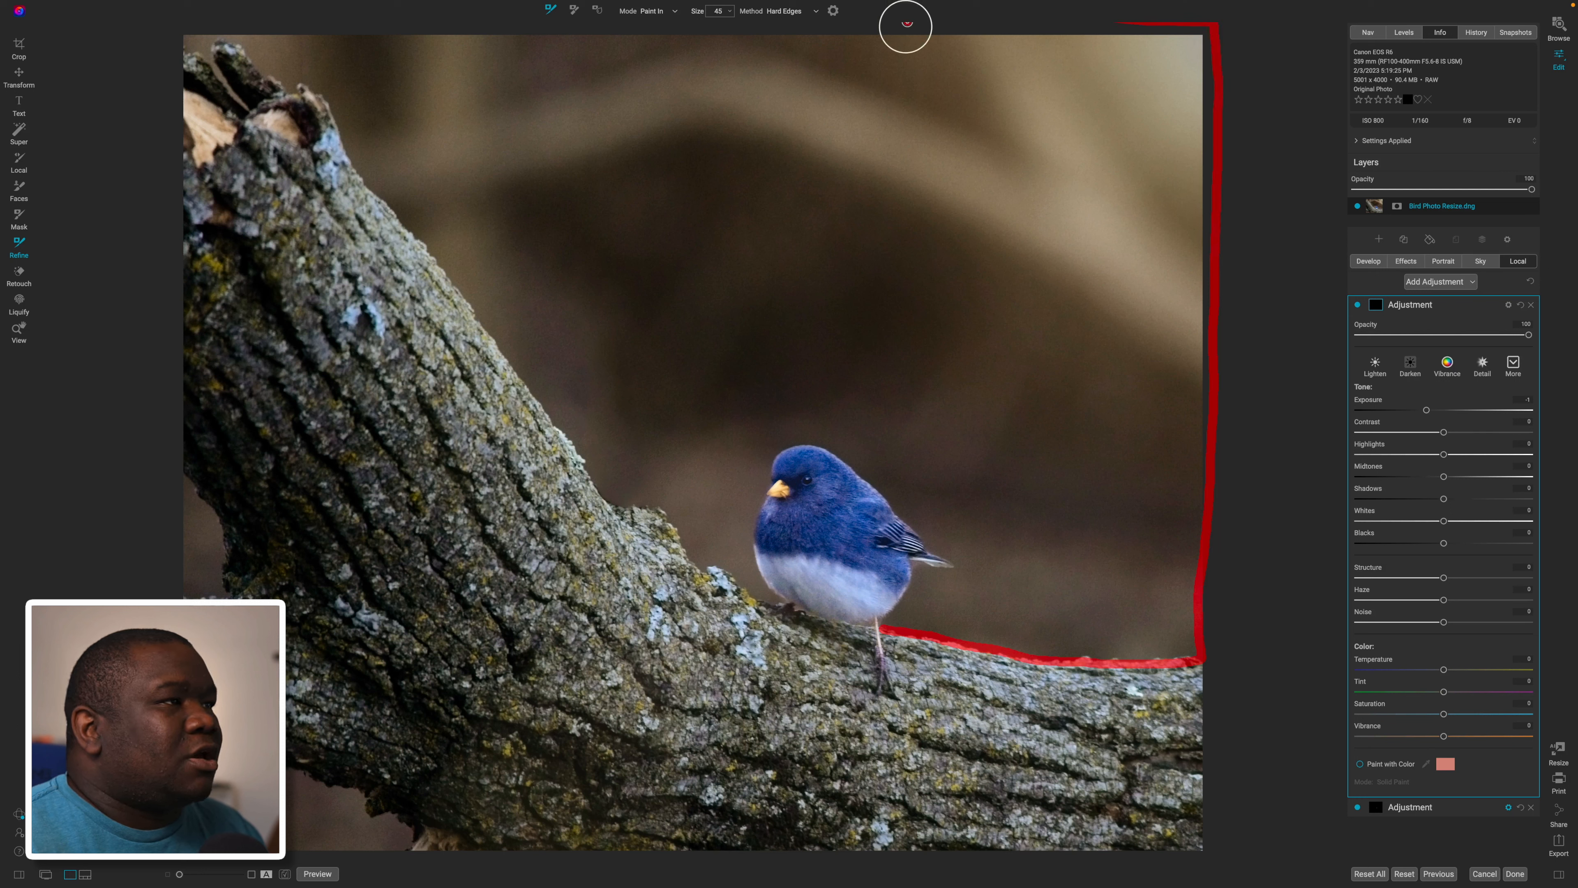
pyautogui.moveTo(907, 23)
pyautogui.mouseDown()
pyautogui.moveTo(188, 38)
pyautogui.moveTo(251, 113)
pyautogui.mouseUp()
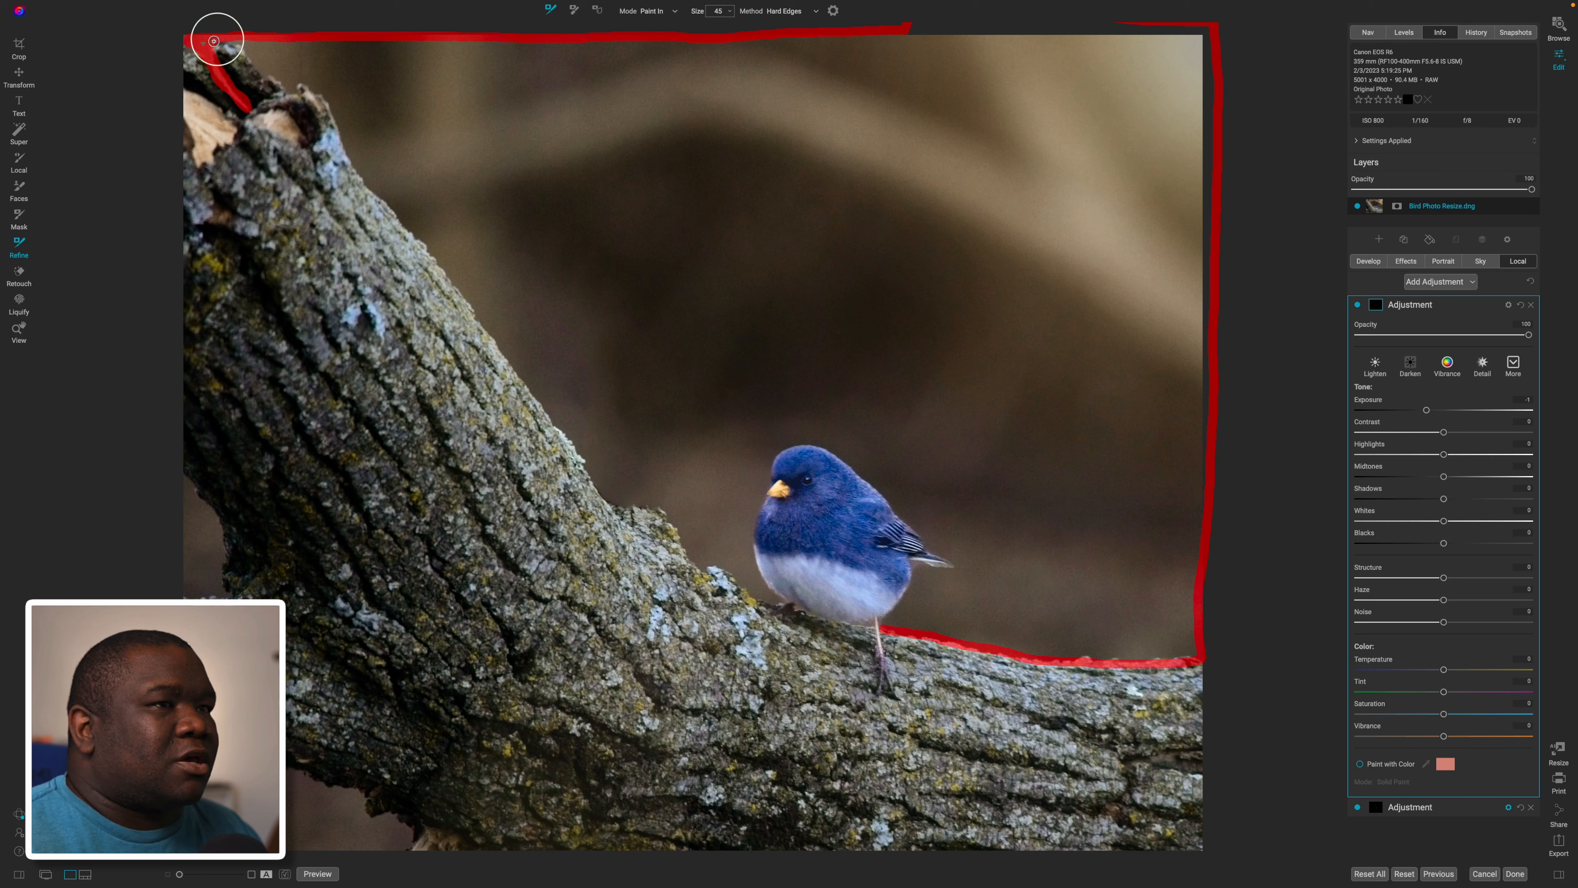
pyautogui.moveTo(214, 41)
pyautogui.mouseDown()
pyautogui.moveTo(290, 89)
pyautogui.moveTo(332, 98)
pyautogui.moveTo(358, 167)
pyautogui.moveTo(553, 426)
pyautogui.moveTo(611, 494)
pyautogui.moveTo(663, 515)
pyautogui.moveTo(700, 572)
pyautogui.moveTo(778, 604)
pyautogui.moveTo(759, 572)
pyautogui.moveTo(780, 603)
pyautogui.moveTo(751, 525)
pyautogui.moveTo(769, 465)
pyautogui.moveTo(779, 449)
pyautogui.moveTo(831, 449)
pyautogui.moveTo(948, 559)
pyautogui.moveTo(881, 625)
pyautogui.mouseUp()
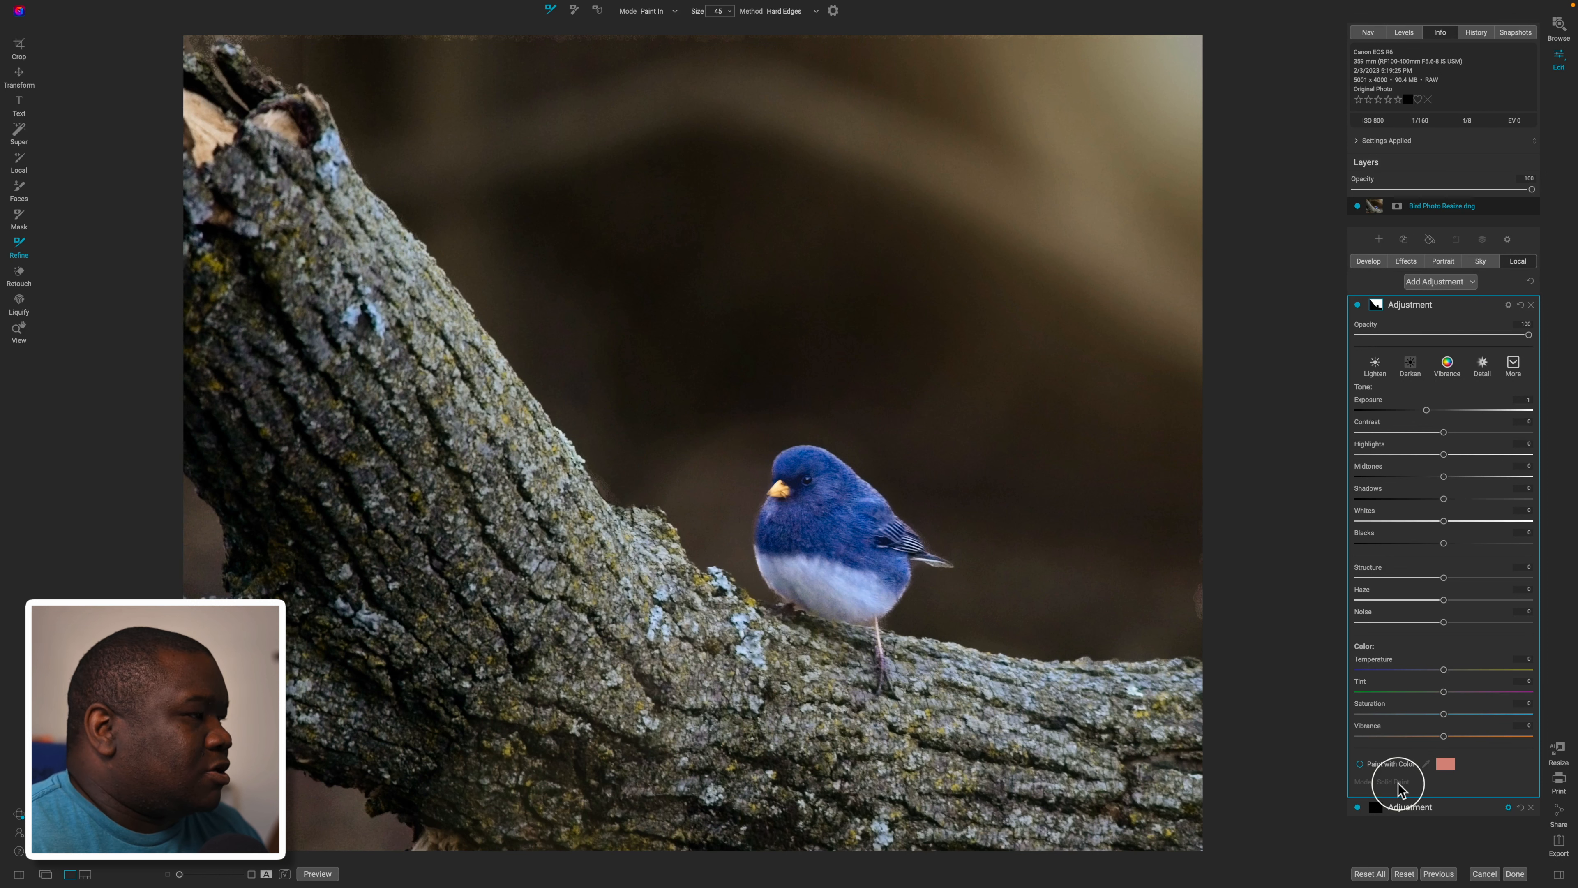
pyautogui.press('o')
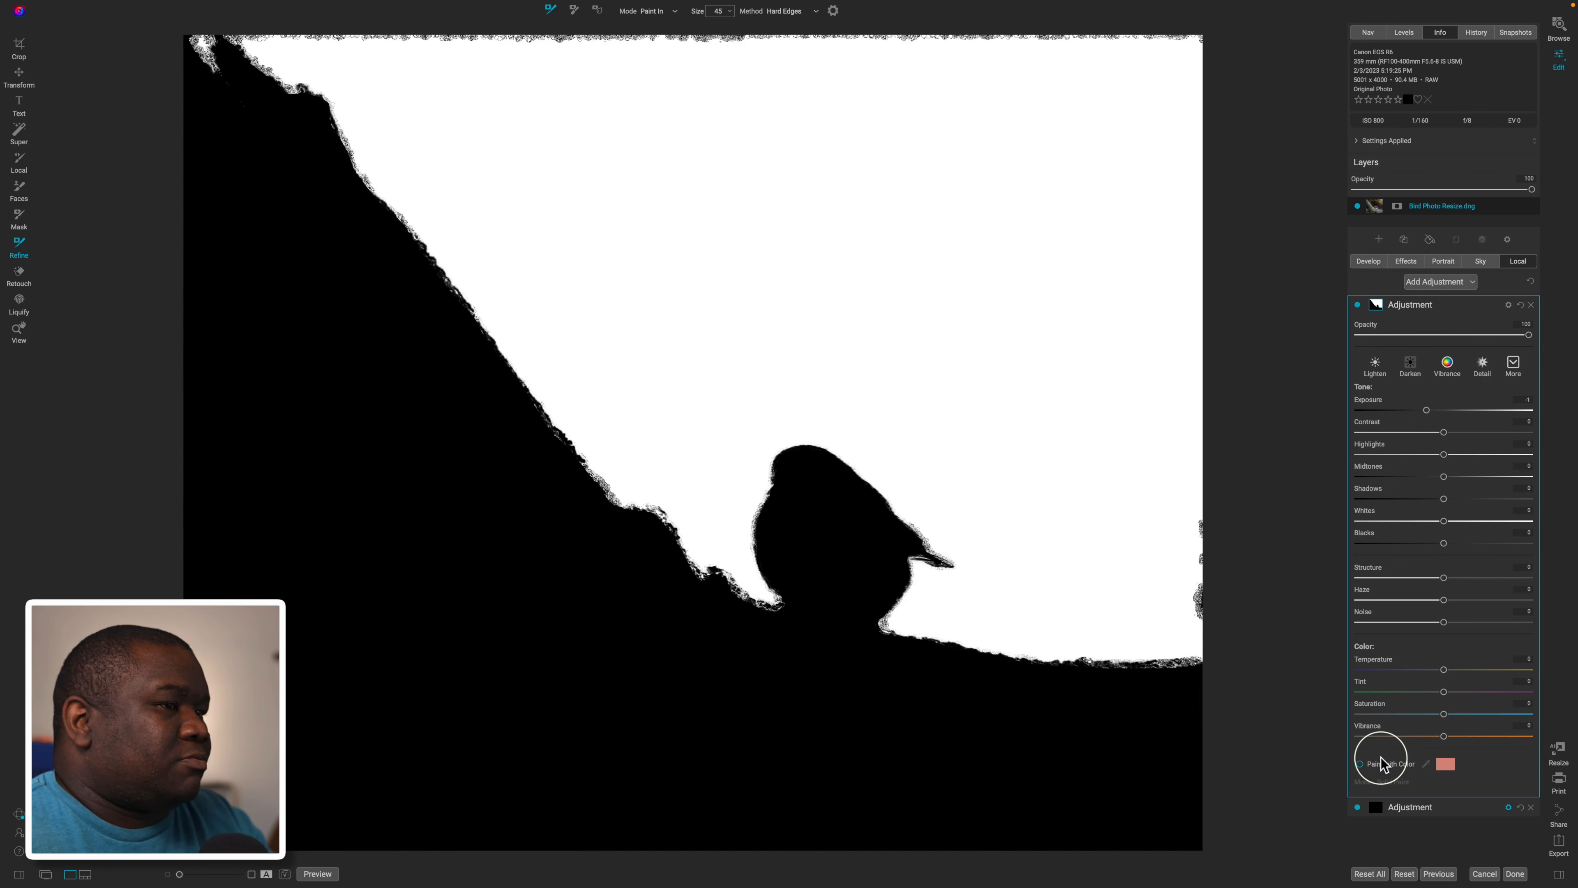
pyautogui.press('o')
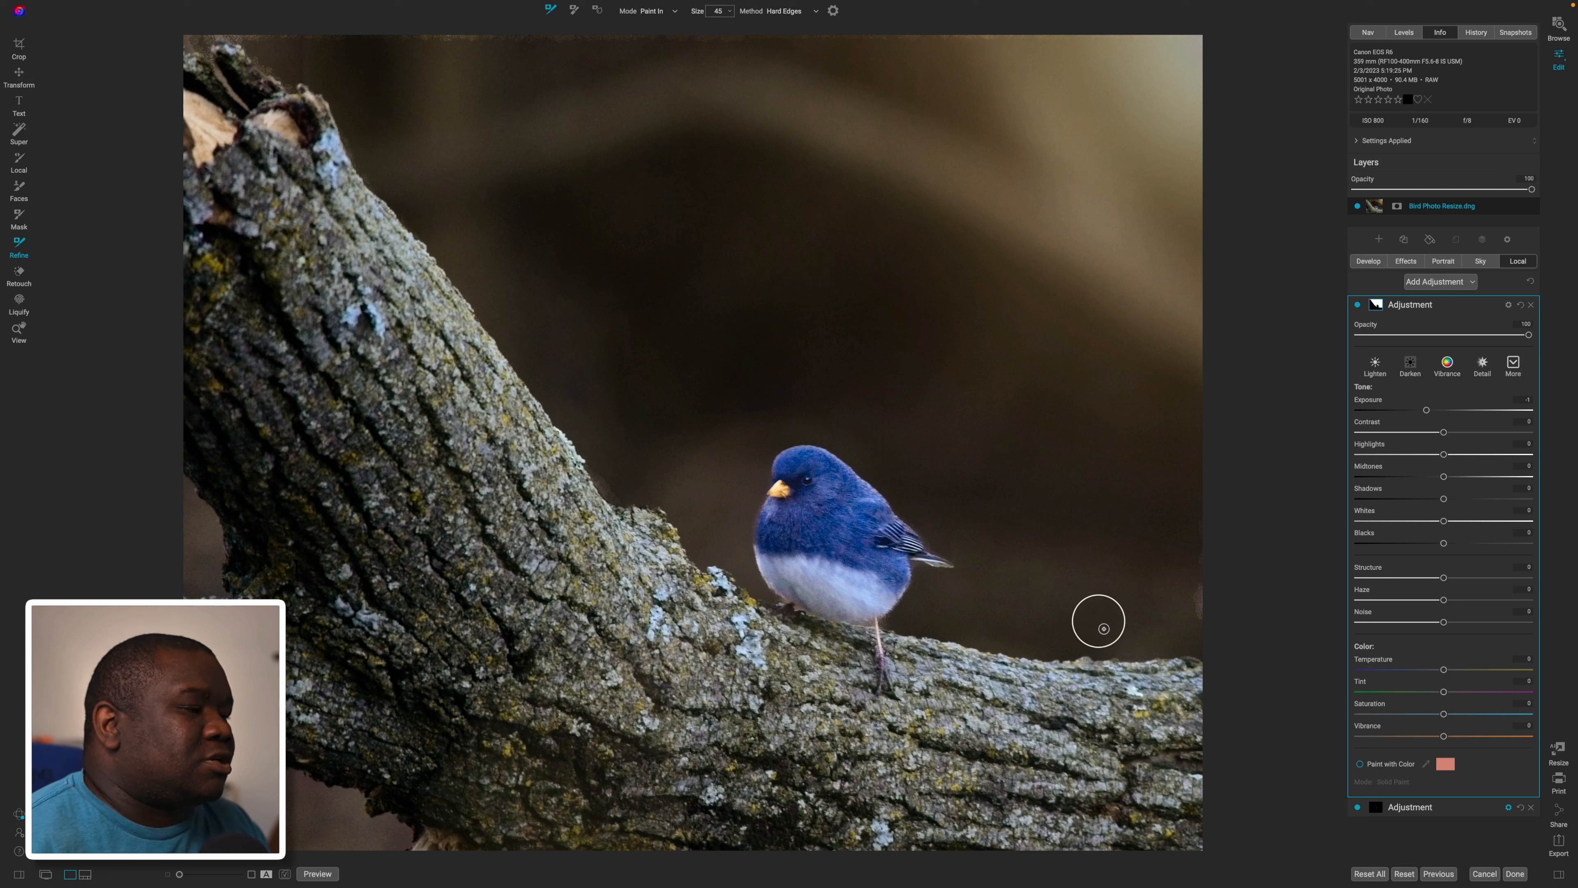
# Paint in the mask gaps along the photo's right and upper edges with a size 300 masking brush
pyautogui.press('b')
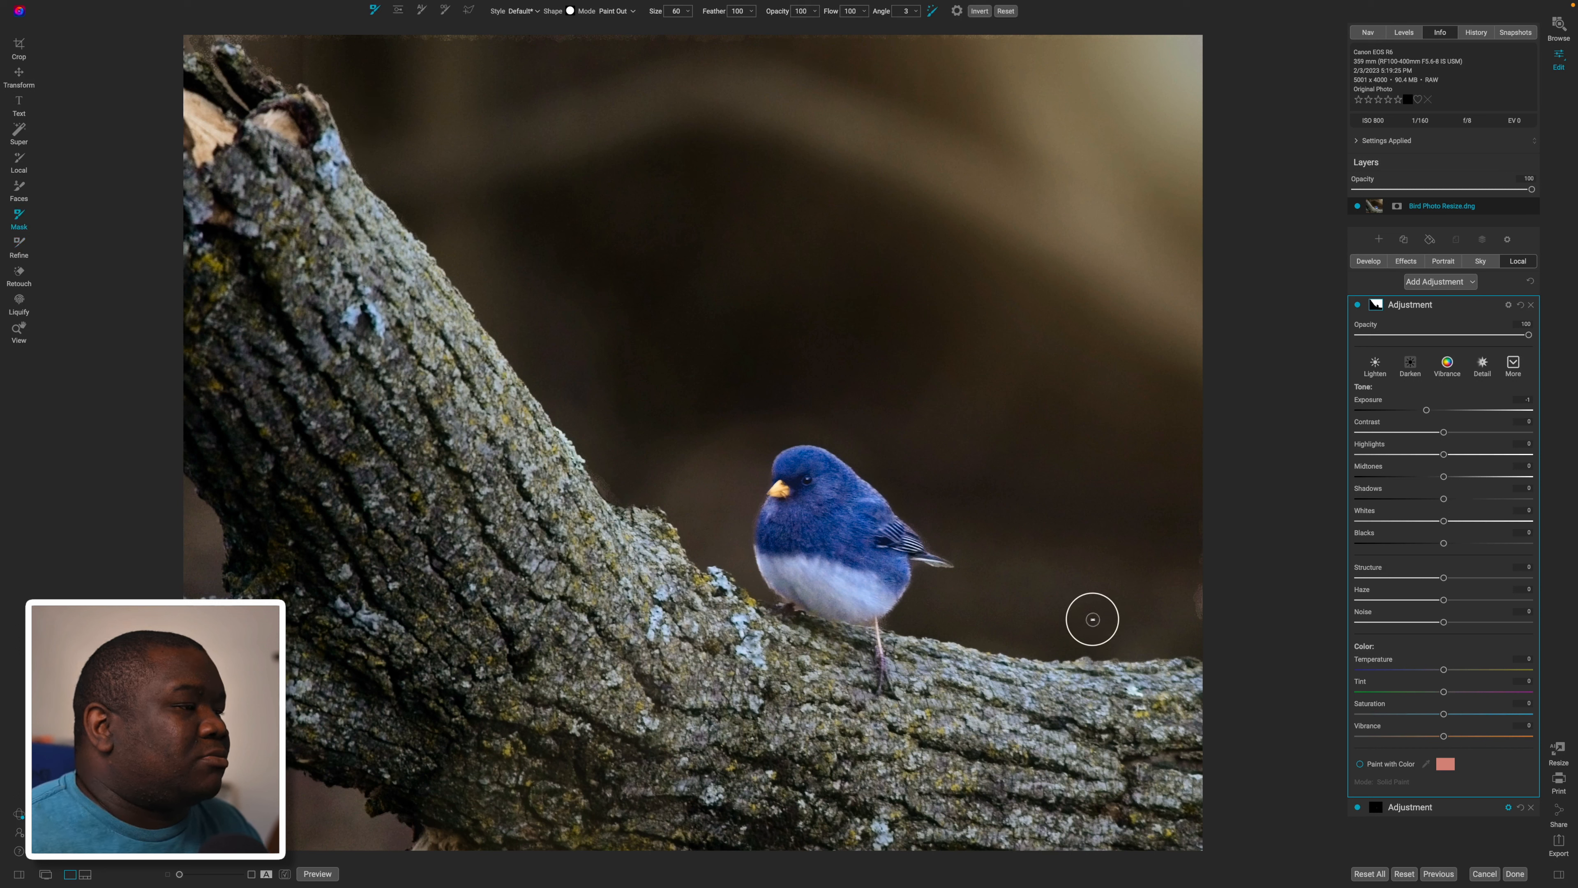
pyautogui.press(']')
pyautogui.press(']')
pyautogui.press(']')
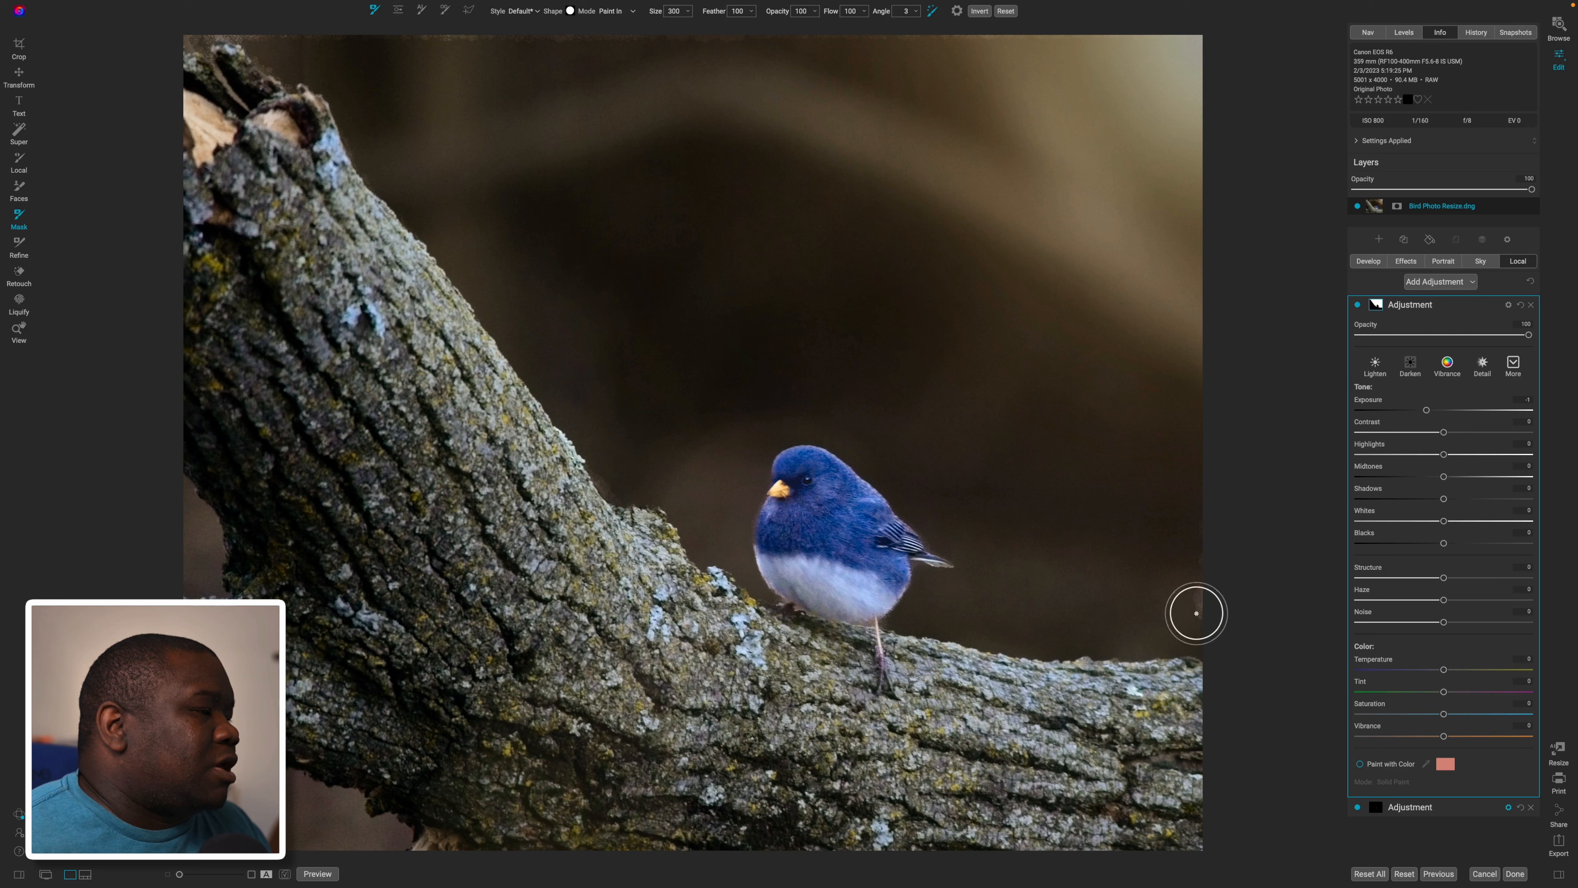
pyautogui.moveTo(1198, 611); pyautogui.dragTo(1194, 433)
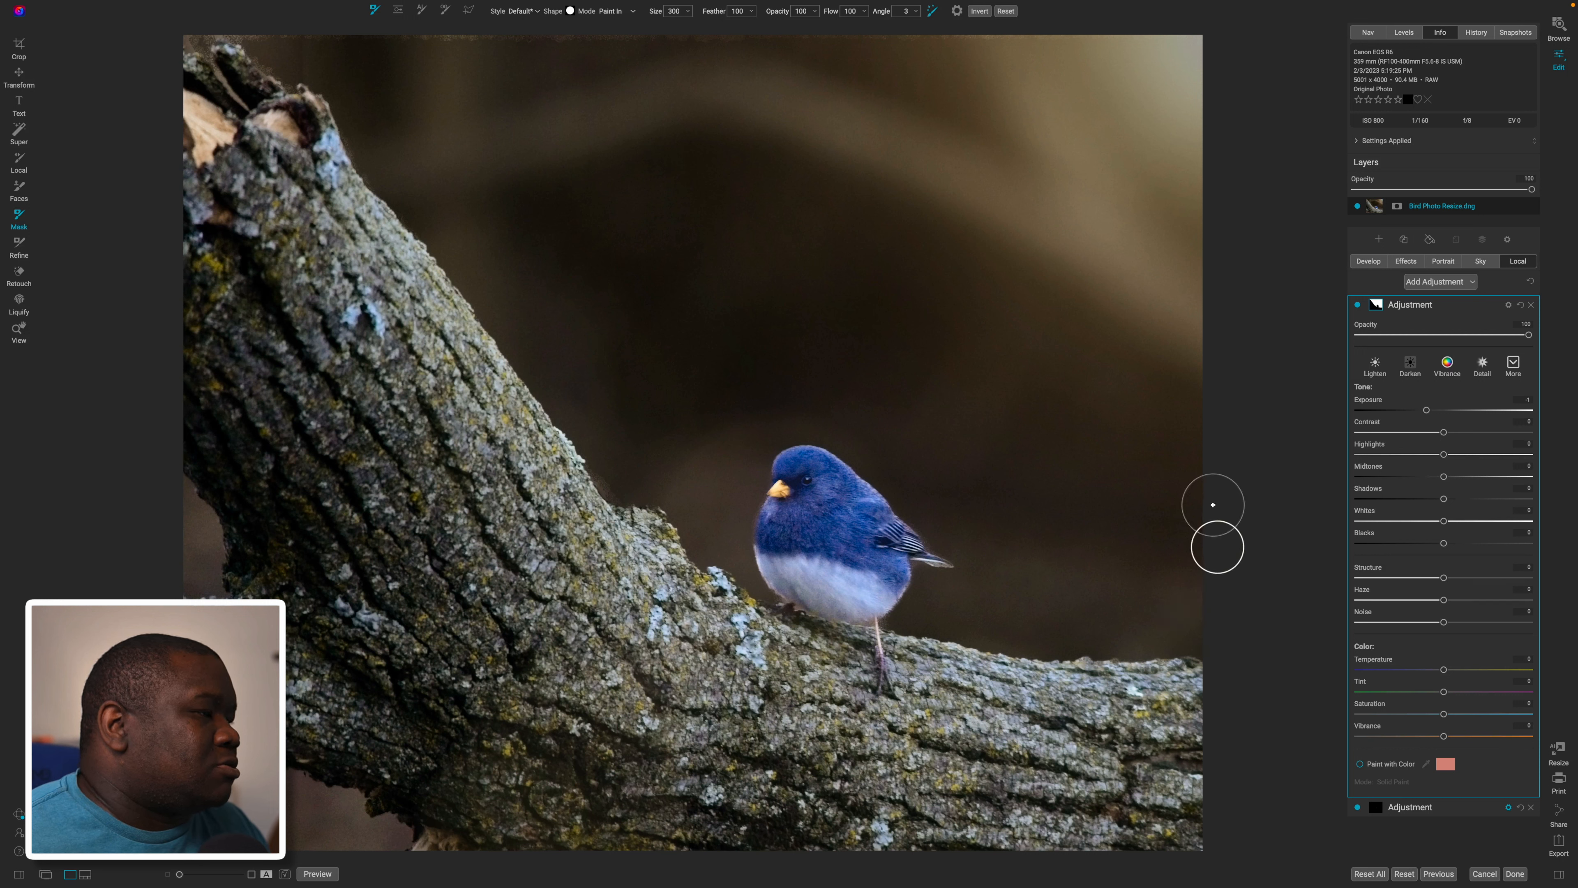
pyautogui.moveTo(1186, 280); pyautogui.dragTo(1158, 239)
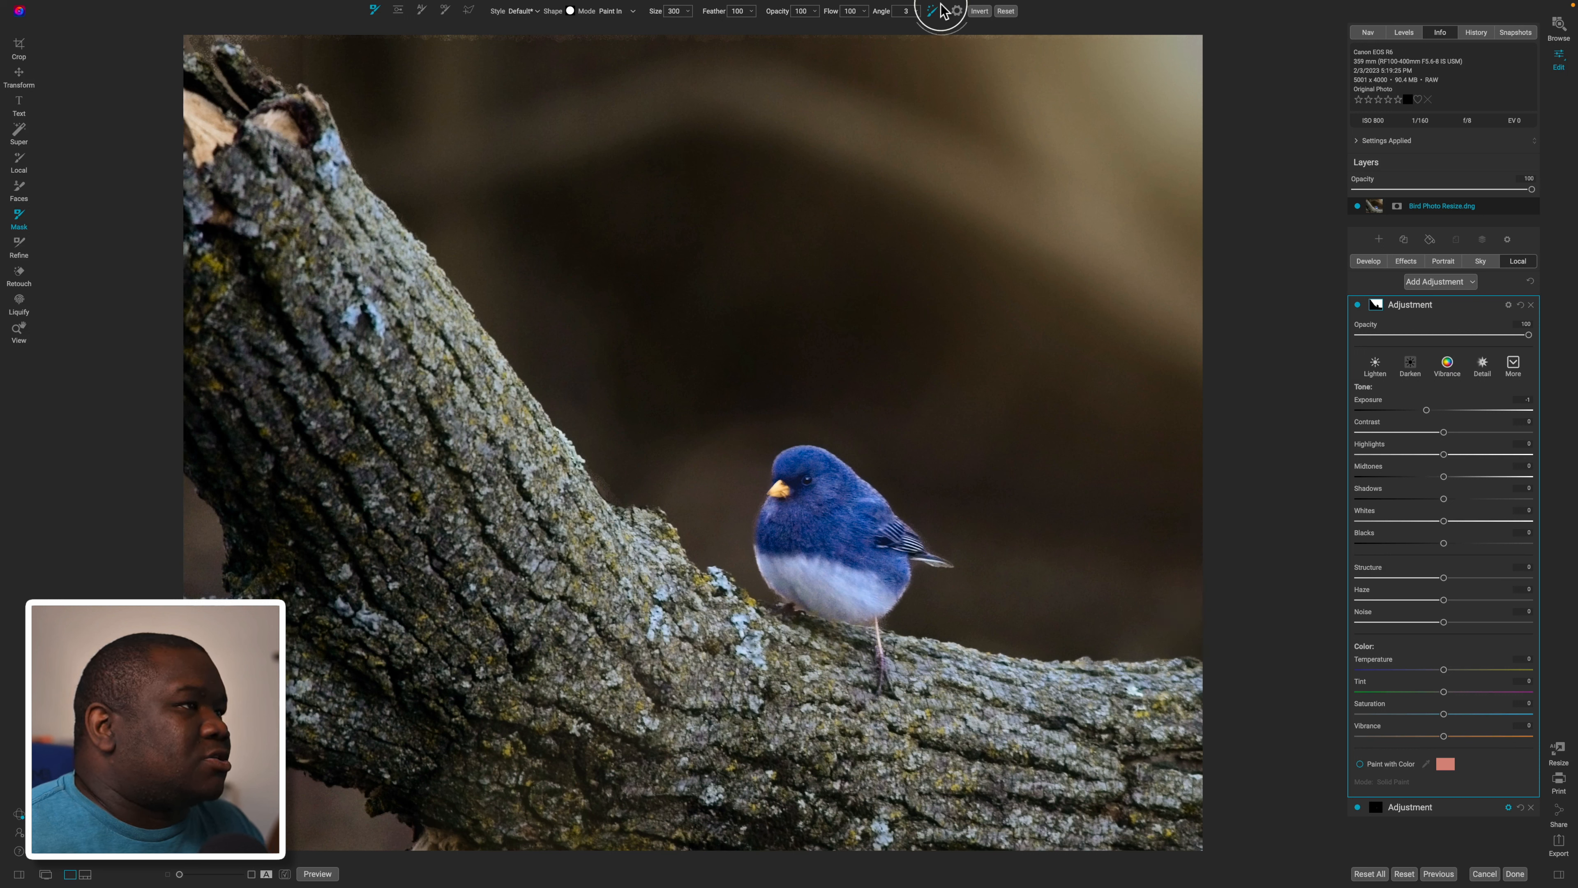
pyautogui.moveTo(1027, 38); pyautogui.dragTo(653, 49)
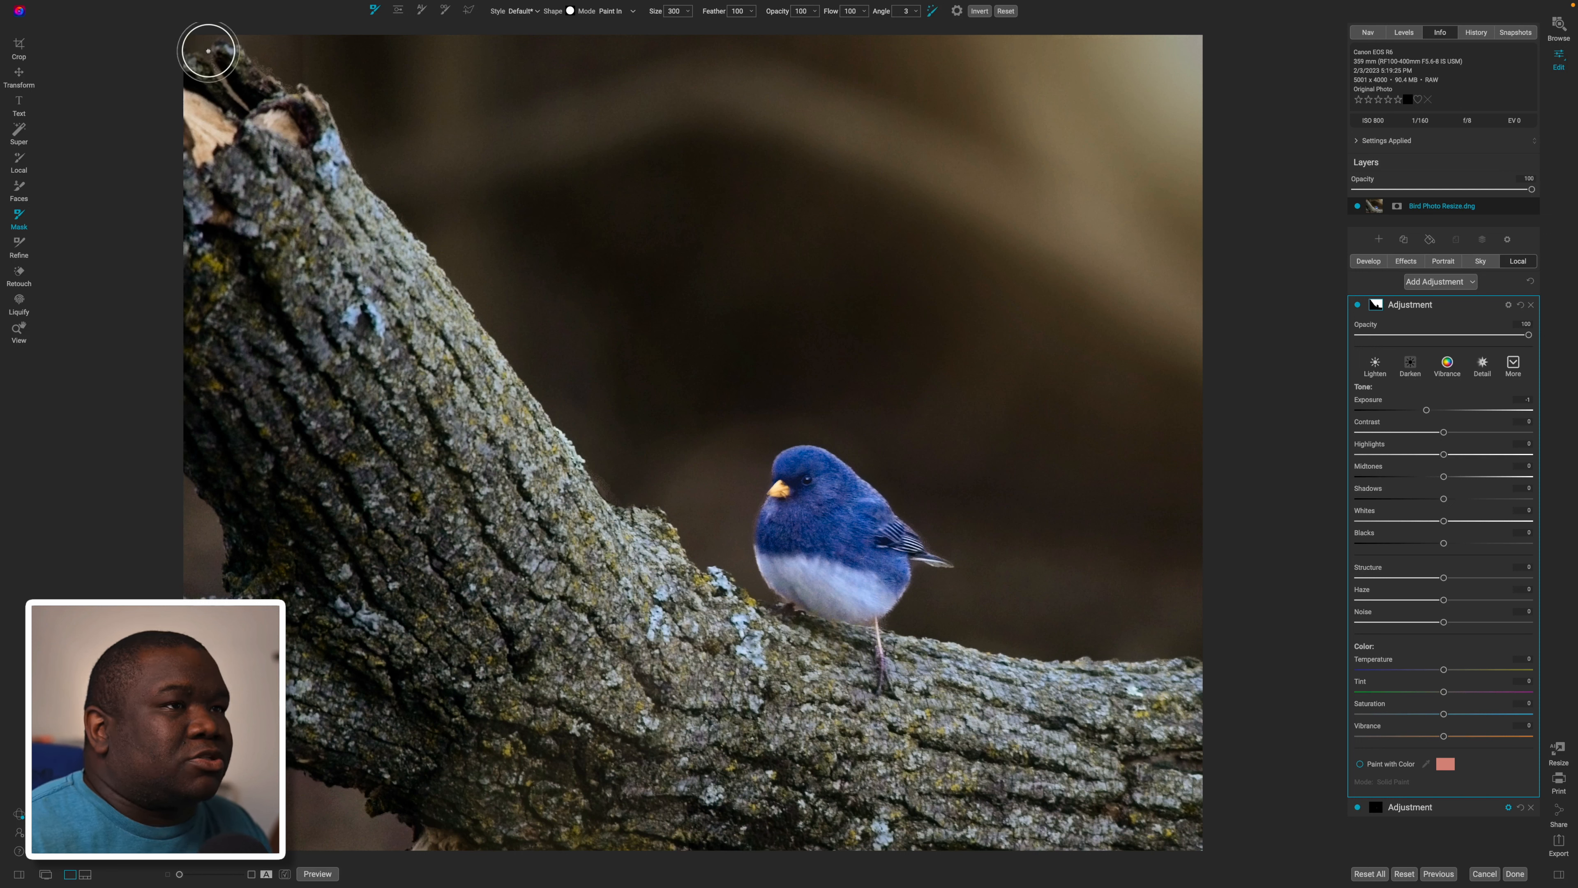
# Paint in the background beside the trunk's upper end and the patches left of and below the trunk, enlarging the brush to 400
pyautogui.press('[')
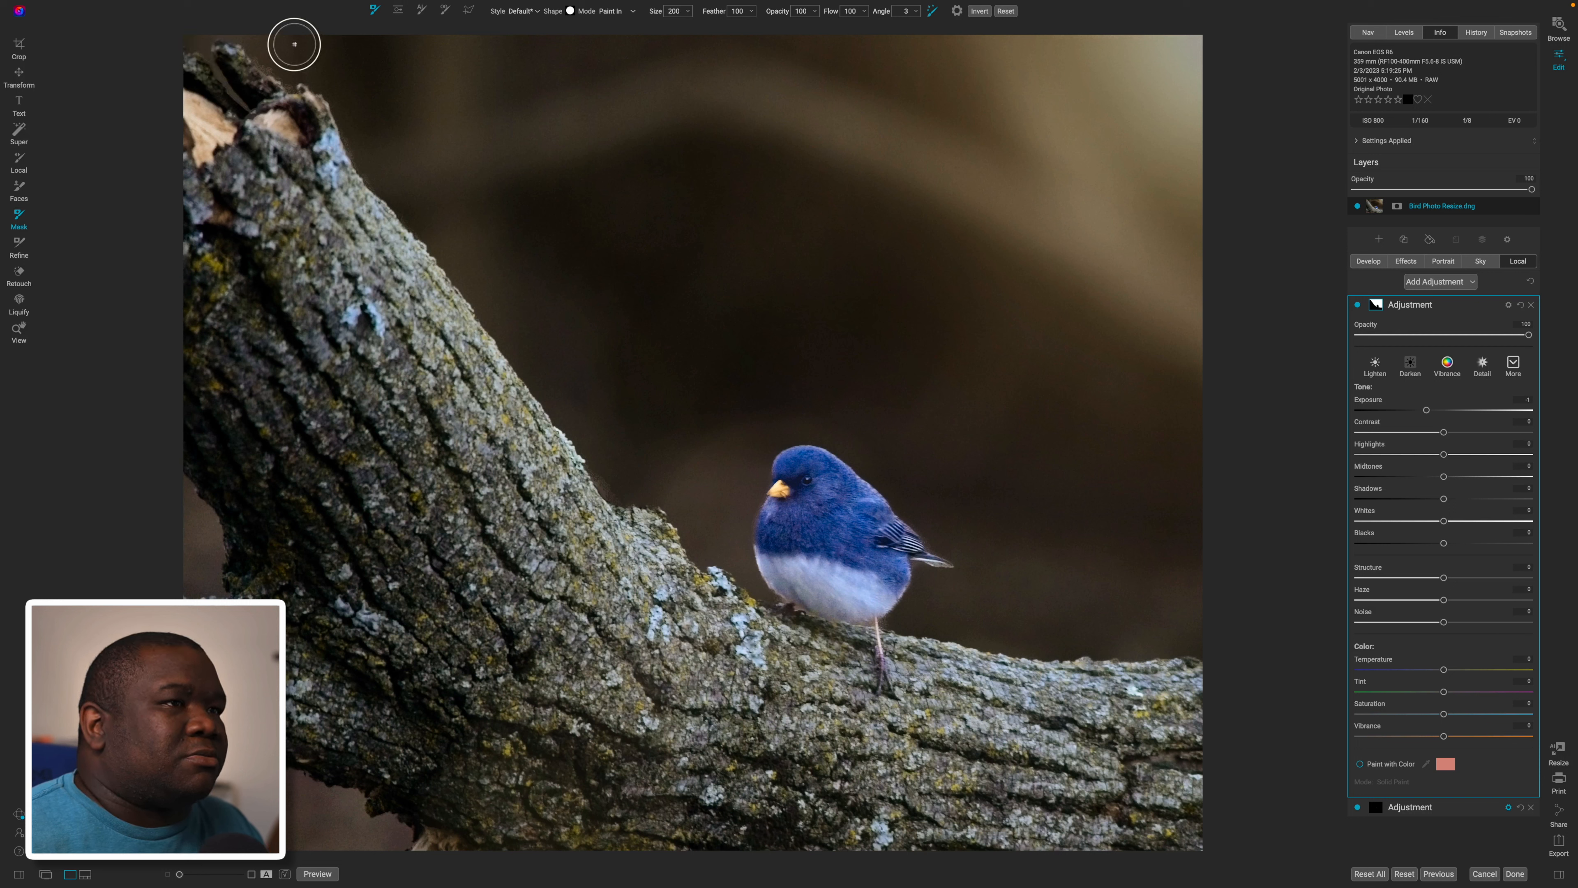
pyautogui.press(']')
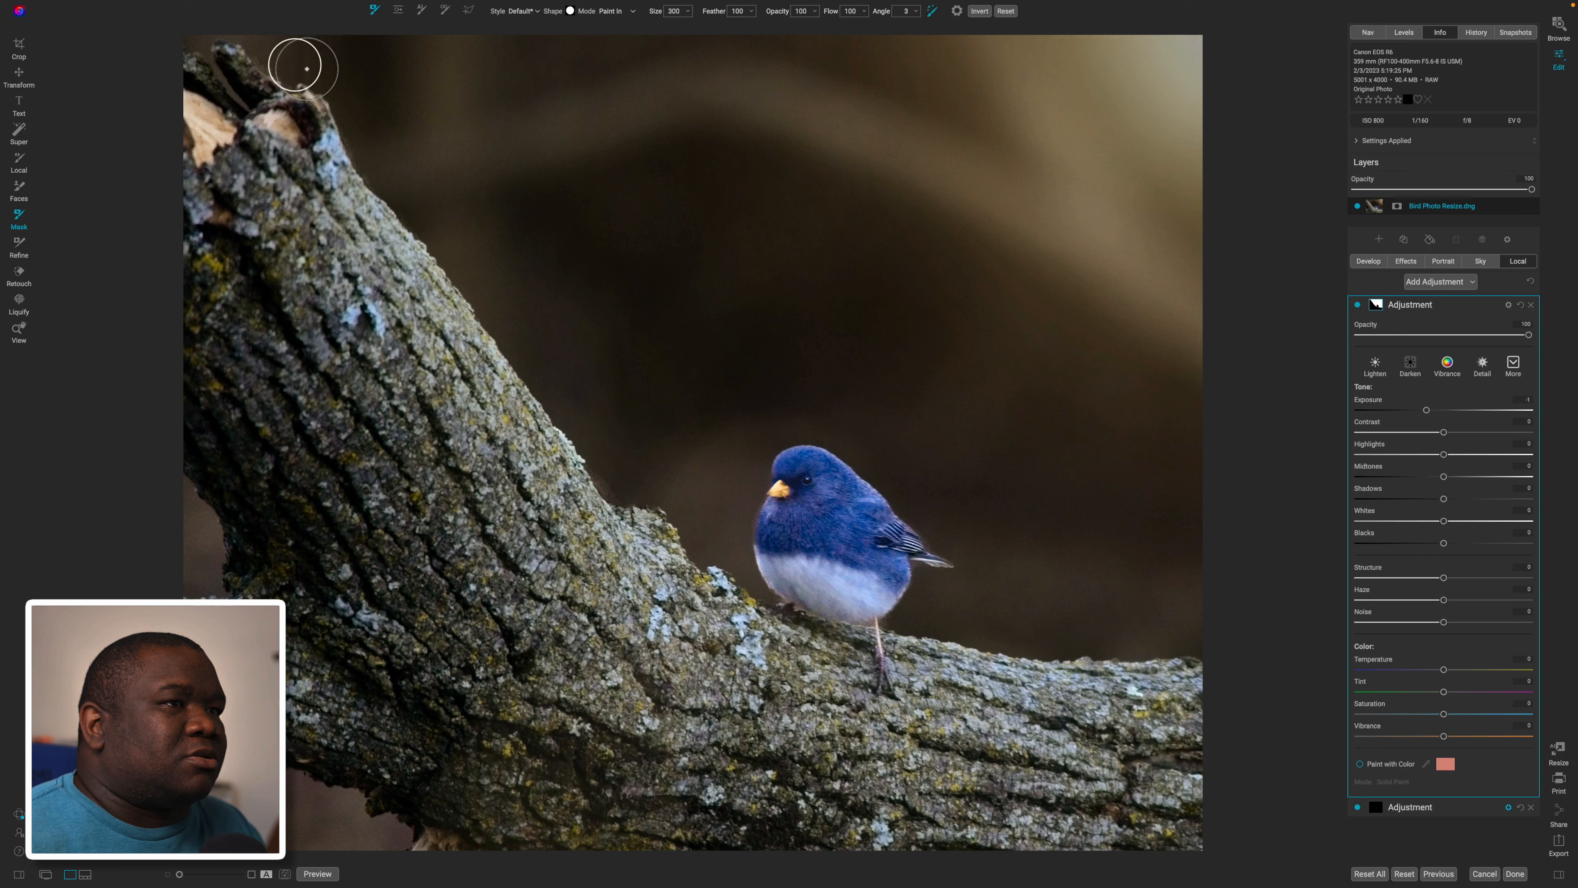
pyautogui.click(290, 59)
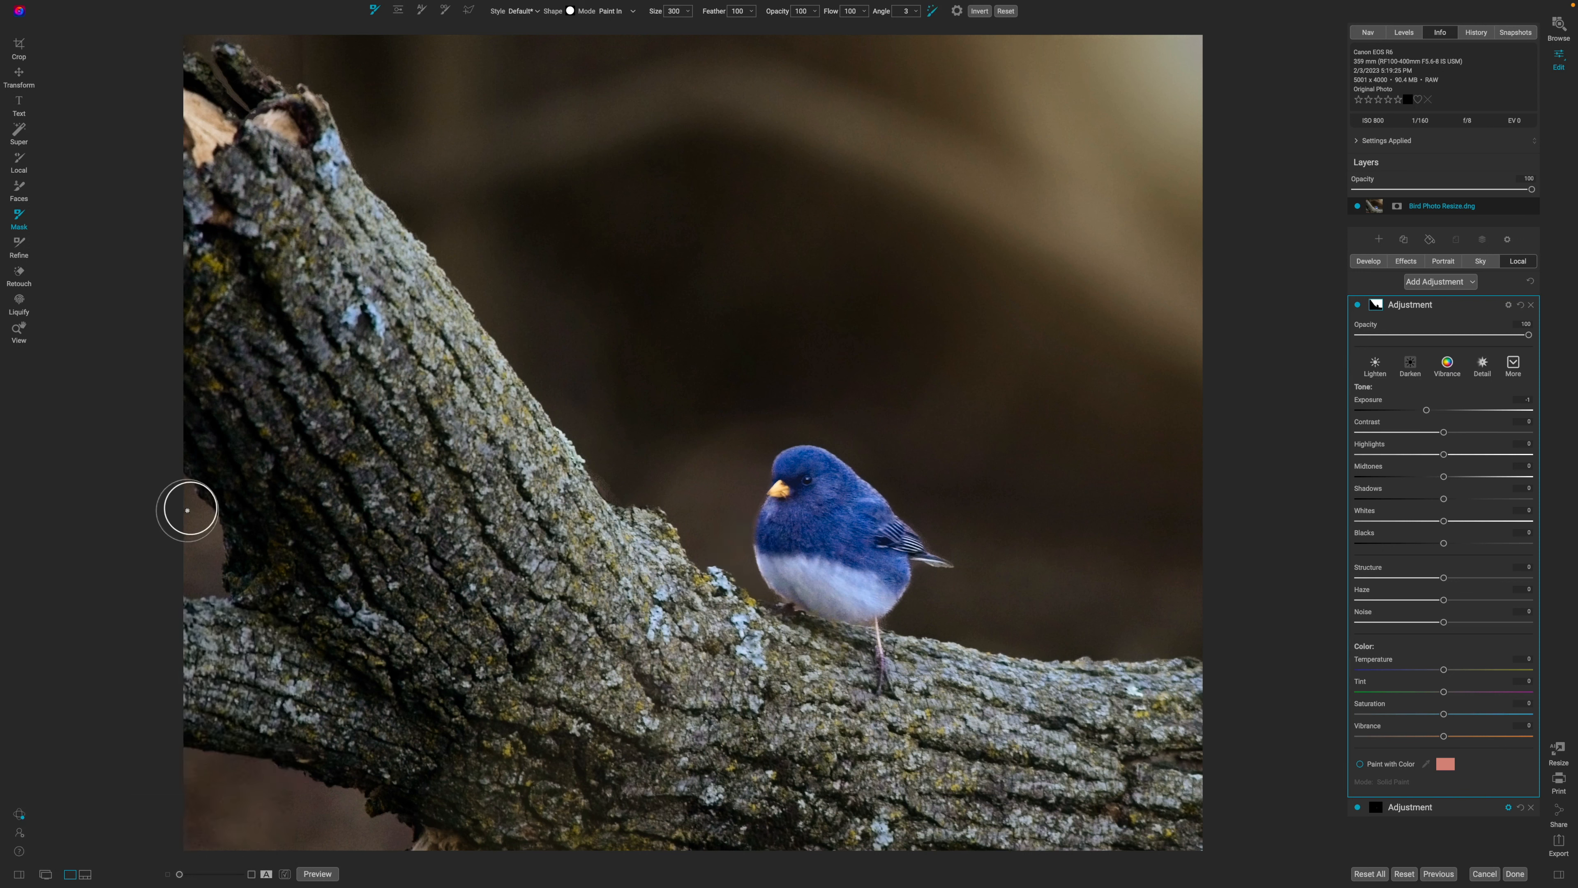
pyautogui.press(']')
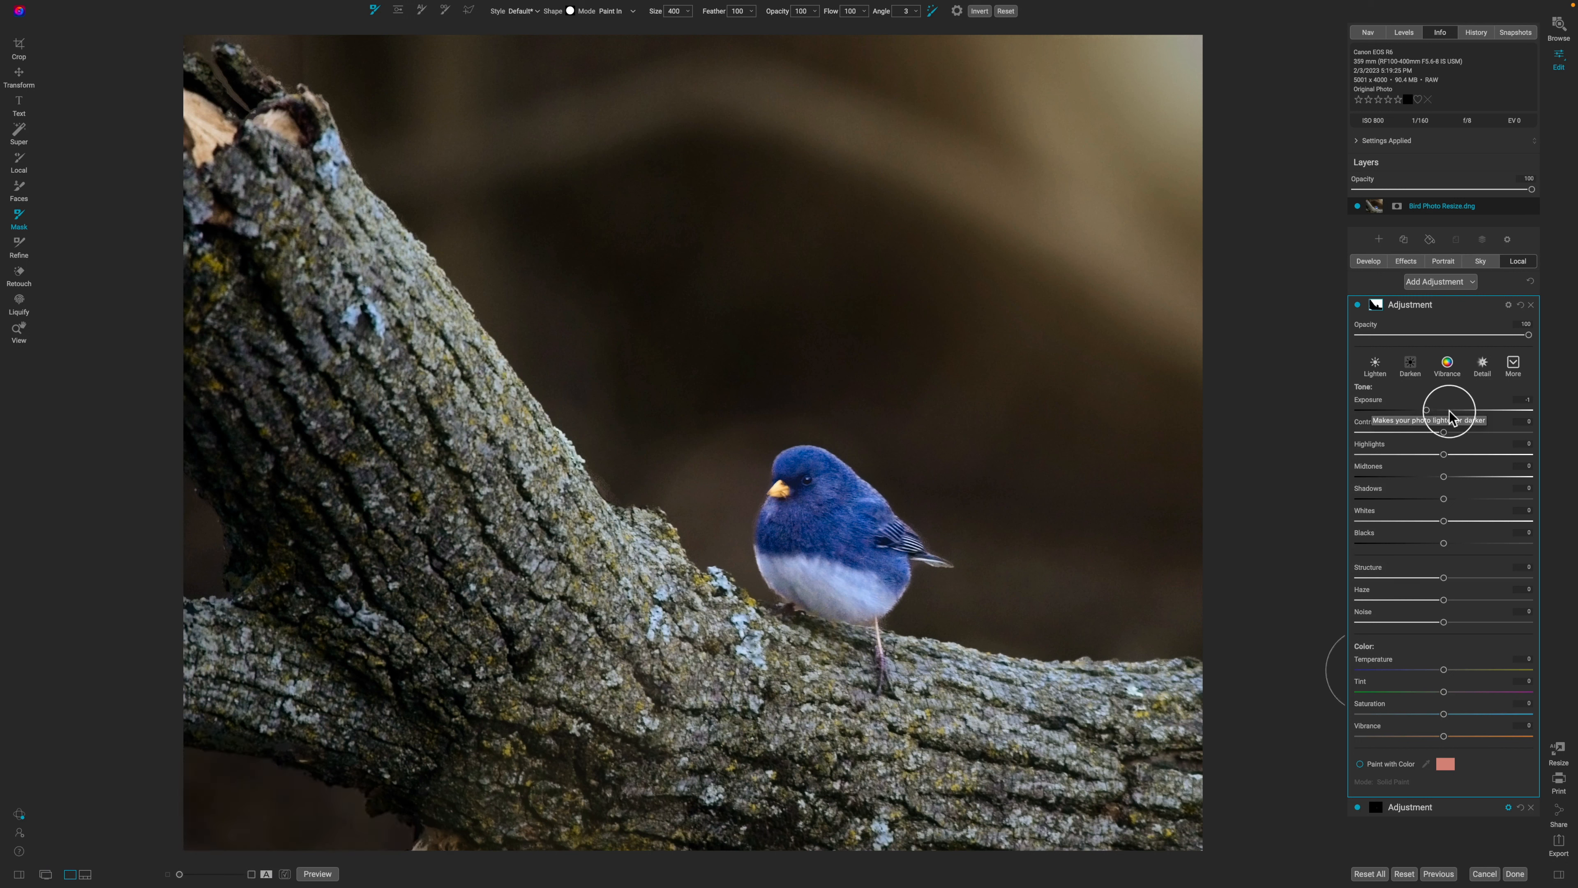
pyautogui.moveTo(1426, 411); pyautogui.dragTo(1426, 412)
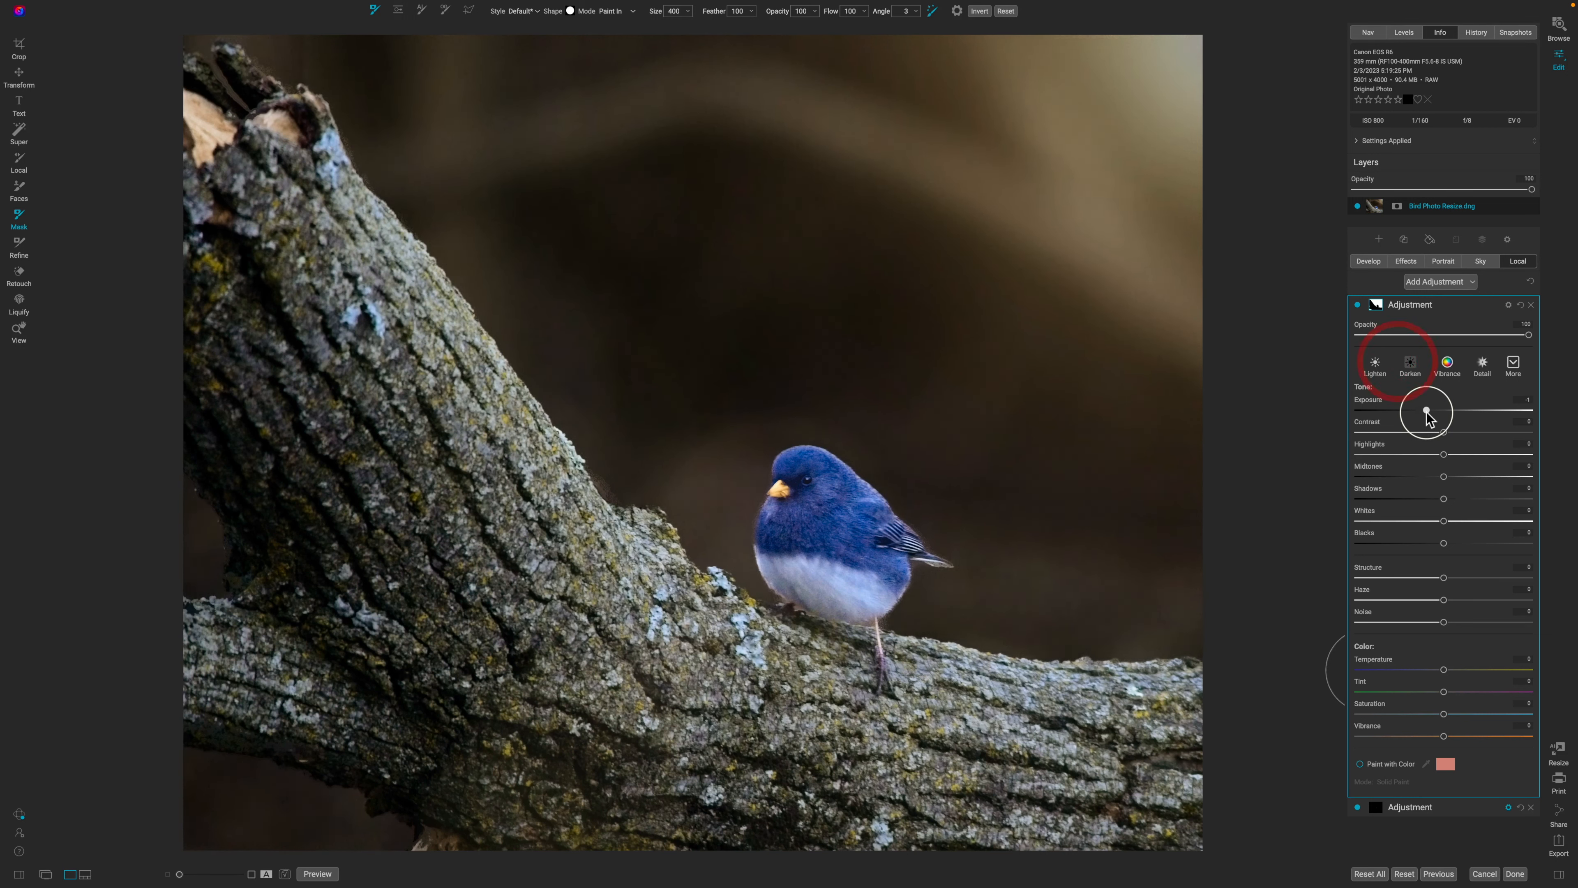